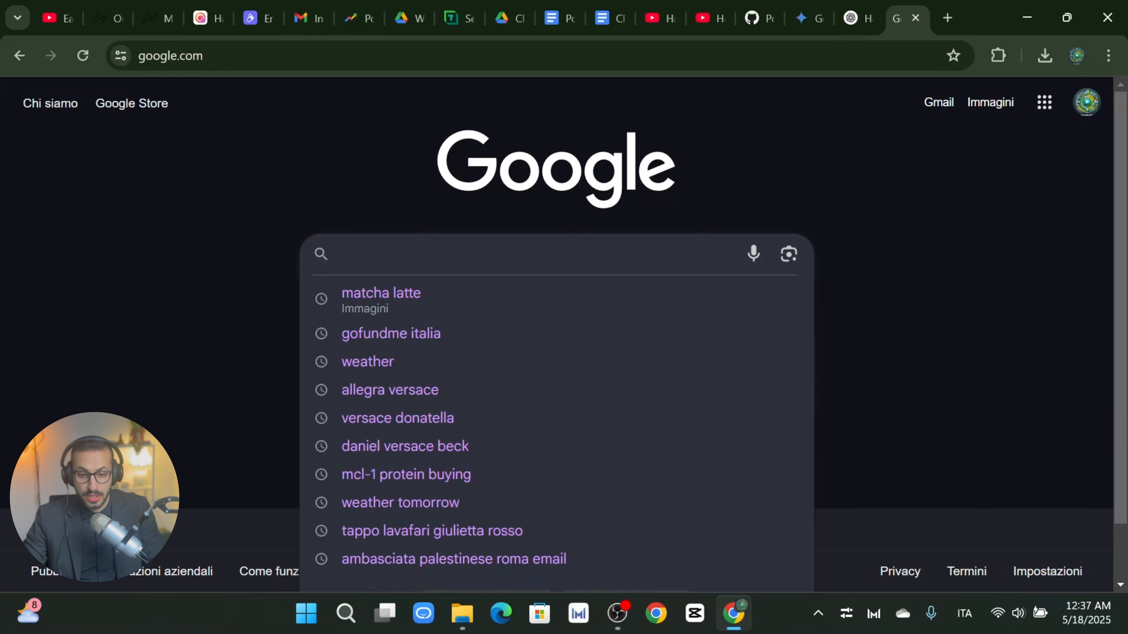
Step: Search Google for 'power bi'
text(d)
key(BackSpace)
text(p)
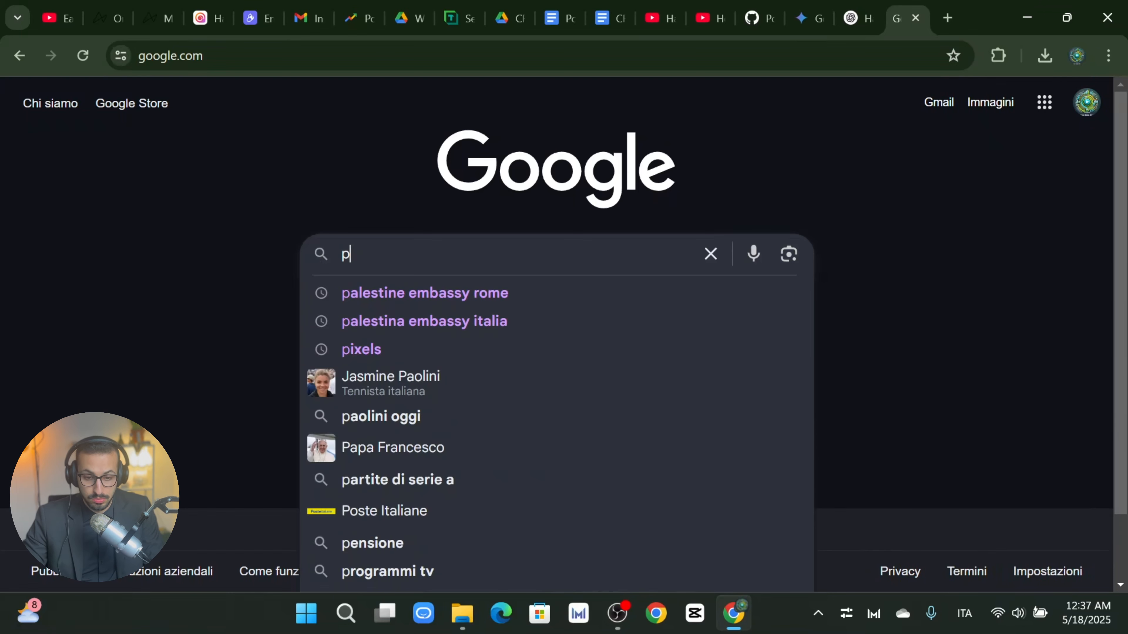
text(ower )
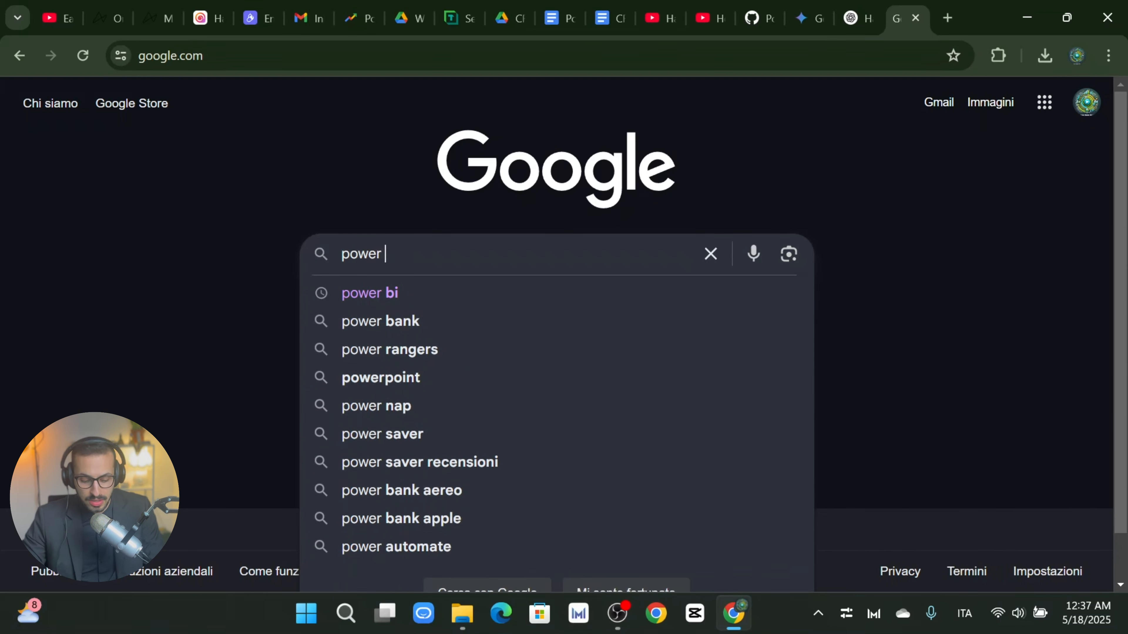
text(bi)
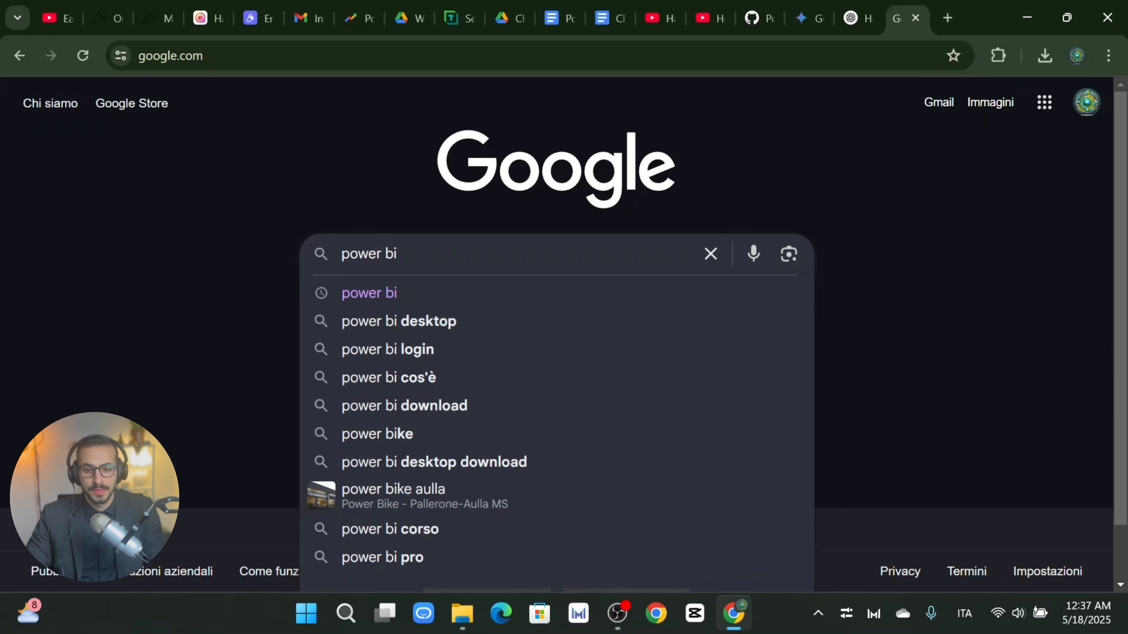
key(Return)
scroll(262, 353, down, 5)
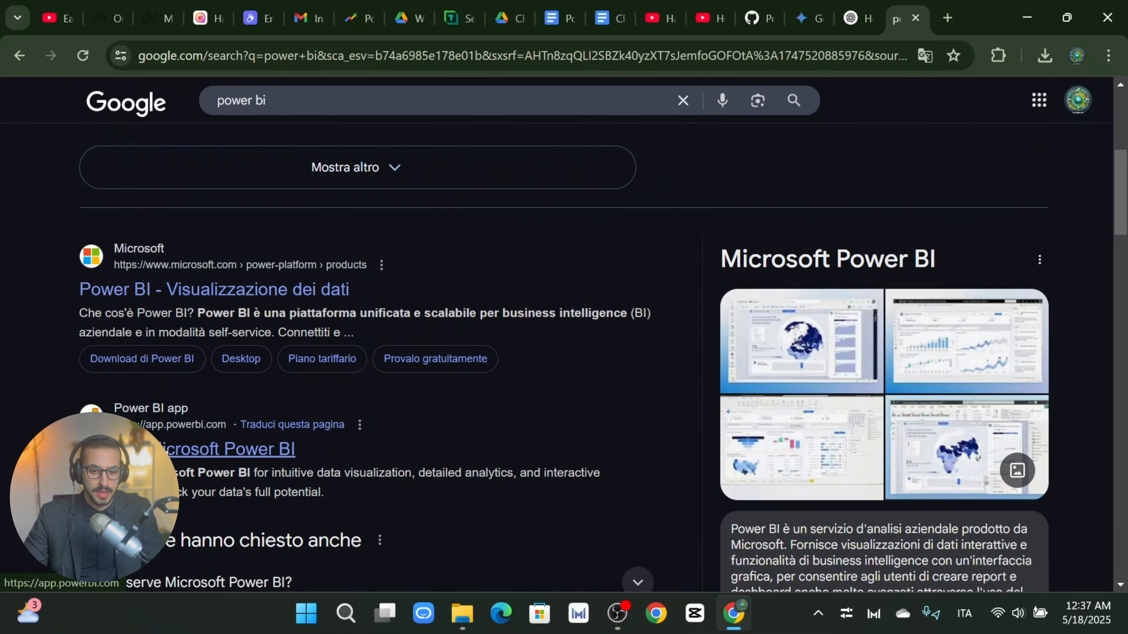
Step: Visit the Microsoft Power BI web app sign-in page, then return to the search results
click(249, 450)
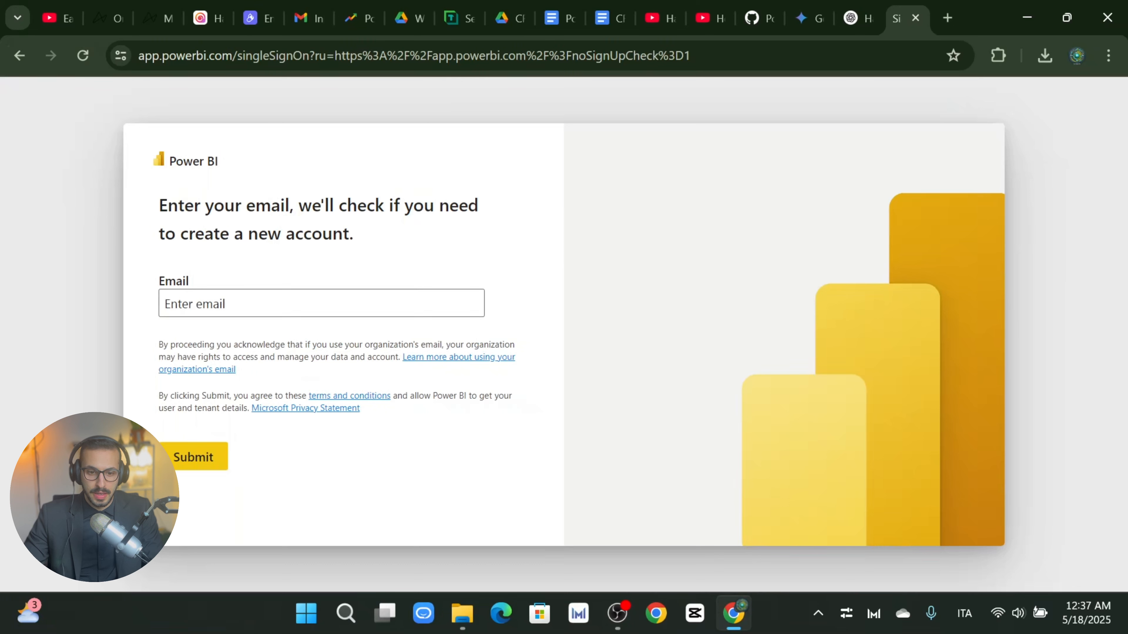
click(310, 304)
click(445, 241)
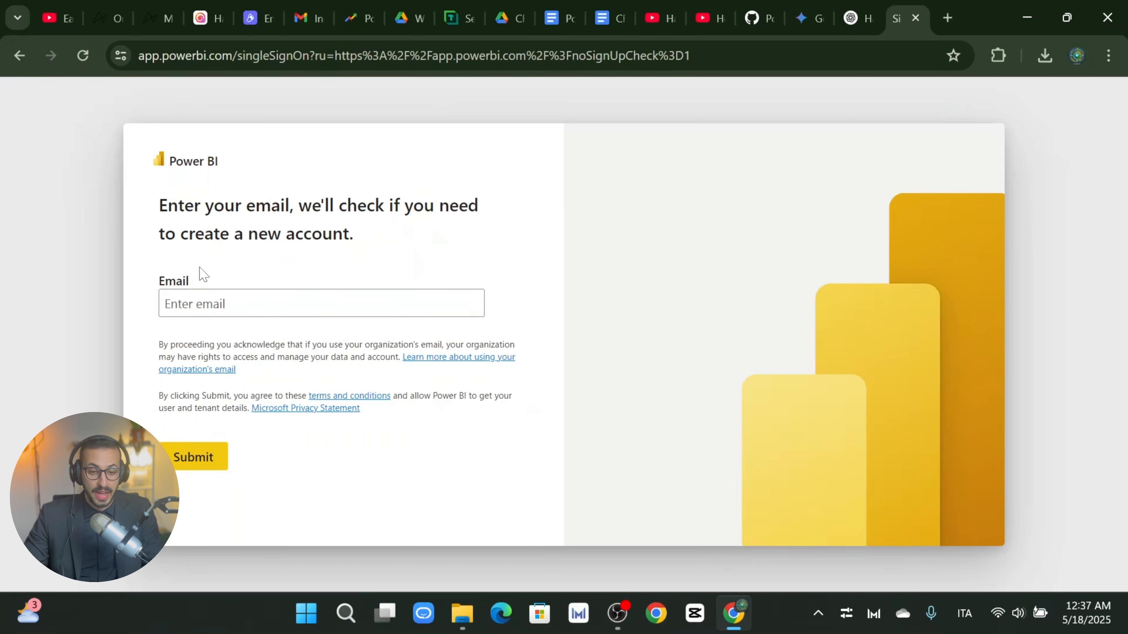
click(204, 304)
click(21, 56)
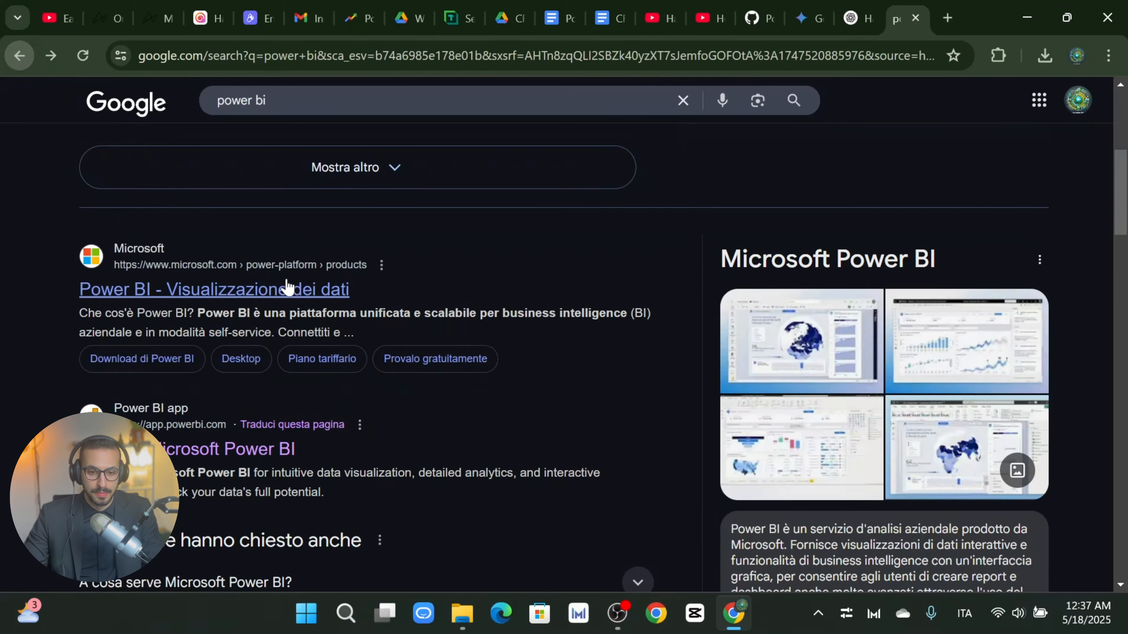
scroll(287, 286, down, 8)
scroll(382, 340, up, 8)
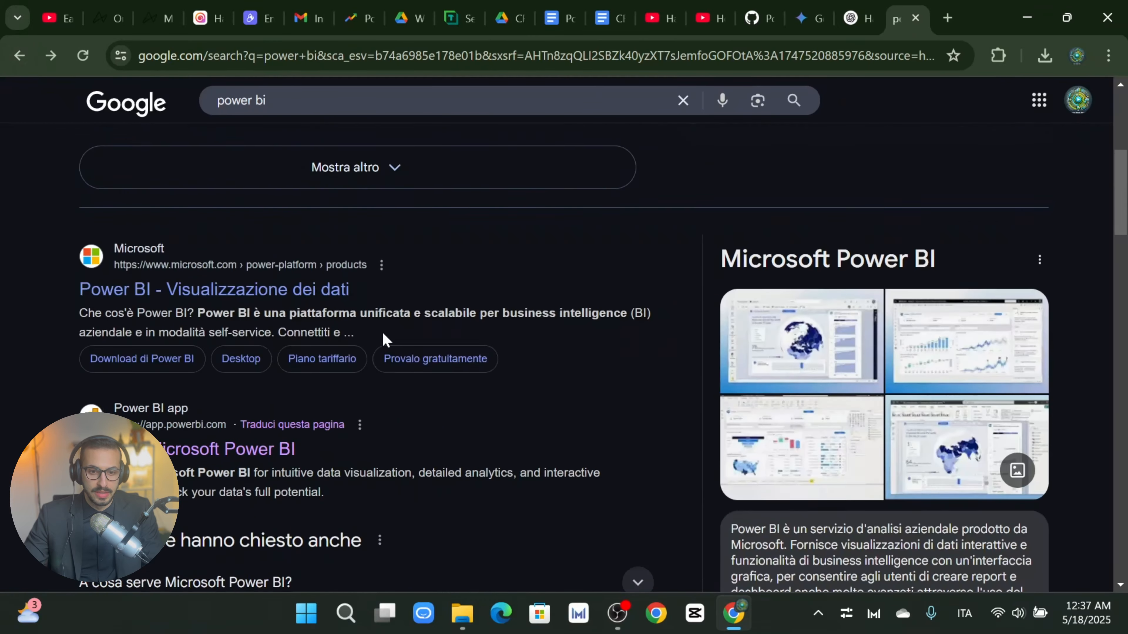
scroll(382, 339, up, 6)
Step: Search 'power bi downlaod' and open the Power BI Desktop result in a new tab
click(305, 119)
text(dow)
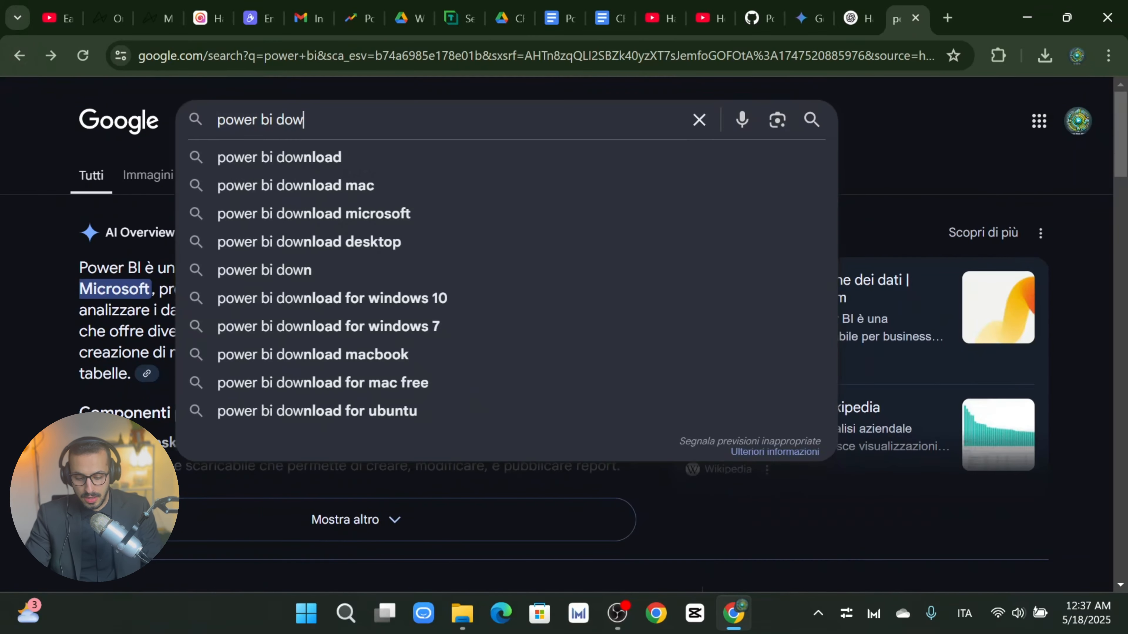
text(nlaod)
key(Return)
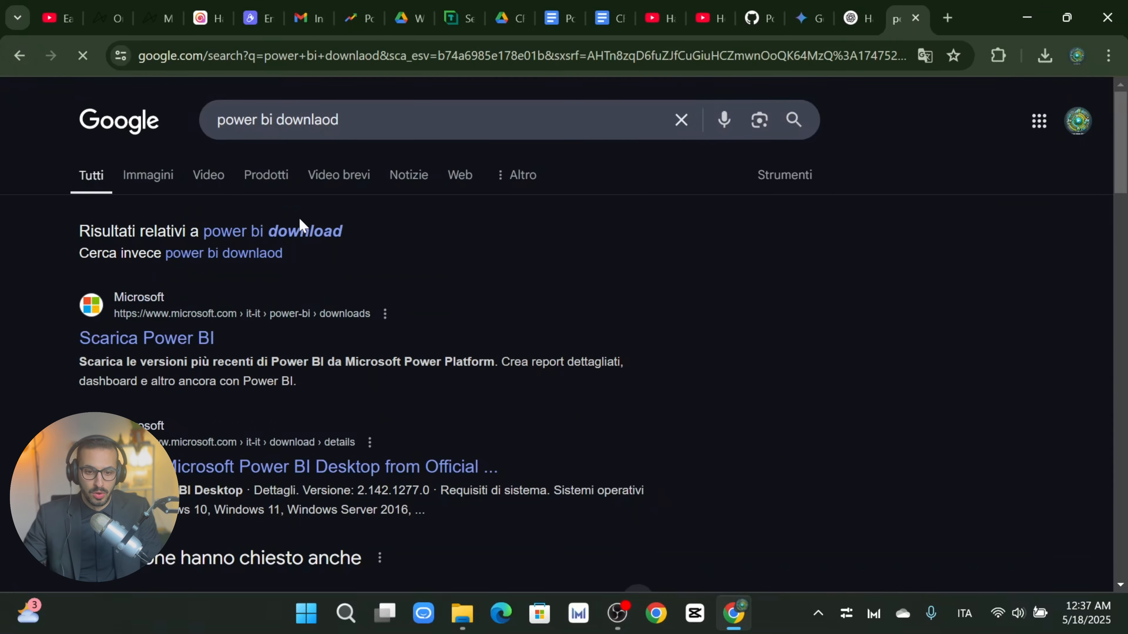
right_click(148, 339)
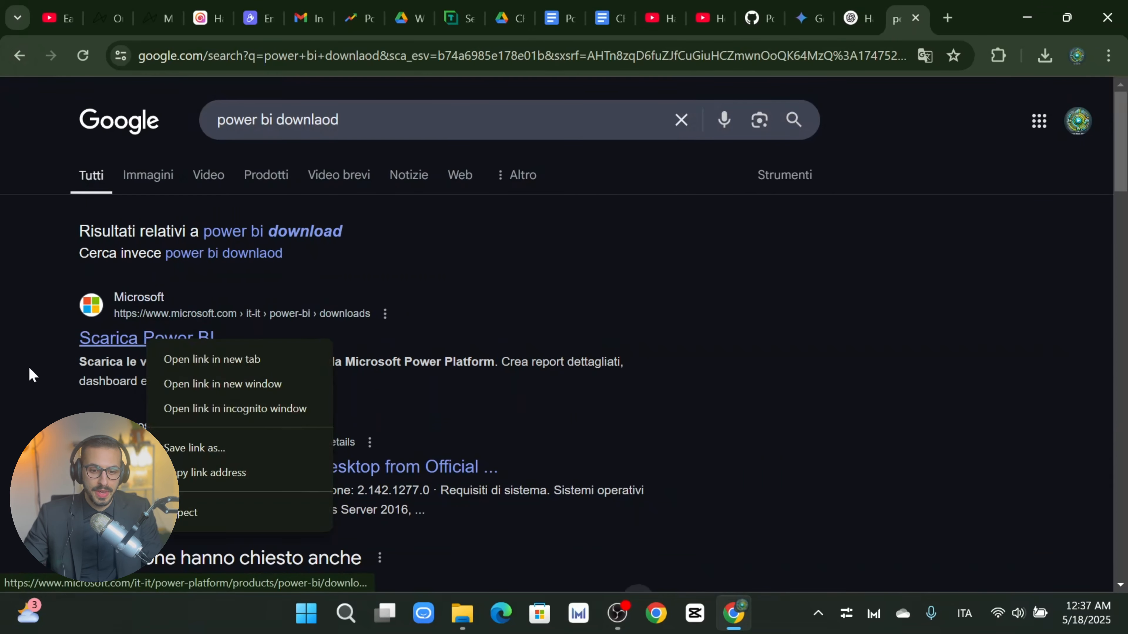
click(31, 375)
right_click(235, 467)
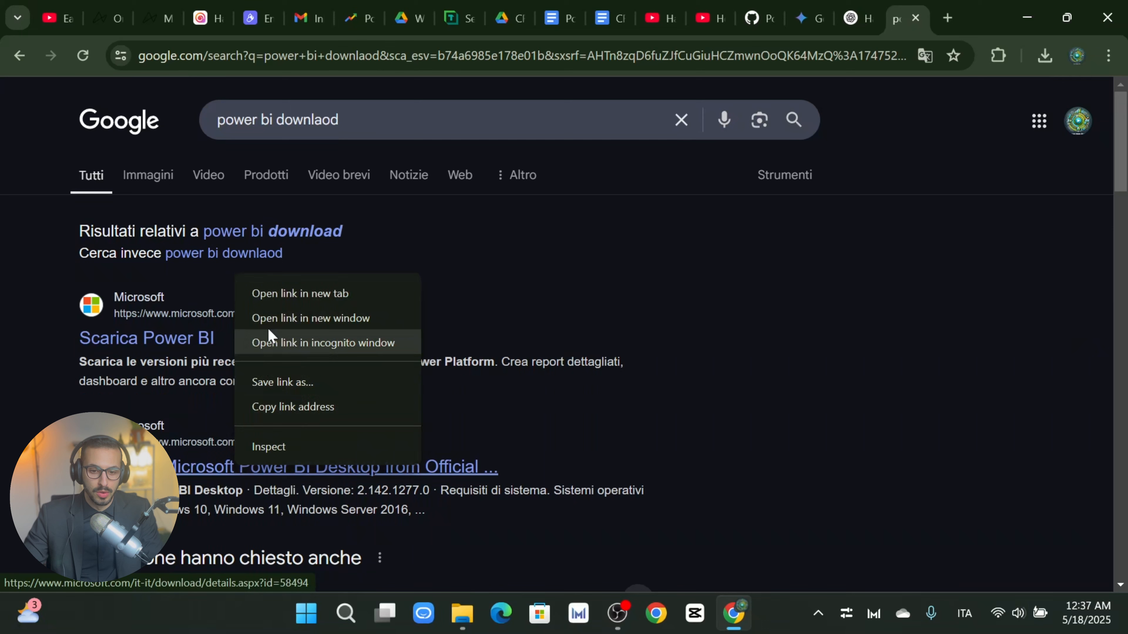
click(305, 295)
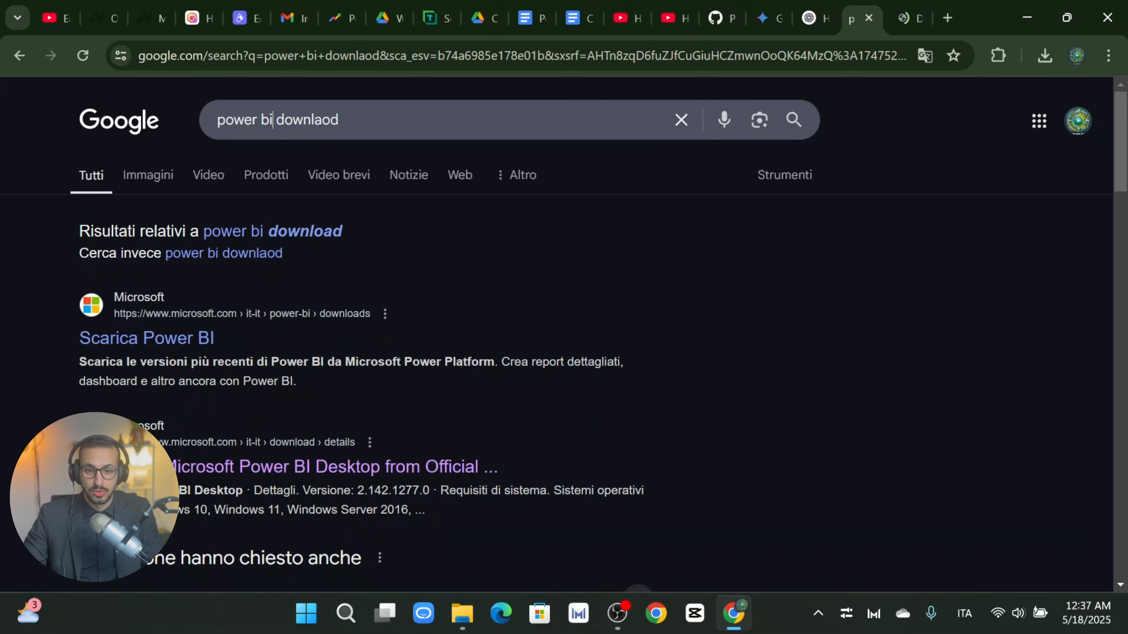
Step: Search 'power bi desktop download' and open the official Microsoft Download Center page
text(de)
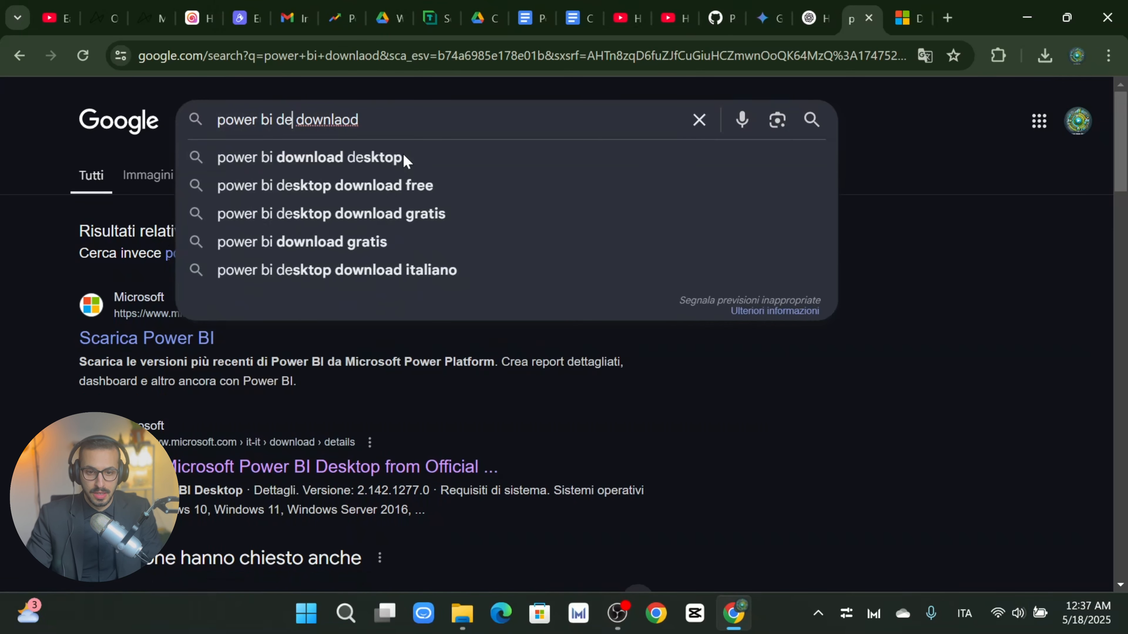
text(s)
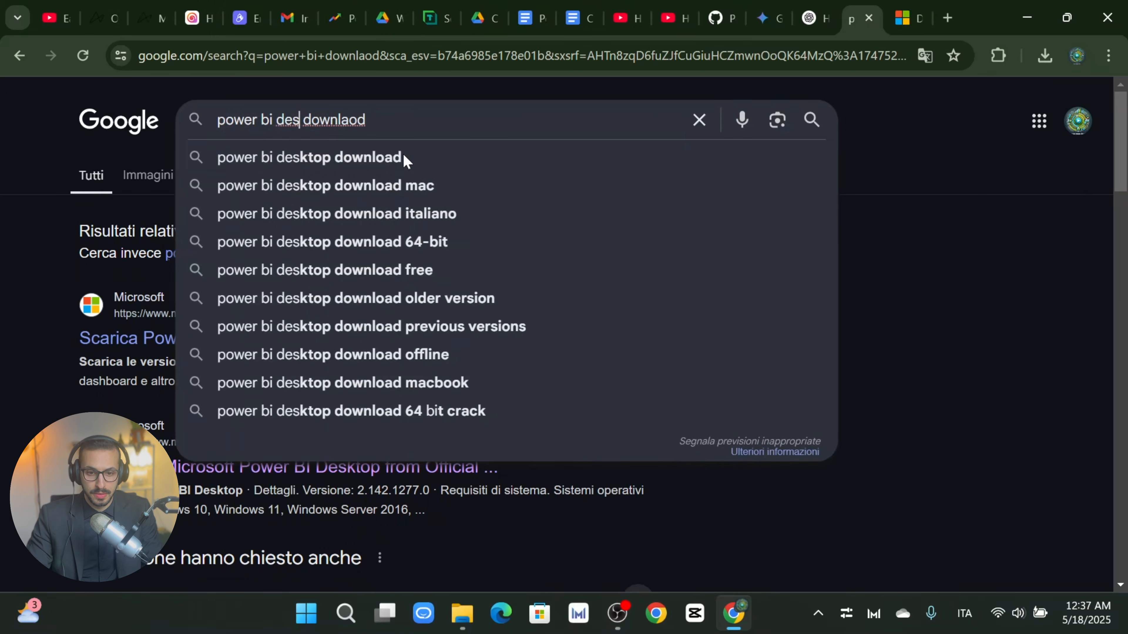
click(402, 156)
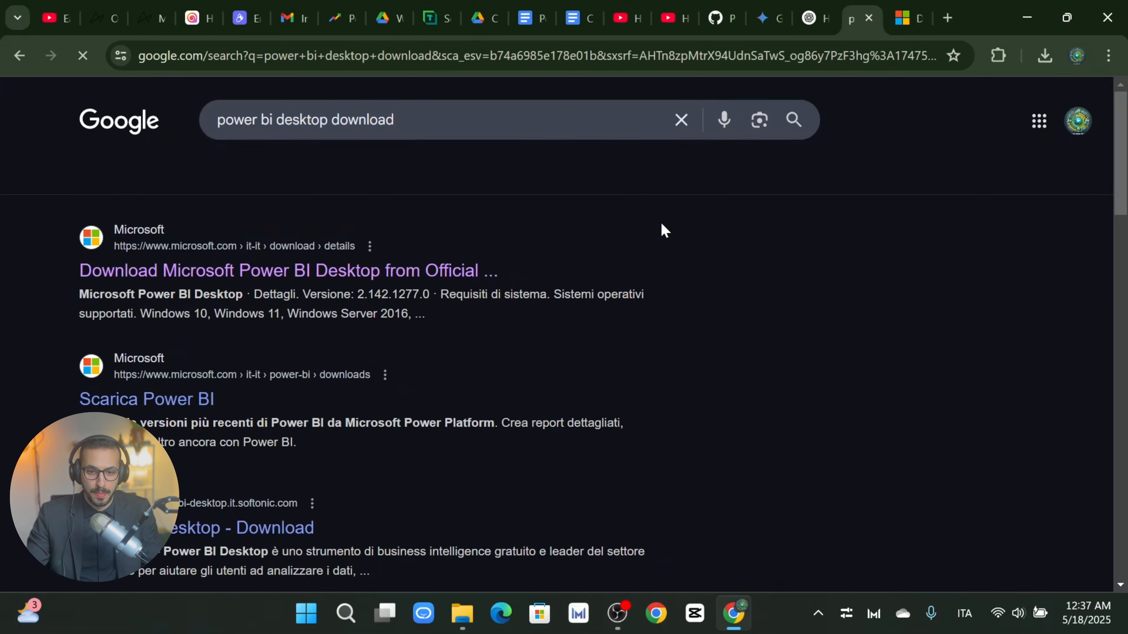
click(413, 276)
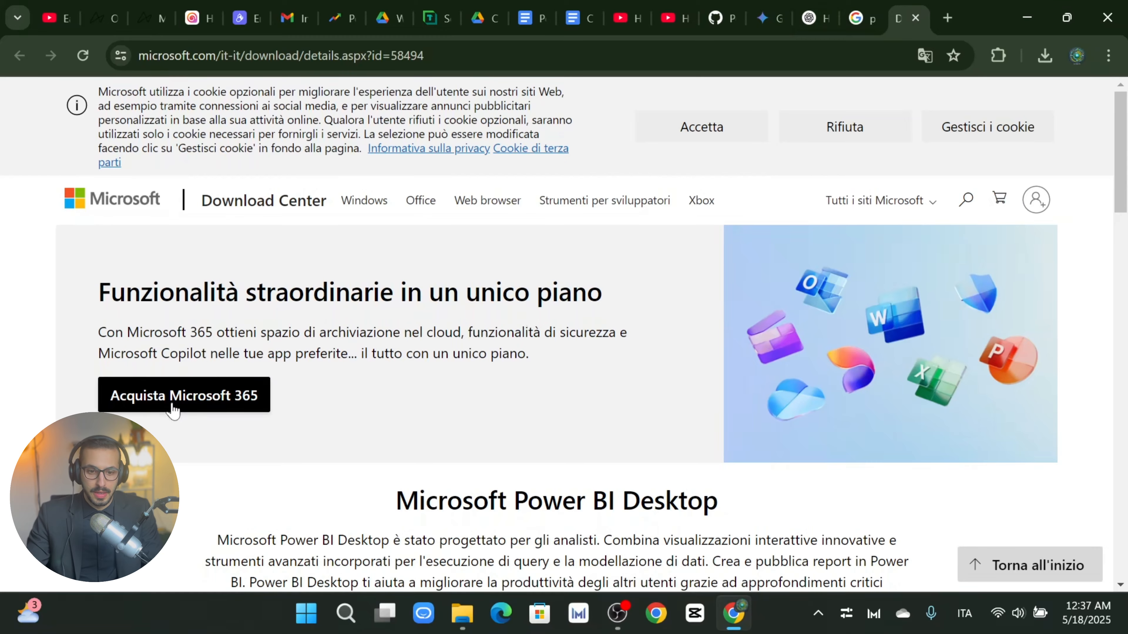
Step: Switch the Download Center page to English and press Download to list the setup files
scroll(174, 411, down, 6)
click(560, 375)
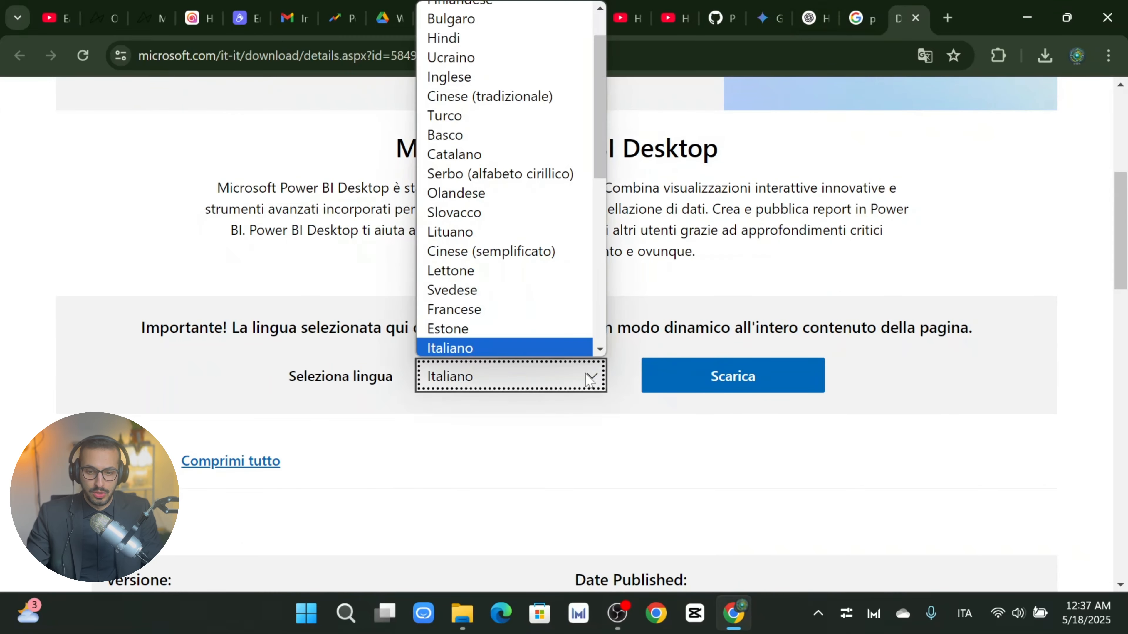
scroll(508, 208, up, 1)
click(291, 175)
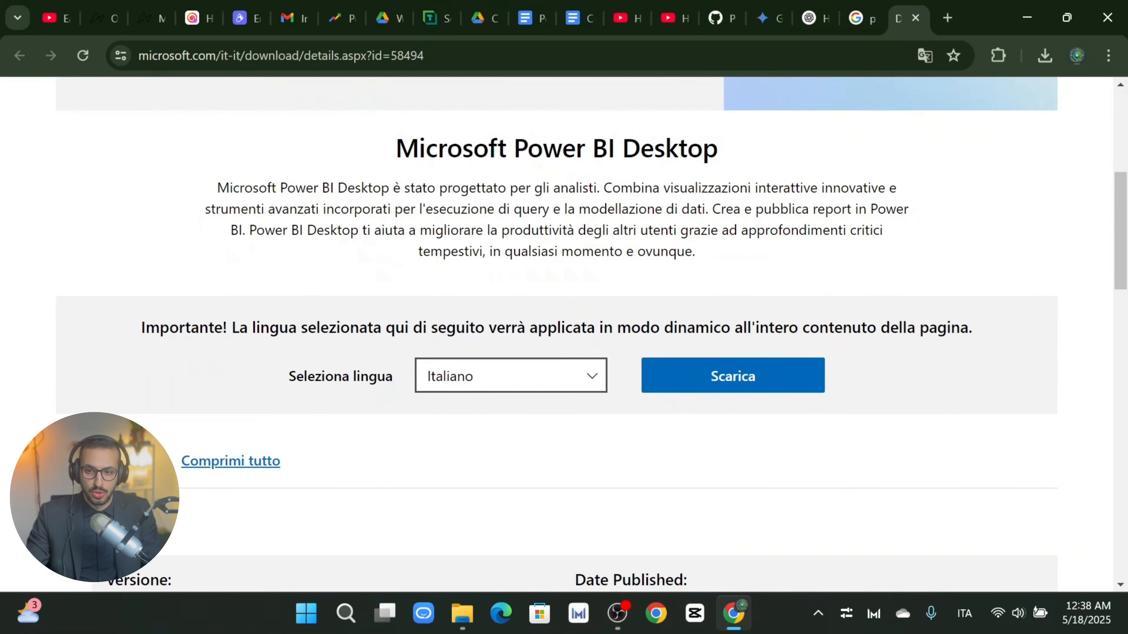
click(589, 371)
click(341, 309)
click(539, 375)
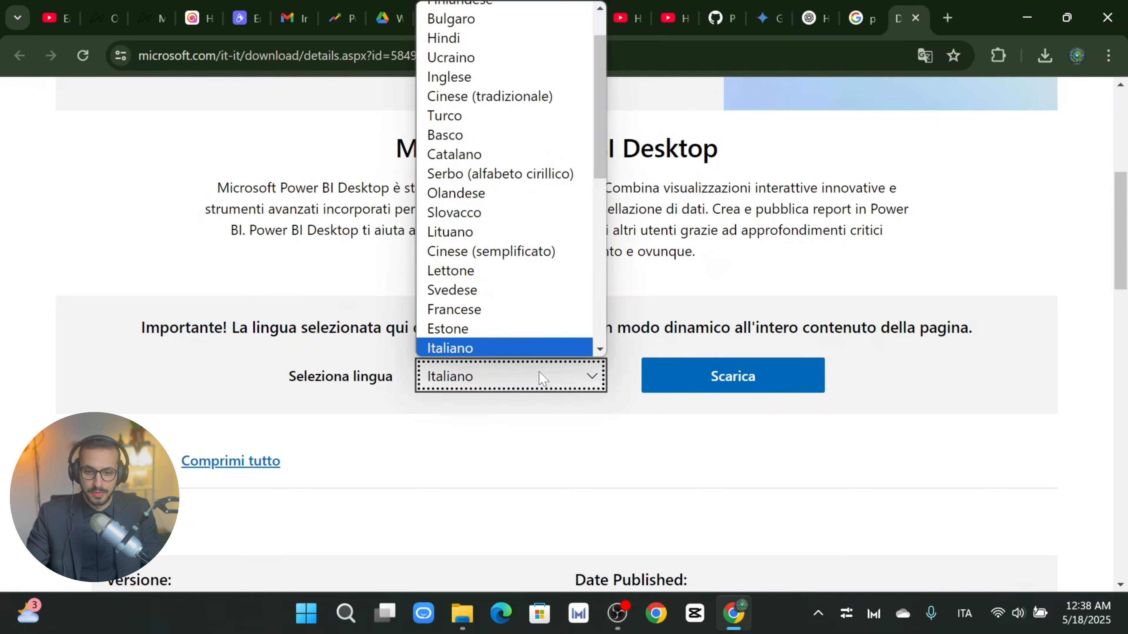
scroll(507, 238, up, 1)
scroll(507, 237, down, 2)
click(550, 9)
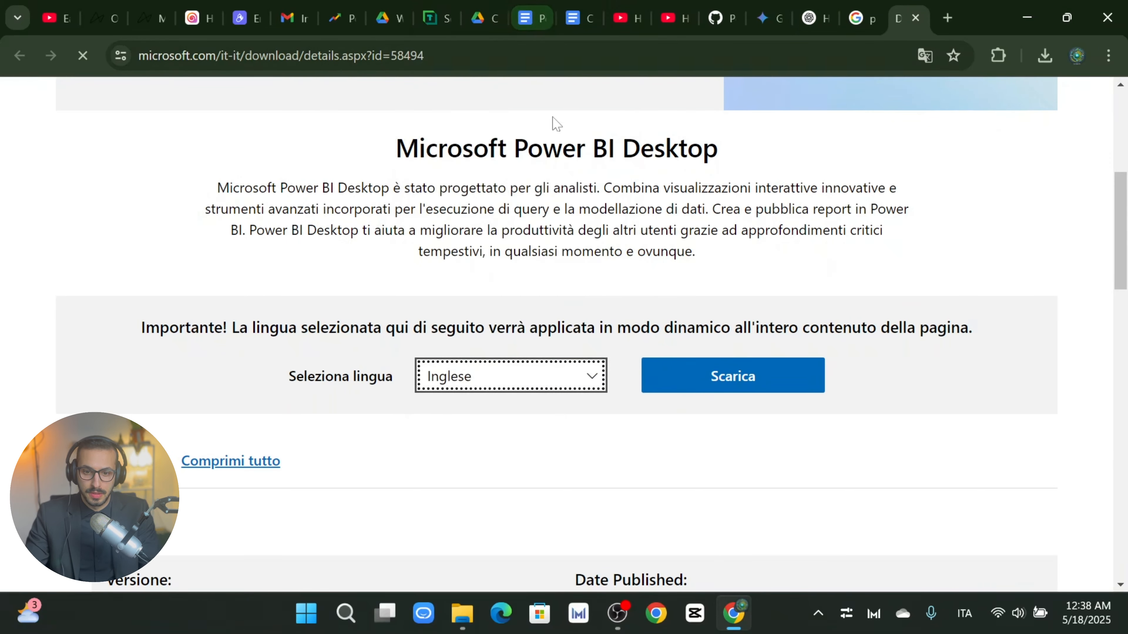
scroll(519, 322, down, 3)
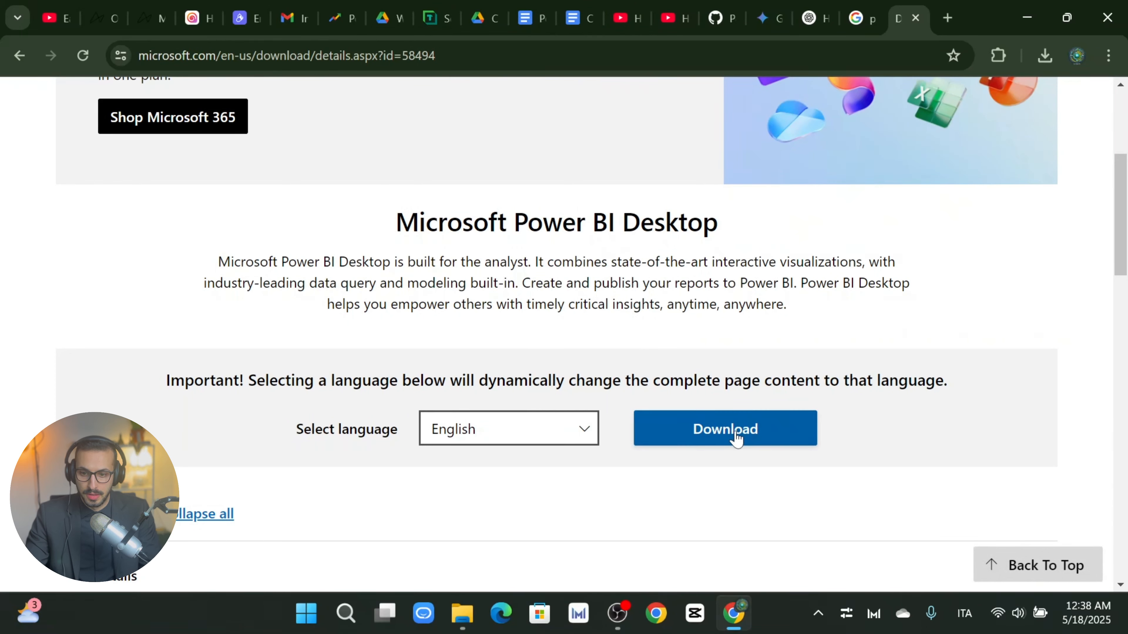
click(748, 436)
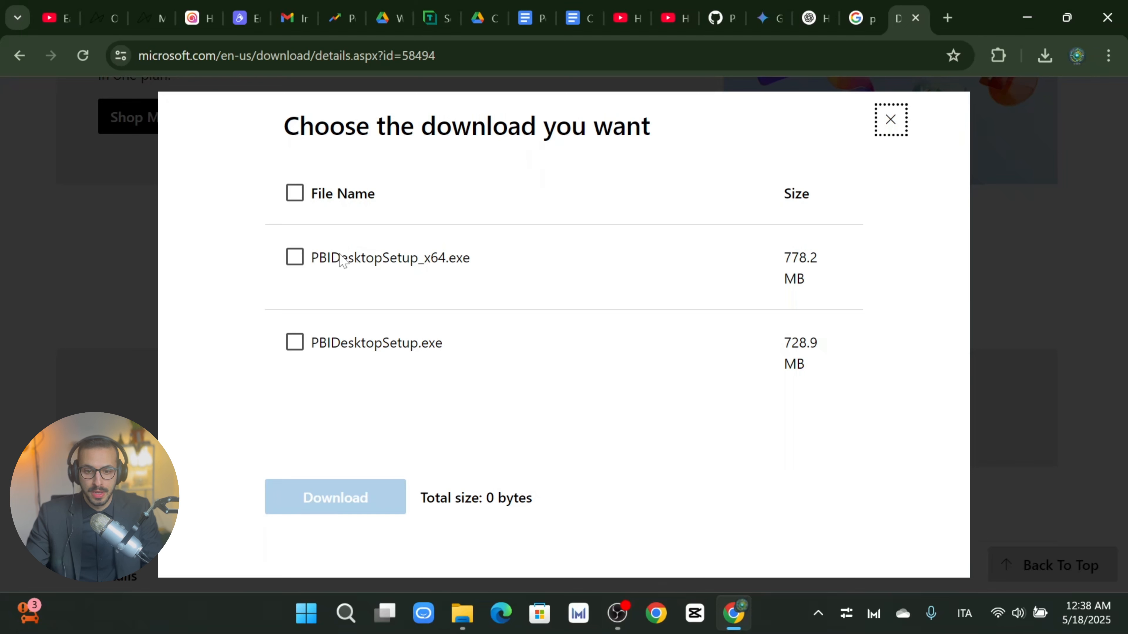
Step: Select the 64-bit PBIDesktopSetup_x64.exe (778.2 MB) installer and download it
click(397, 269)
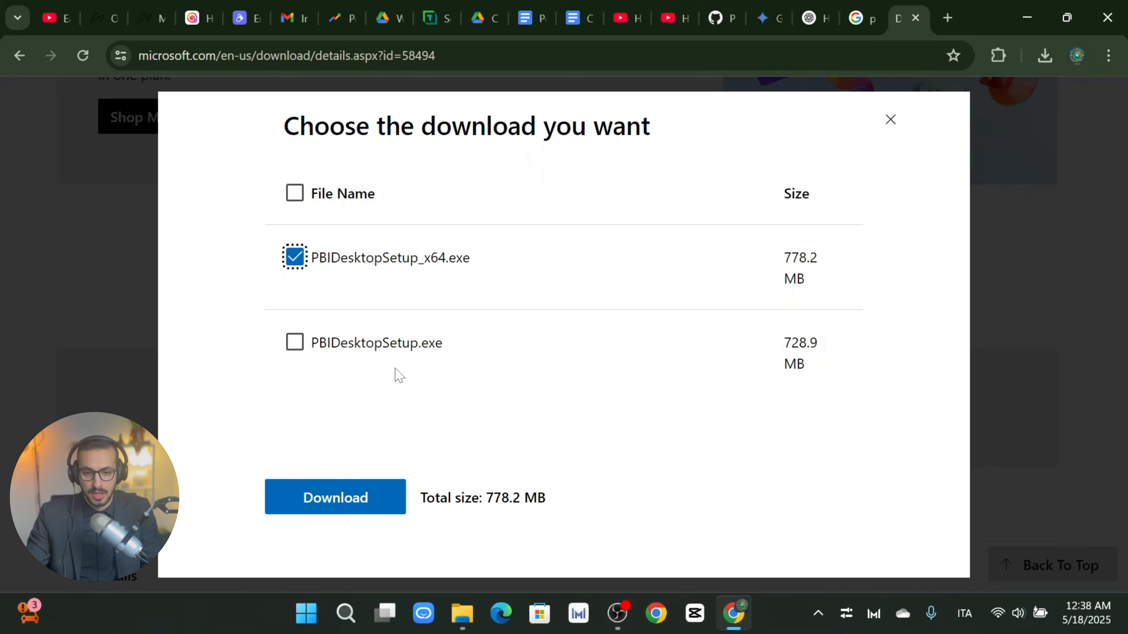
click(332, 510)
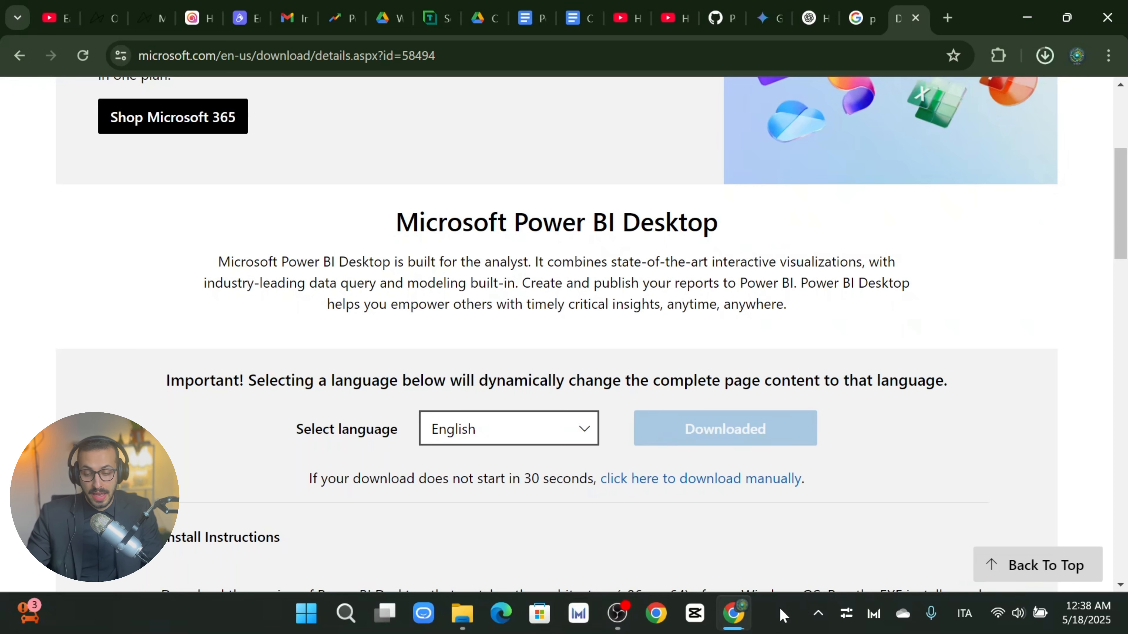
Step: Find Power BI Desktop by typing 'power' in Start search and launch it
key(super)
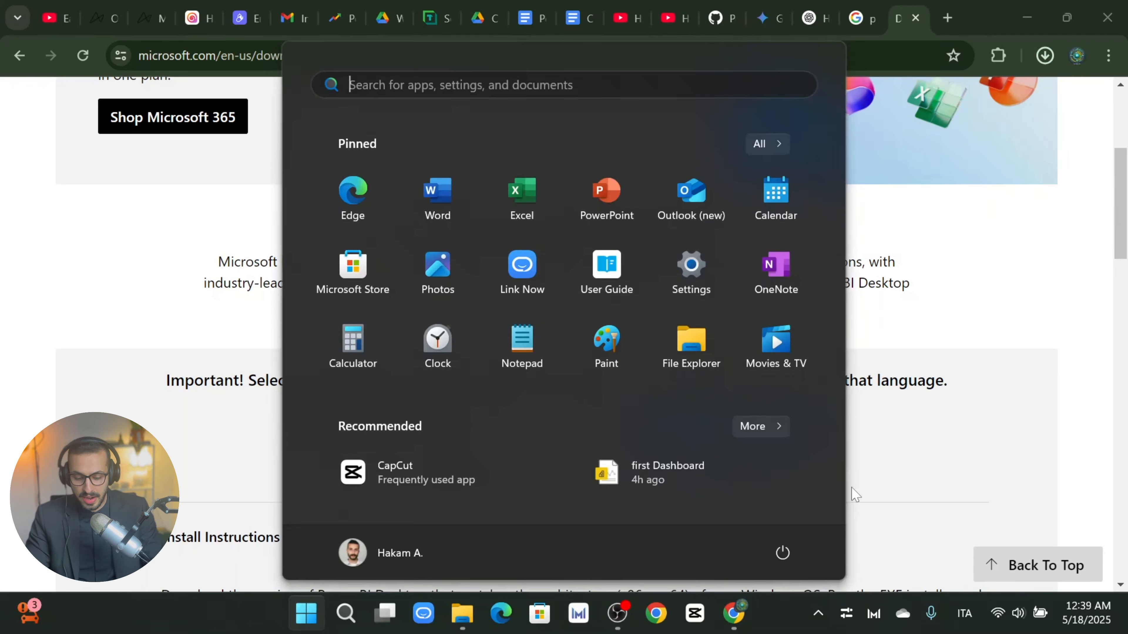
text(p)
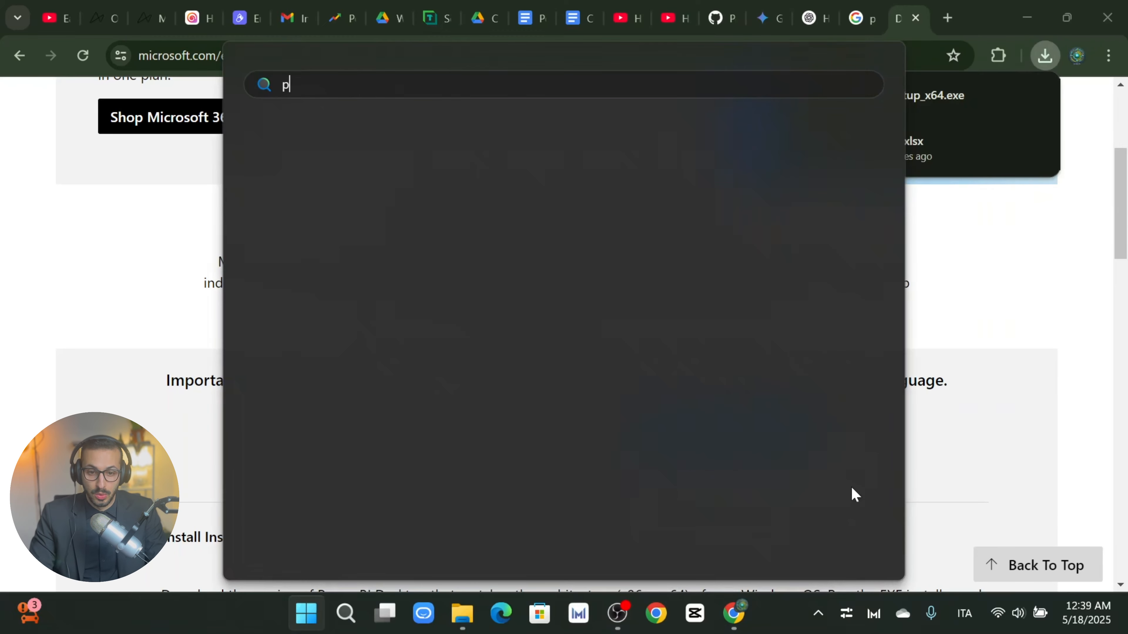
text(ower)
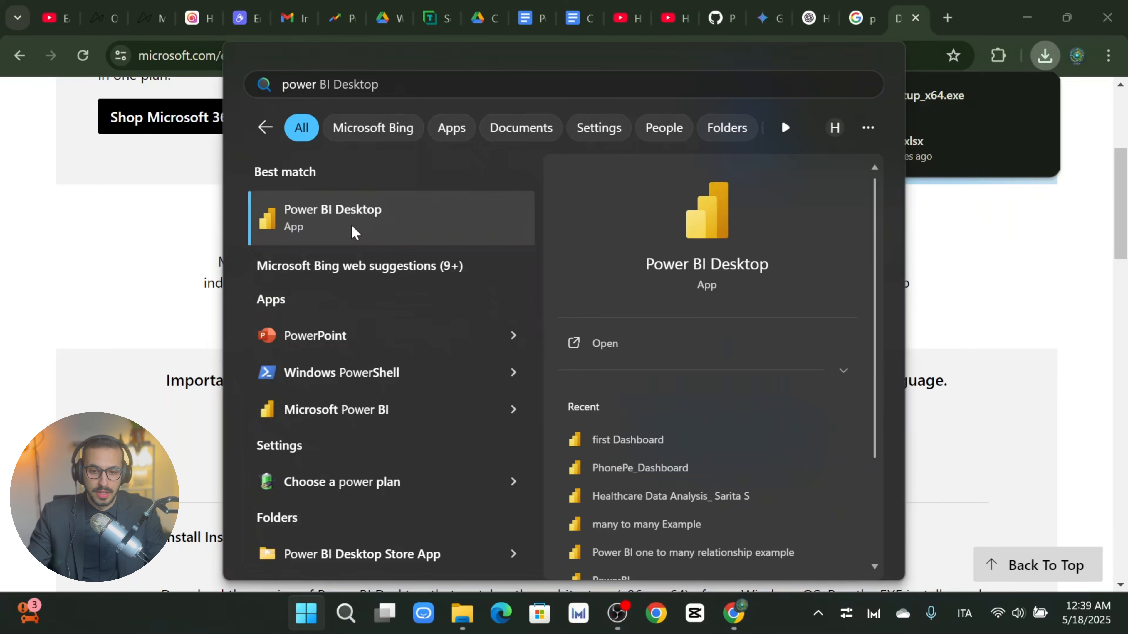
click(343, 243)
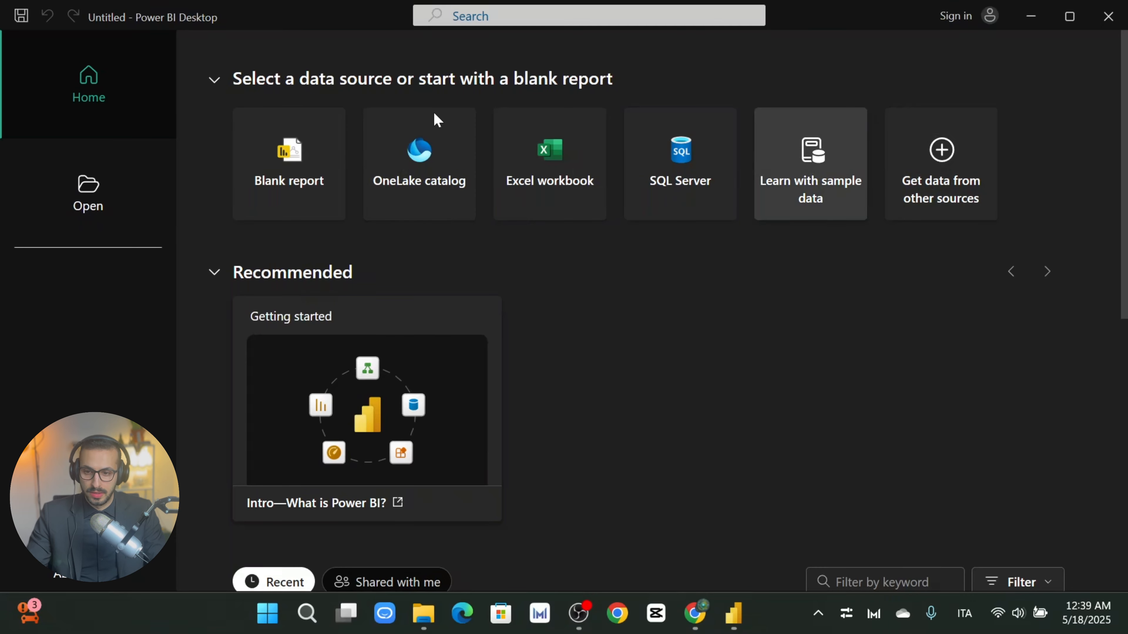
Step: Browse the Power BI start page, then open the signed-in account flyout from the title bar
scroll(830, 377, down, 3)
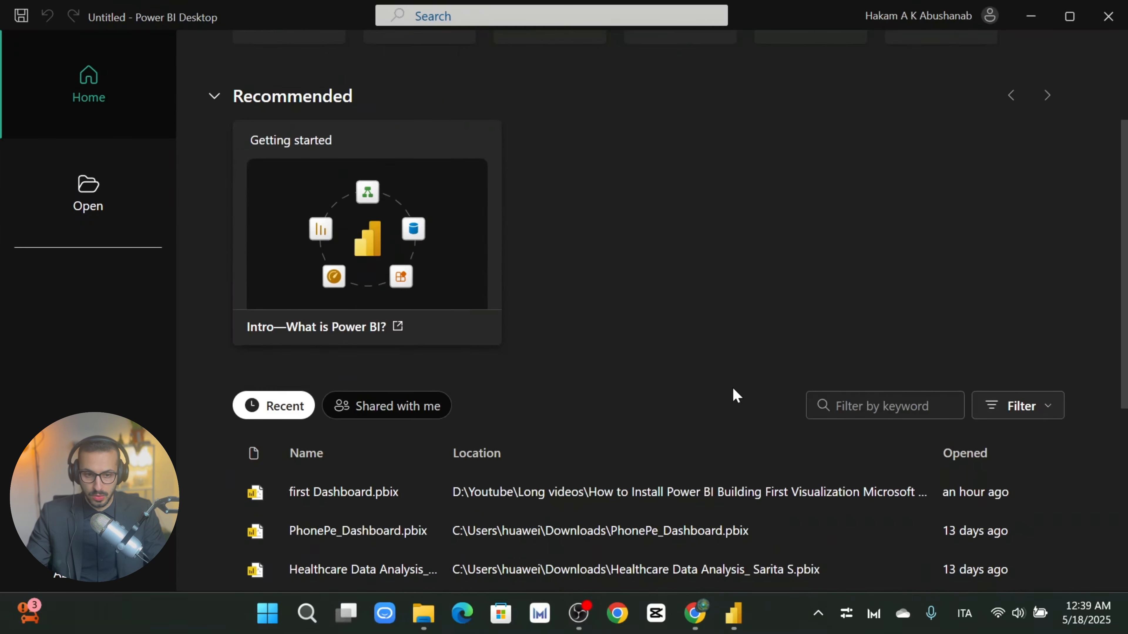
scroll(732, 393, up, 3)
scroll(695, 360, down, 5)
scroll(786, 280, up, 5)
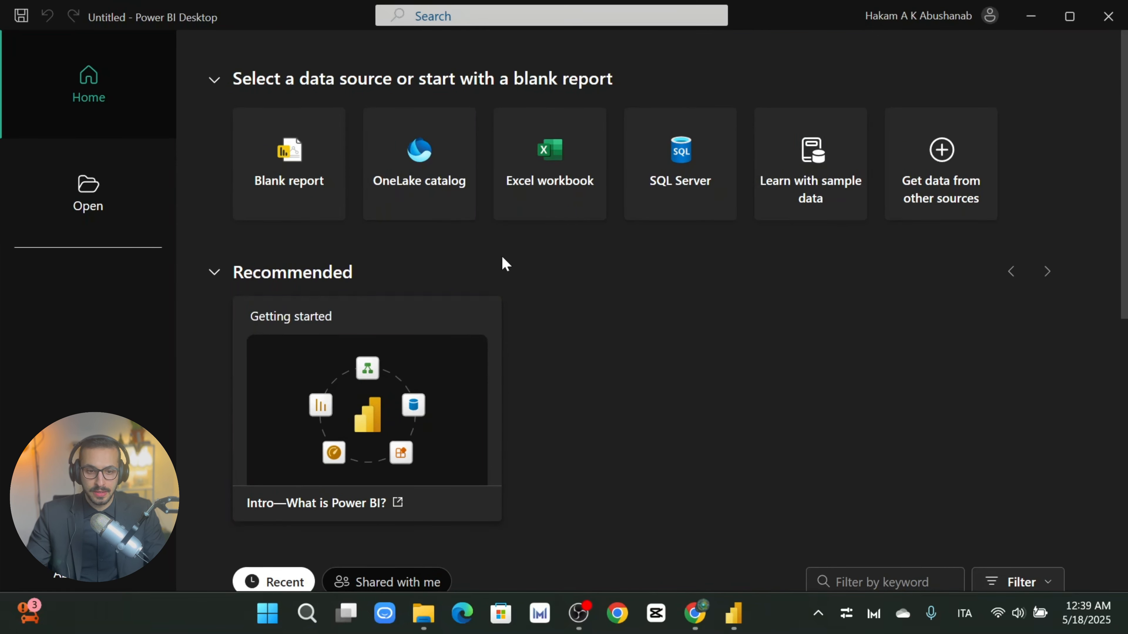
scroll(383, 294, down, 5)
scroll(433, 265, up, 5)
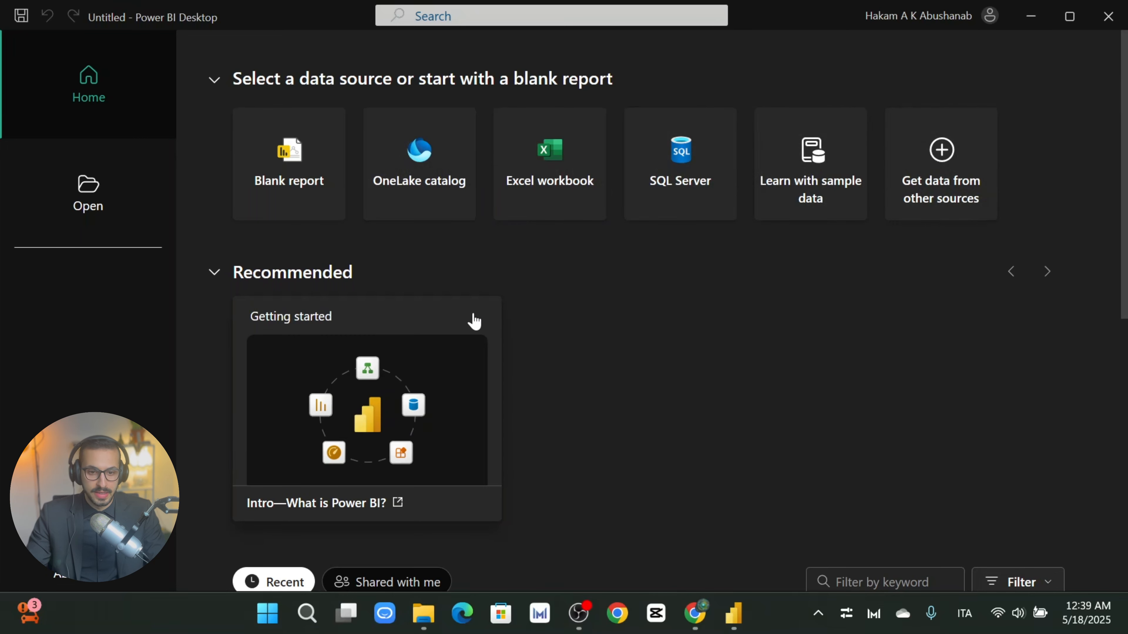
scroll(484, 323, down, 2)
scroll(645, 330, down, 2)
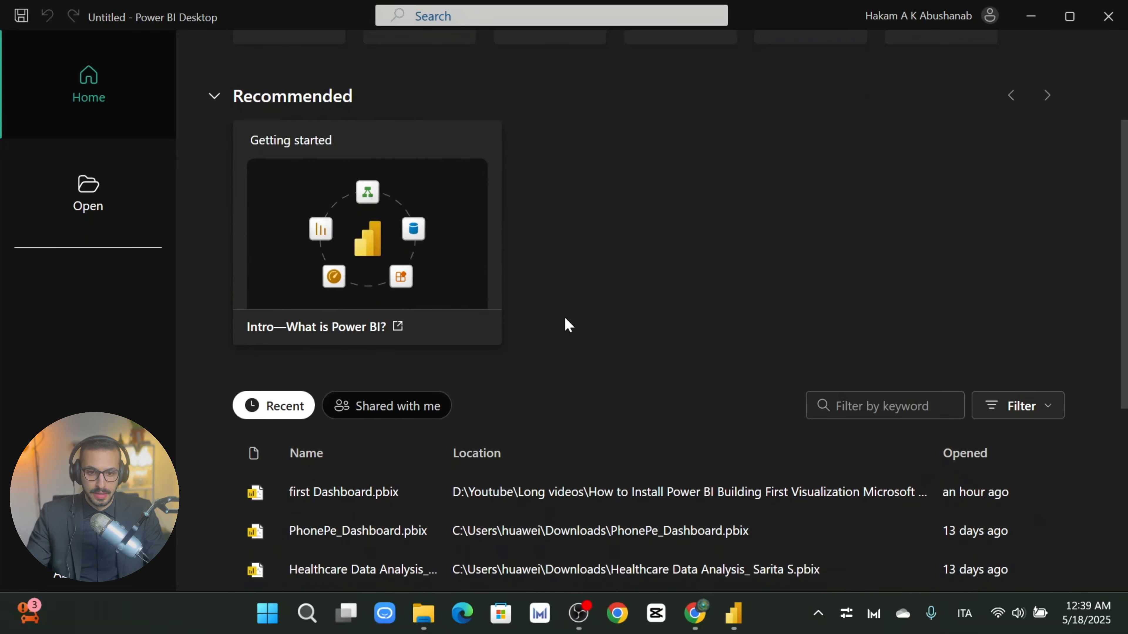
scroll(565, 318, up, 2)
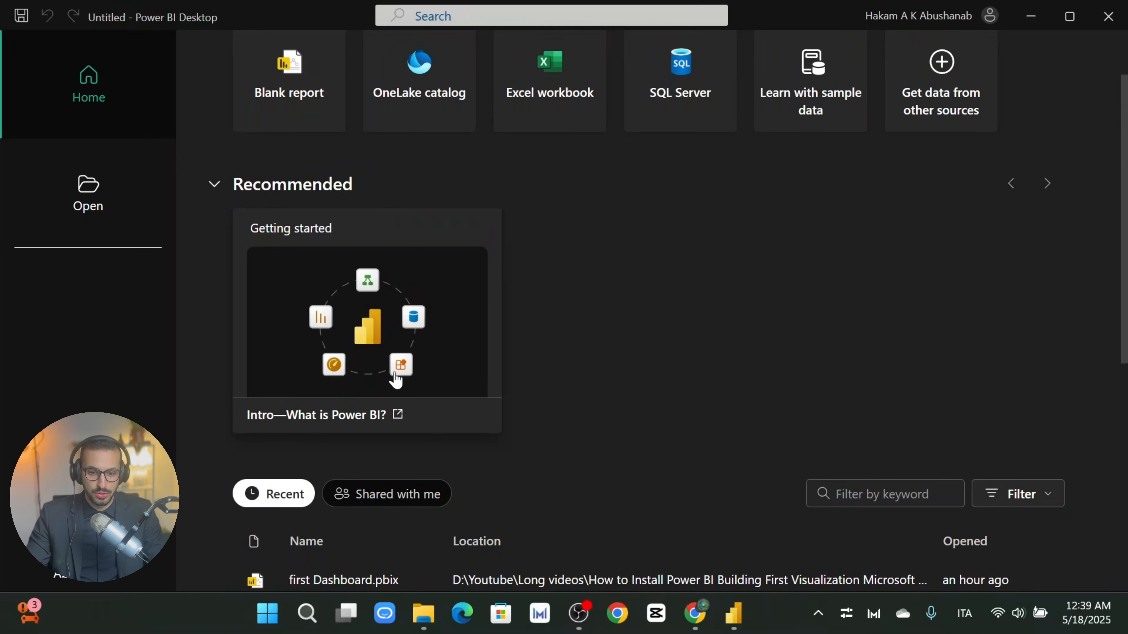
scroll(595, 351, down, 6)
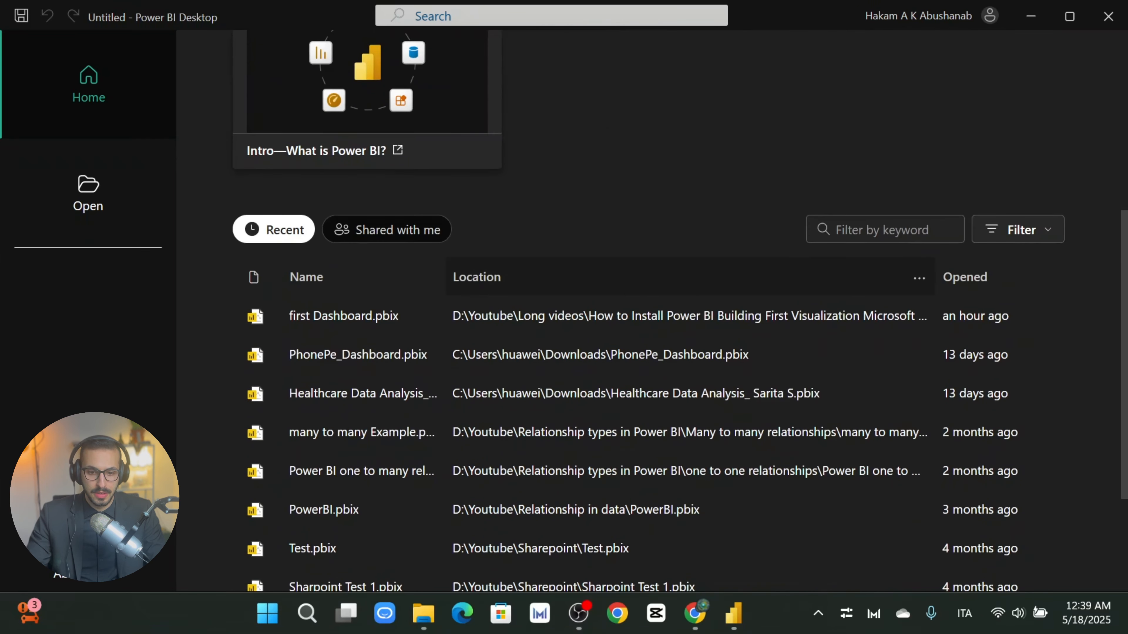
scroll(444, 285, down, 2)
scroll(411, 356, down, 2)
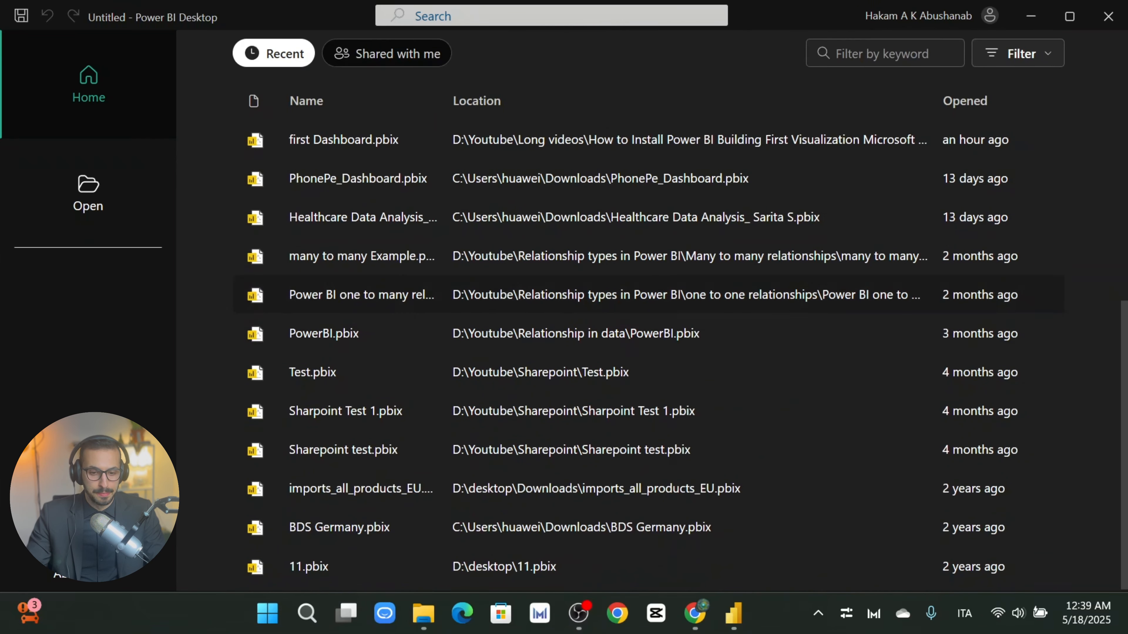
scroll(448, 396, up, 8)
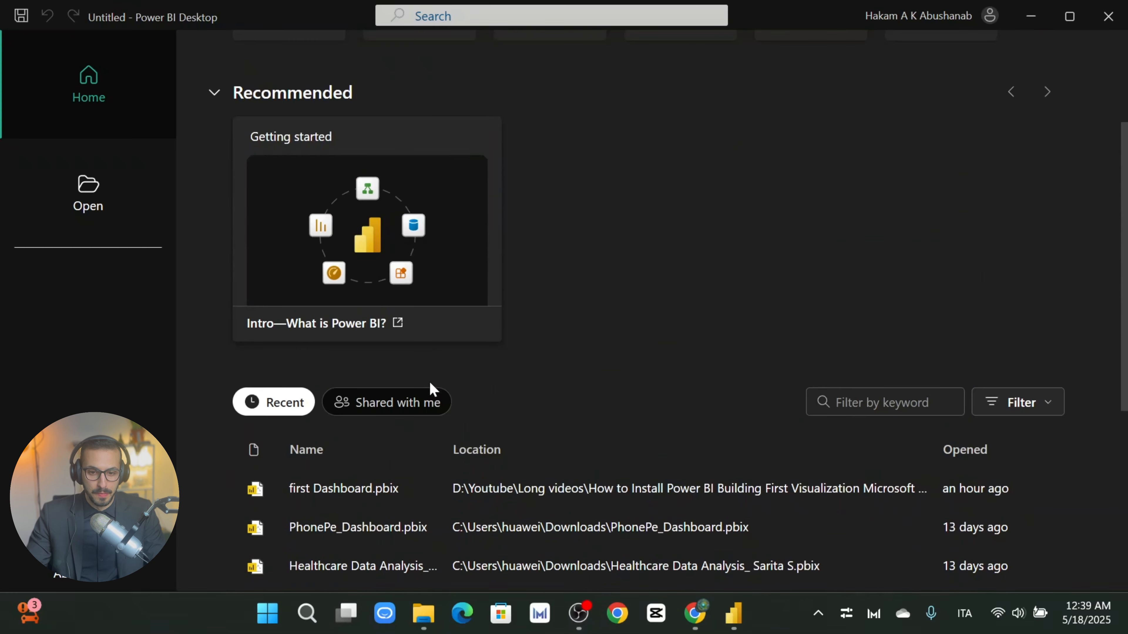
scroll(443, 480, down, 2)
scroll(488, 473, up, 6)
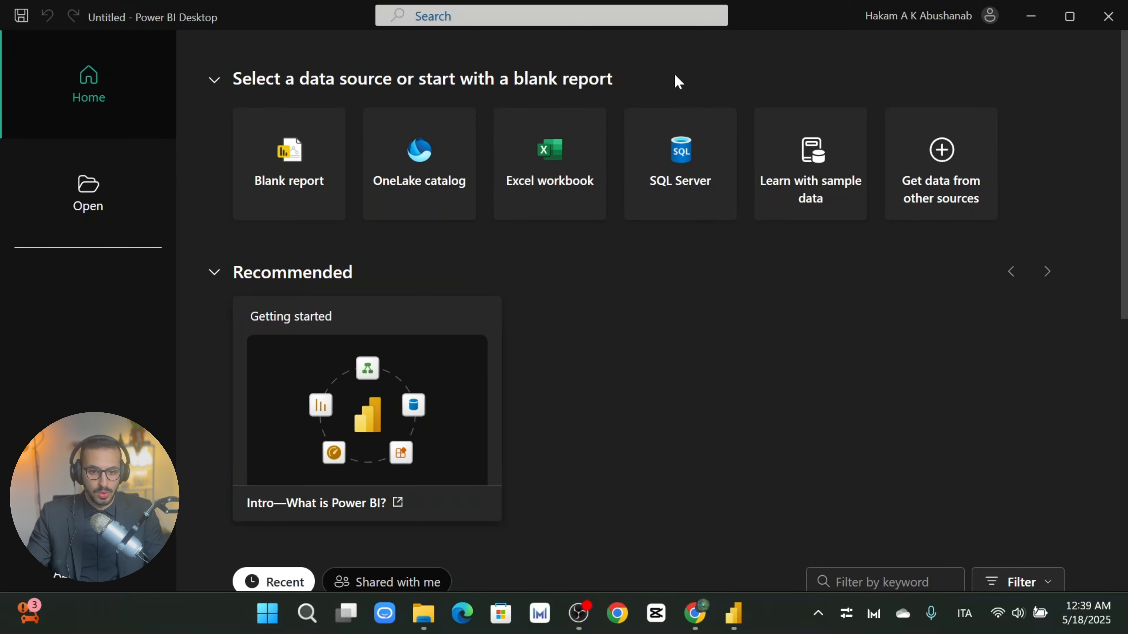
click(925, 17)
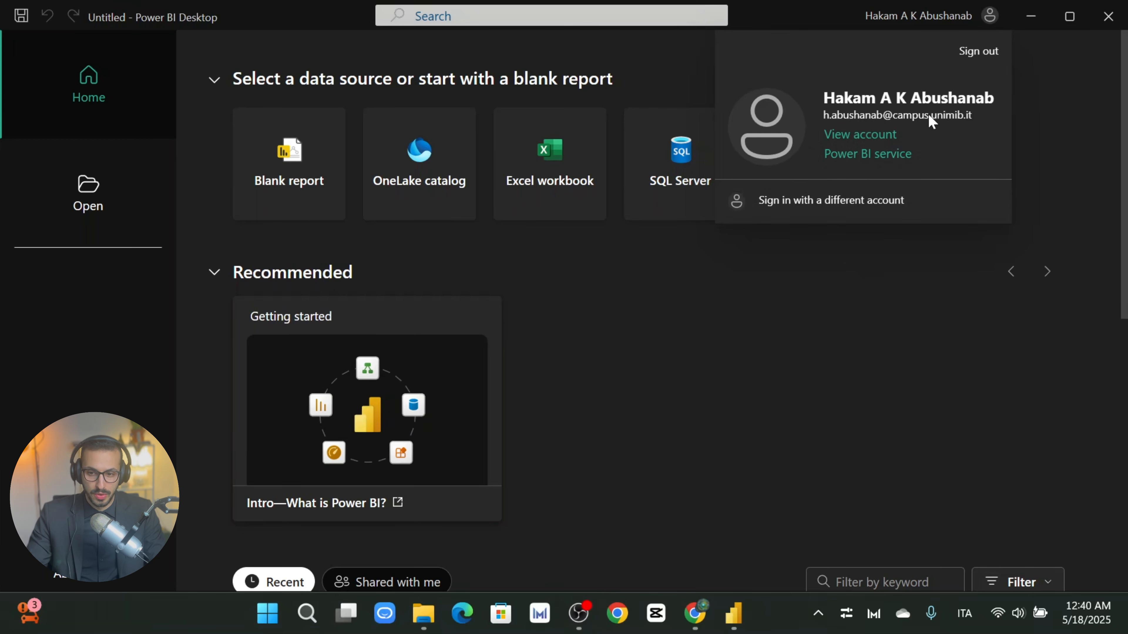
Step: Close the account panel and start a new Blank report
click(843, 422)
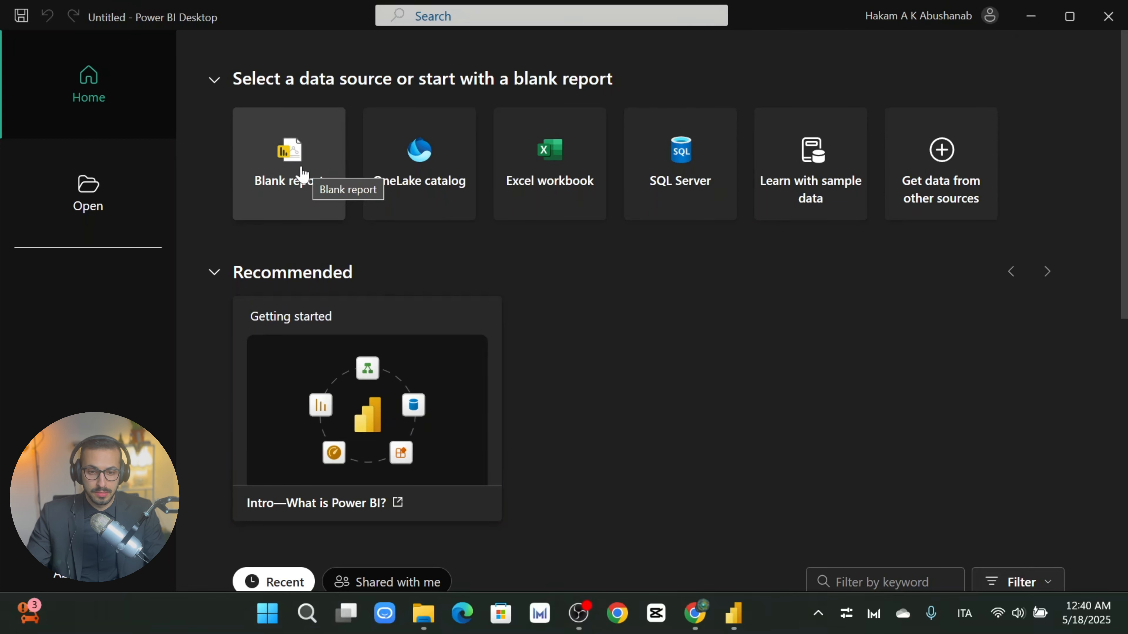
click(278, 187)
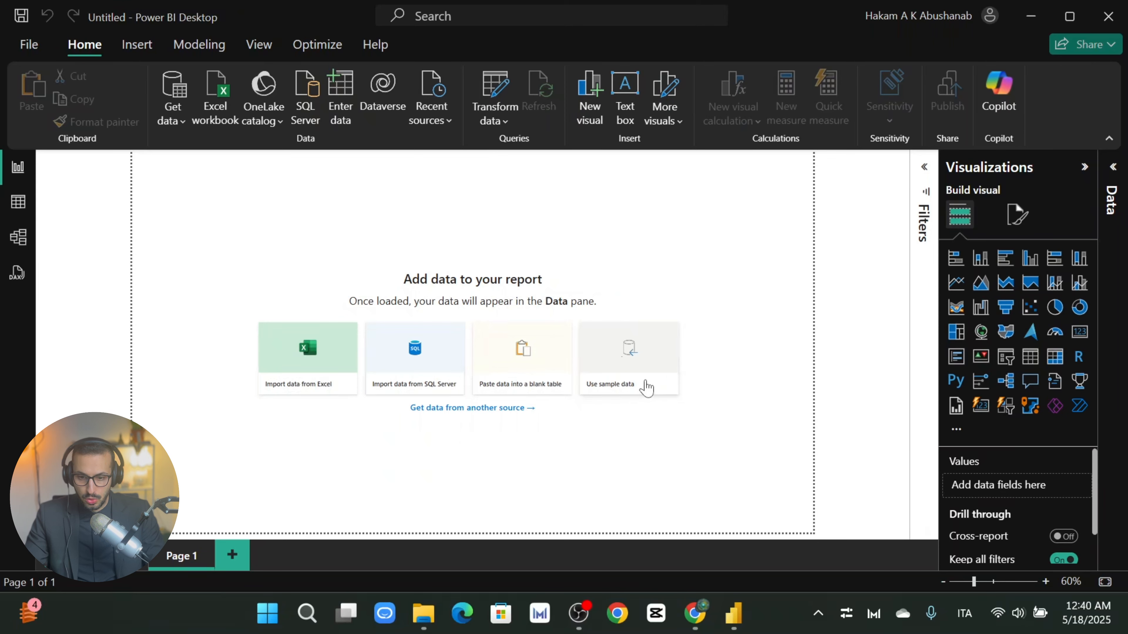
click(542, 430)
click(491, 411)
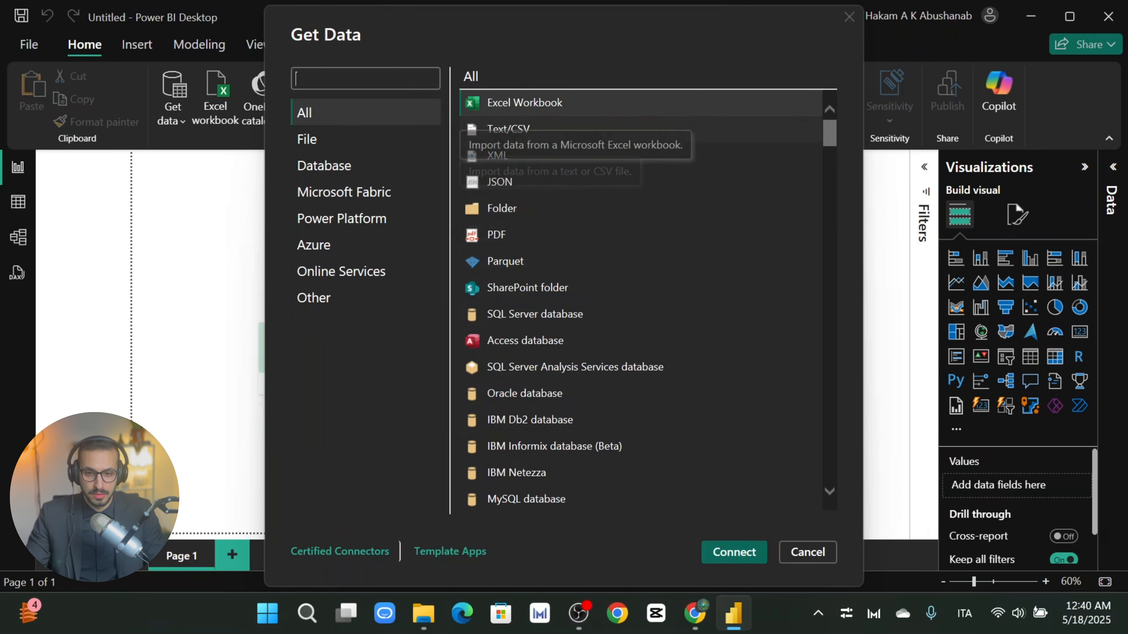
scroll(625, 209, down, 4)
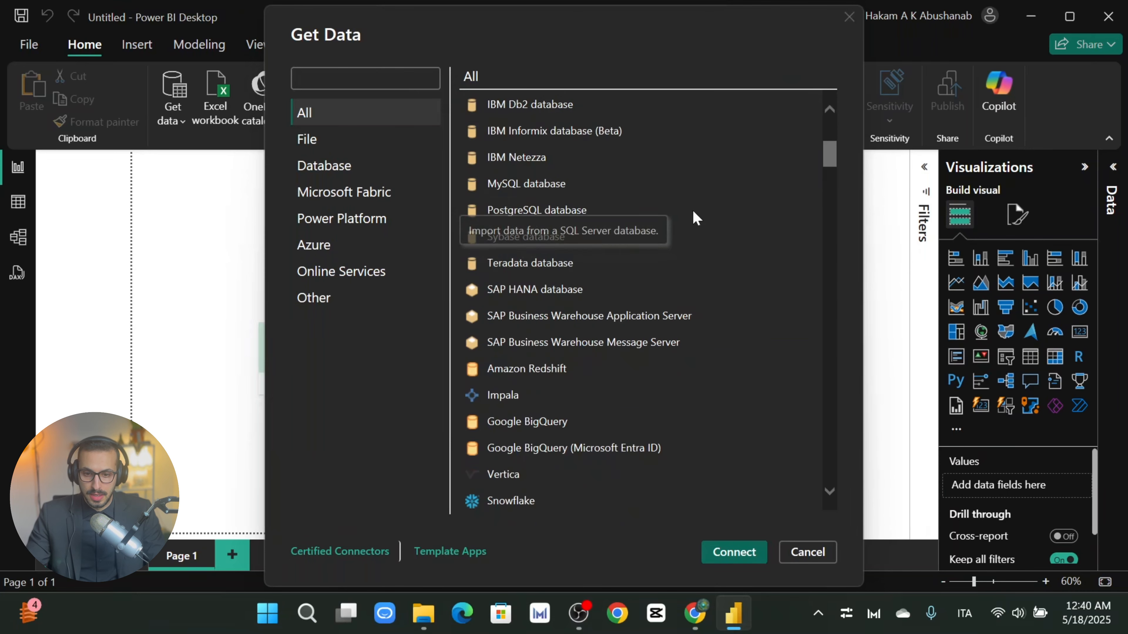
drag(832, 161, 798, 95)
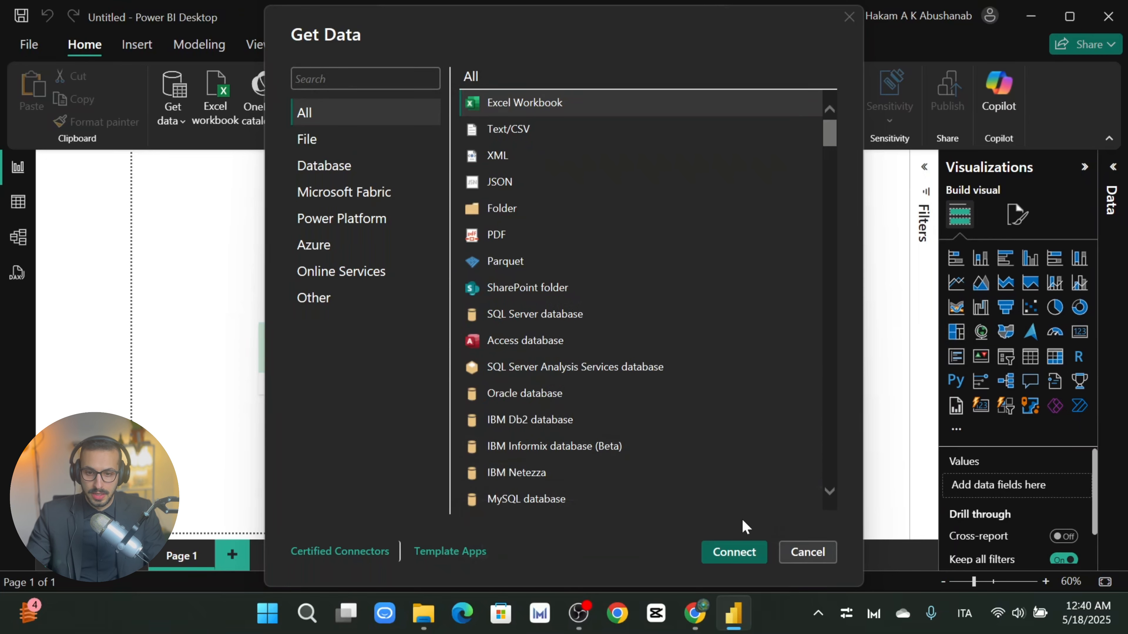
click(808, 553)
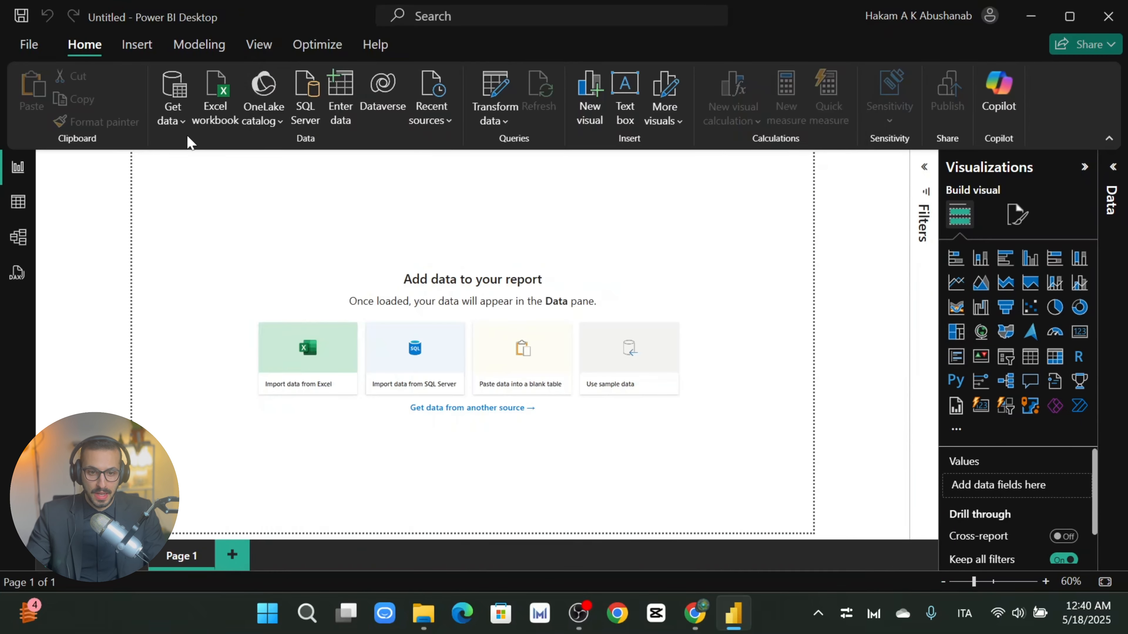
Step: Open the Excel file picker via Import data from Excel and center the dialog
click(172, 120)
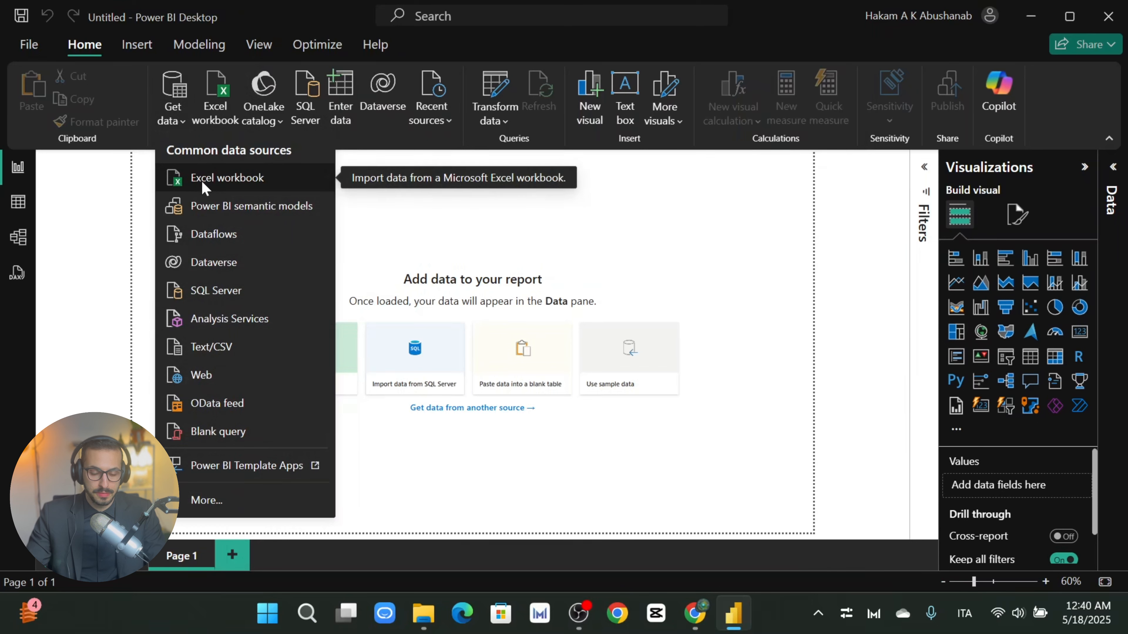
click(488, 210)
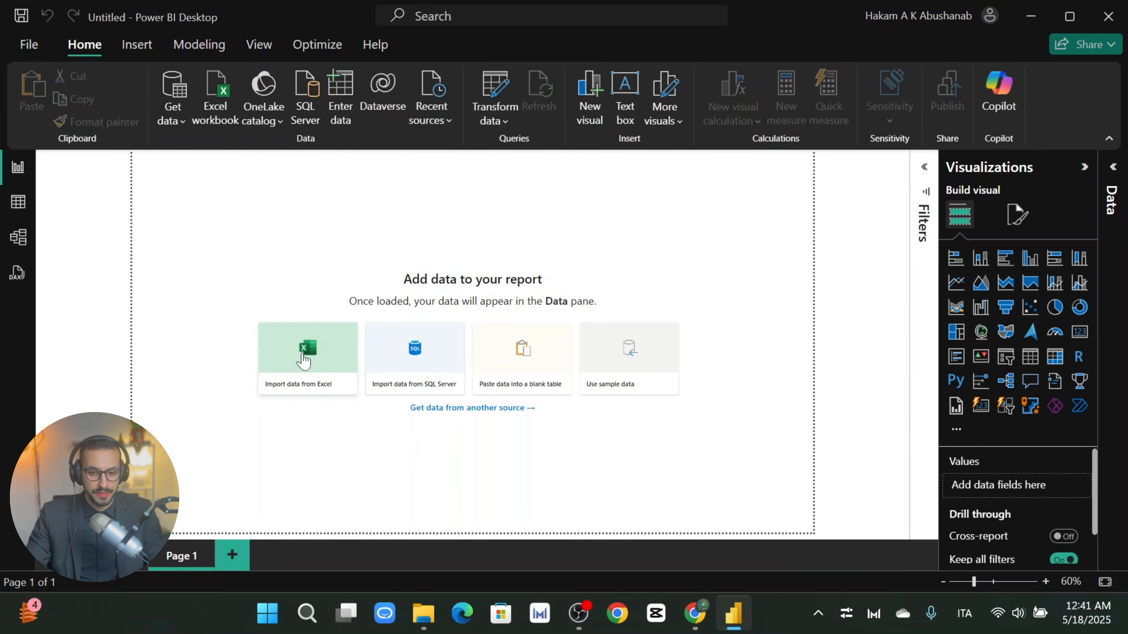
click(311, 360)
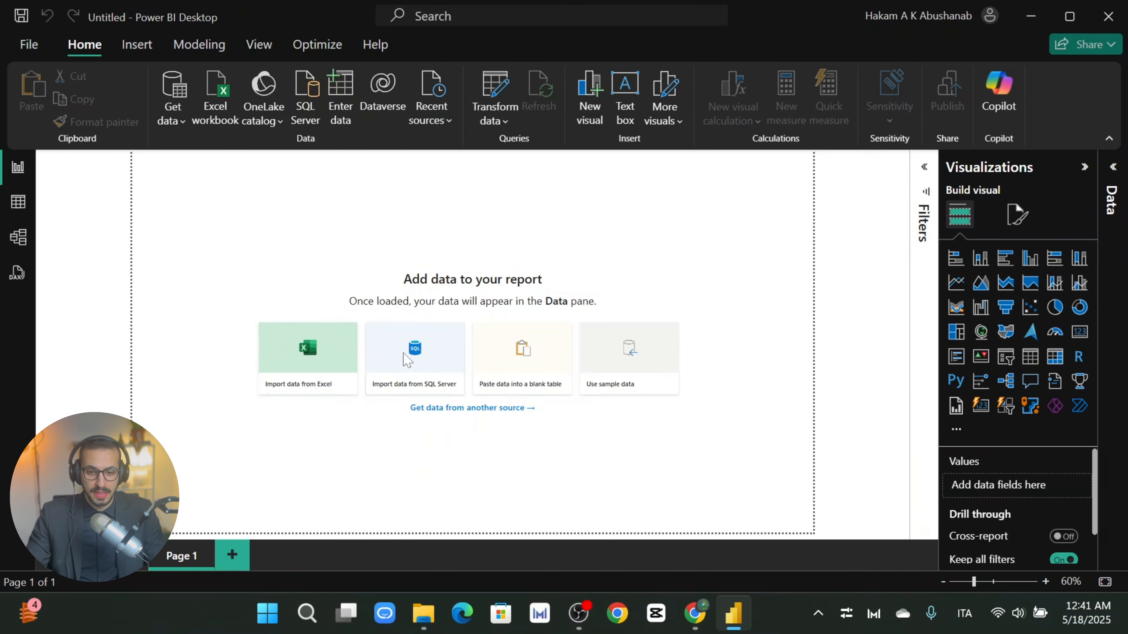
drag(240, 26, 401, 146)
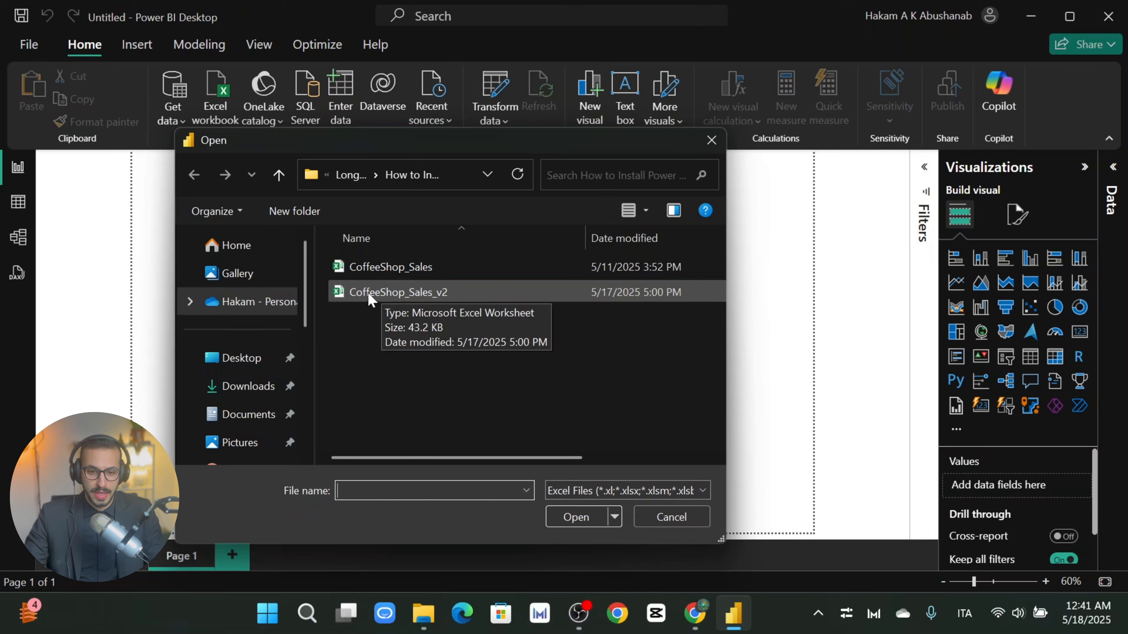
Step: Open the CoffeeShop_Sales_v2 workbook to bring up its Navigator
click(414, 298)
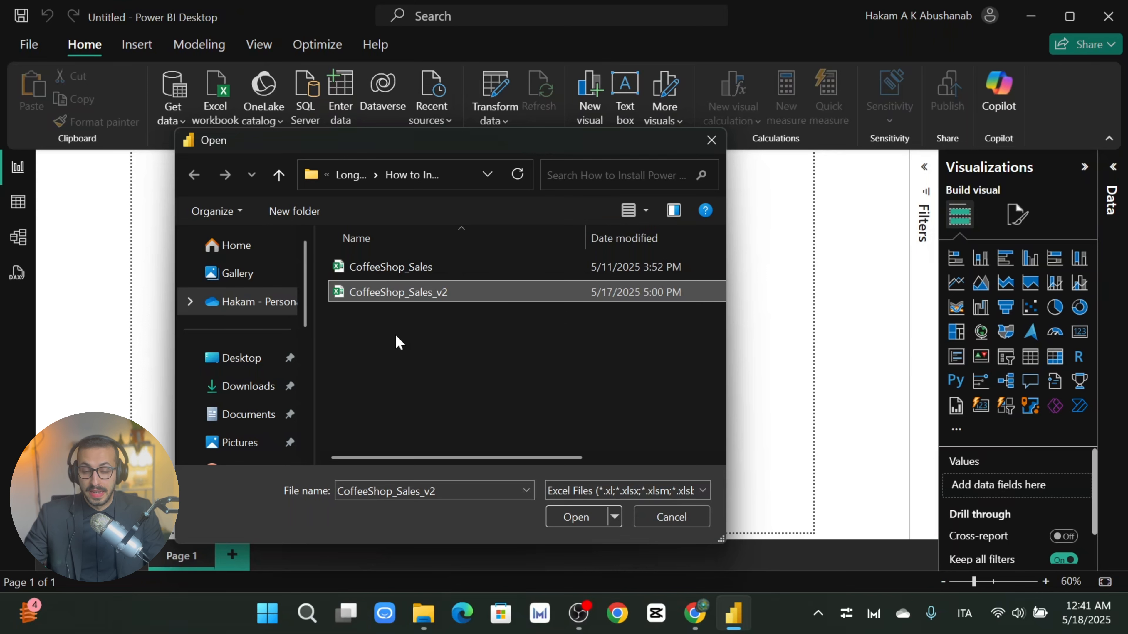
double_click(411, 293)
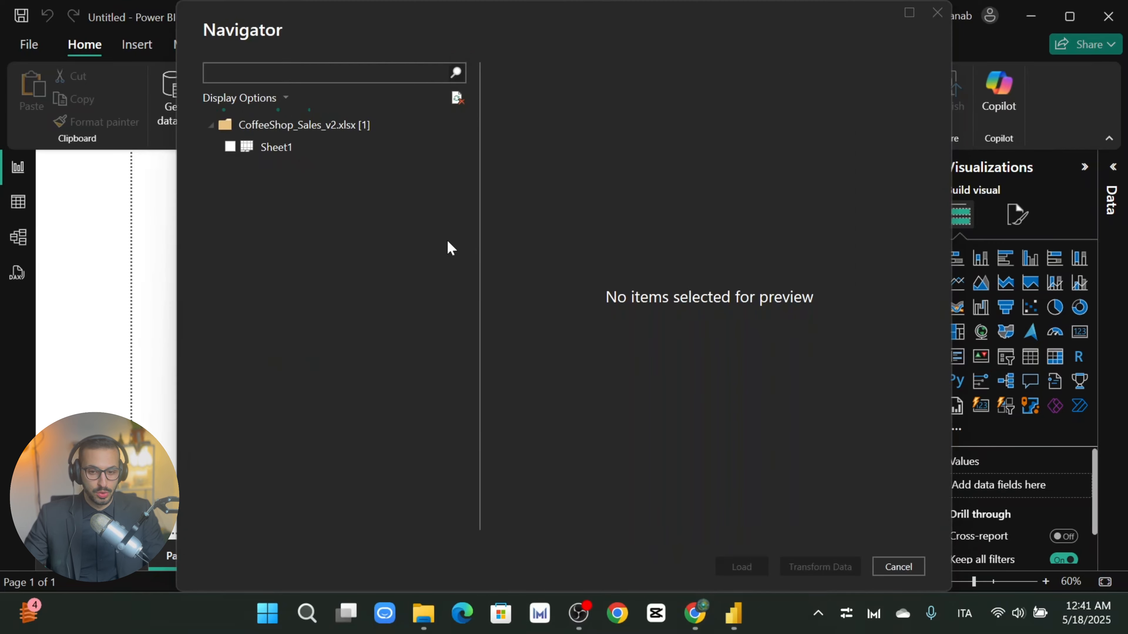
Step: Preview and tick Sheet1 in the Navigator, repositioning the window to reach its buttons
drag(315, 34, 264, 90)
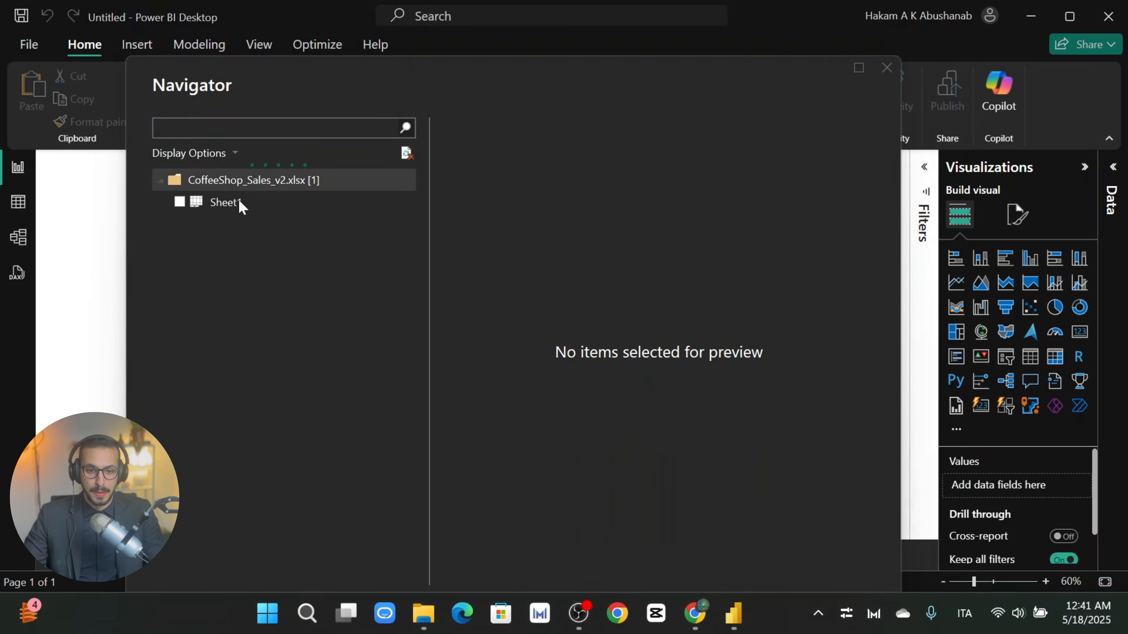
click(222, 203)
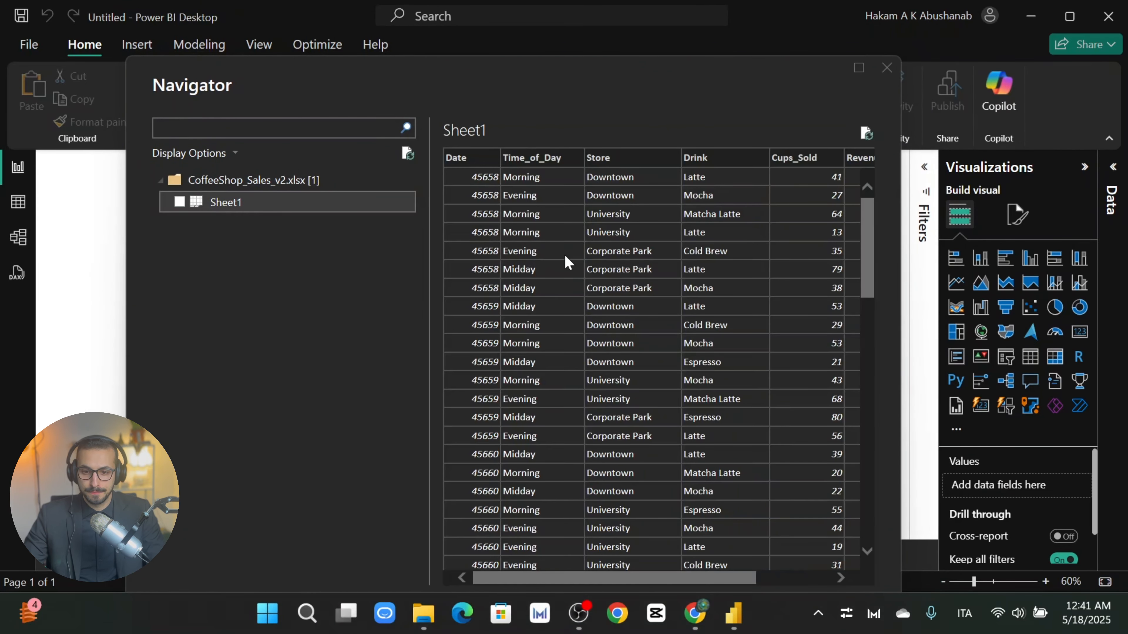
scroll(636, 182, down, 2)
drag(622, 93, 615, 54)
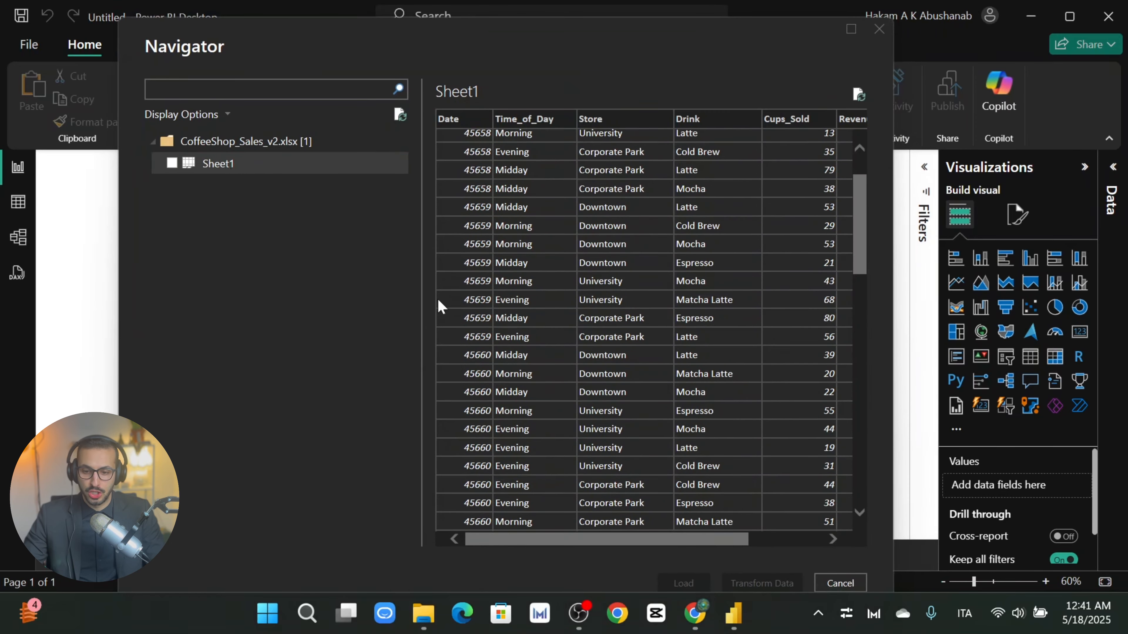
drag(635, 74, 619, 58)
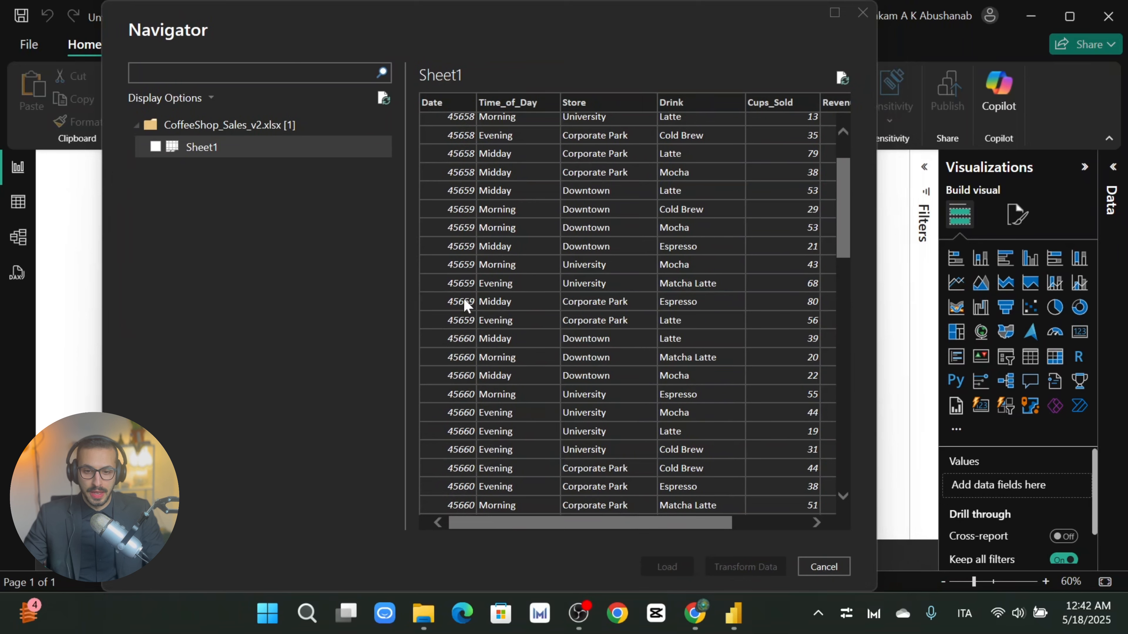
drag(663, 524, 603, 536)
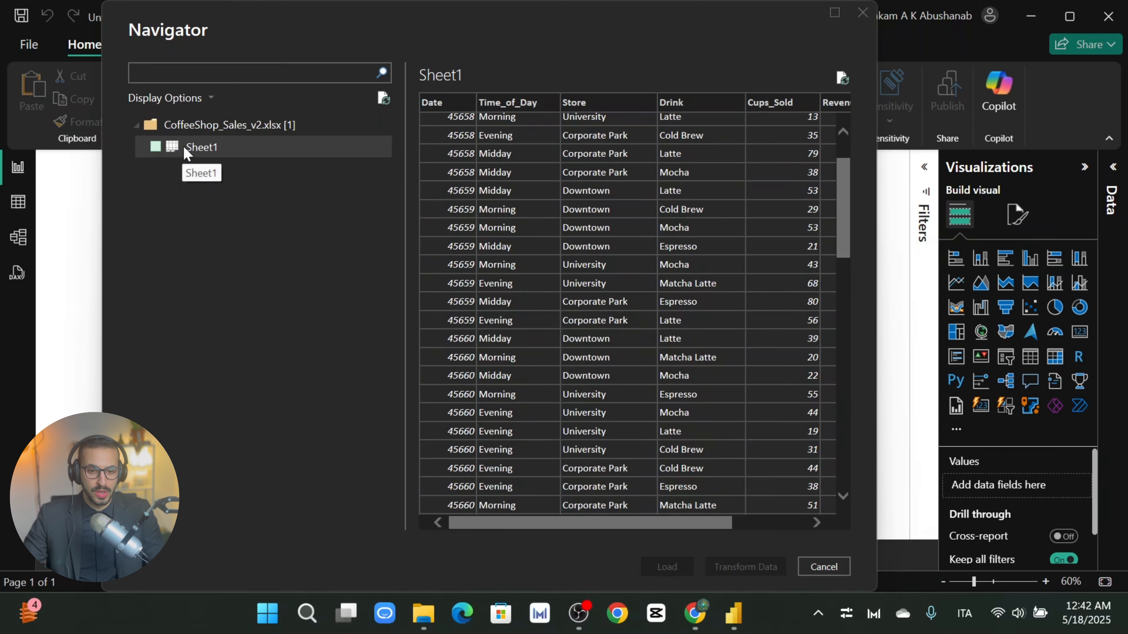
click(156, 147)
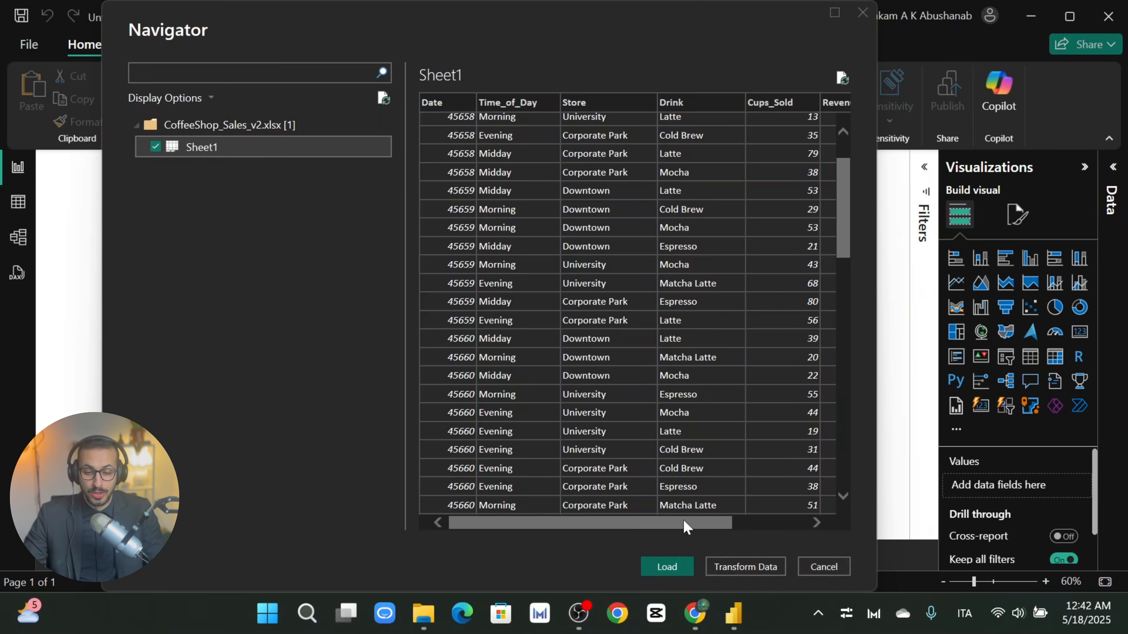
mouse_move(684, 521)
mouse_down()
mouse_move(702, 522)
mouse_move(680, 522)
mouse_up()
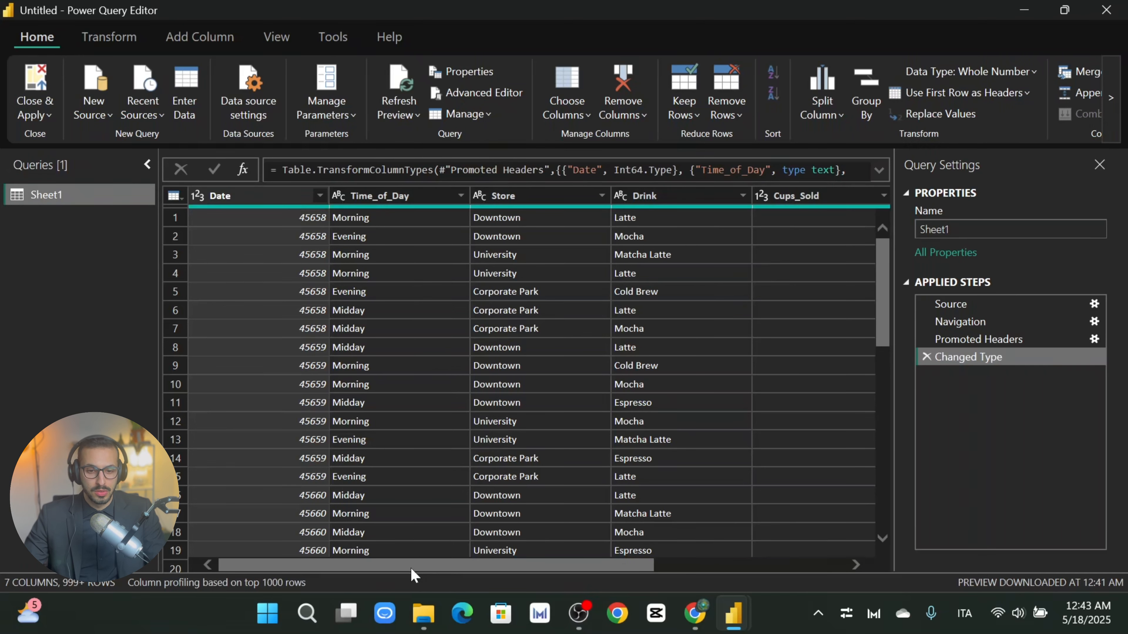
click(239, 204)
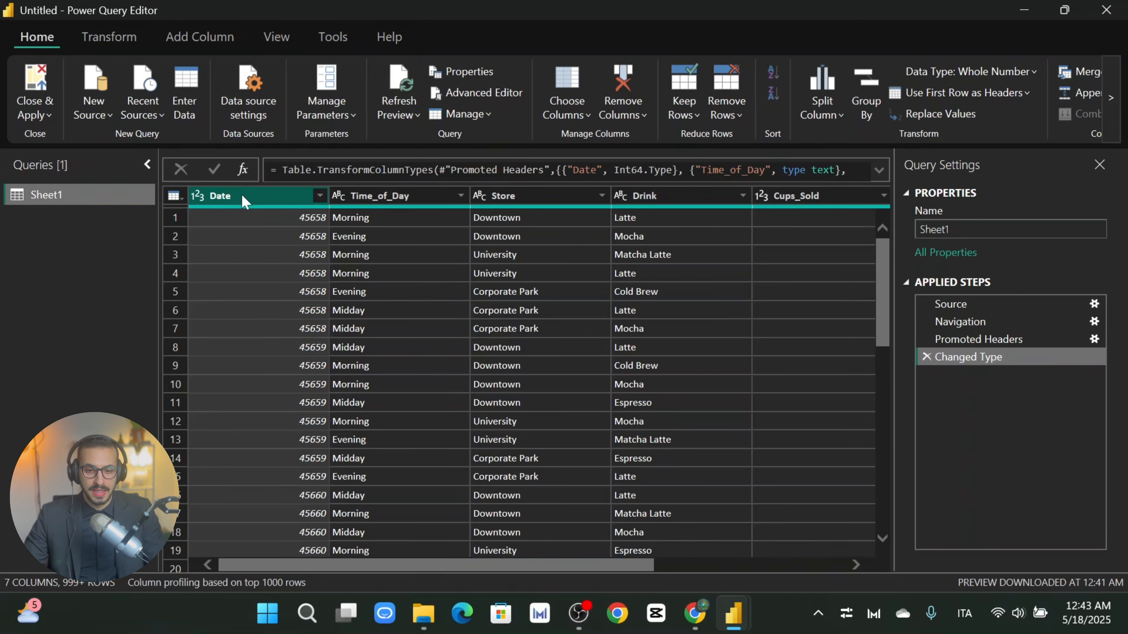
click(397, 197)
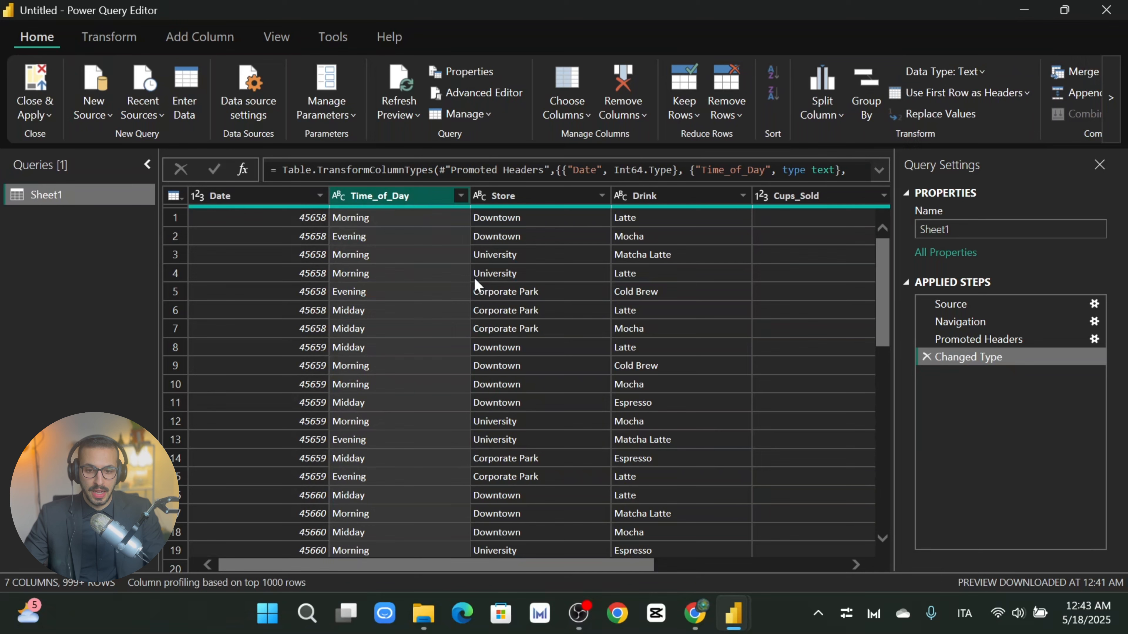
click(558, 201)
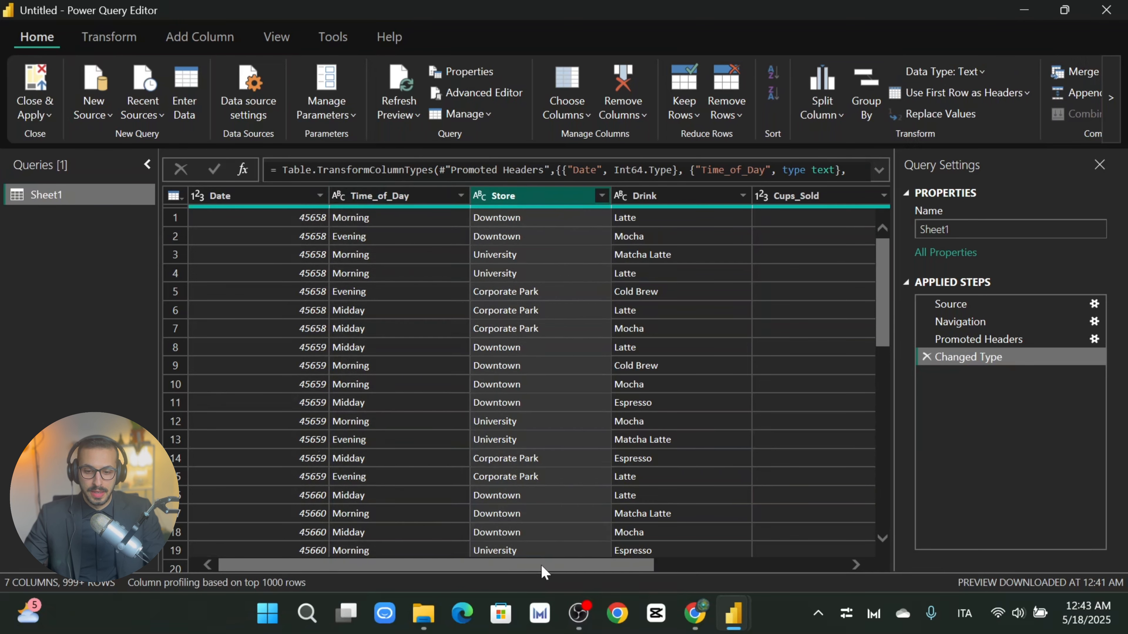
mouse_move(541, 565)
mouse_down()
mouse_move(564, 568)
mouse_move(549, 568)
mouse_up()
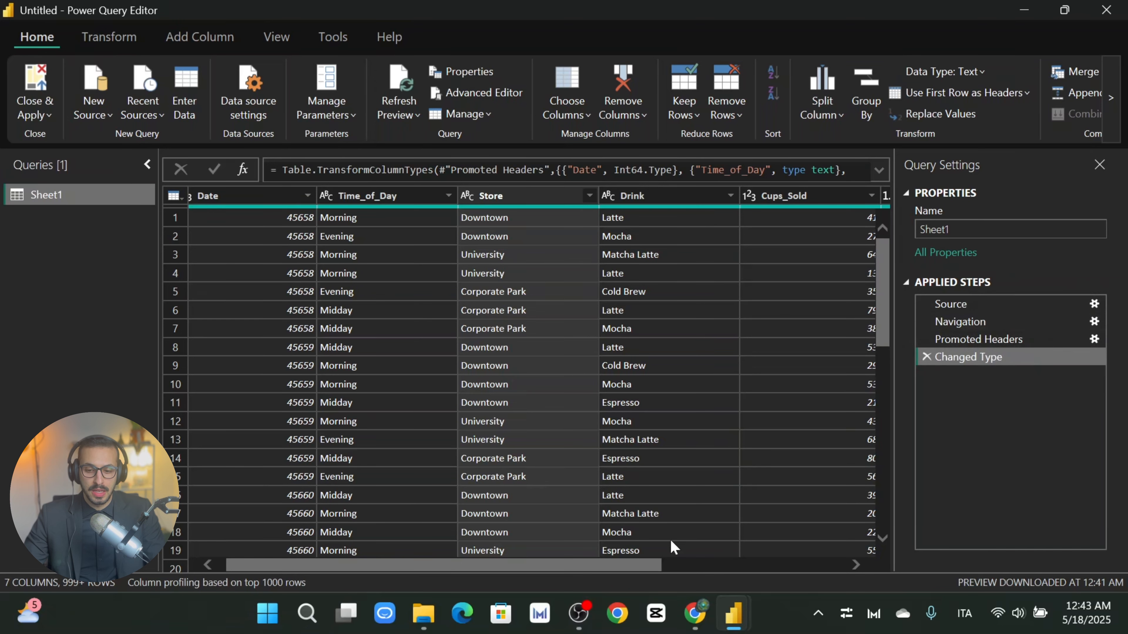
drag(651, 567, 655, 567)
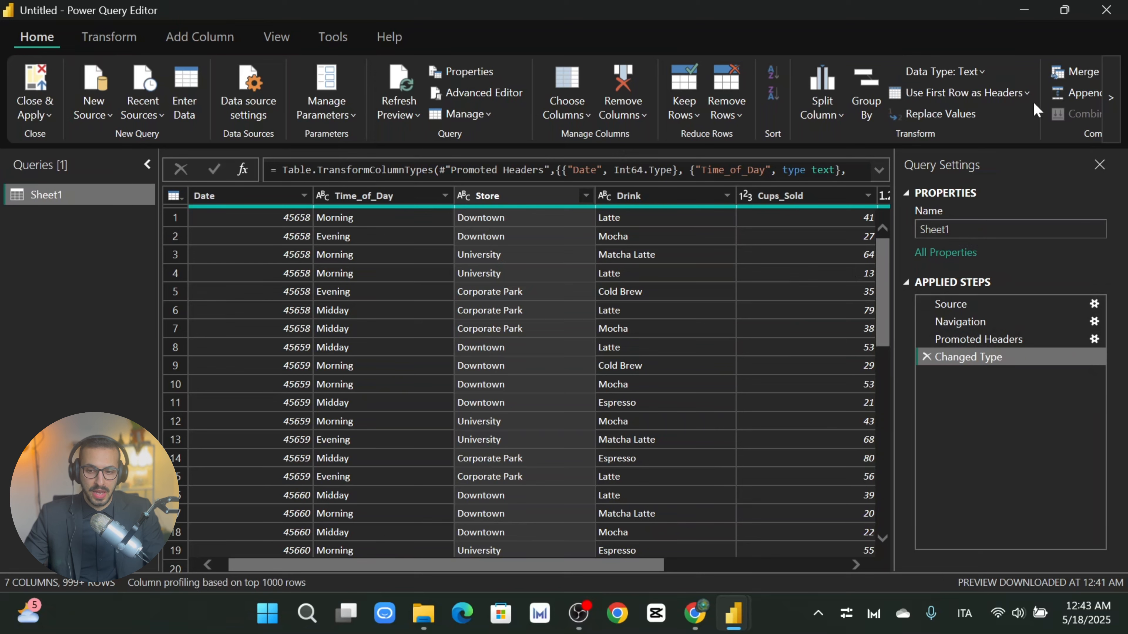
Step: From the View tab, hide the Query Settings pane and then show it again
click(277, 38)
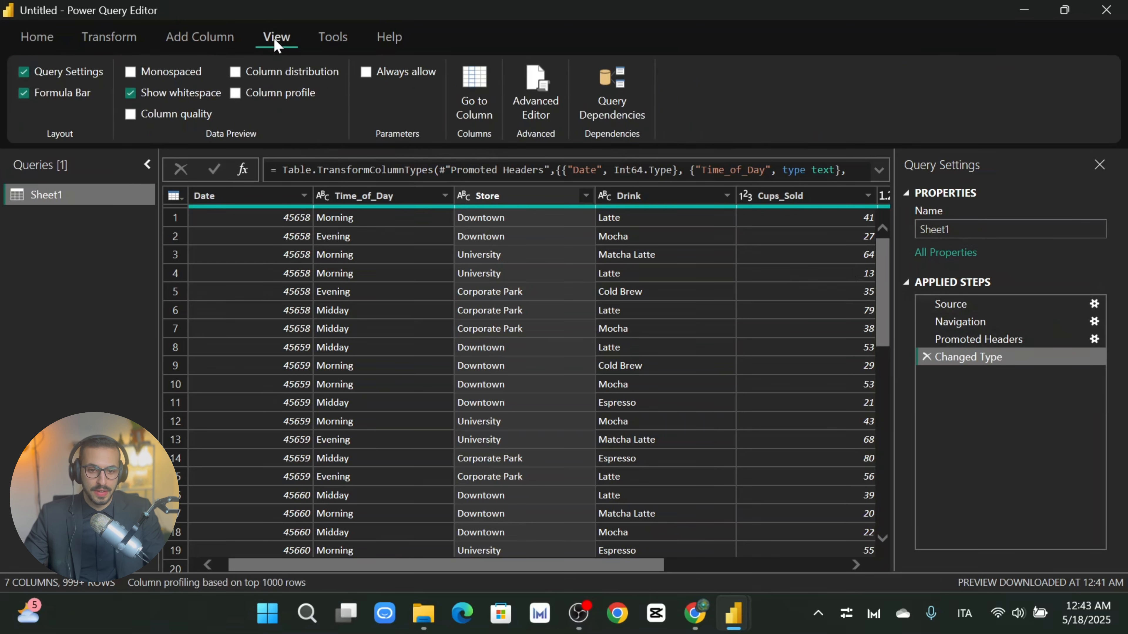
click(51, 75)
click(51, 76)
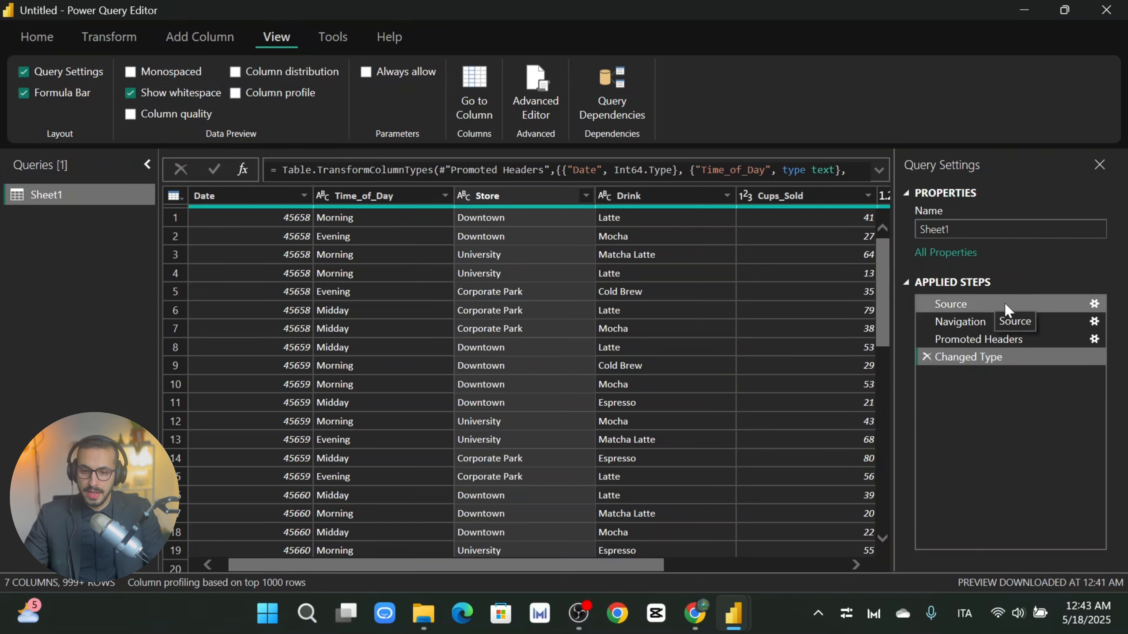
Step: Preview each applied step (Source, Navigation, Promoted Headers), ending on Changed Type
click(983, 307)
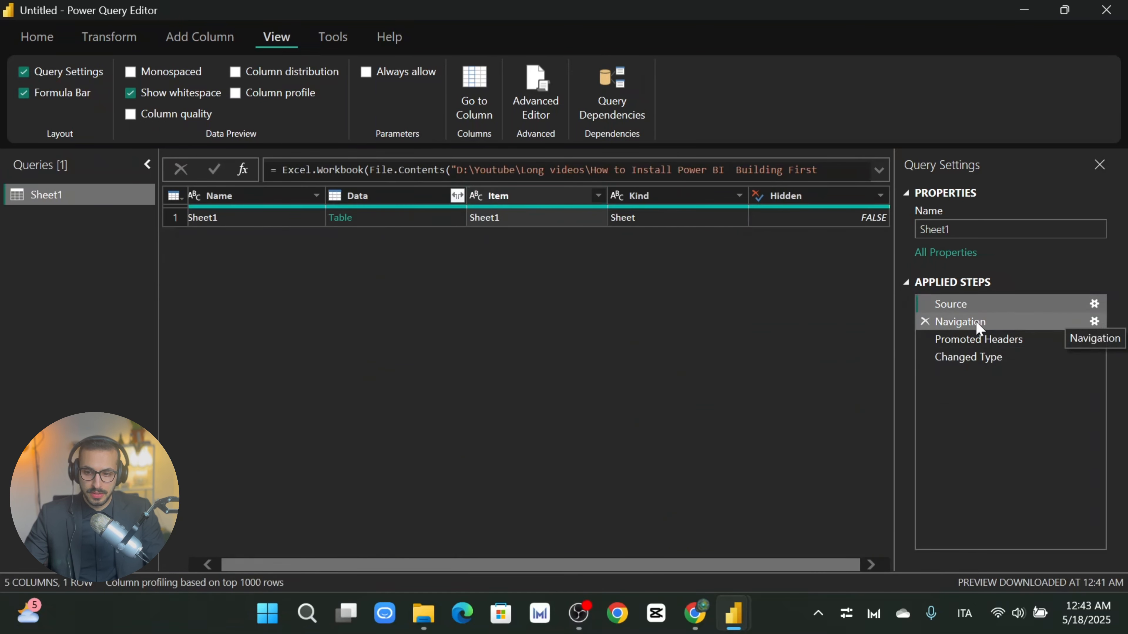
click(959, 321)
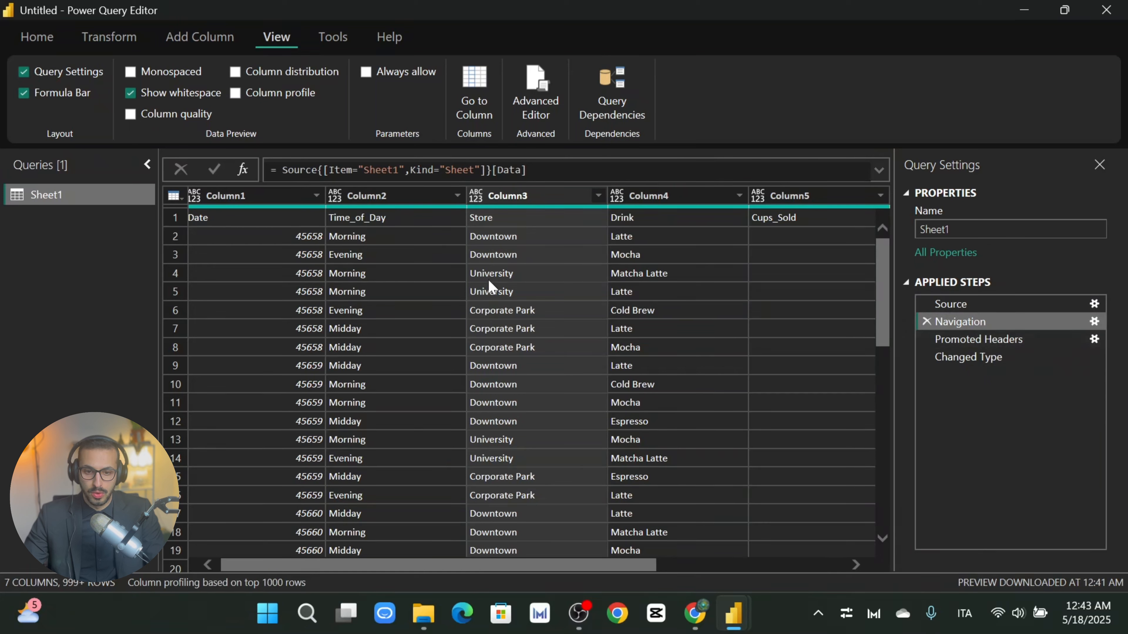
click(979, 342)
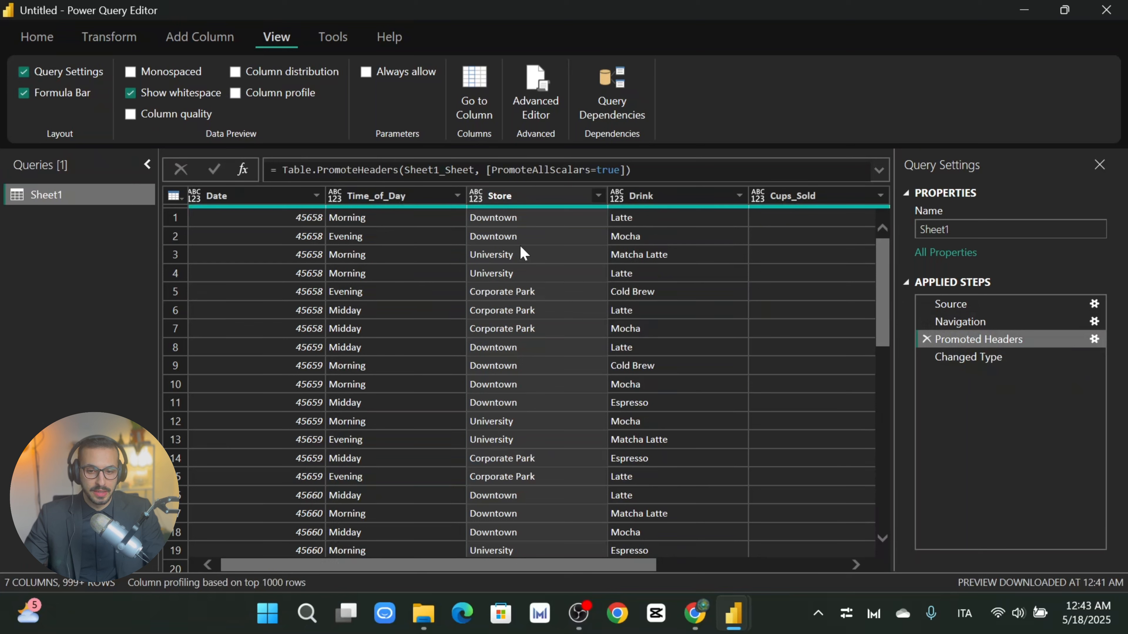
click(973, 358)
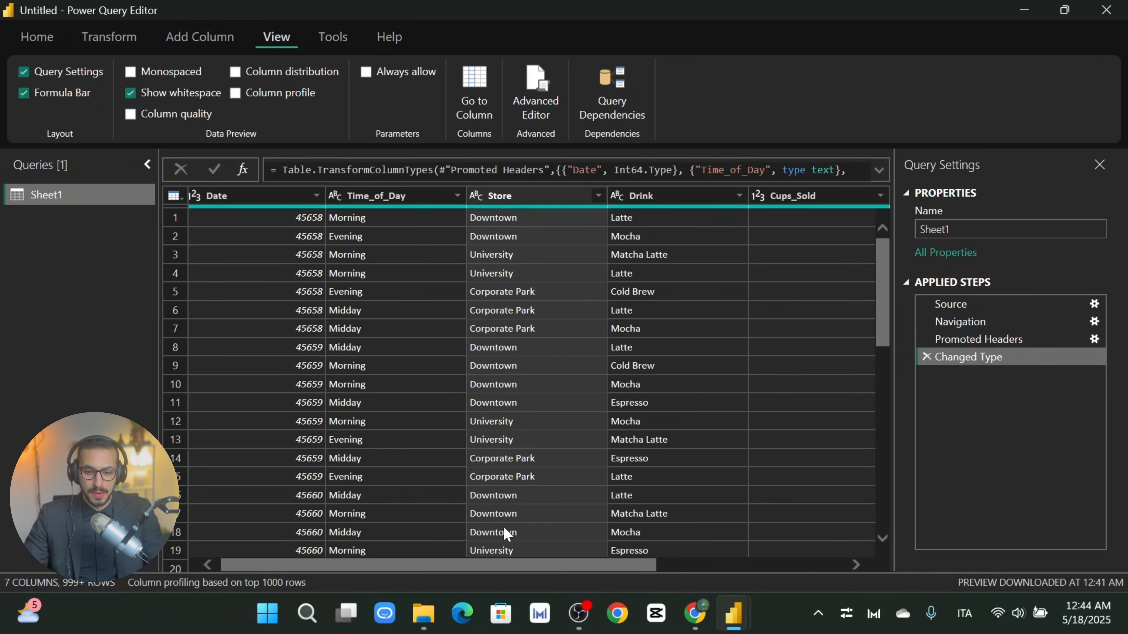
Step: Scroll across the table and inspect the Cups_Sold, Revenue and Cost columns
drag(503, 568, 511, 567)
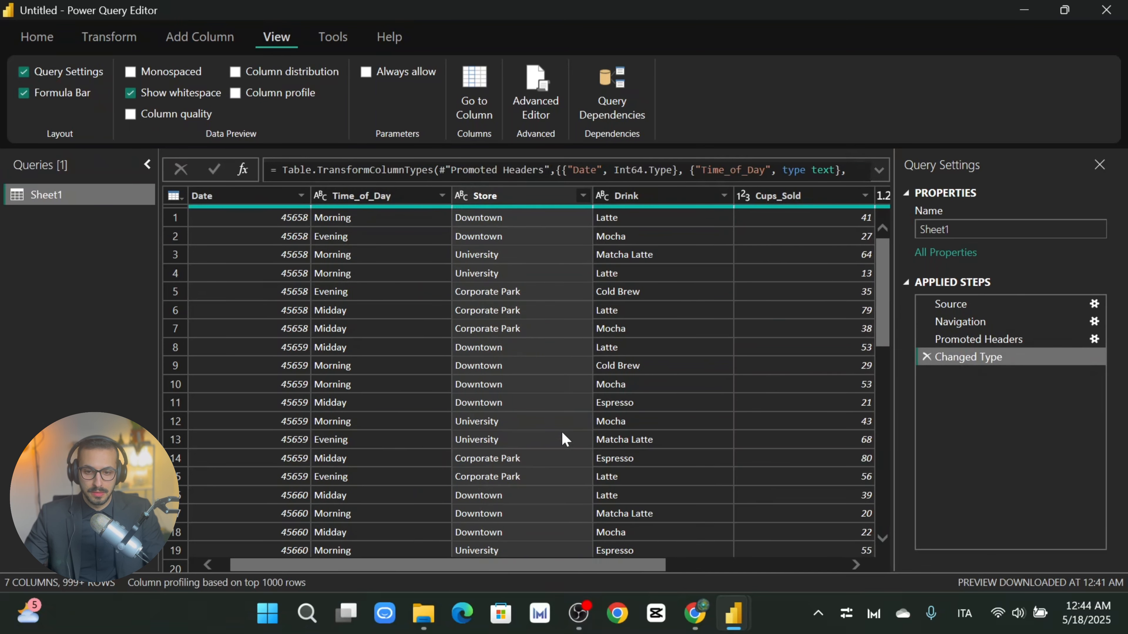
drag(628, 561, 749, 568)
click(597, 195)
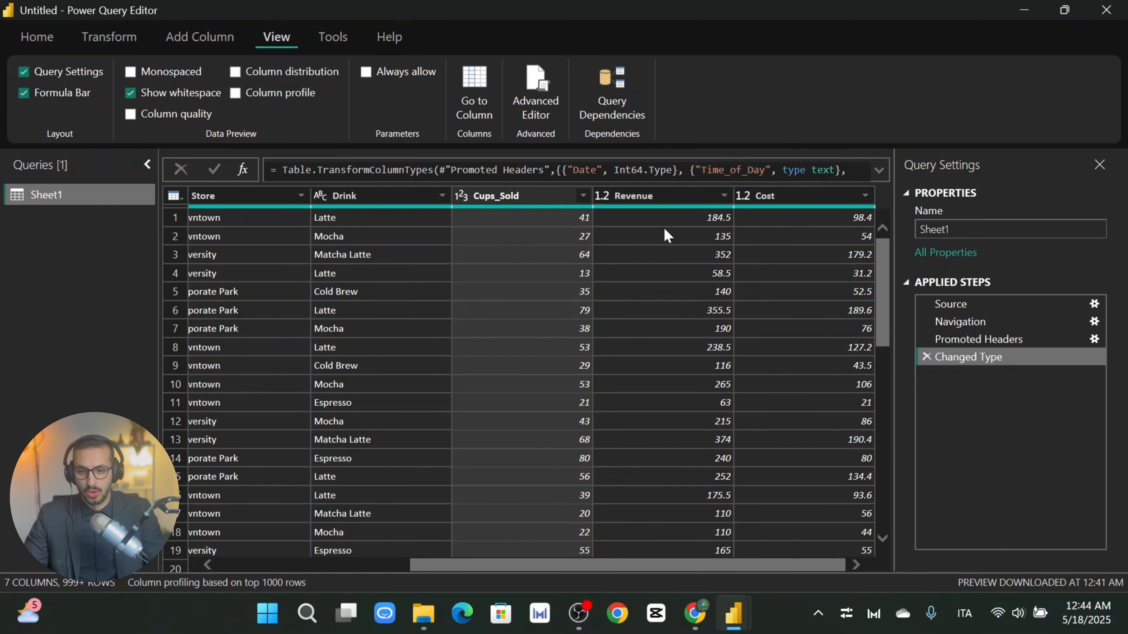
click(662, 197)
click(810, 193)
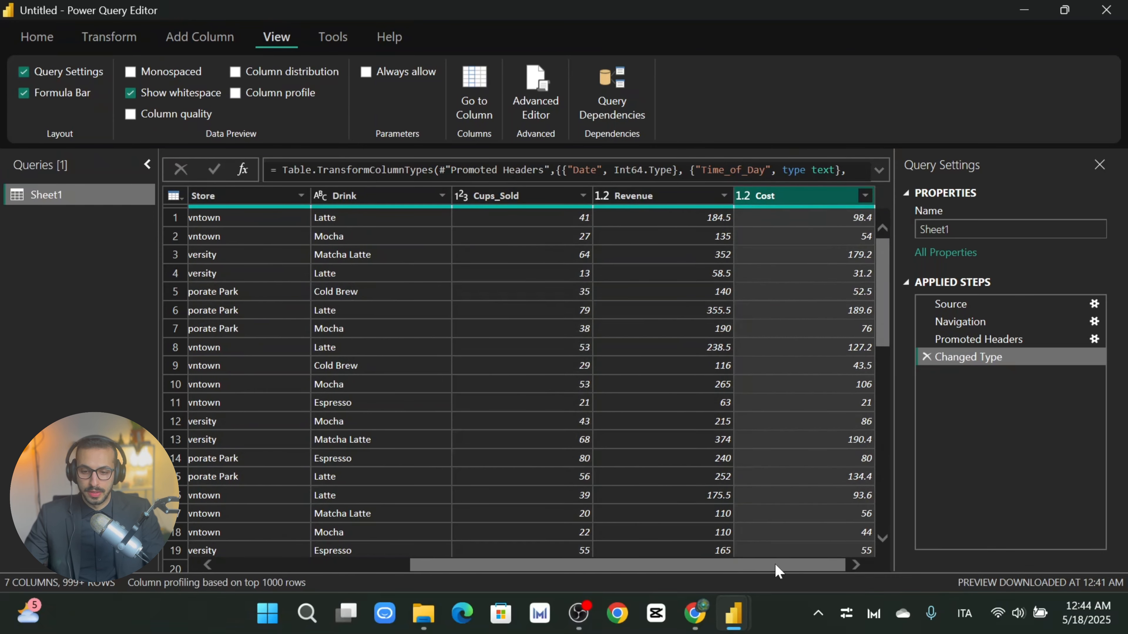
drag(776, 570, 478, 524)
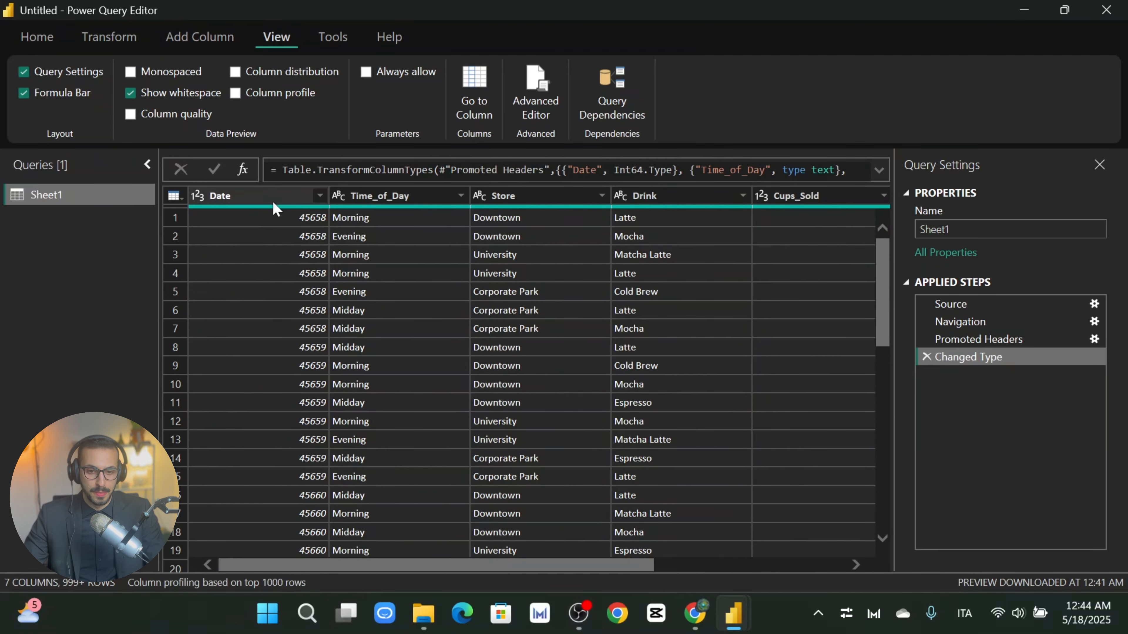
Step: Change the Date column's type to Date, replacing the existing Changed Type conversion
click(250, 195)
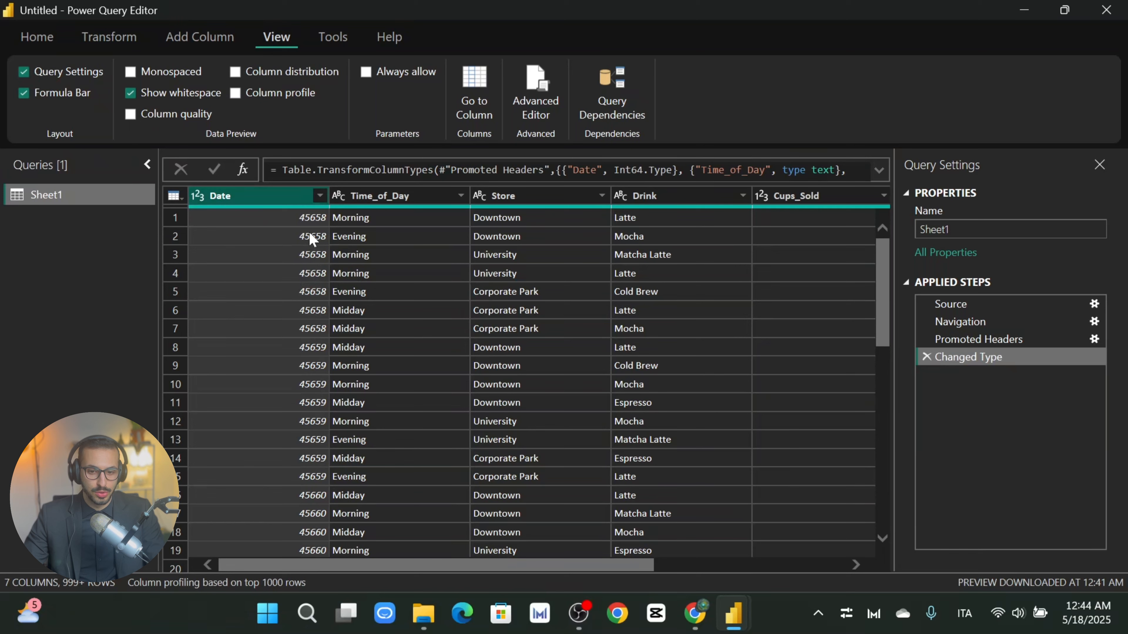
click(197, 195)
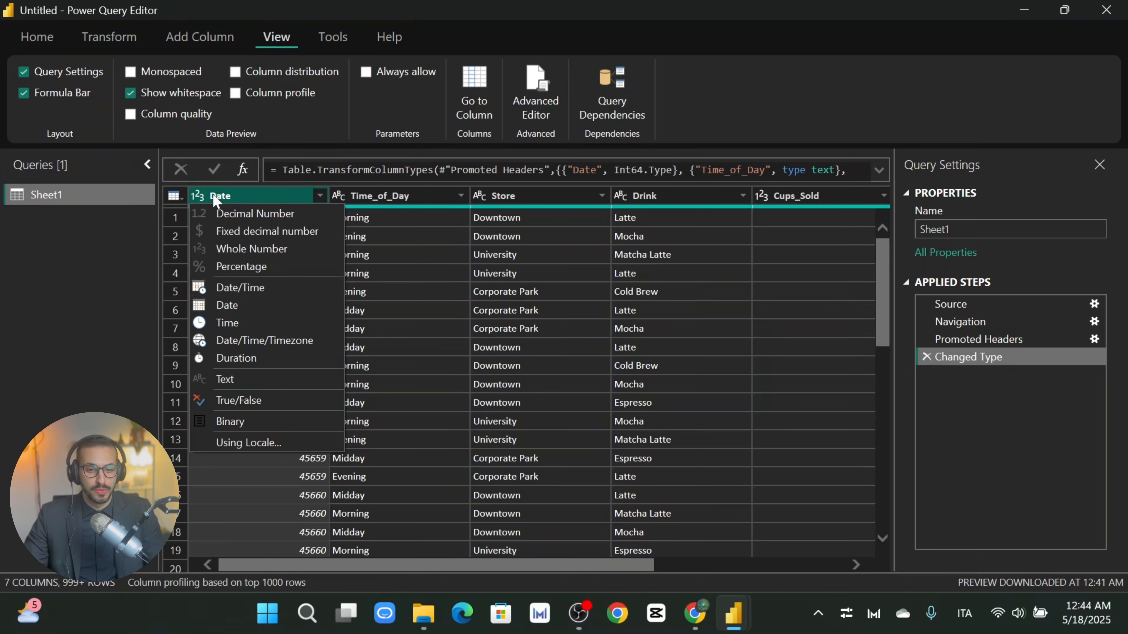
click(230, 306)
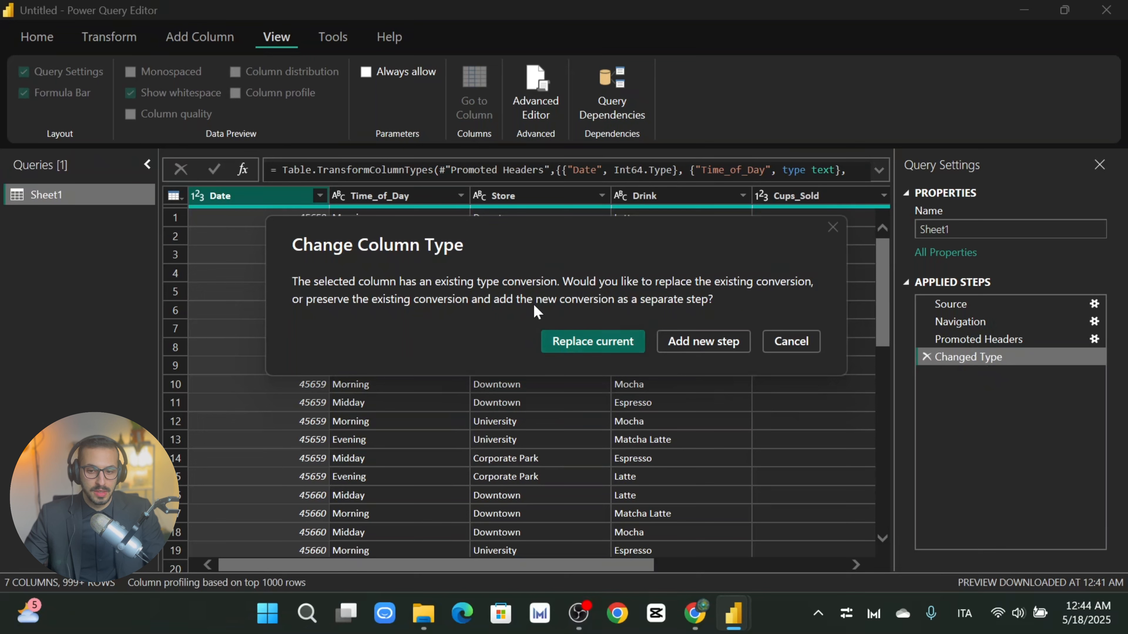
click(568, 351)
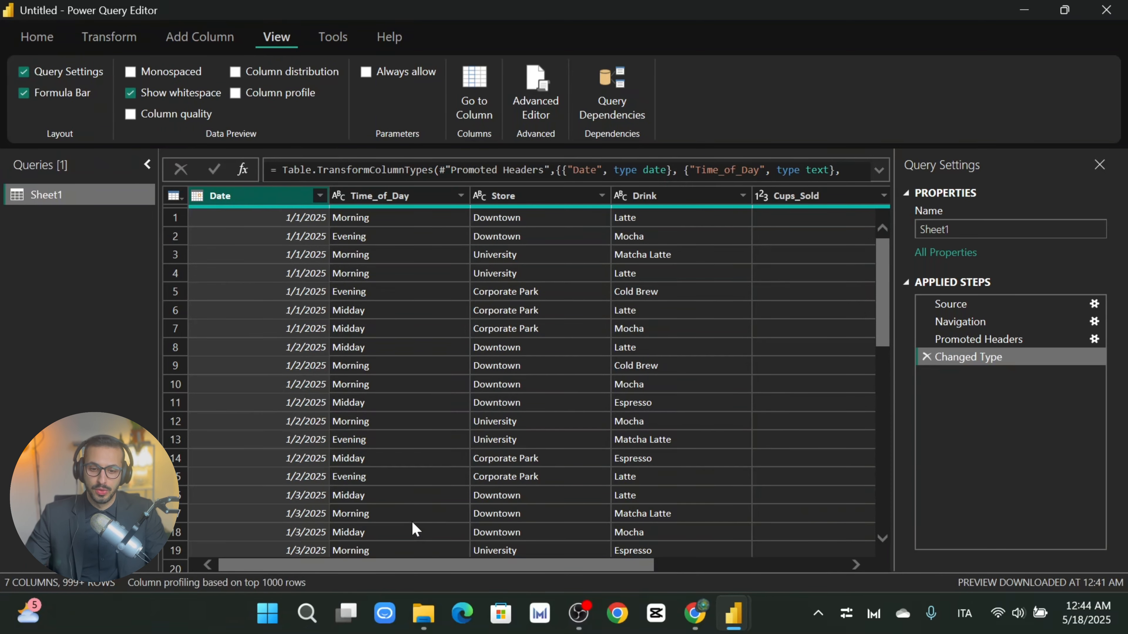
click(377, 195)
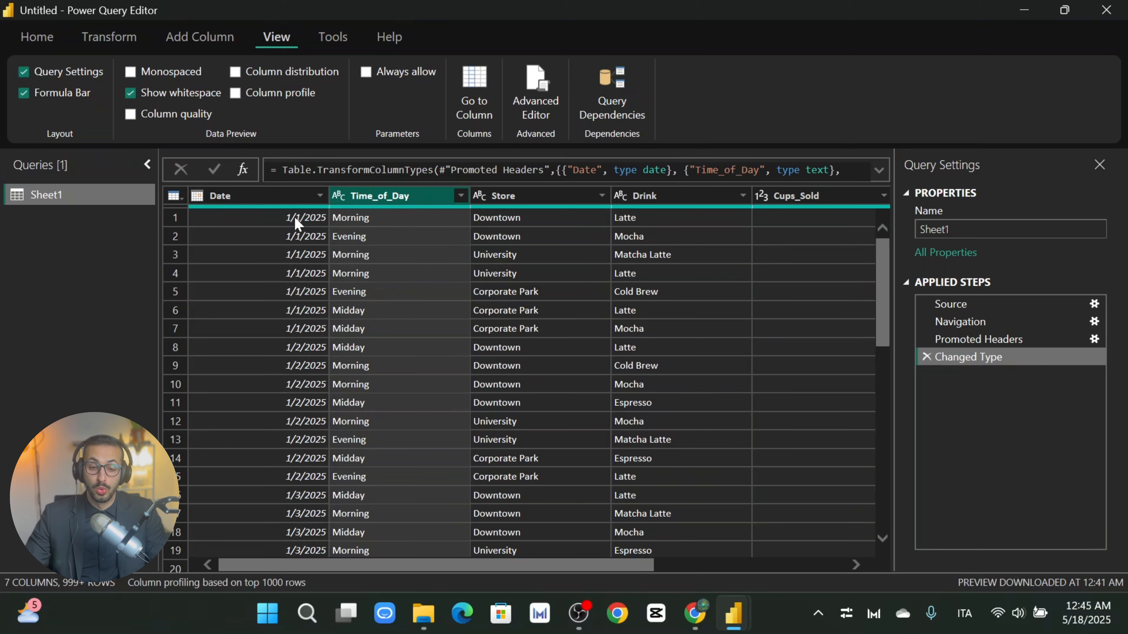
click(258, 194)
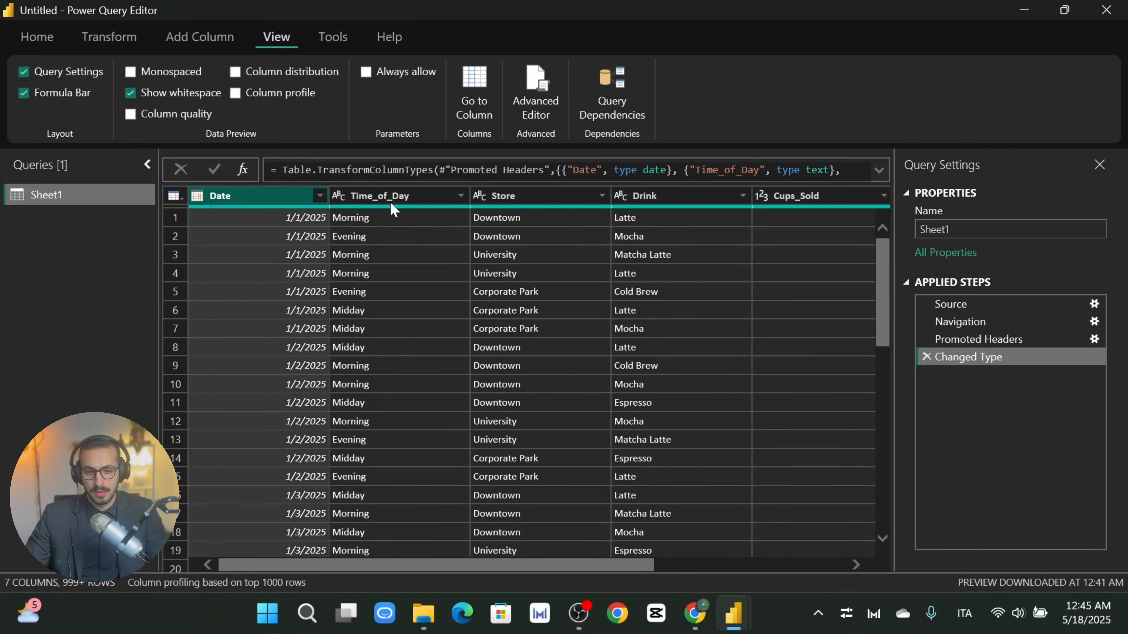
click(434, 254)
click(544, 191)
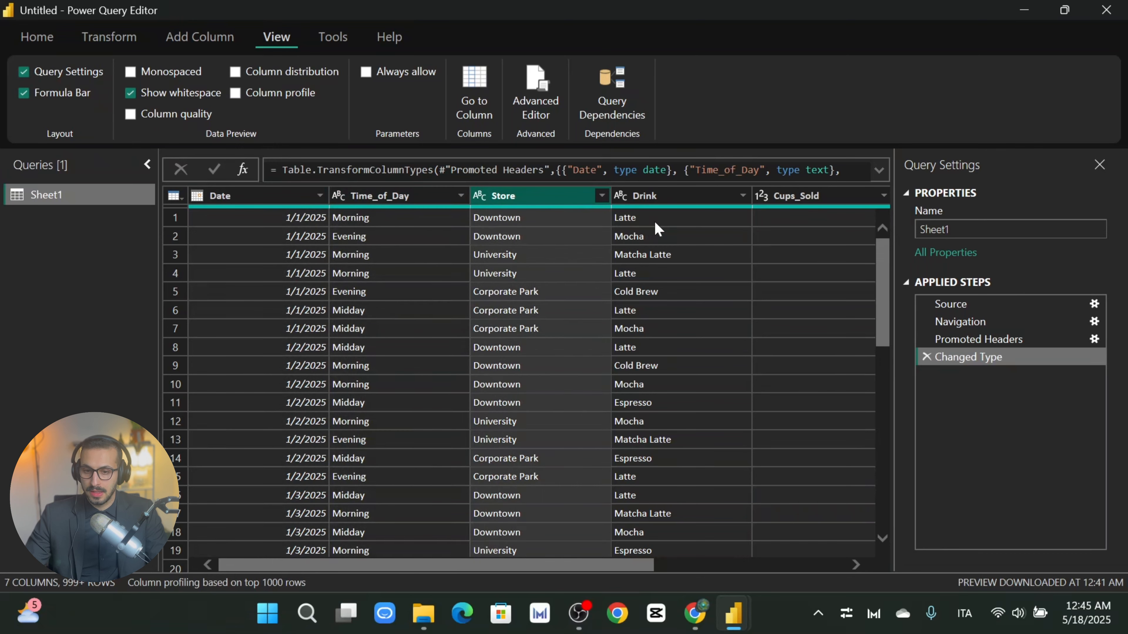
click(668, 197)
drag(639, 564, 763, 568)
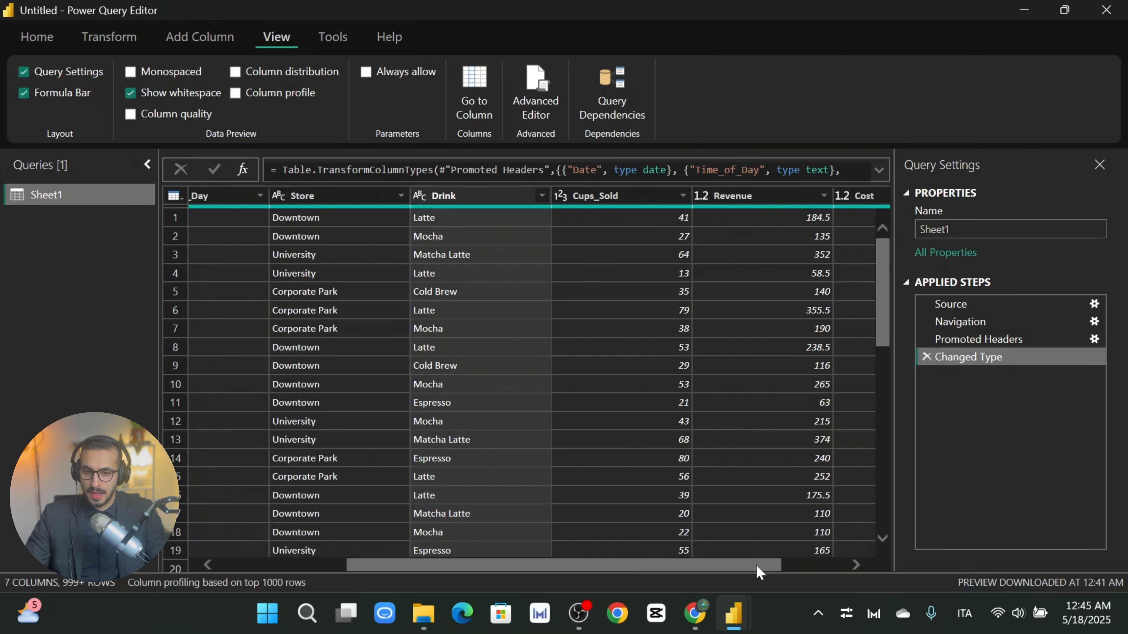
click(422, 198)
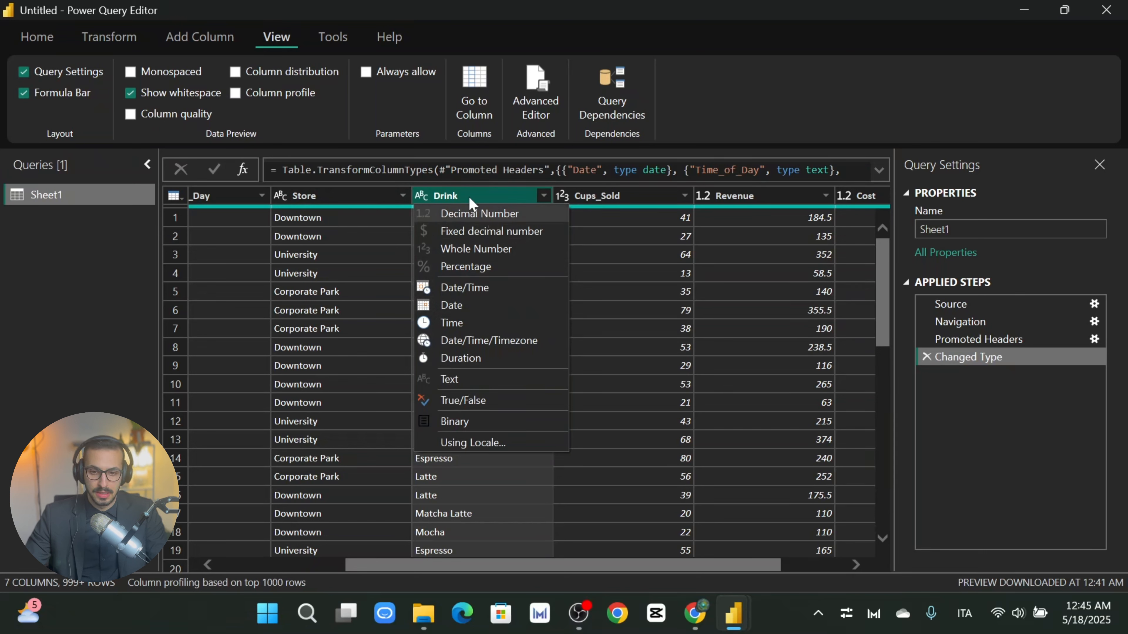
click(487, 193)
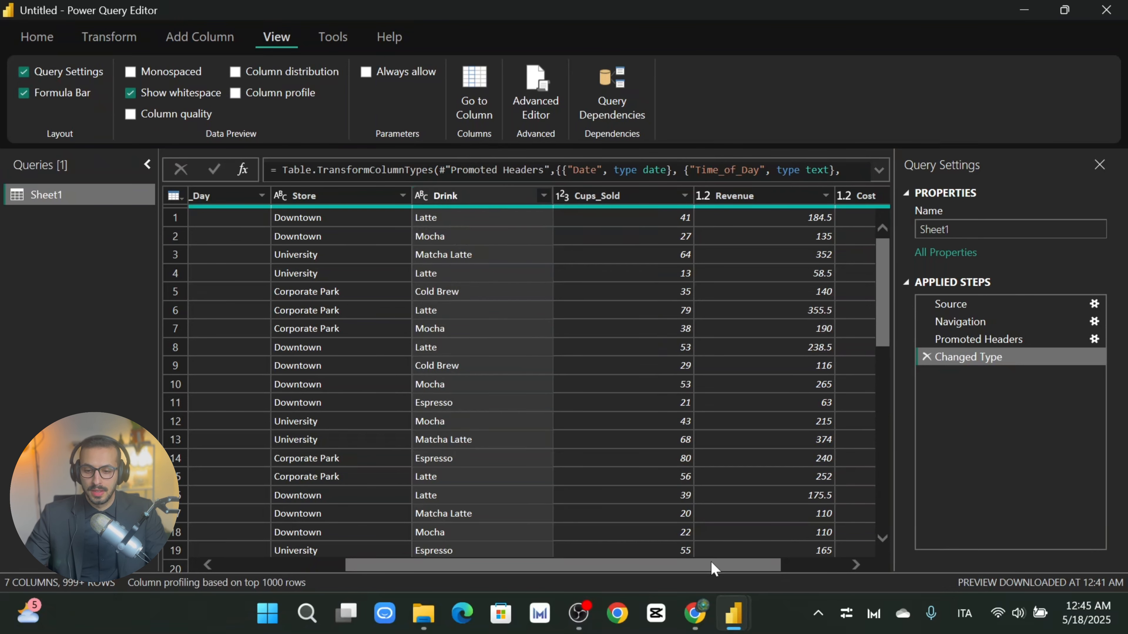
drag(711, 564, 774, 565)
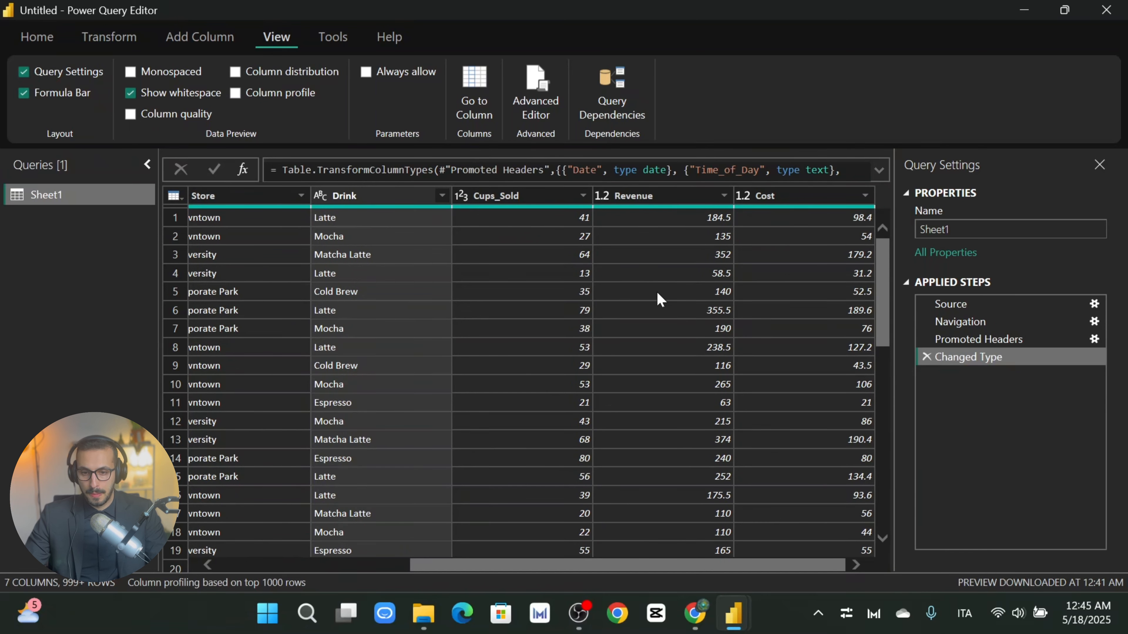
click(521, 193)
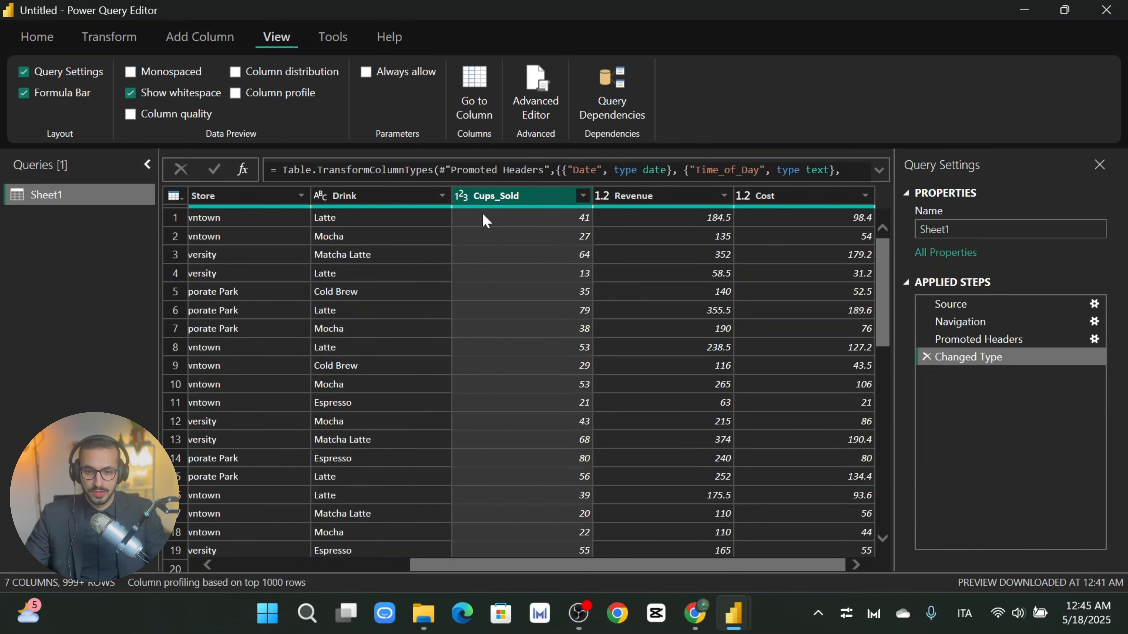
click(463, 198)
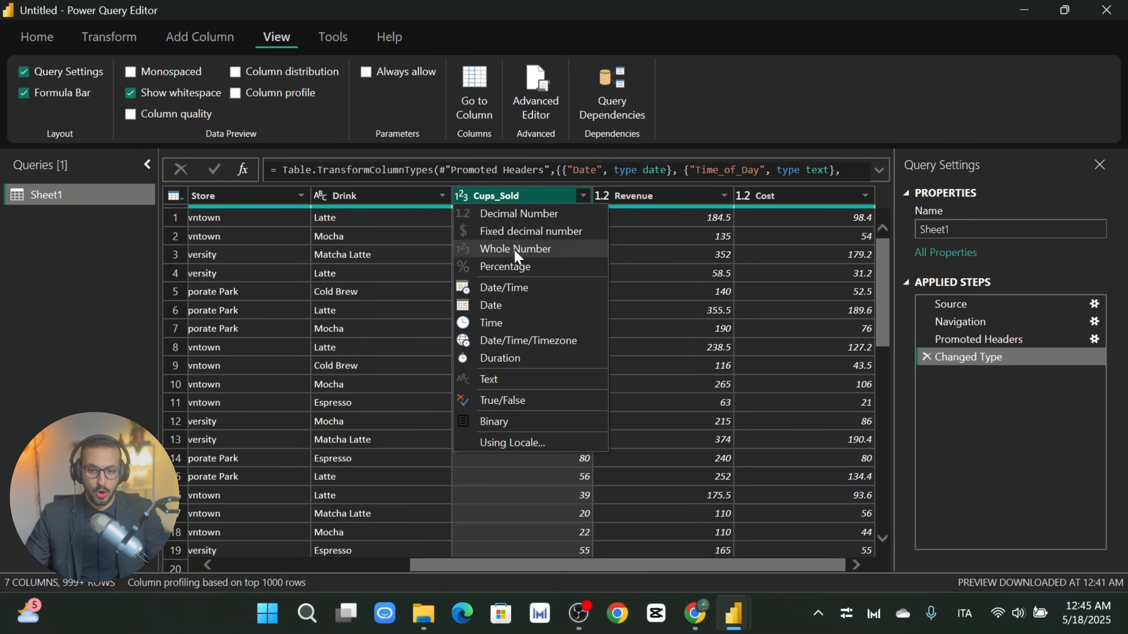
click(667, 196)
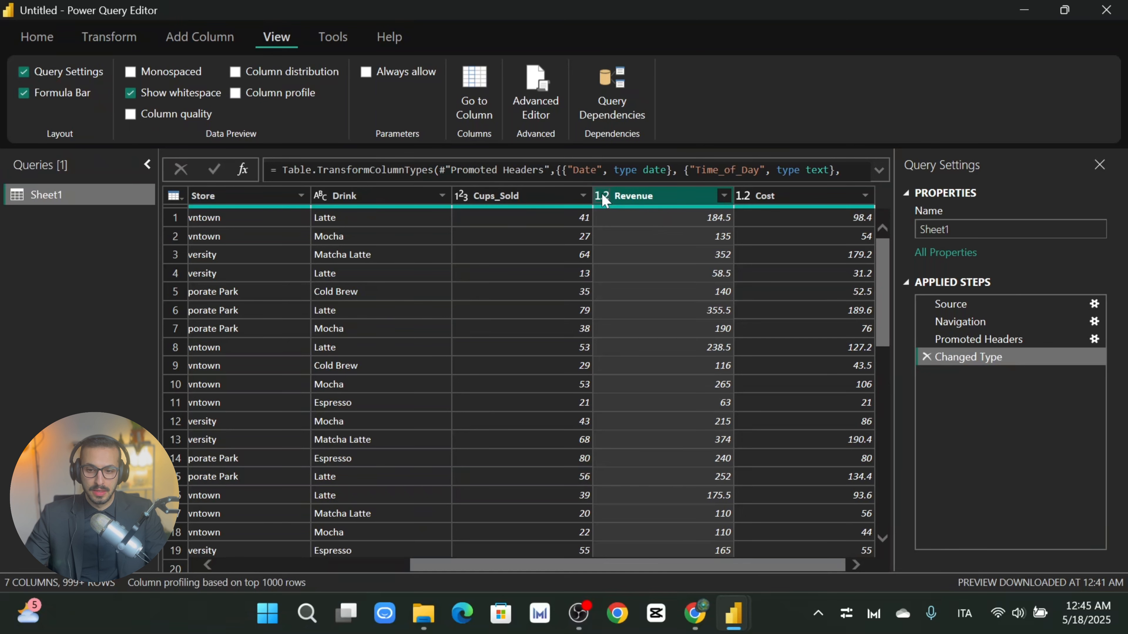
scroll(750, 460, down, 3)
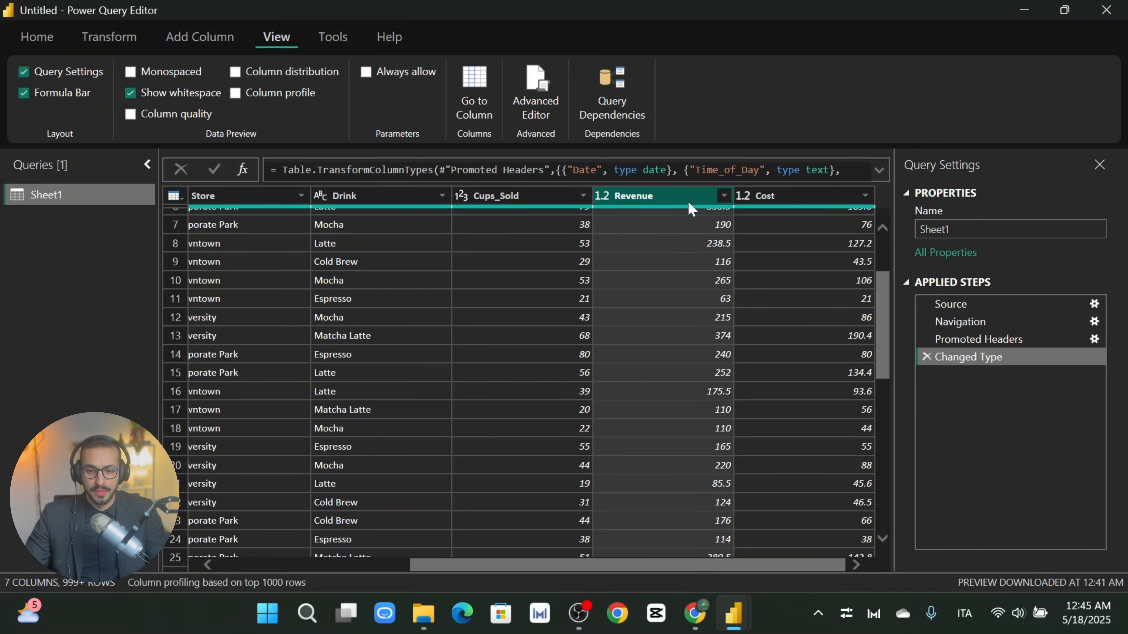
click(606, 196)
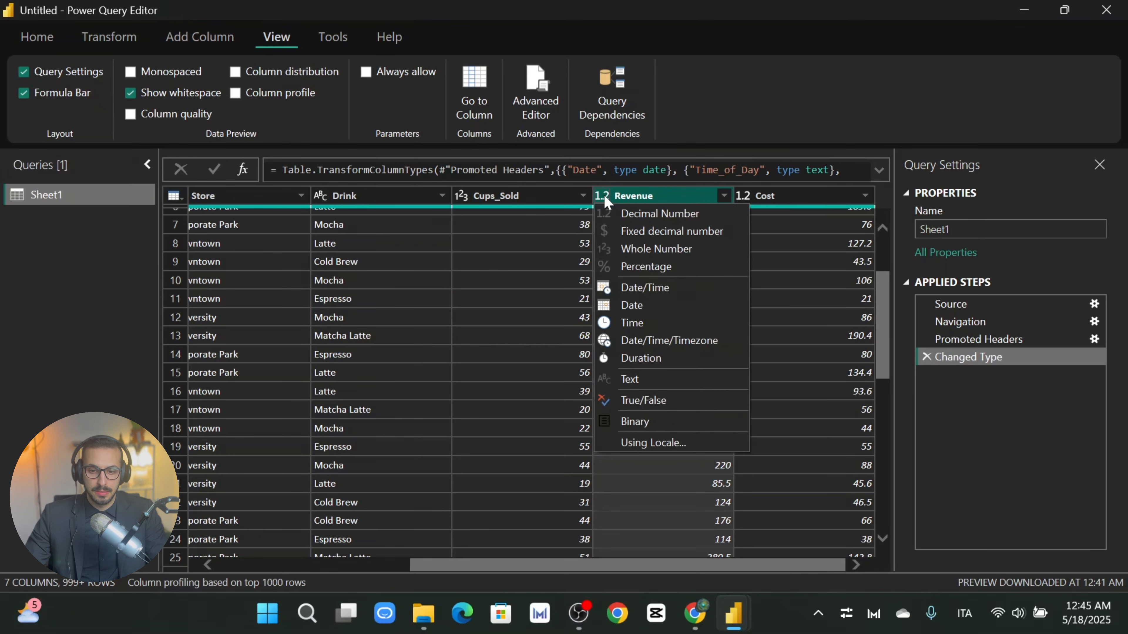
click(685, 191)
drag(781, 566, 589, 564)
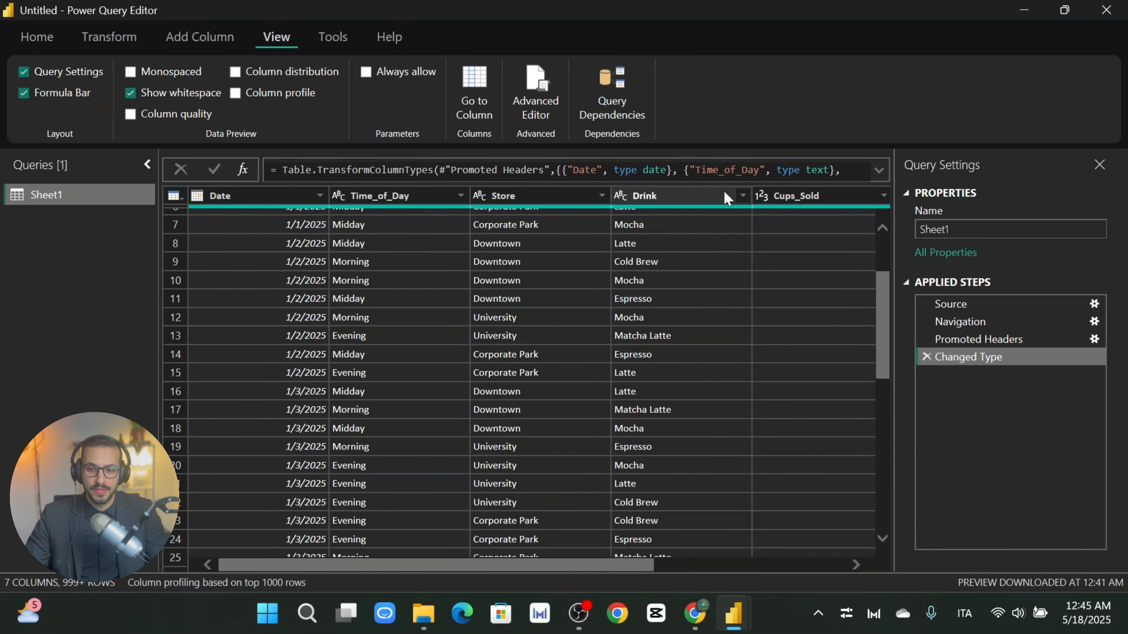
click(743, 196)
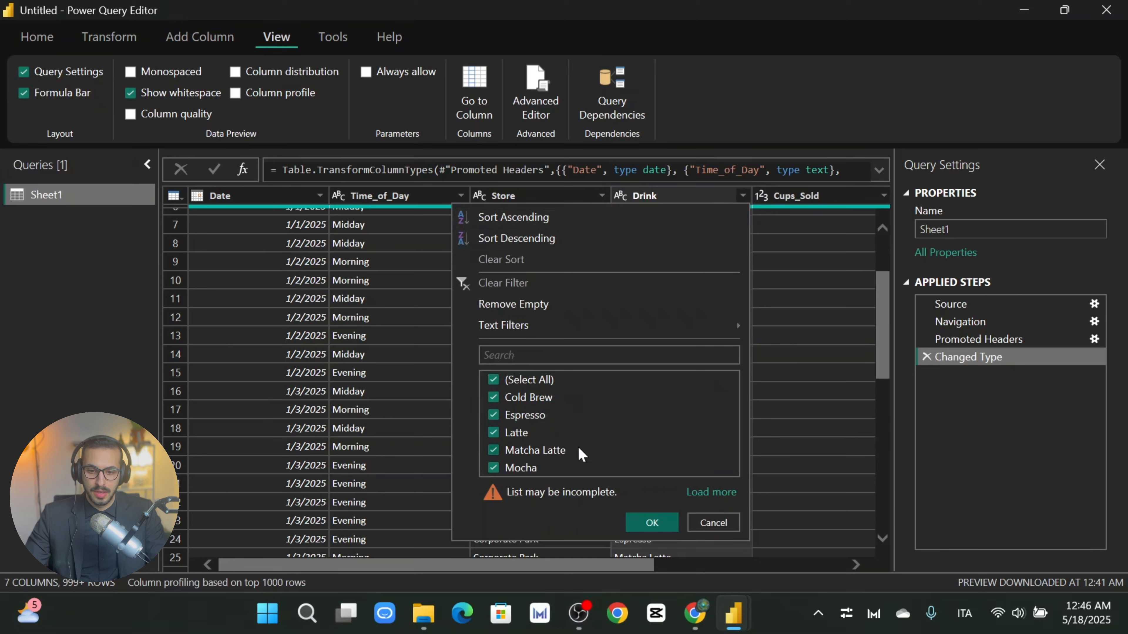
click(713, 522)
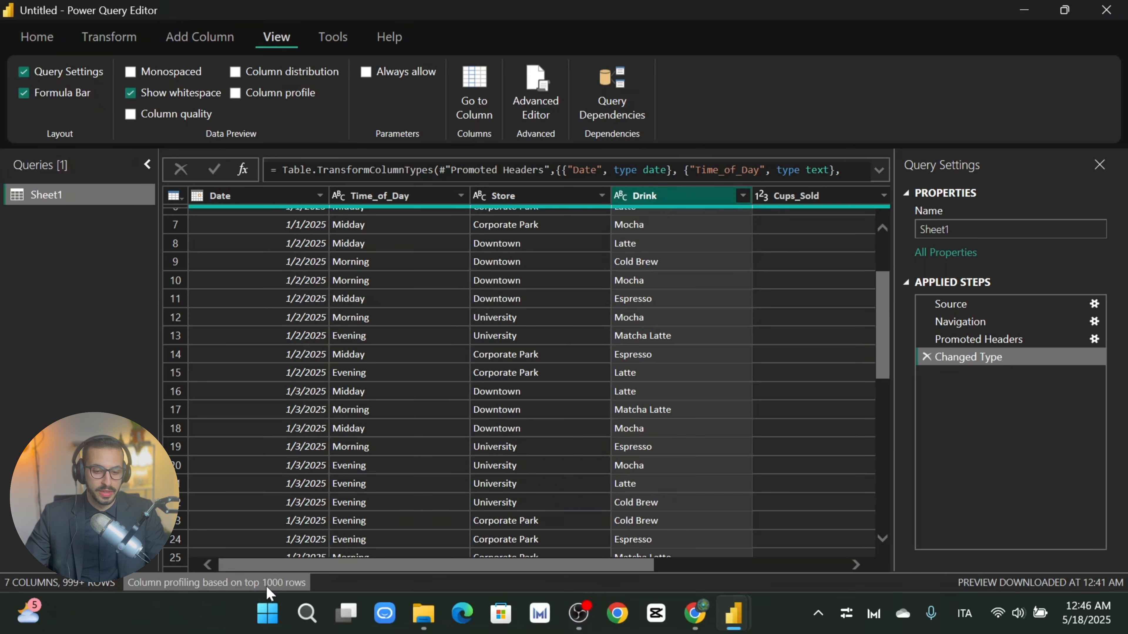
scroll(600, 342, down, 2)
Step: Switch column profiling from the top 1000 rows to the entire data set, then select Time_of_Day
scroll(394, 277, up, 4)
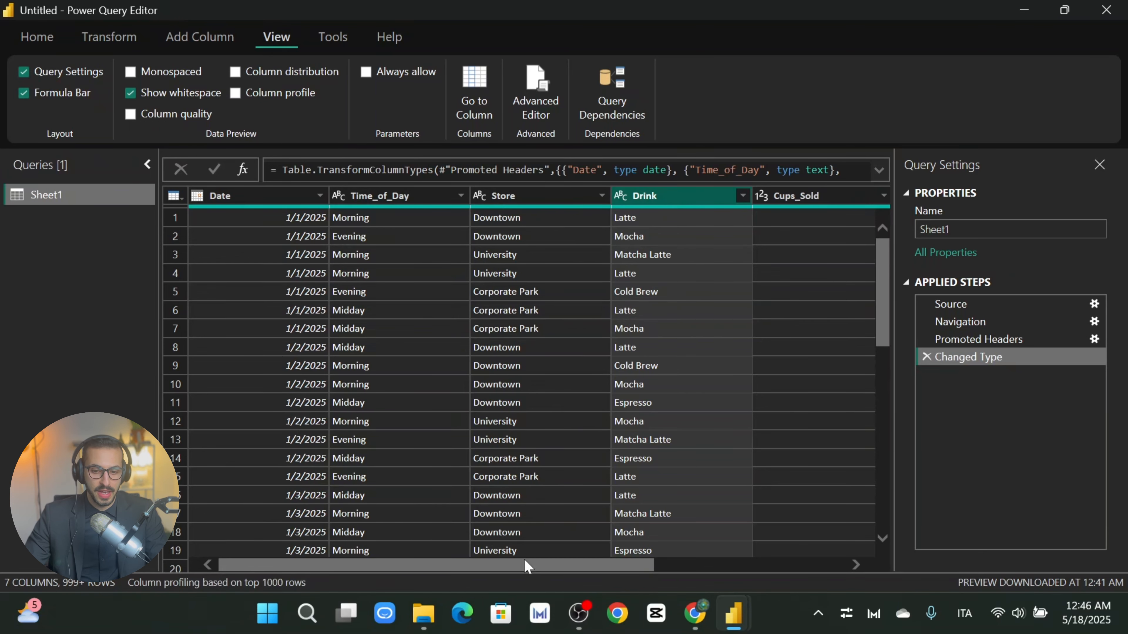
drag(498, 561, 692, 561)
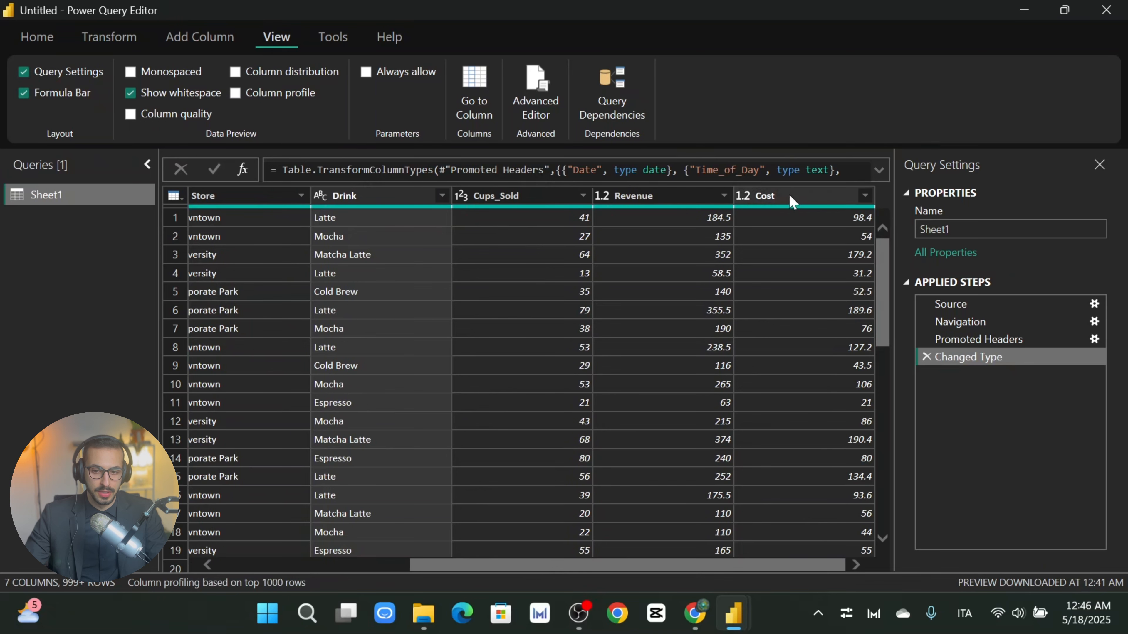
drag(621, 564, 261, 529)
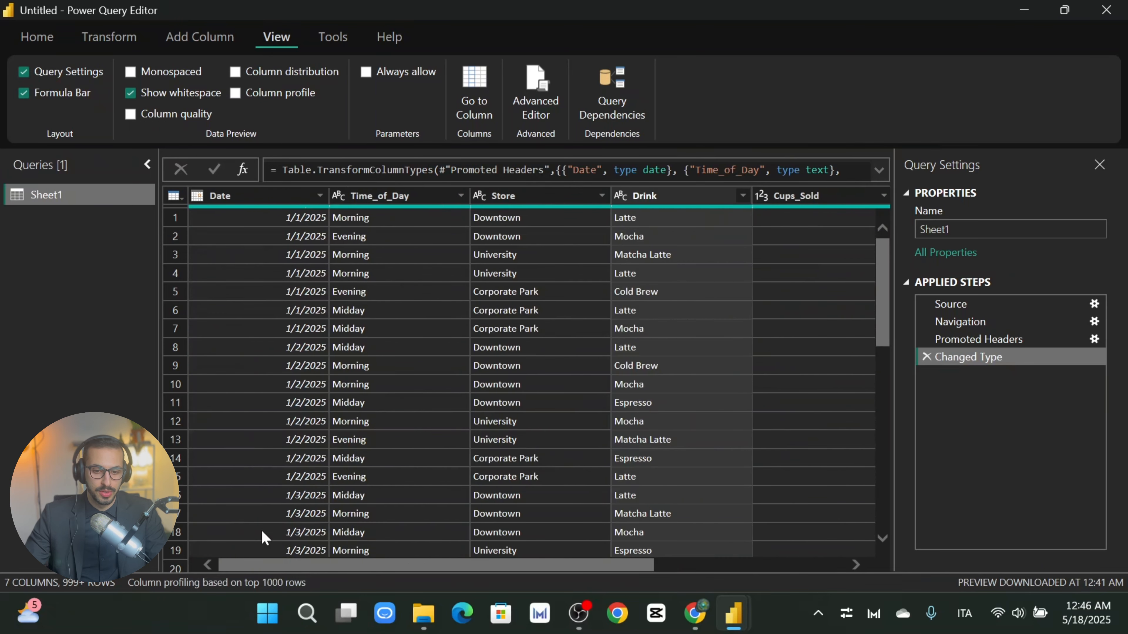
click(262, 583)
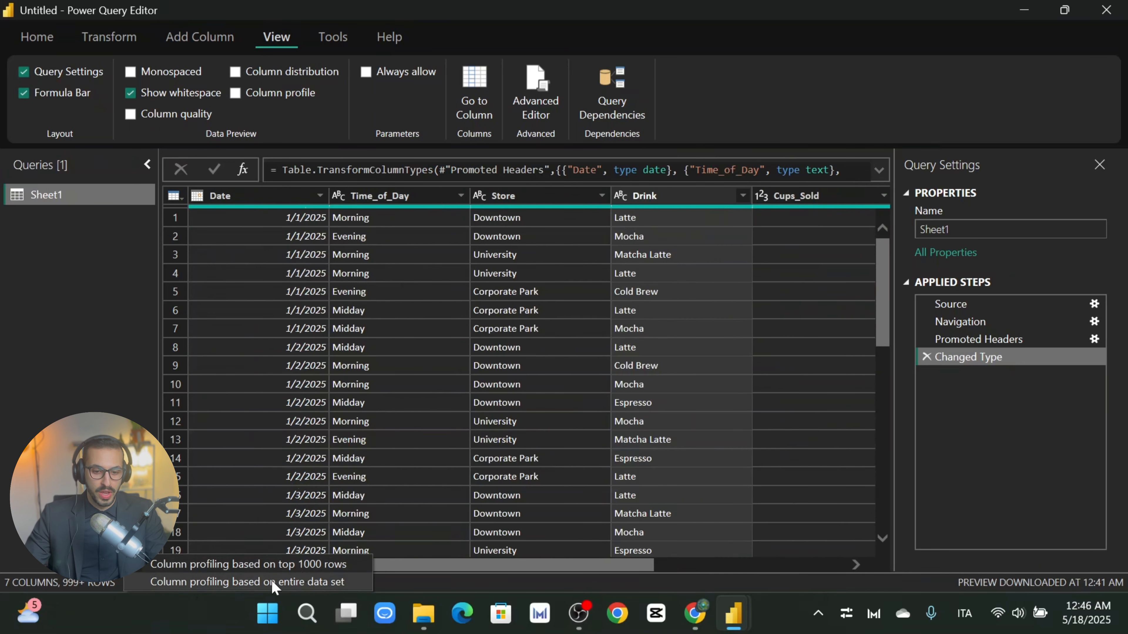
click(174, 608)
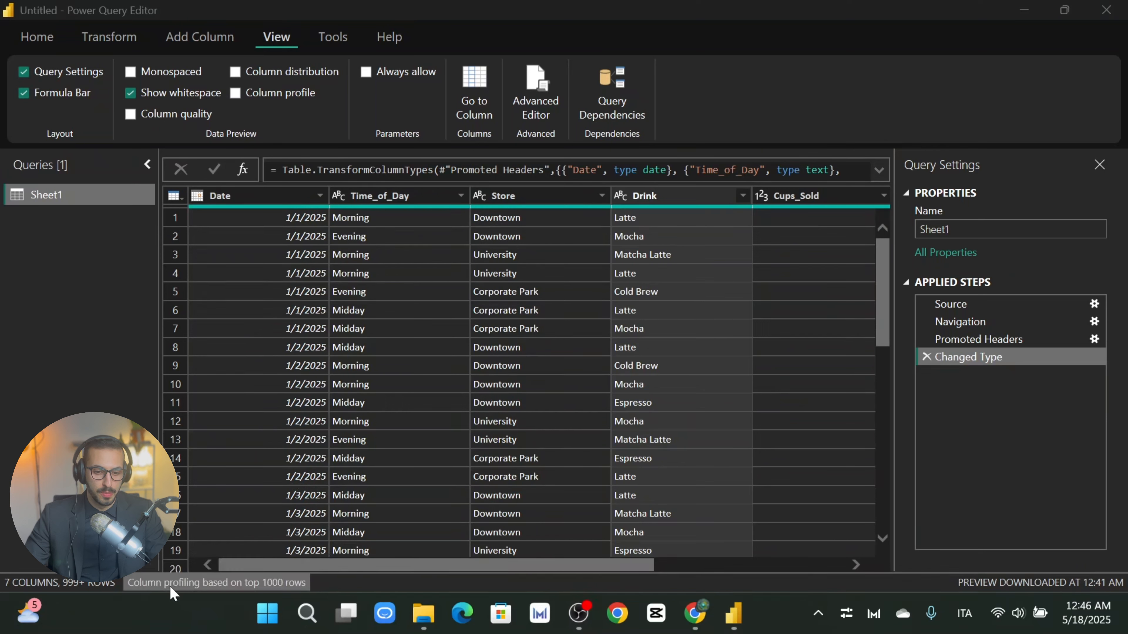
click(201, 587)
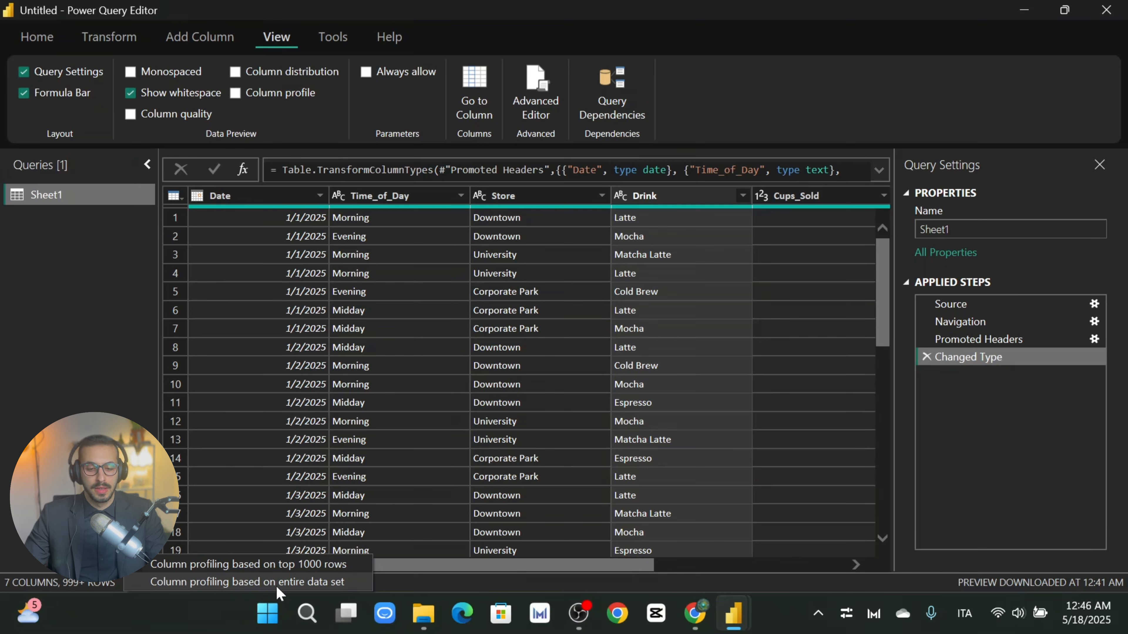
click(286, 584)
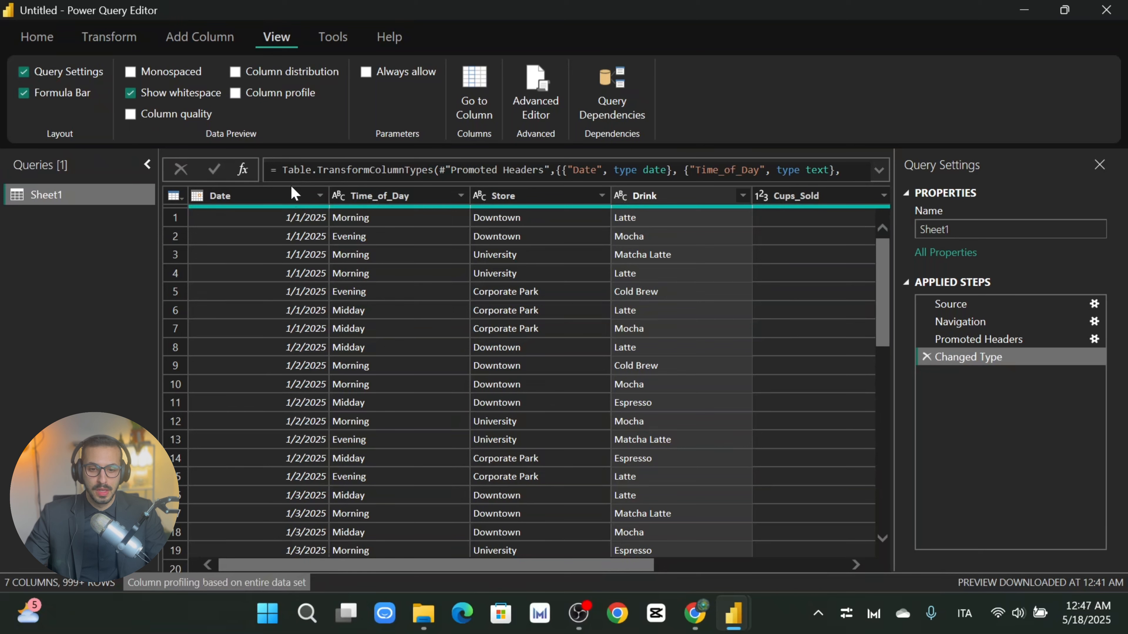
click(409, 218)
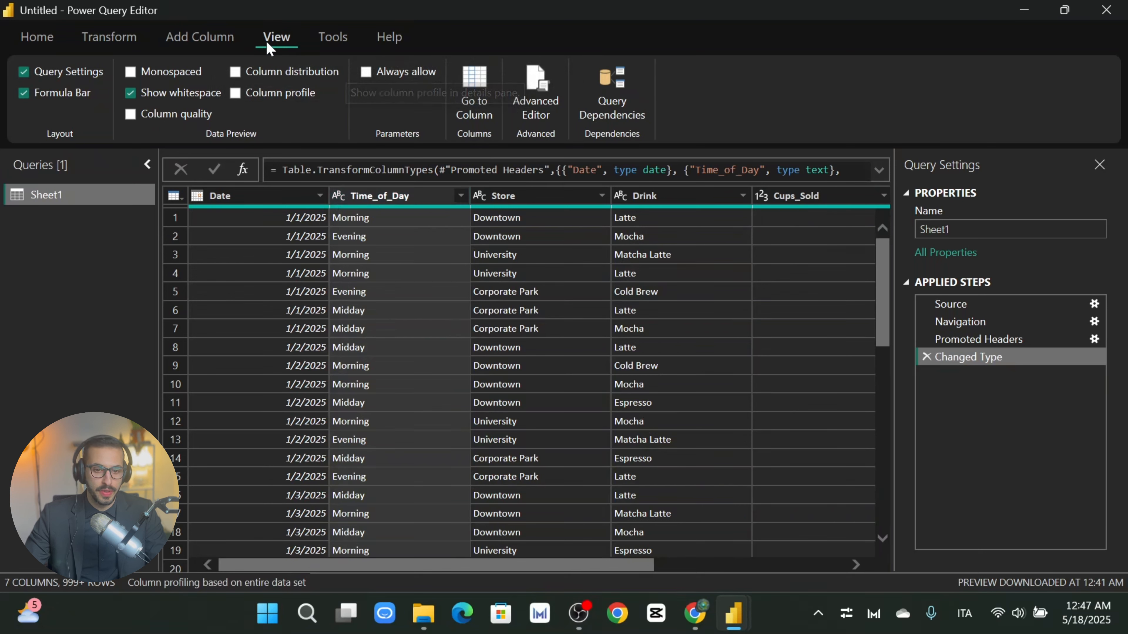
Step: Turn on Column profile and inspect the Date, Time_of_Day and Store columns, including Store's distinct values
click(285, 99)
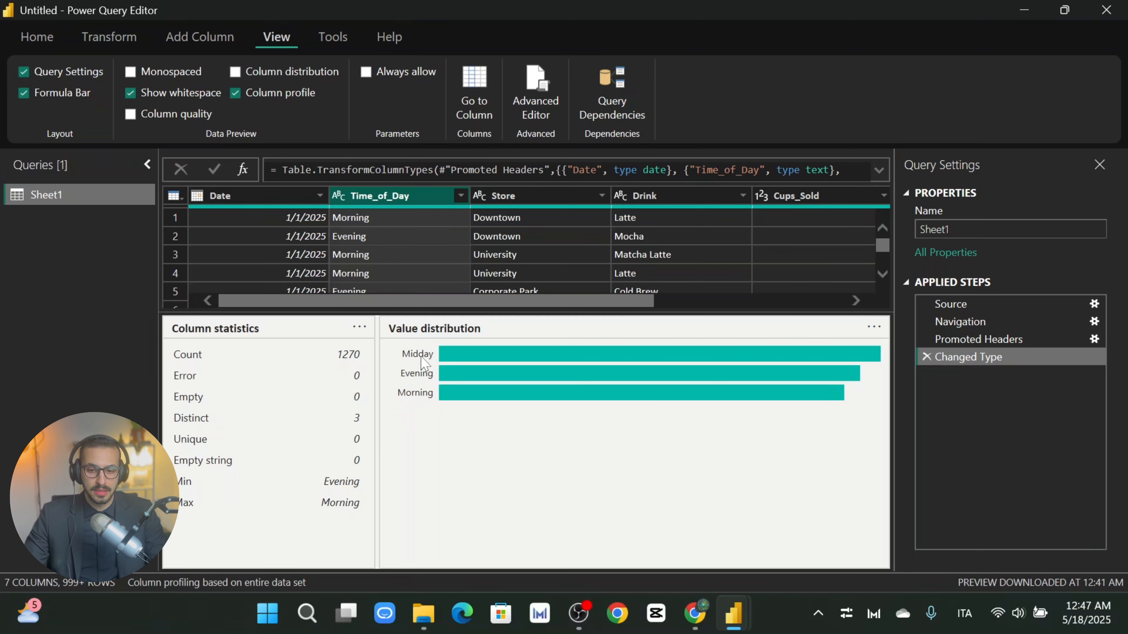
click(275, 195)
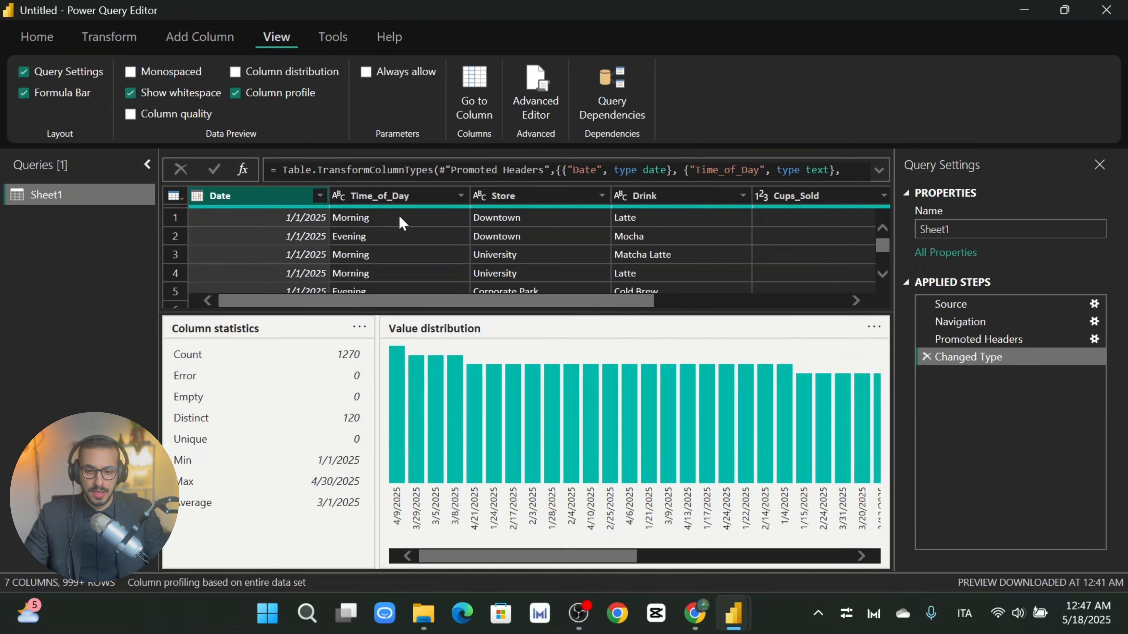
drag(633, 561, 596, 541)
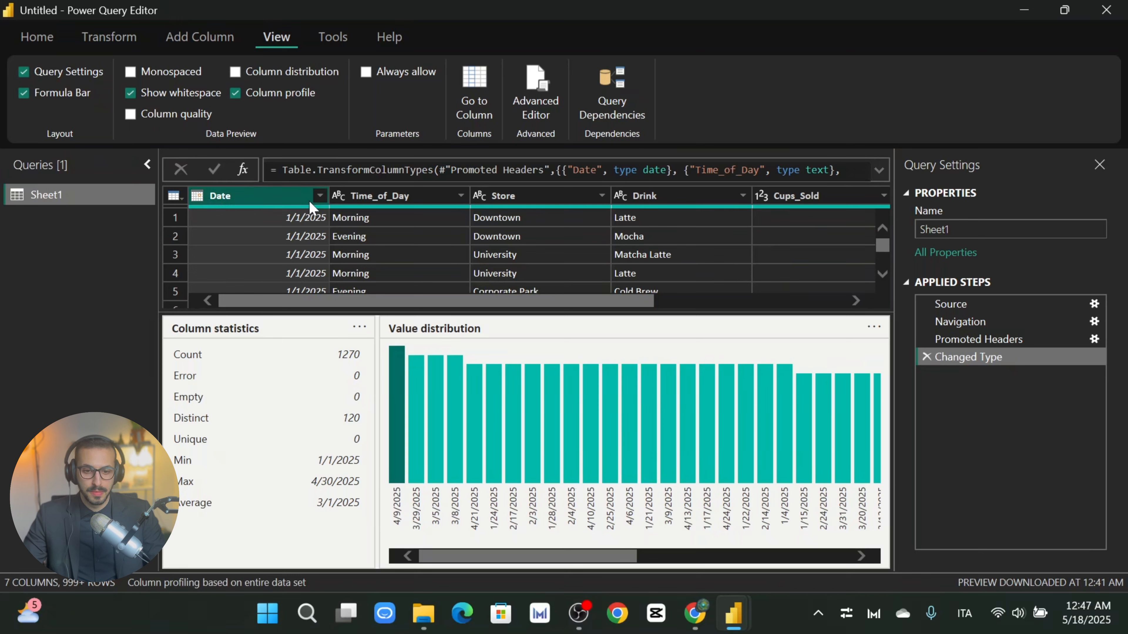
click(395, 203)
click(526, 201)
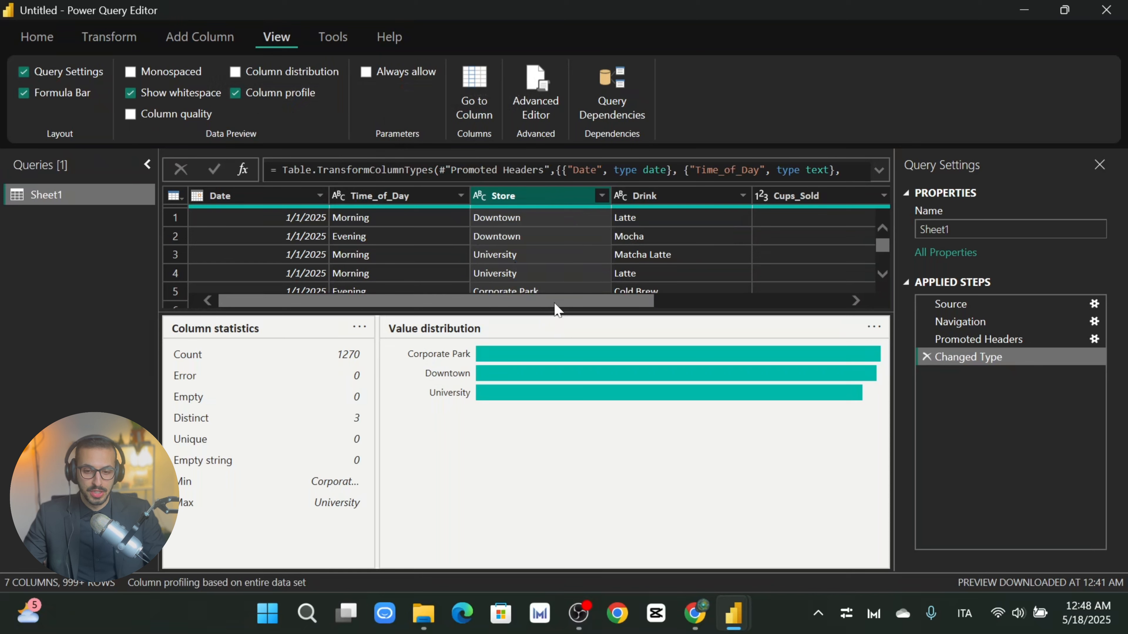
click(602, 196)
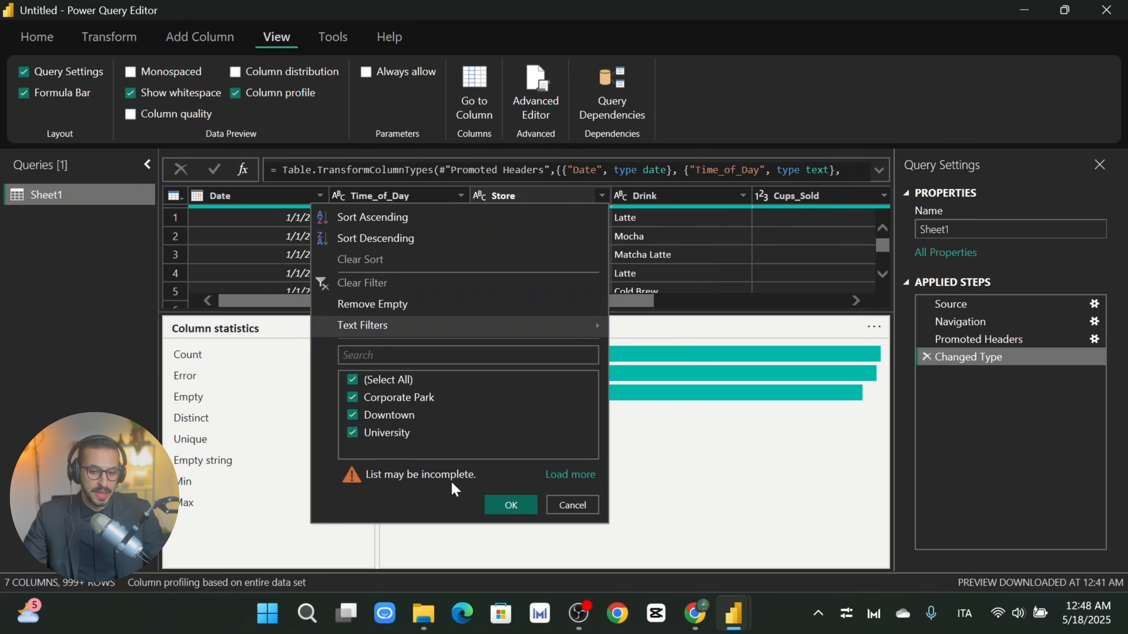
click(585, 506)
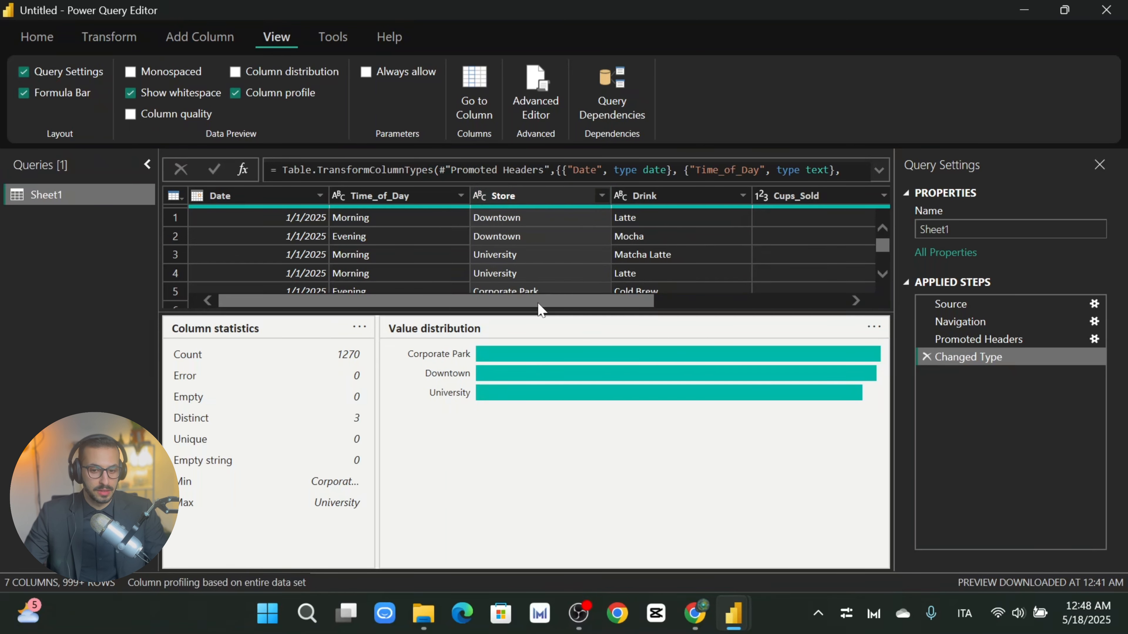
Step: Review the profiles of the Drink, Cups_Sold, Revenue and Cost columns
drag(544, 302, 613, 300)
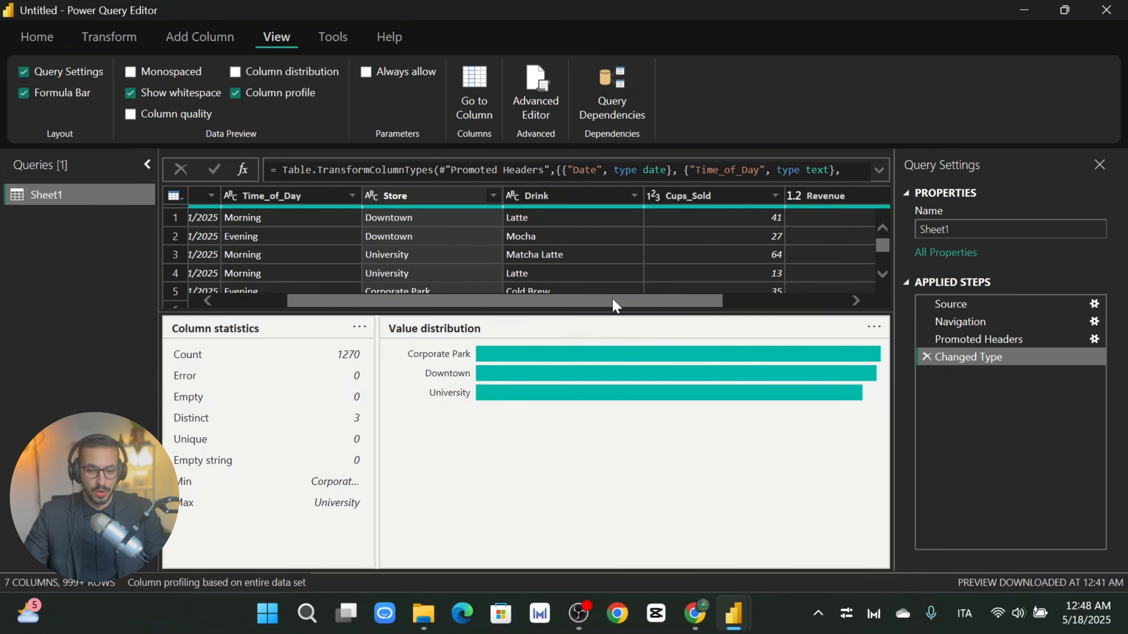
click(568, 194)
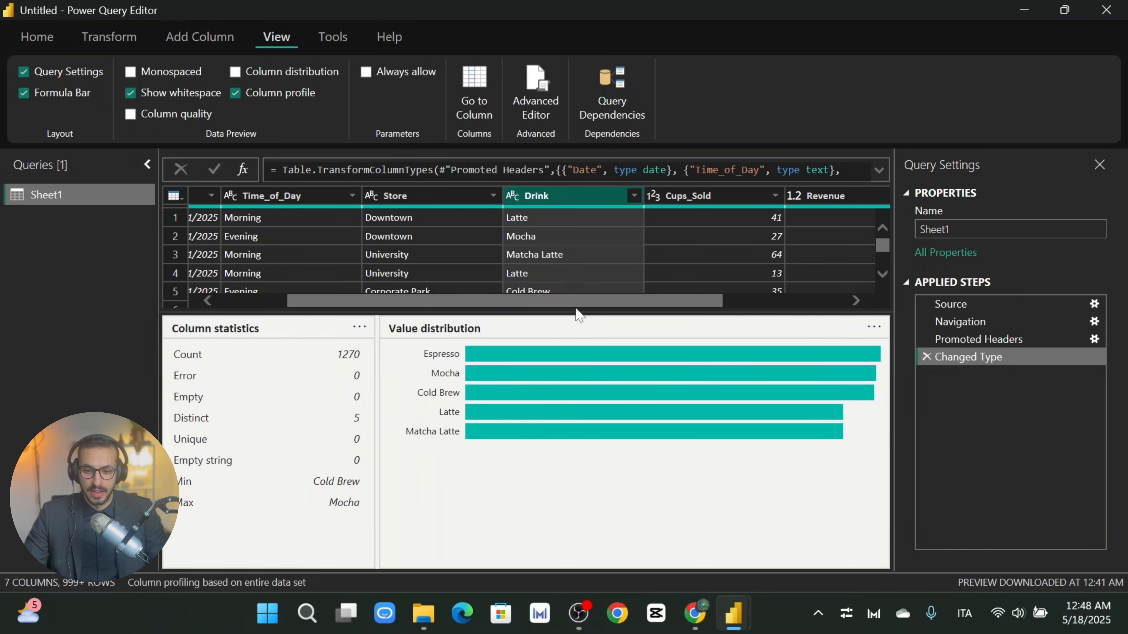
drag(596, 304, 712, 306)
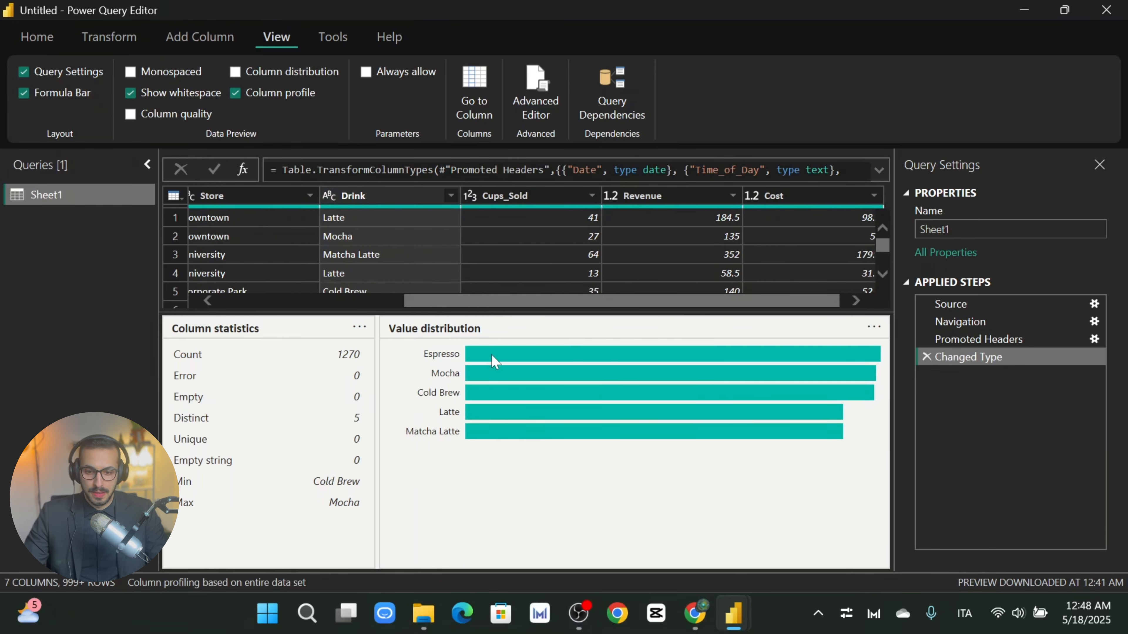
drag(530, 307, 558, 301)
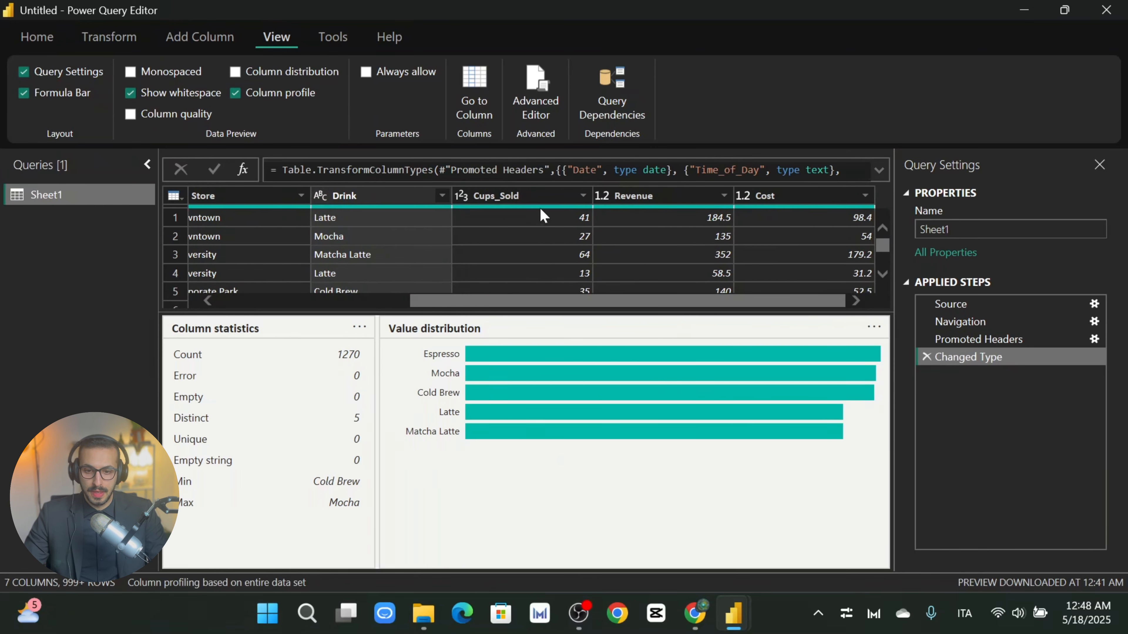
click(533, 192)
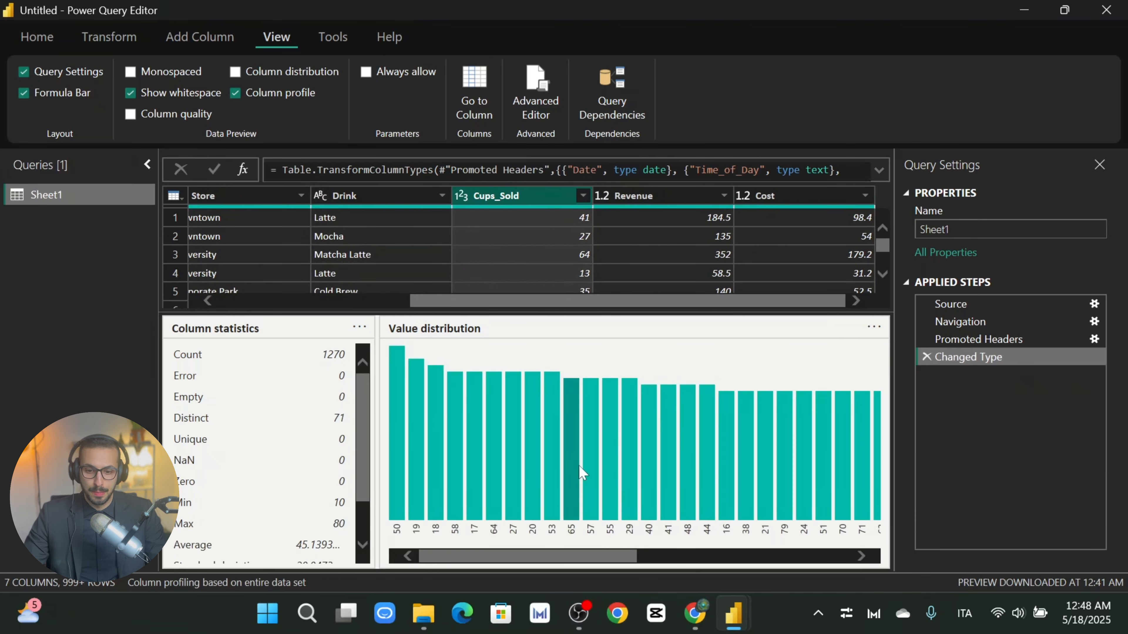
click(642, 198)
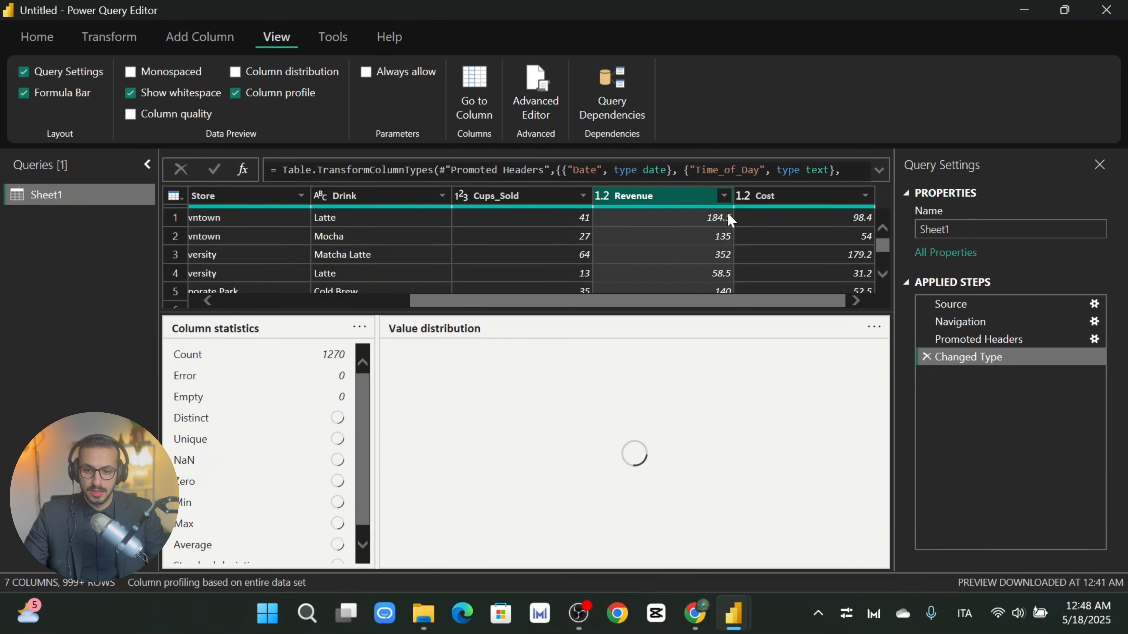
click(784, 196)
drag(785, 302, 589, 302)
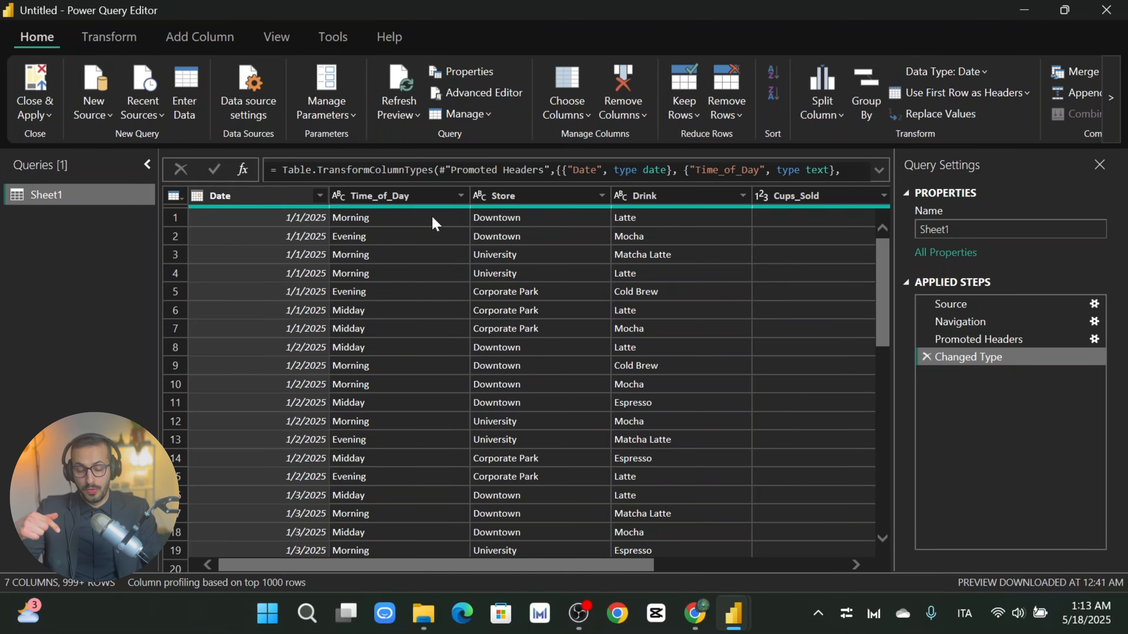
Step: Use Close & Apply on the Home tab to load the Sheet1 query into the report
drag(517, 567, 287, 520)
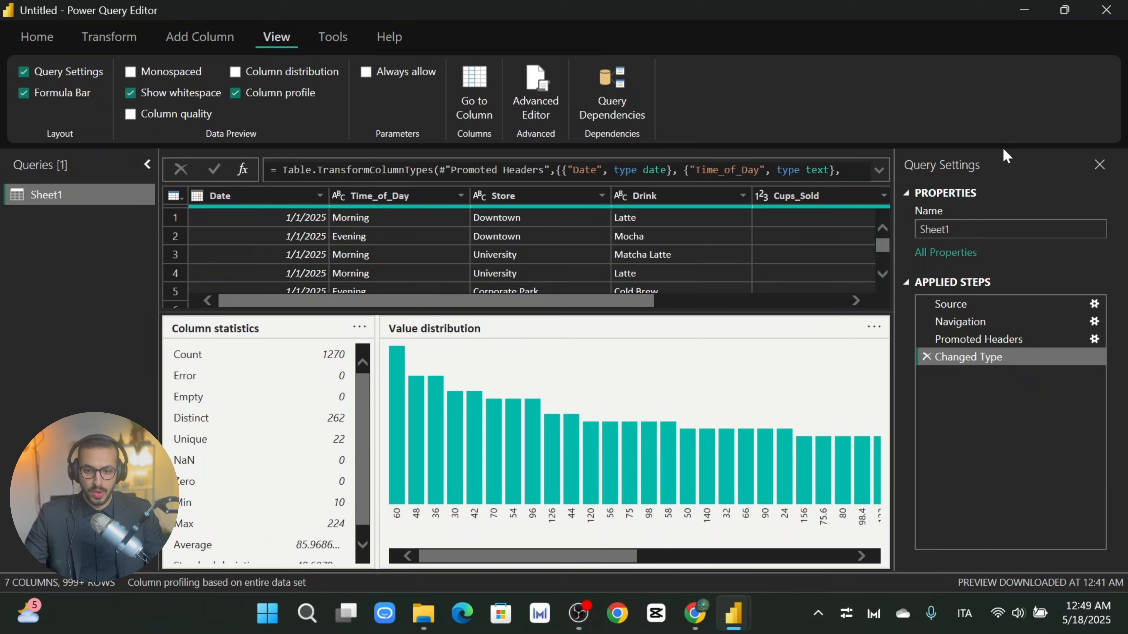
click(39, 38)
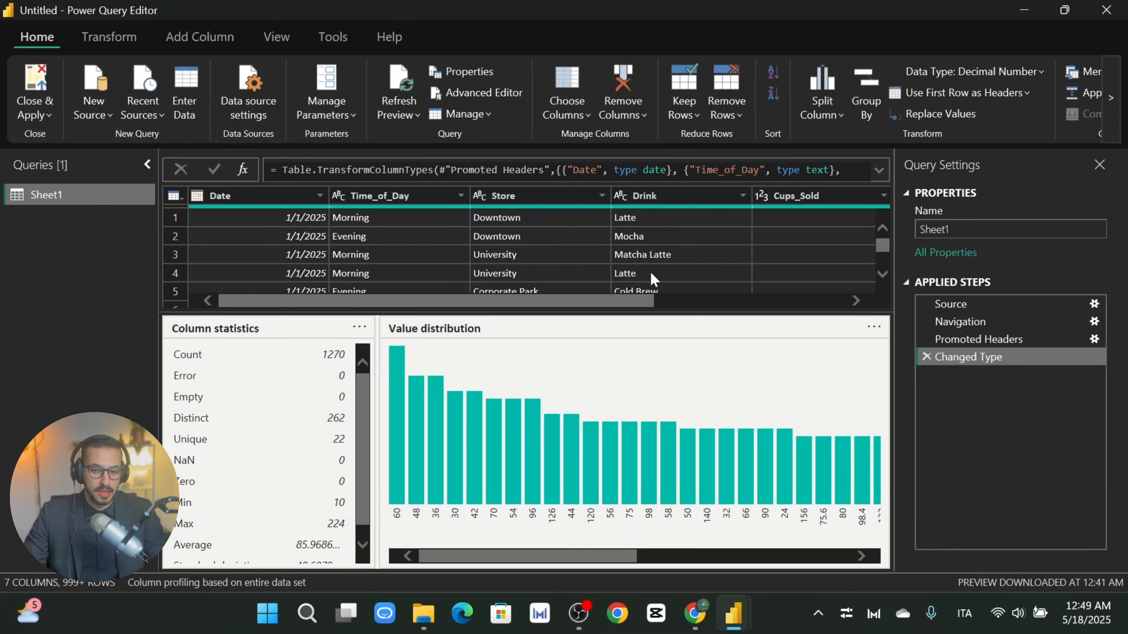
mouse_move(621, 302)
mouse_down()
mouse_move(781, 306)
mouse_move(626, 304)
mouse_up()
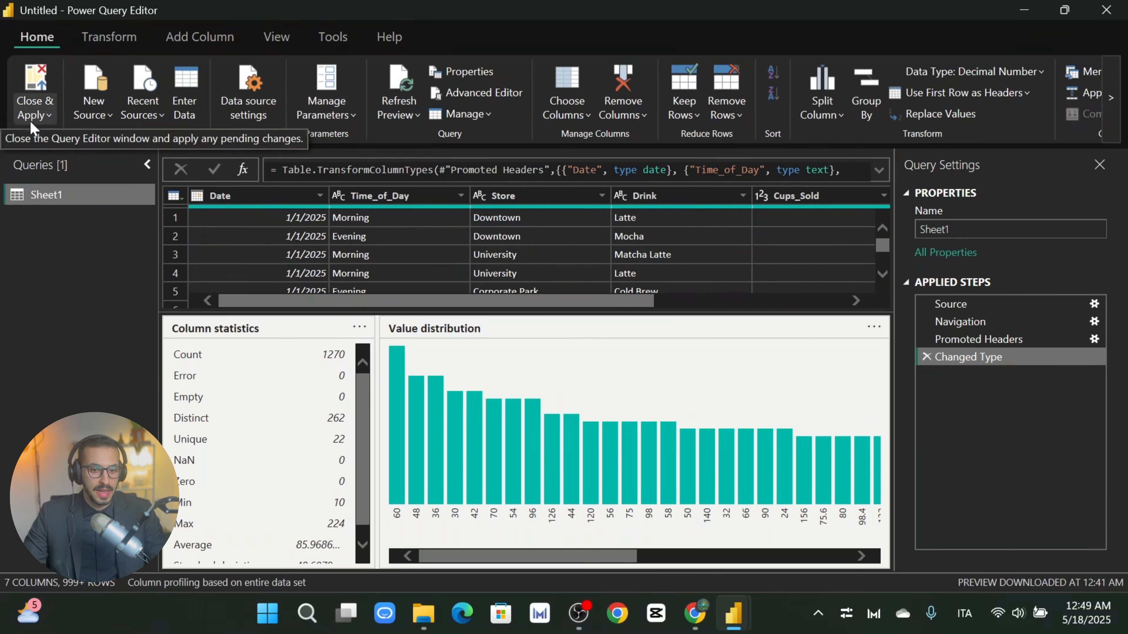
click(43, 116)
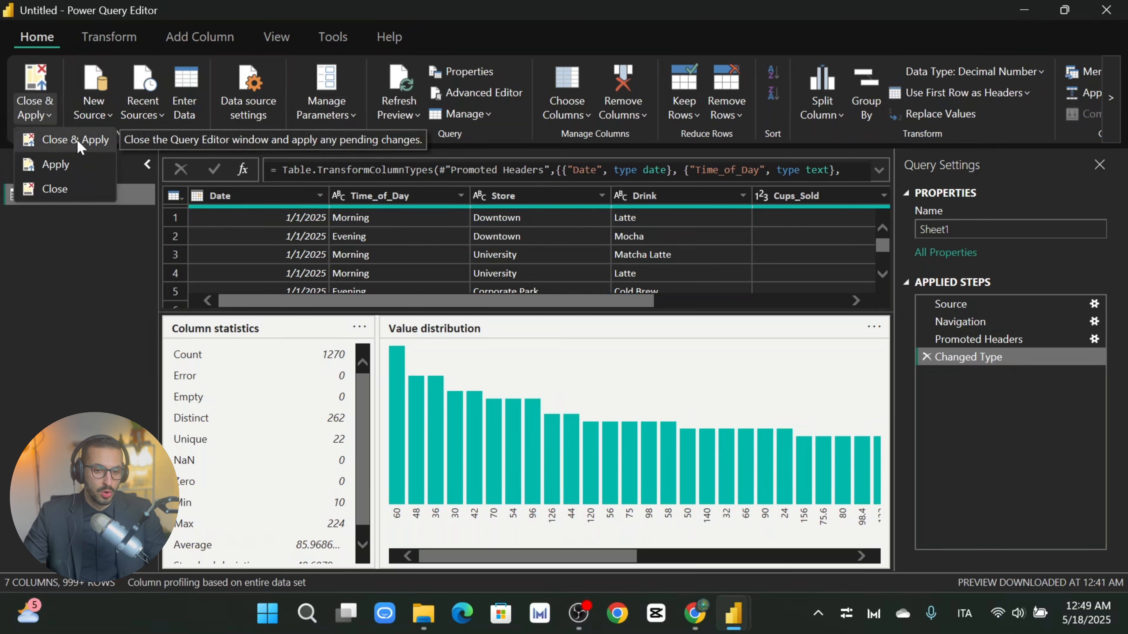
click(88, 146)
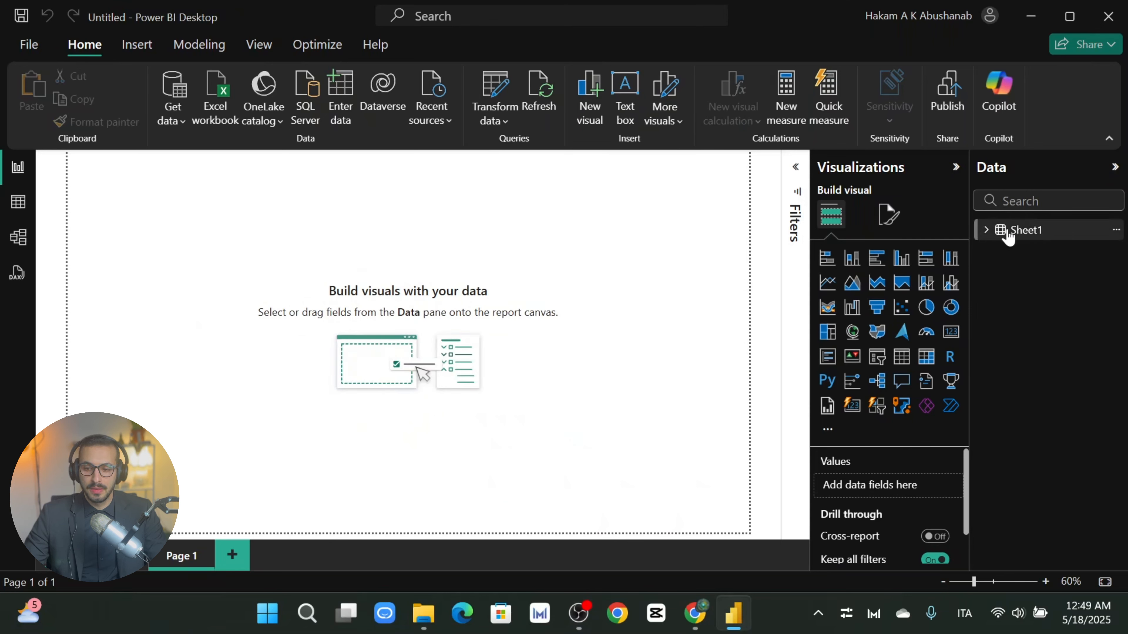
Step: Expand Sheet1 in the Data pane to show its seven fields
click(985, 230)
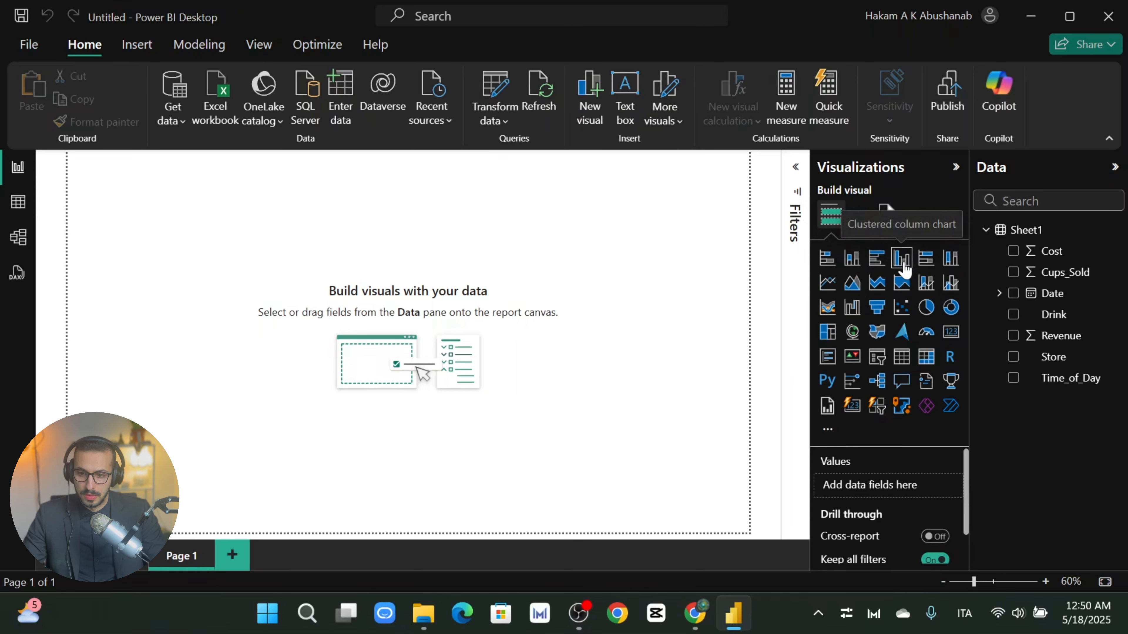
Step: Add a clustered column chart with Revenue on the x-axis and Count of Drink as values
click(903, 259)
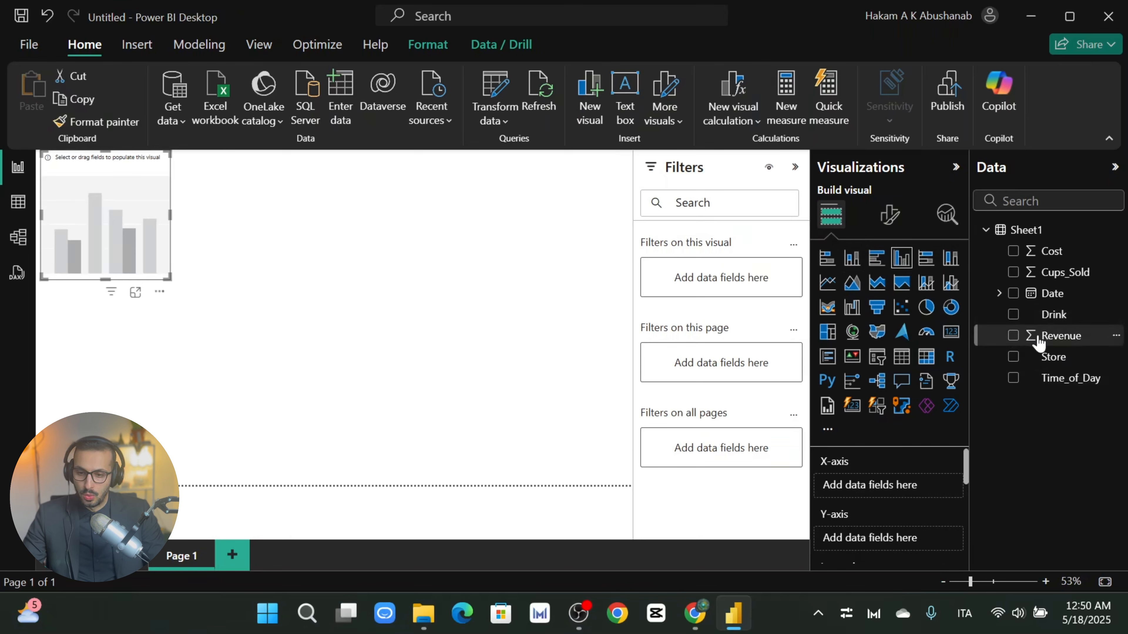
drag(1013, 338, 890, 502)
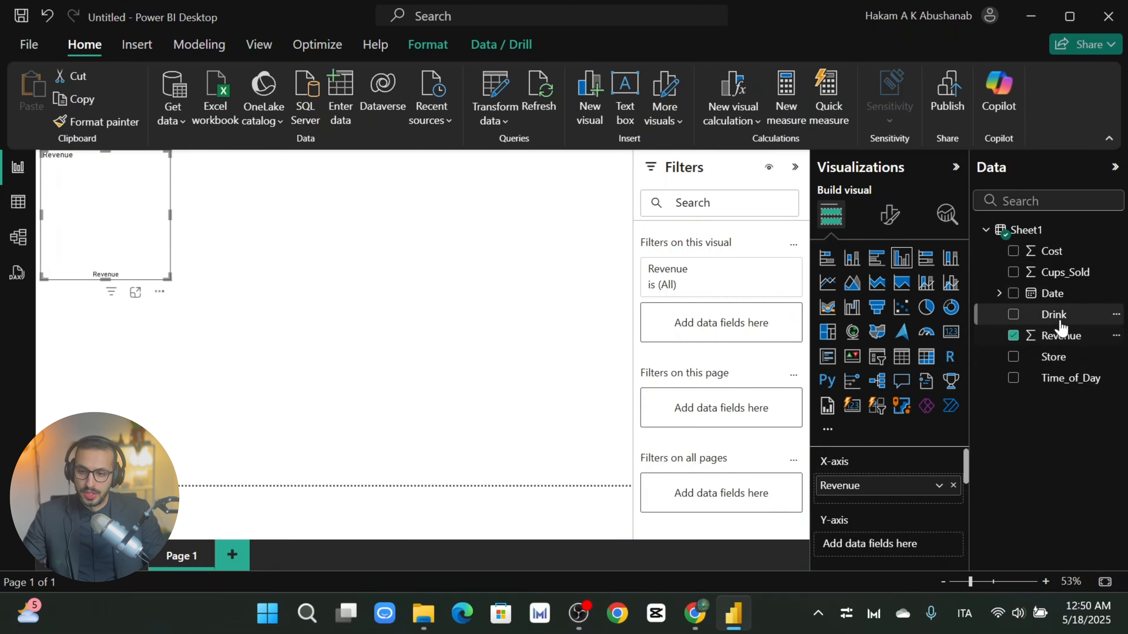
drag(1056, 320, 895, 545)
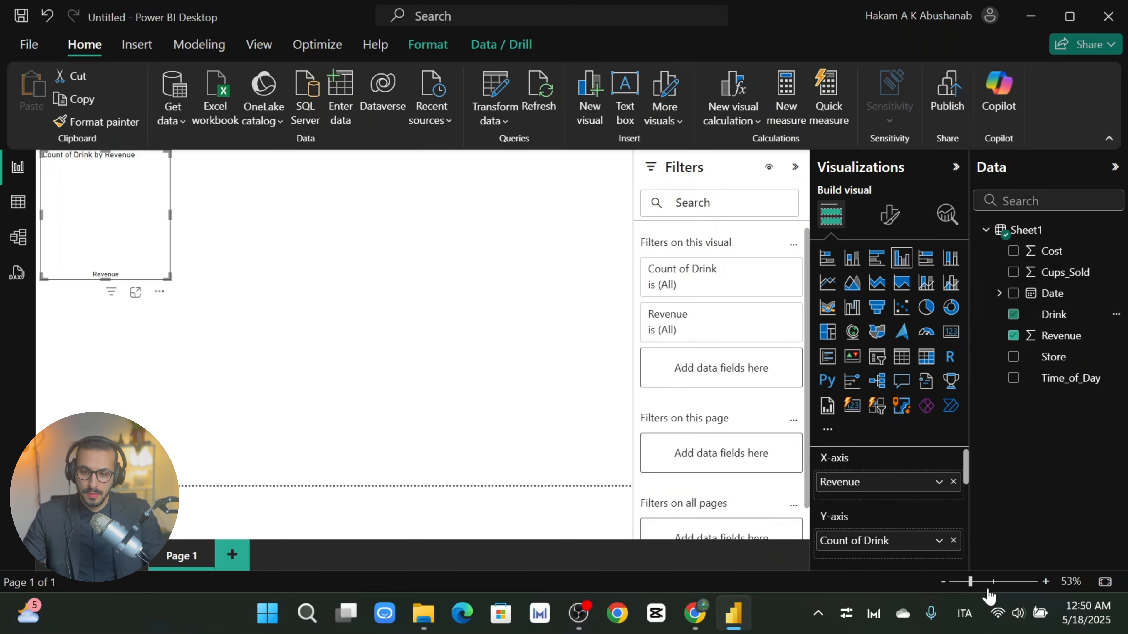
Step: Move the chart to the top centre of the page, leaving Count of Drink's aggregation unchanged
drag(133, 178, 151, 185)
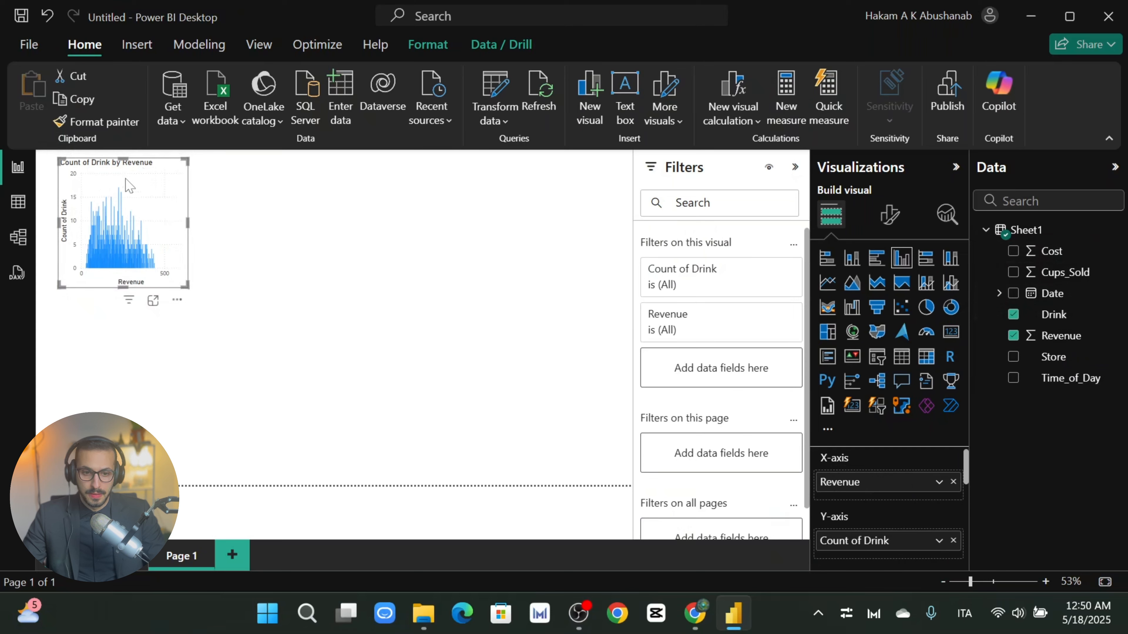
drag(157, 181, 327, 218)
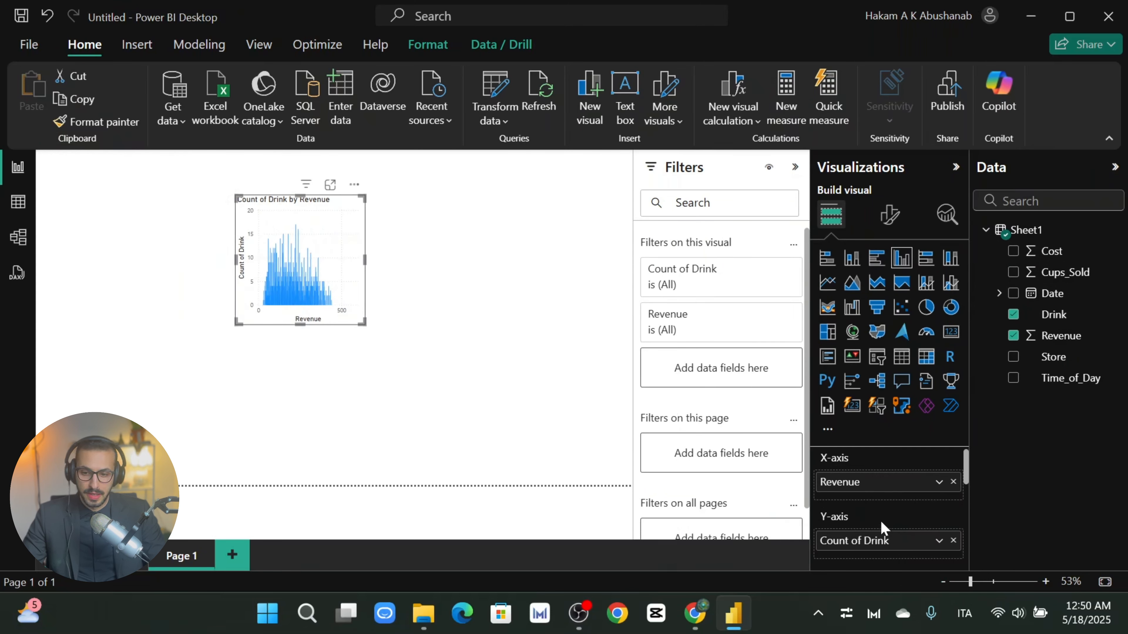
click(938, 542)
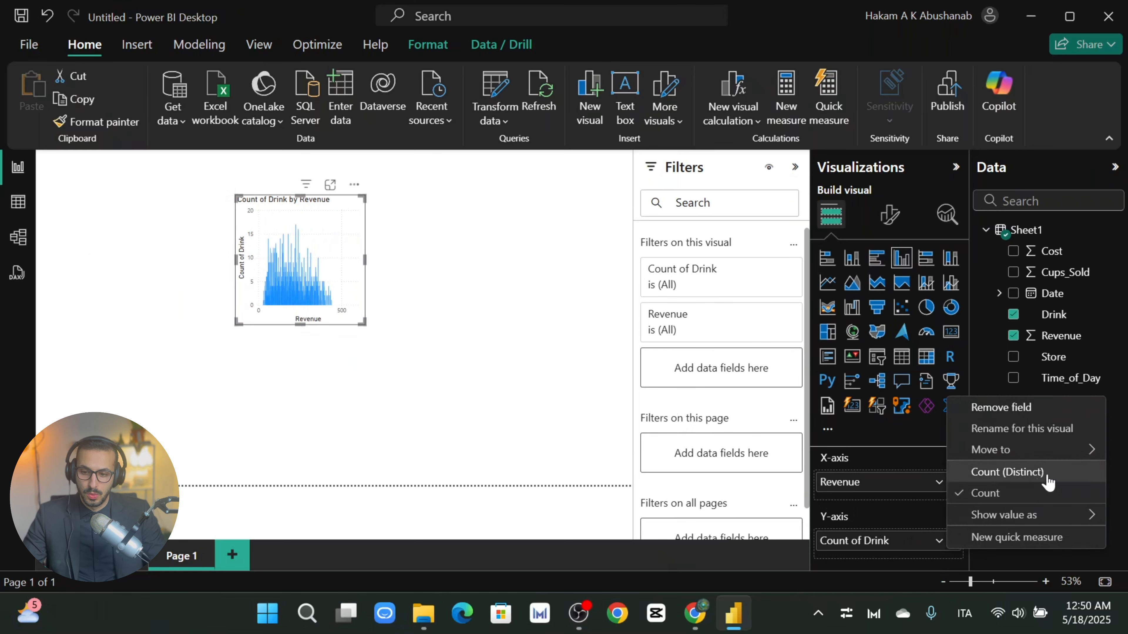
mouse_move(1021, 516)
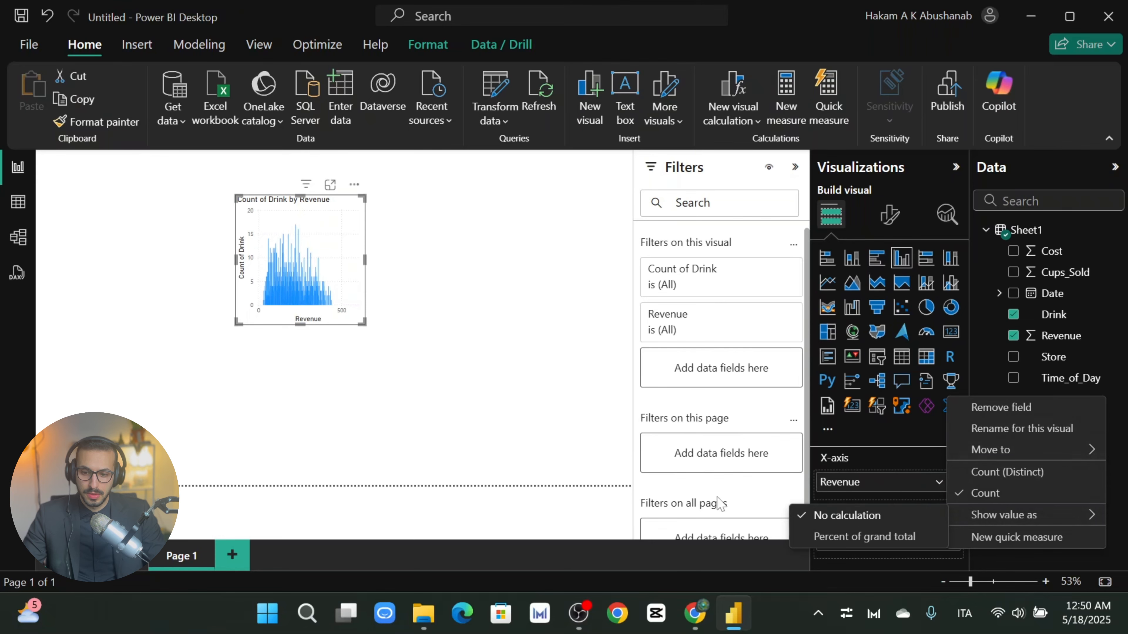
click(681, 492)
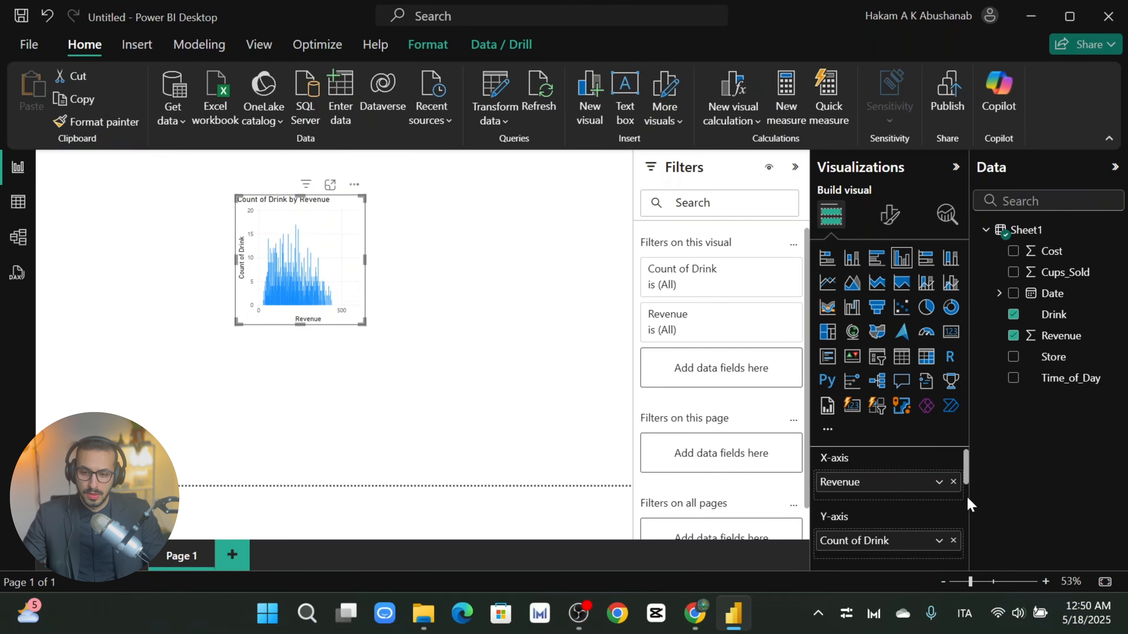
click(18, 204)
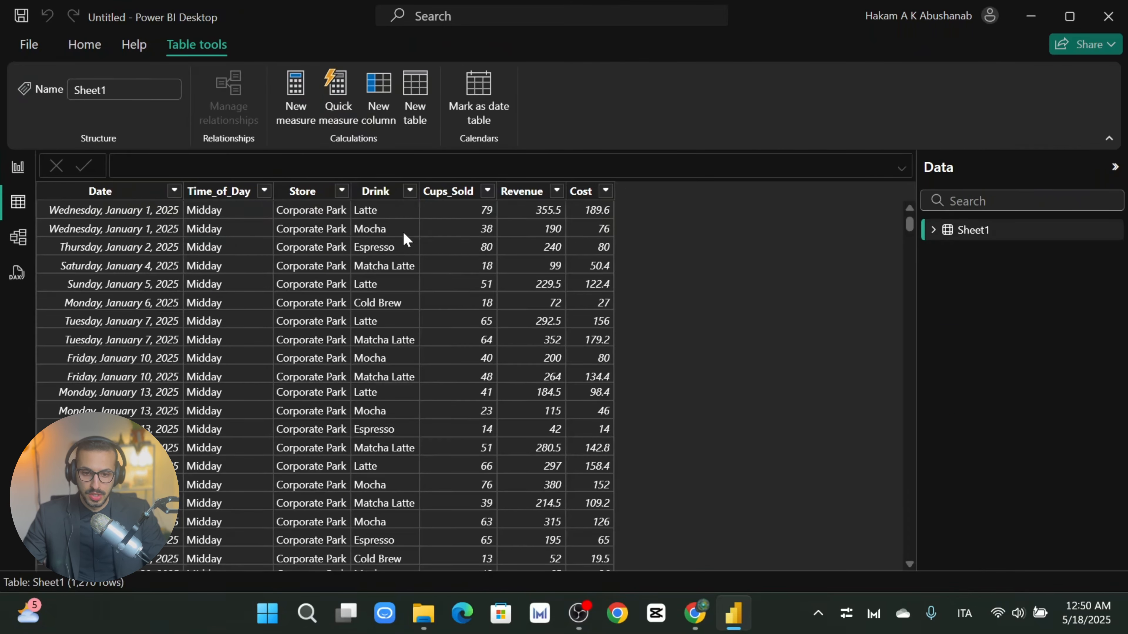
click(376, 195)
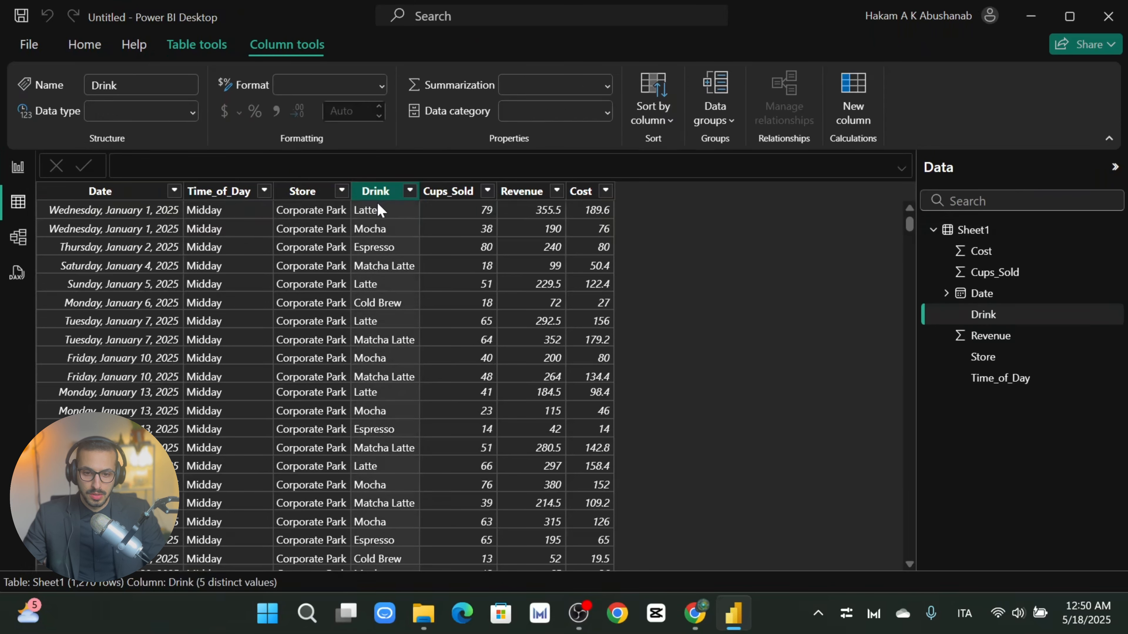
click(16, 169)
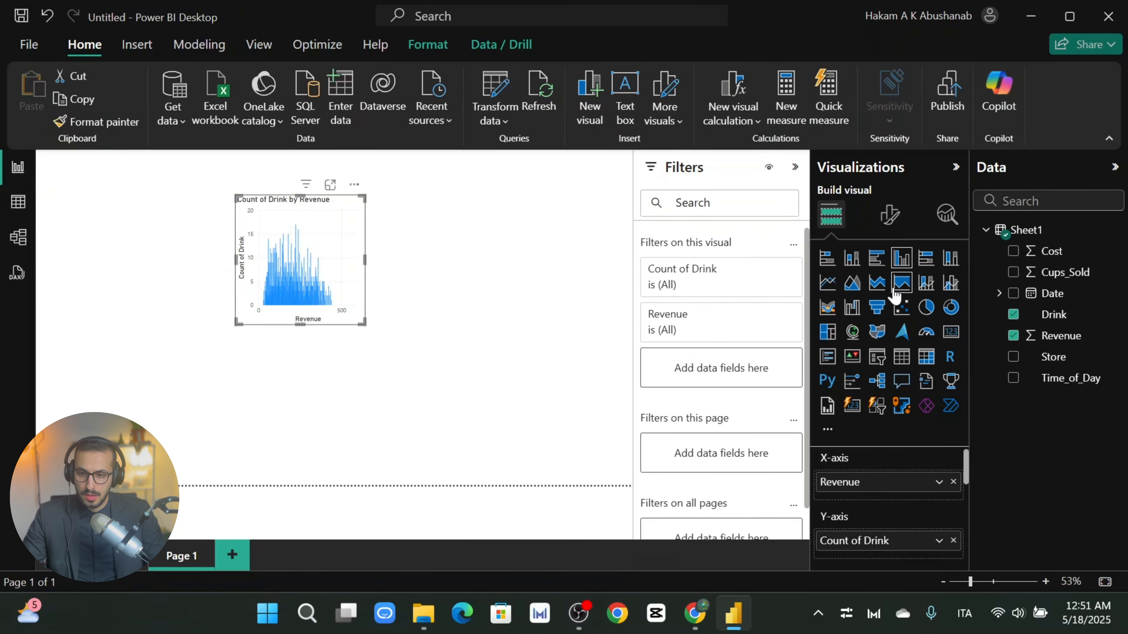
Step: Put Drink on the x-axis so the chart shows Sum of Revenue per drink
drag(860, 542, 878, 563)
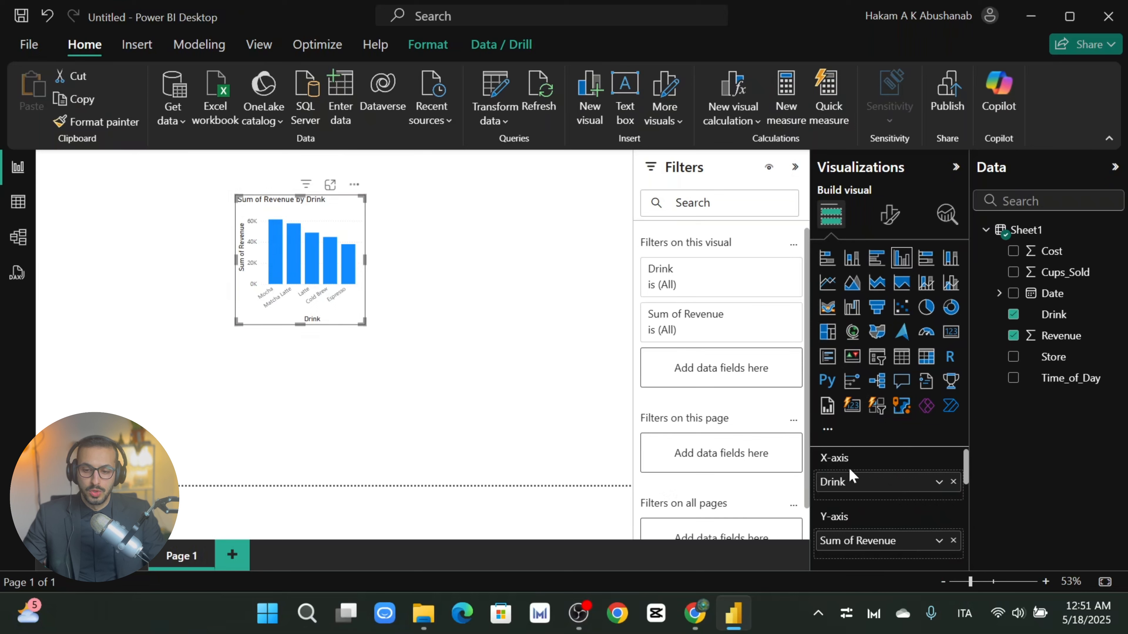
scroll(886, 502, down, 2)
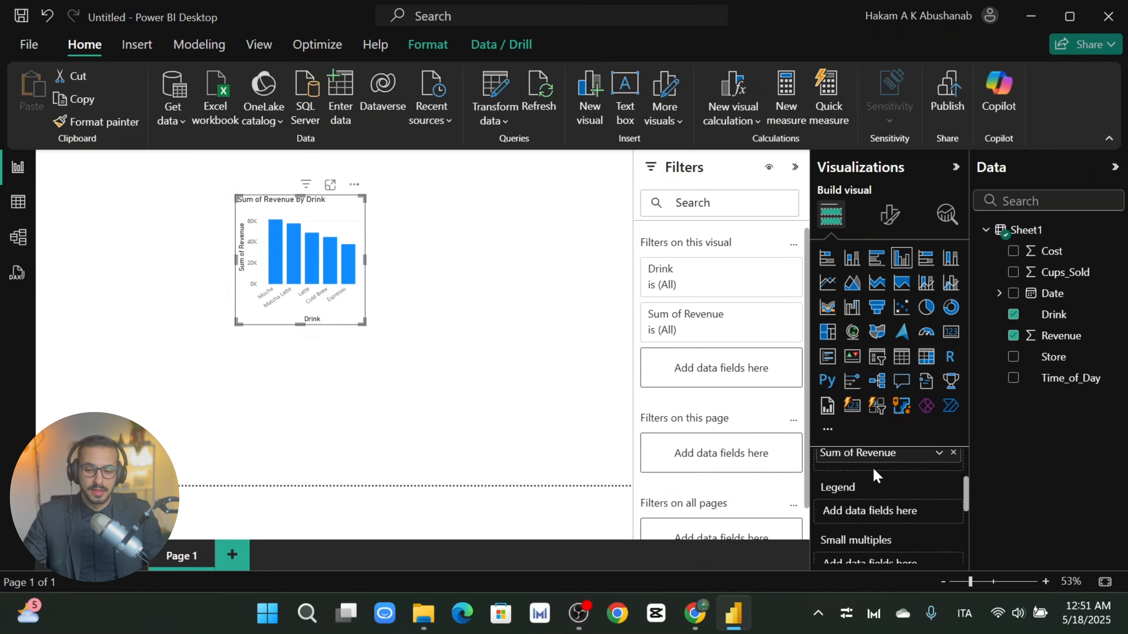
scroll(875, 474, up, 2)
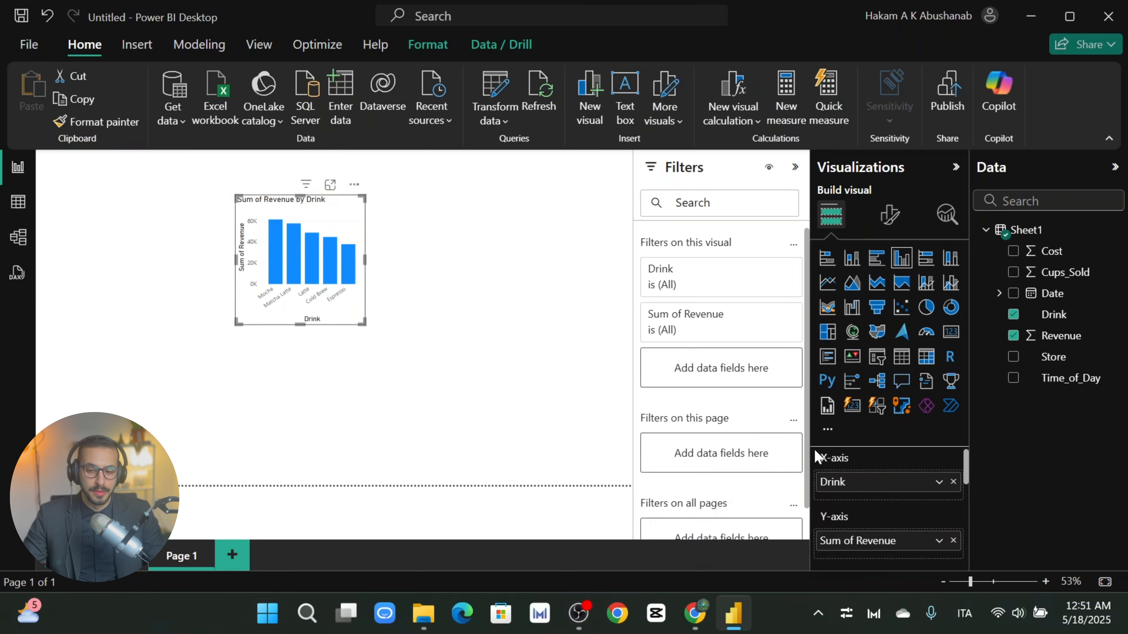
Step: Move and enlarge the Revenue by Drink chart across the left side of the page
drag(309, 214, 334, 249)
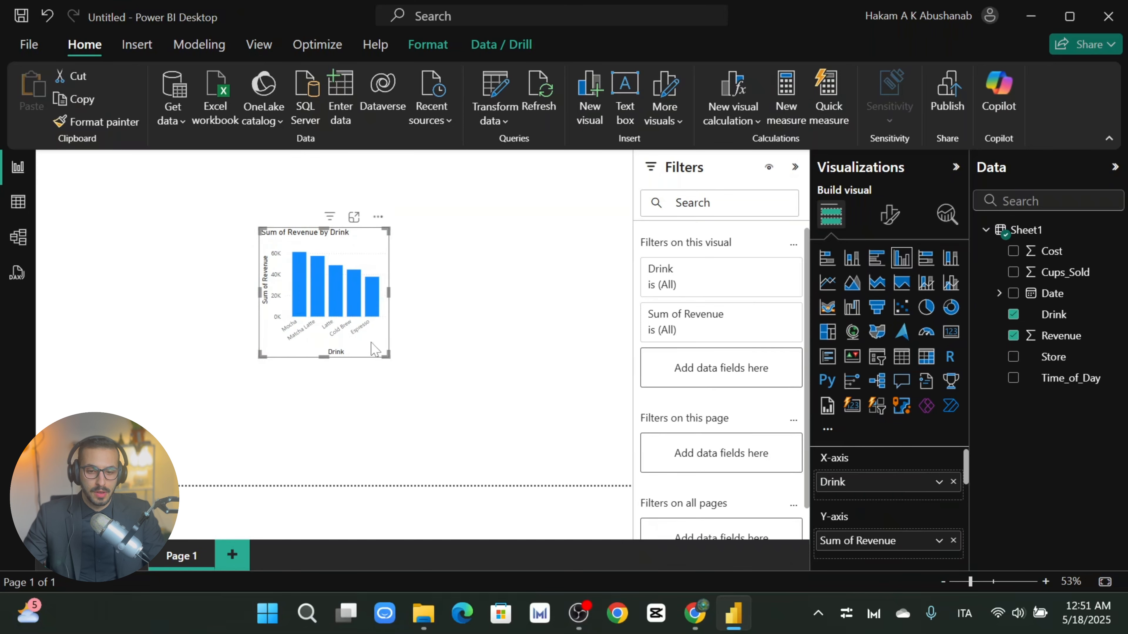
drag(389, 358, 534, 458)
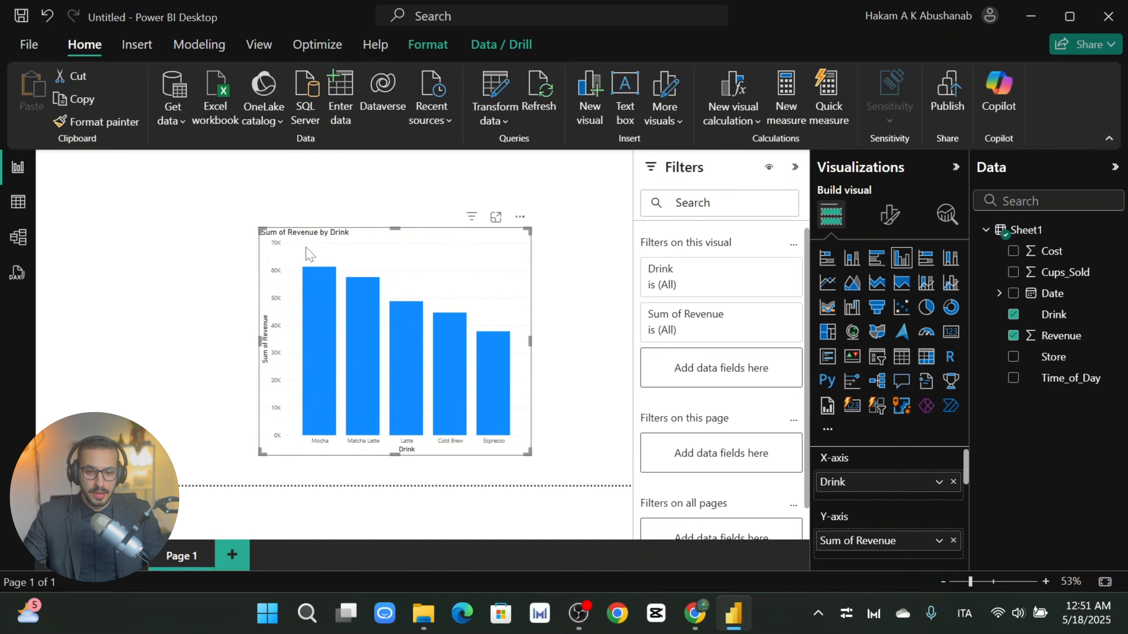
drag(309, 254, 296, 271)
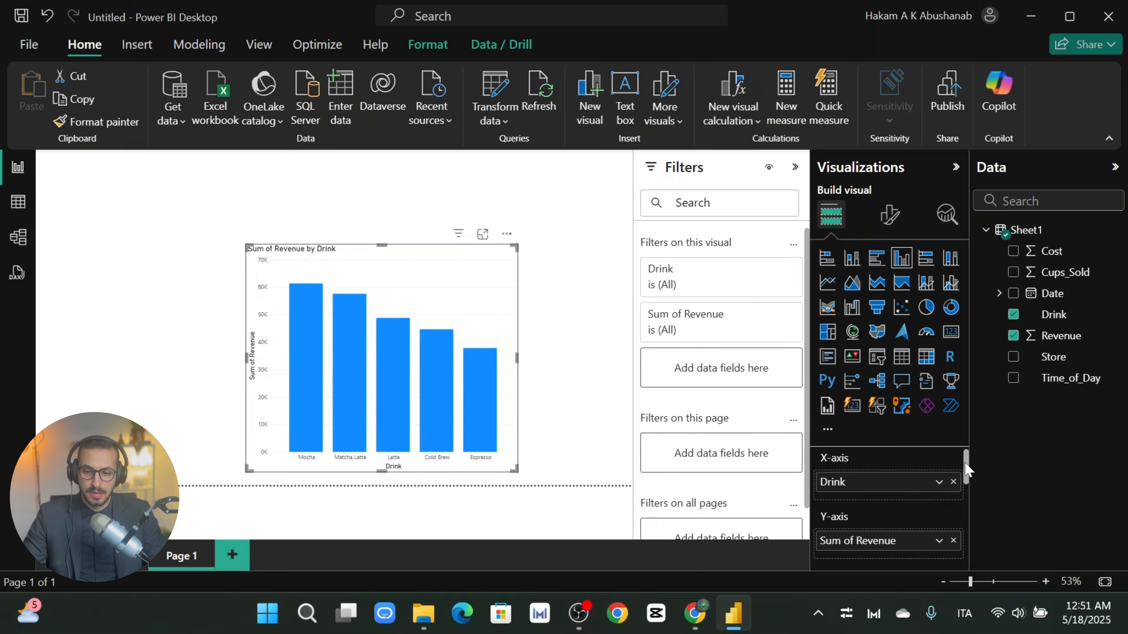
drag(246, 358, 132, 359)
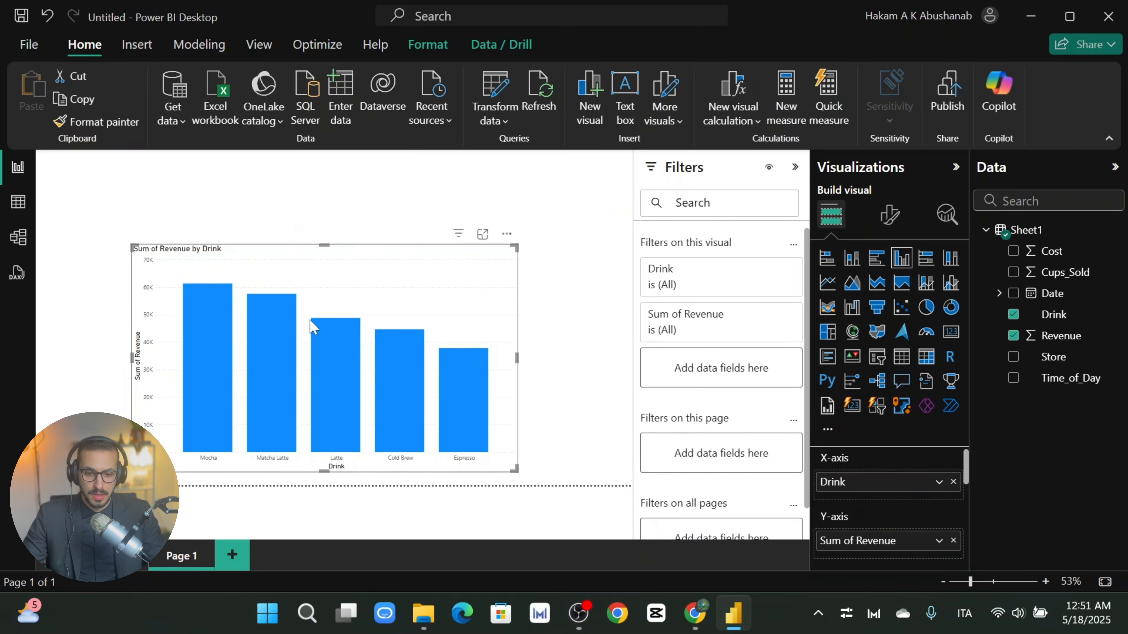
drag(324, 245, 324, 183)
mouse_move(197, 368)
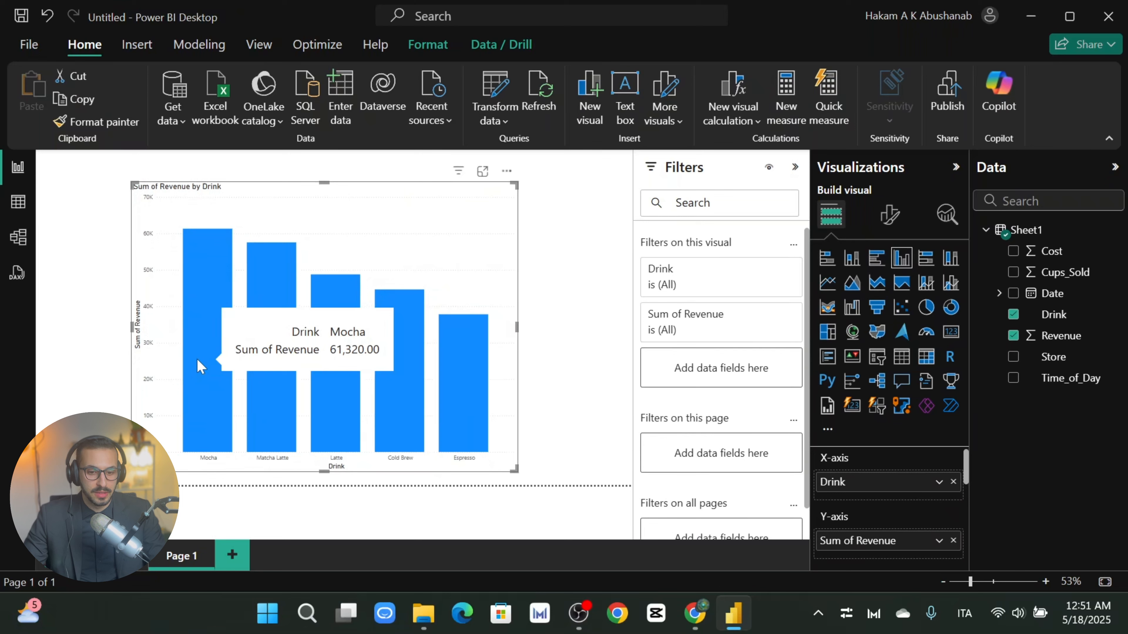
mouse_move(270, 364)
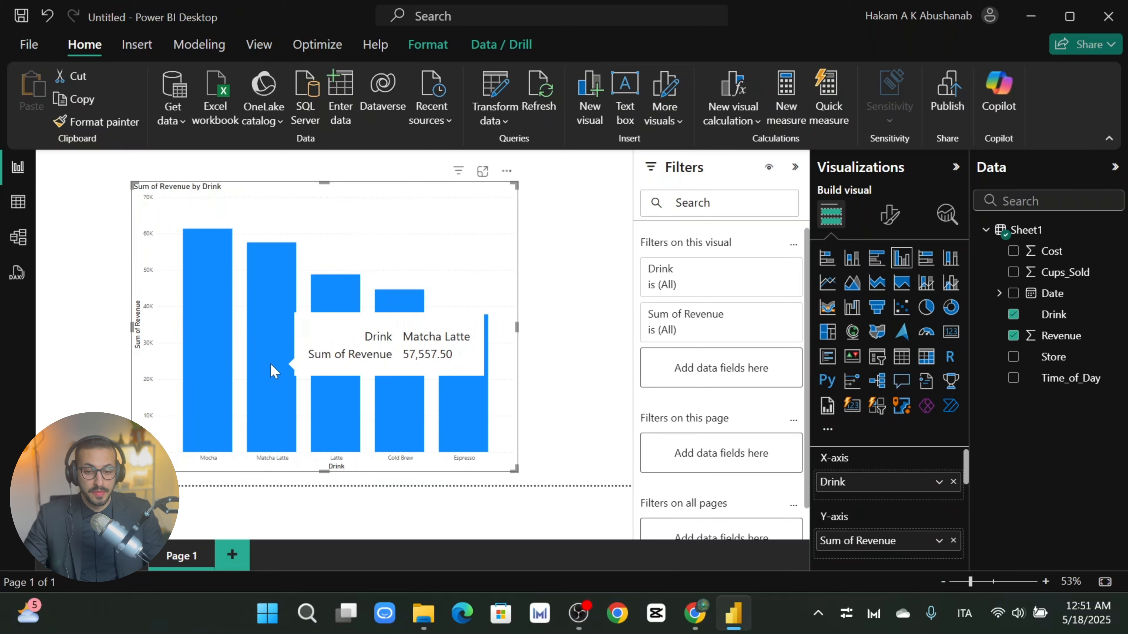
mouse_move(332, 401)
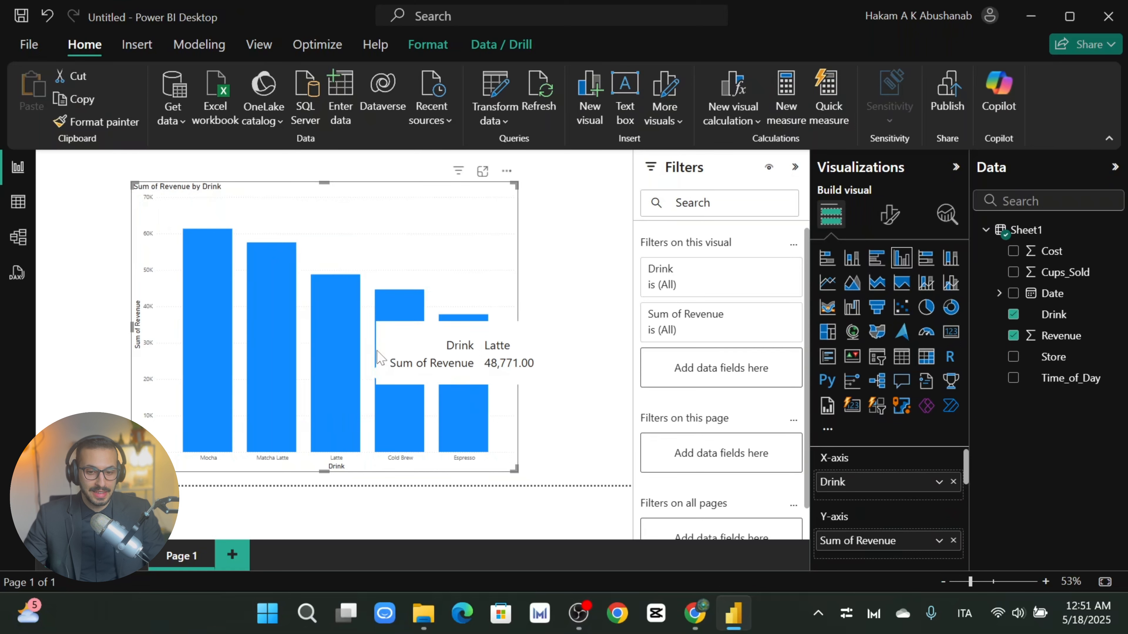
mouse_move(399, 373)
mouse_move(477, 376)
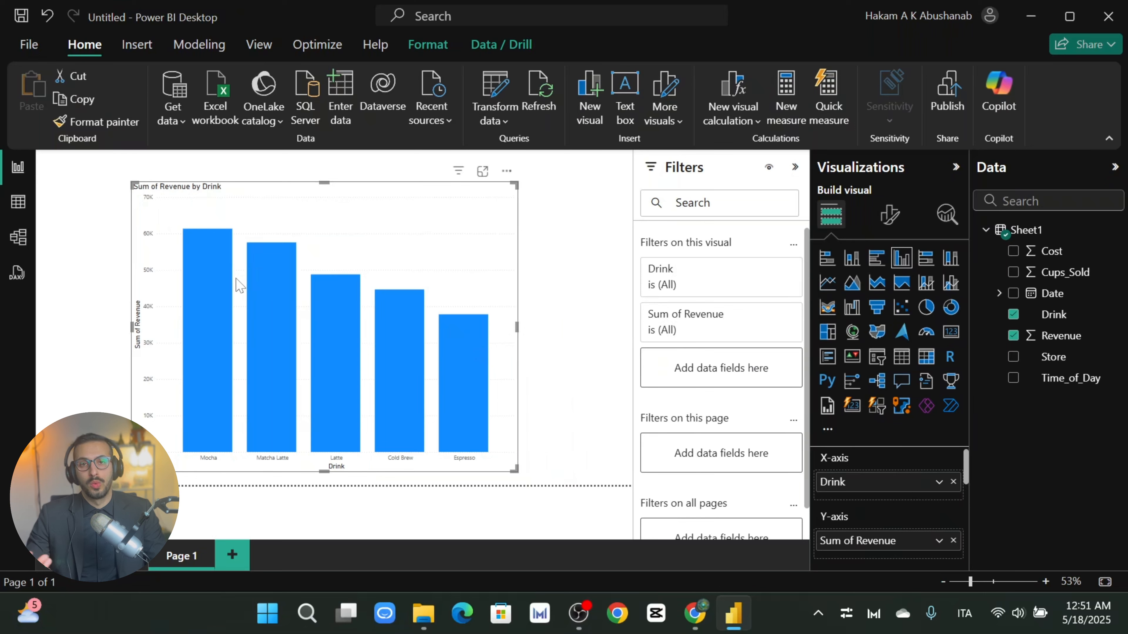
mouse_move(207, 318)
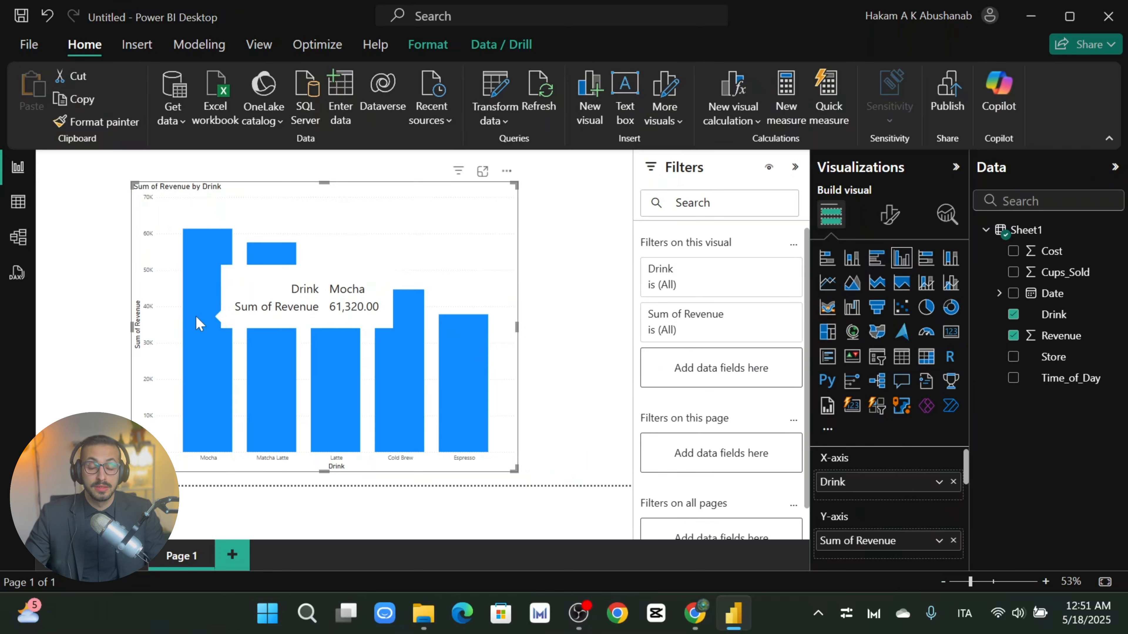
Step: Move the Revenue by Drink chart to the lower left and make it narrower and shorter
drag(297, 229, 238, 242)
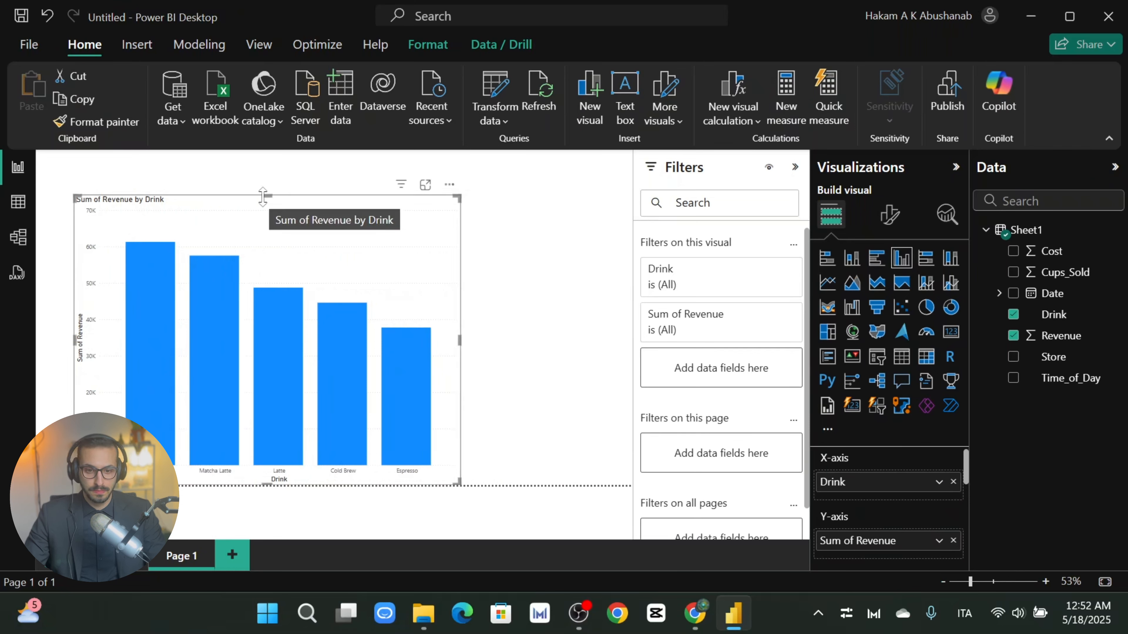
drag(267, 195, 257, 277)
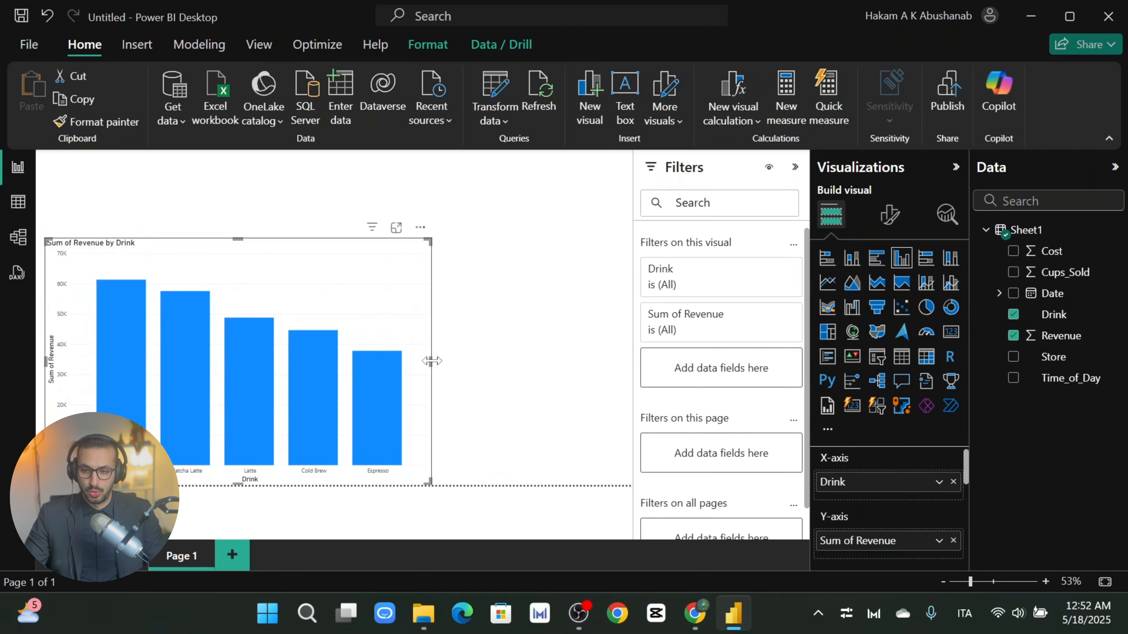
drag(429, 362, 336, 362)
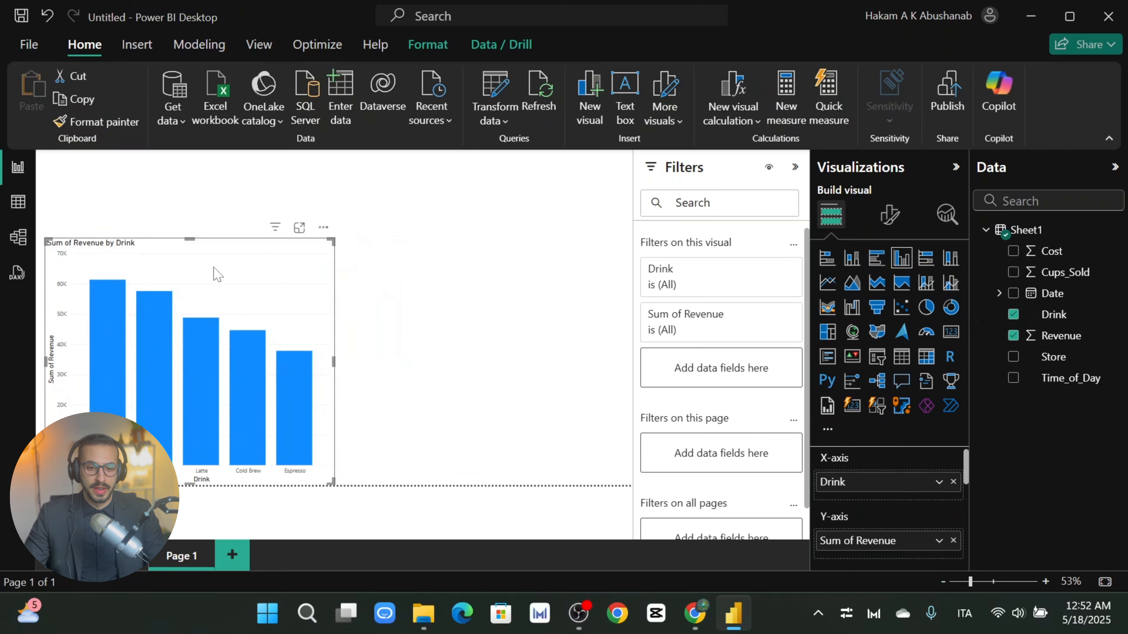
drag(190, 239, 192, 284)
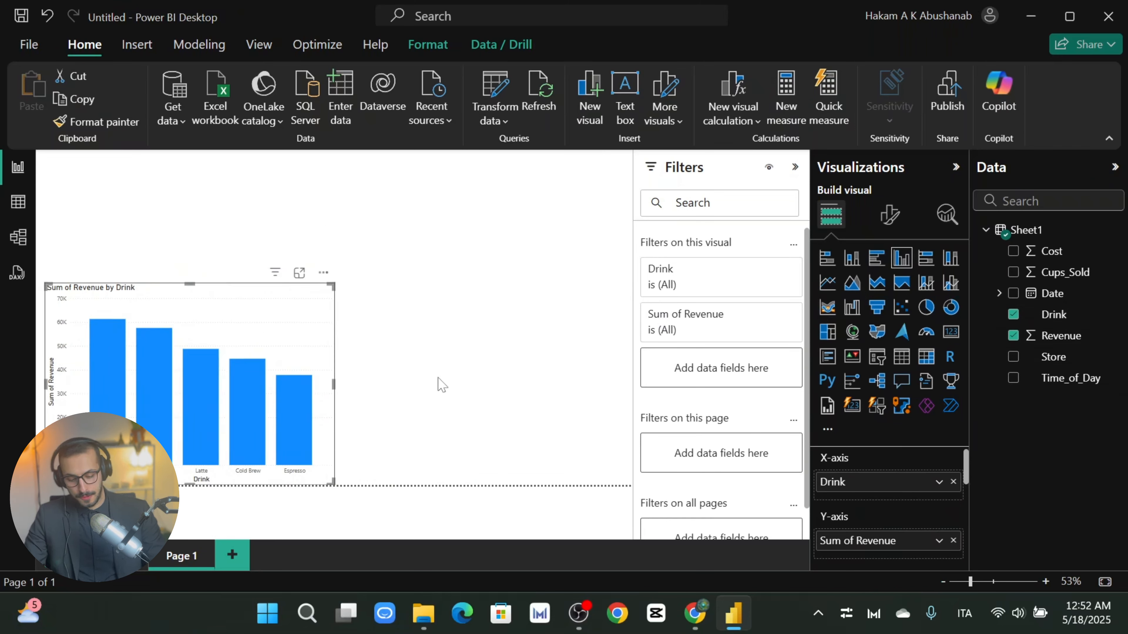
Step: Duplicate the revenue chart and replace Drink with Store to show Sum of Revenue by Store
key(ctrl+c)
key(ctrl+v)
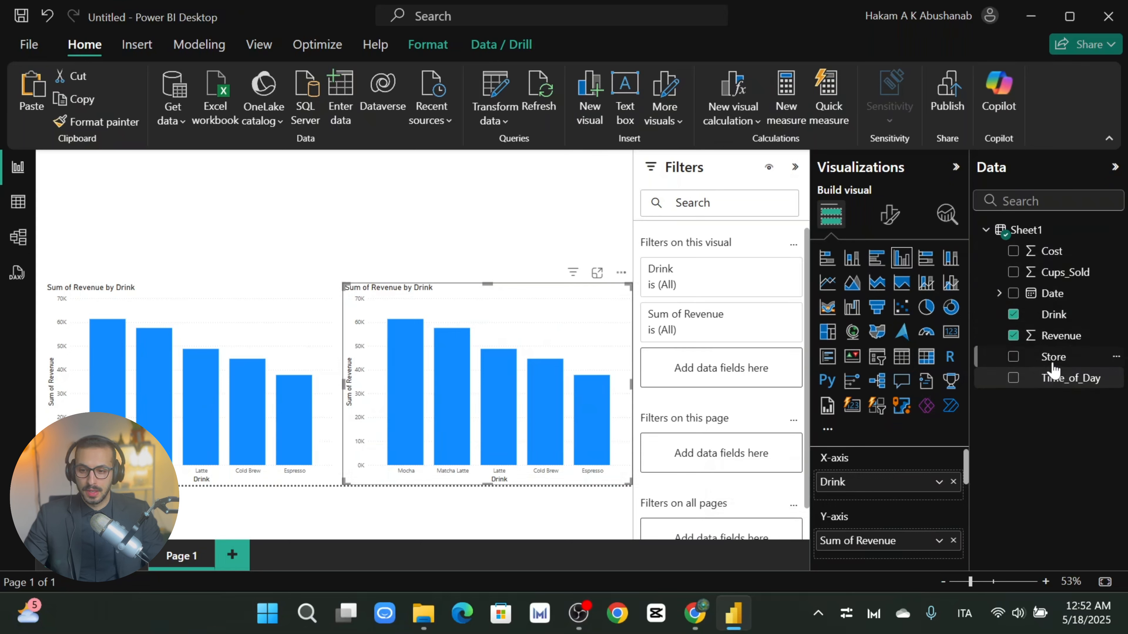
drag(1052, 365, 907, 498)
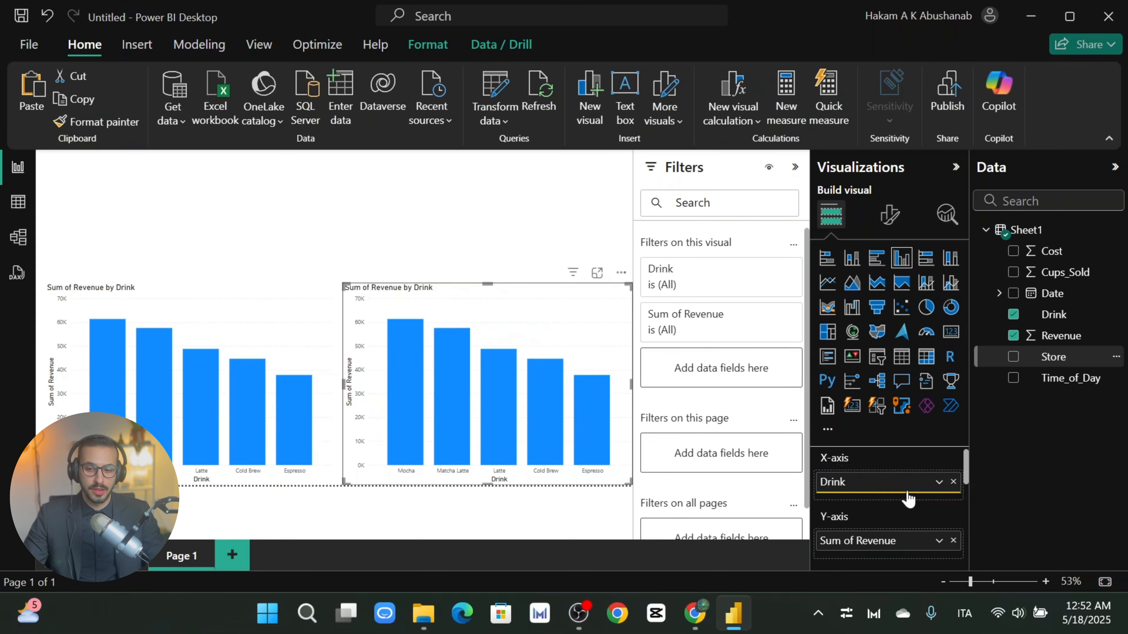
click(953, 482)
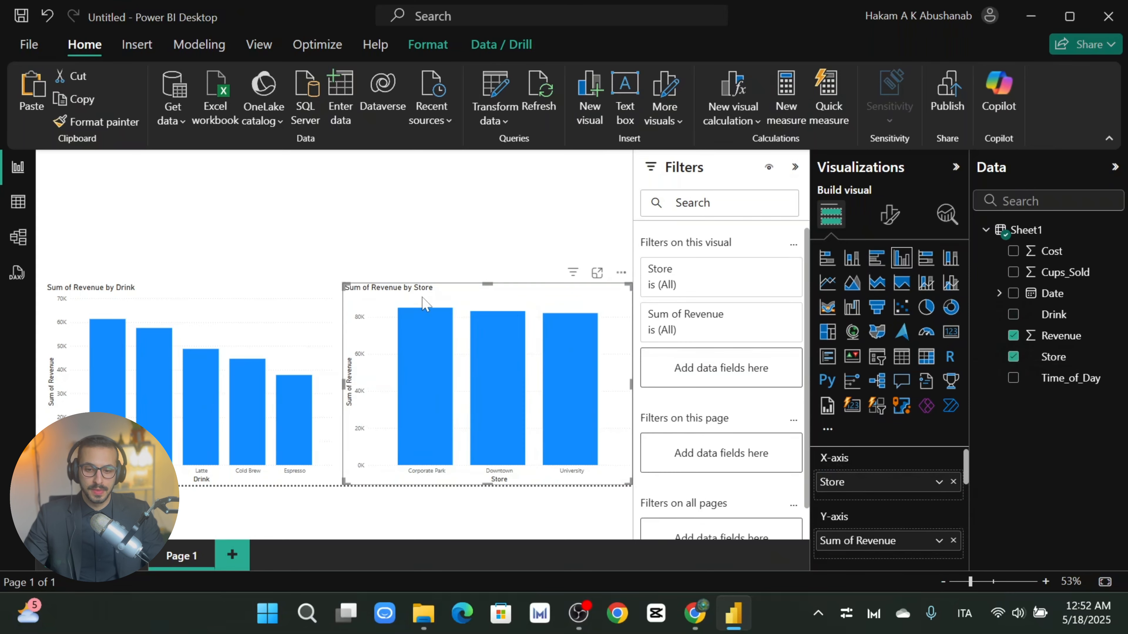
mouse_move(438, 382)
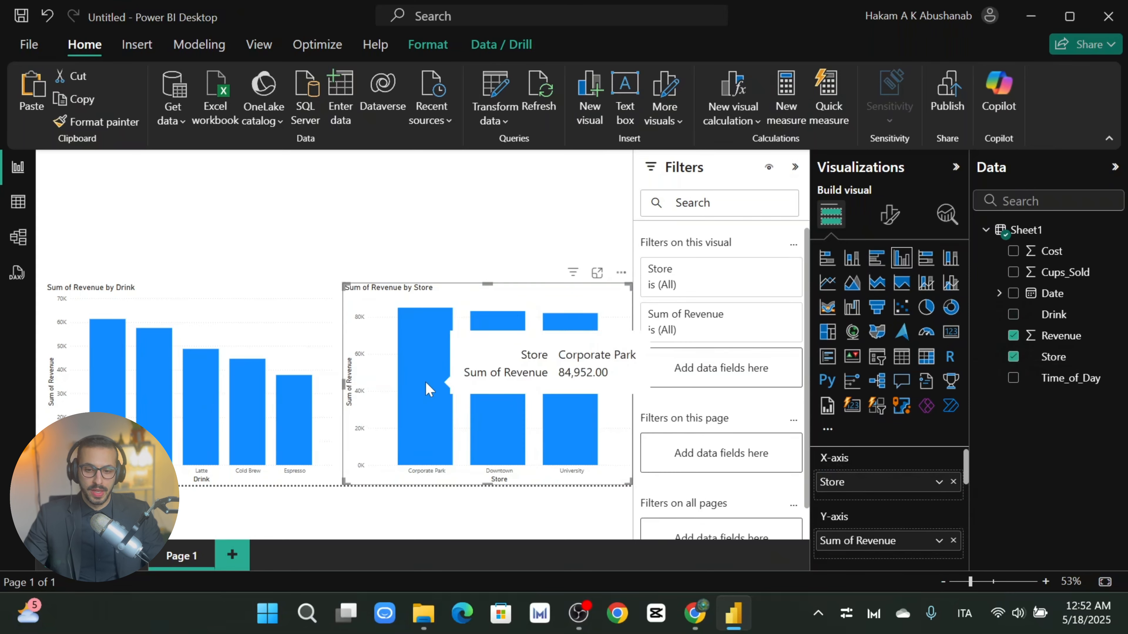
mouse_move(499, 405)
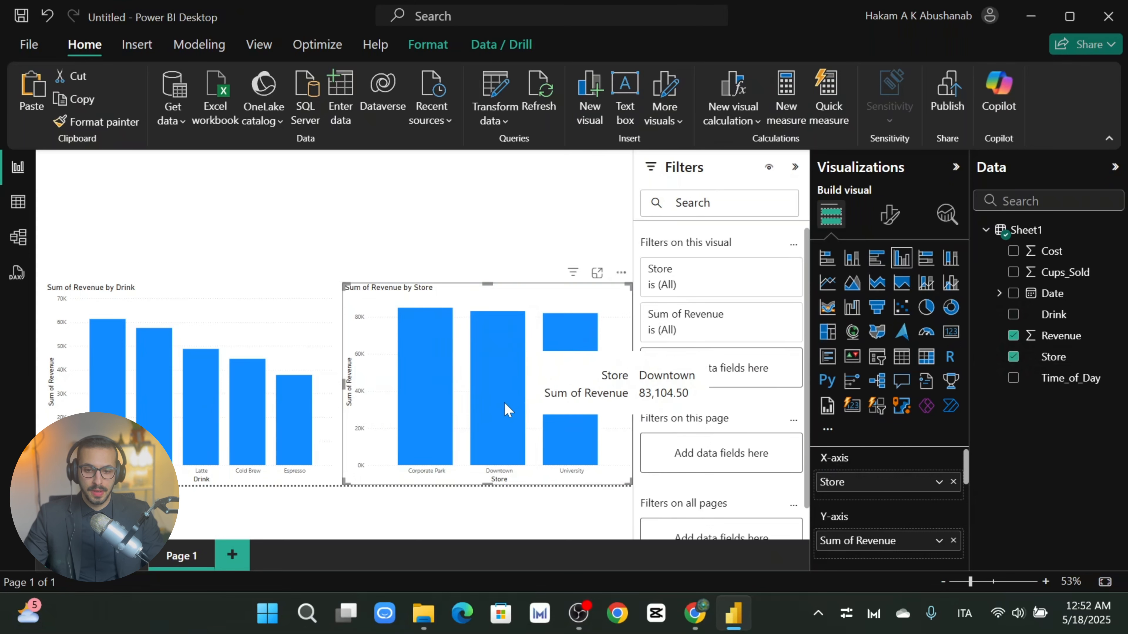
mouse_move(415, 398)
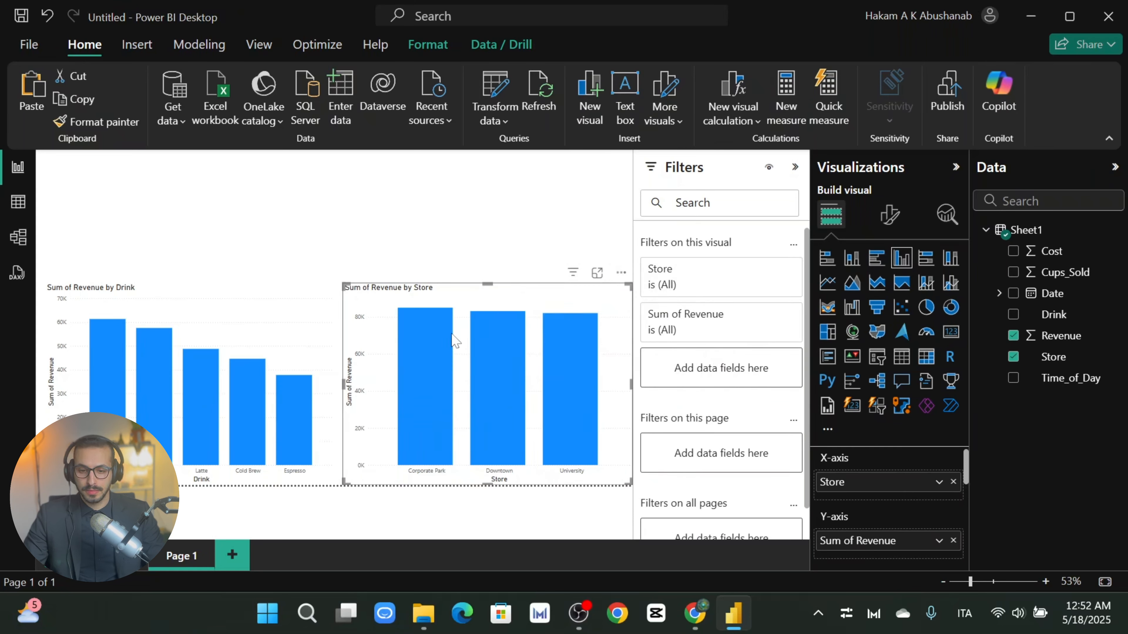
drag(349, 385, 386, 384)
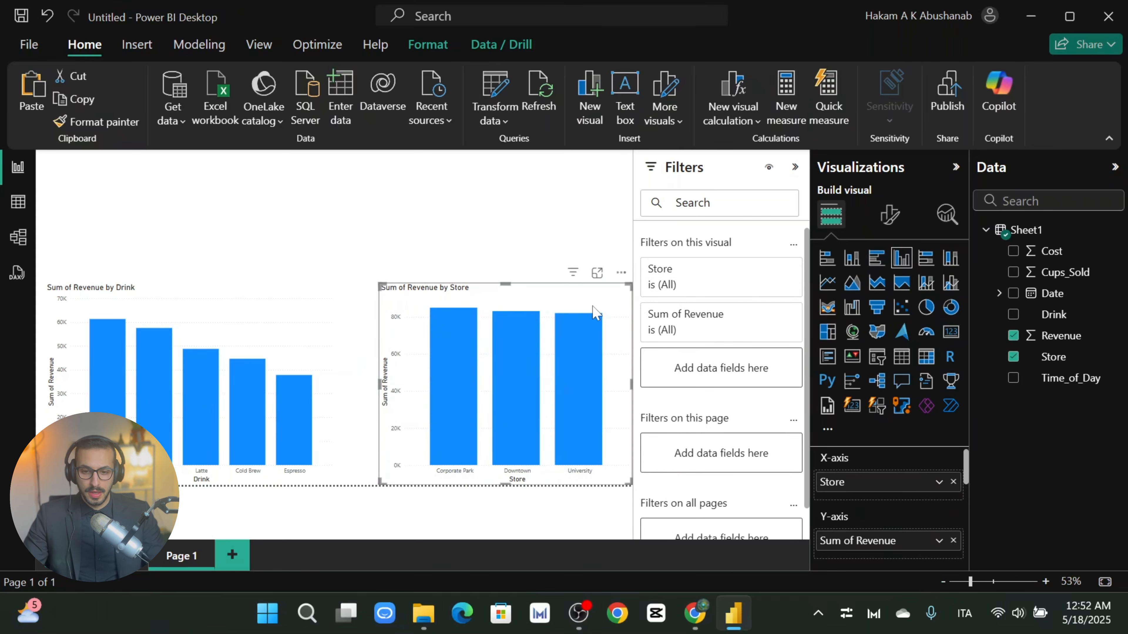
click(247, 293)
click(375, 272)
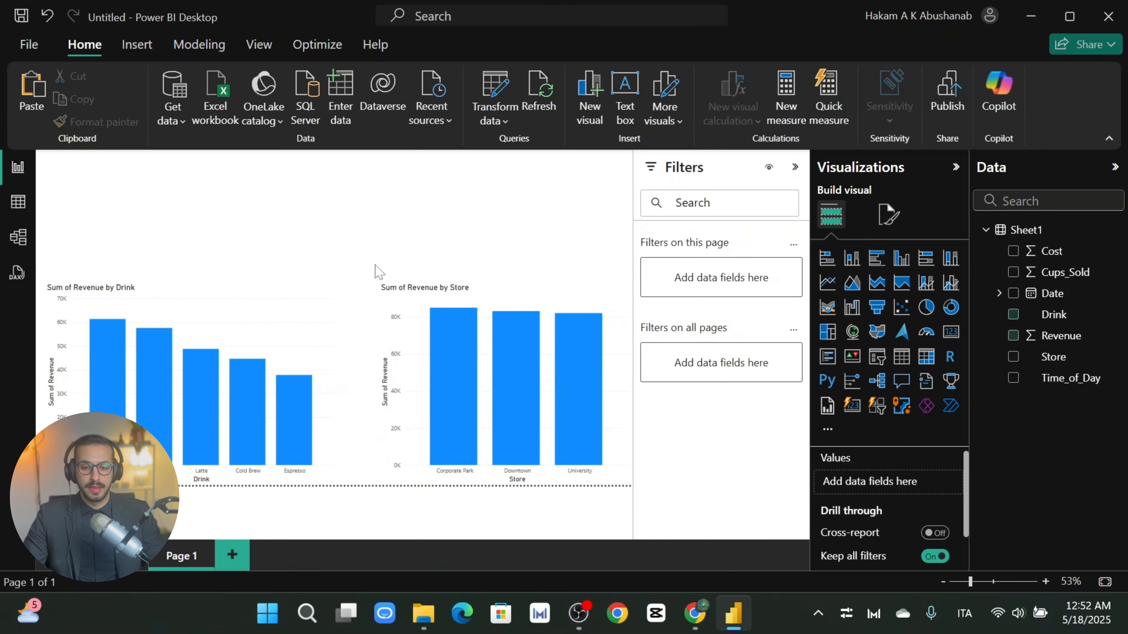
click(495, 303)
click(479, 247)
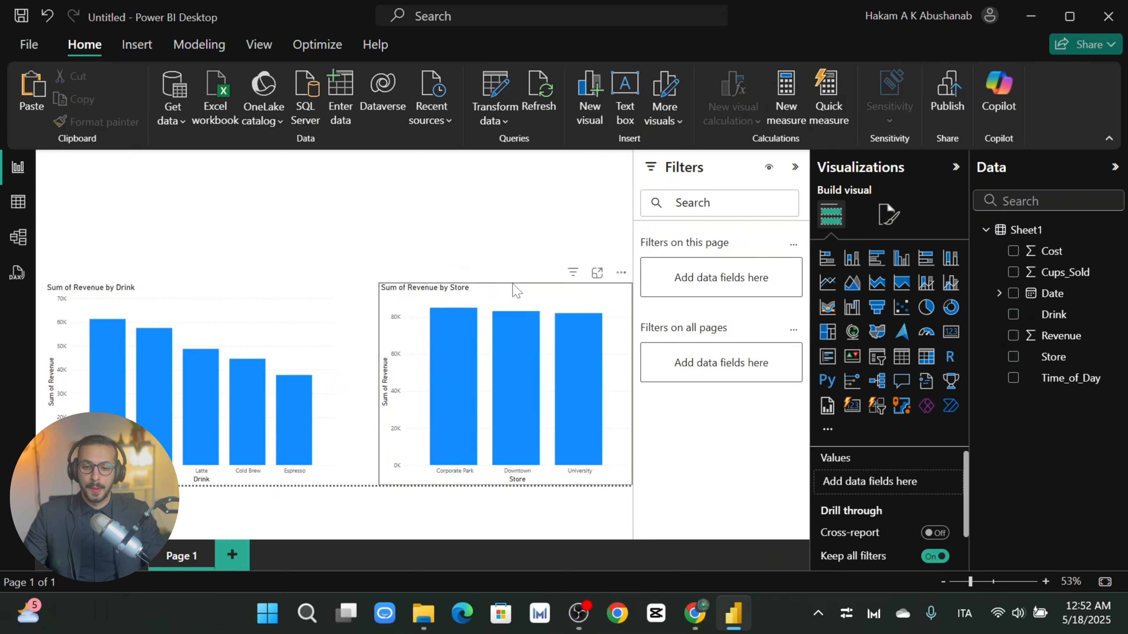
click(615, 314)
click(526, 237)
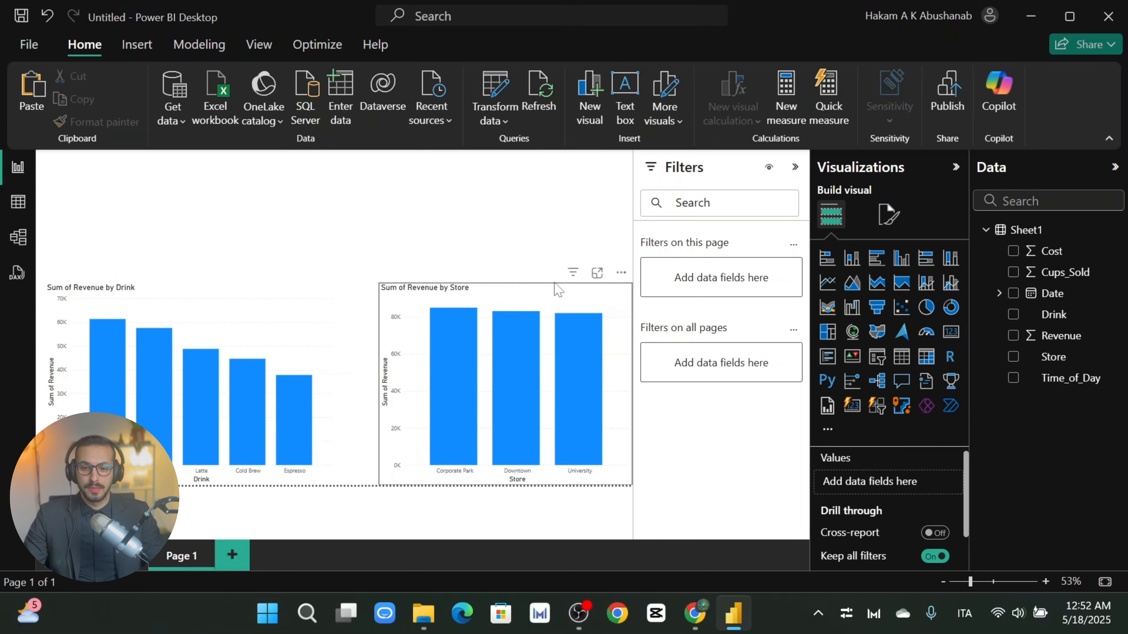
click(554, 303)
click(536, 252)
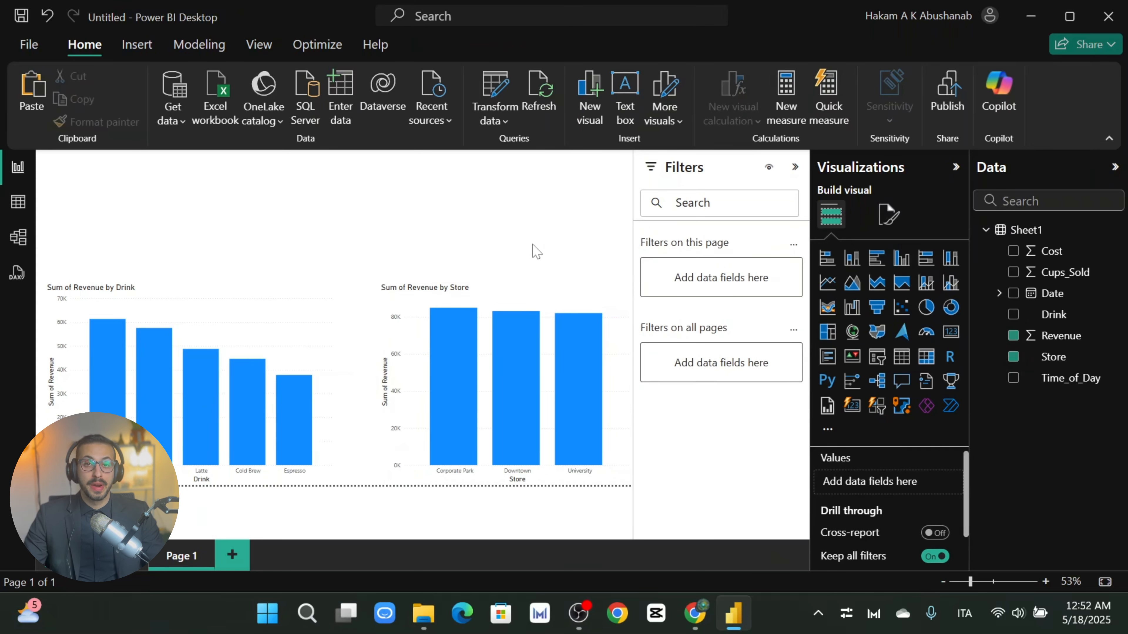
click(490, 296)
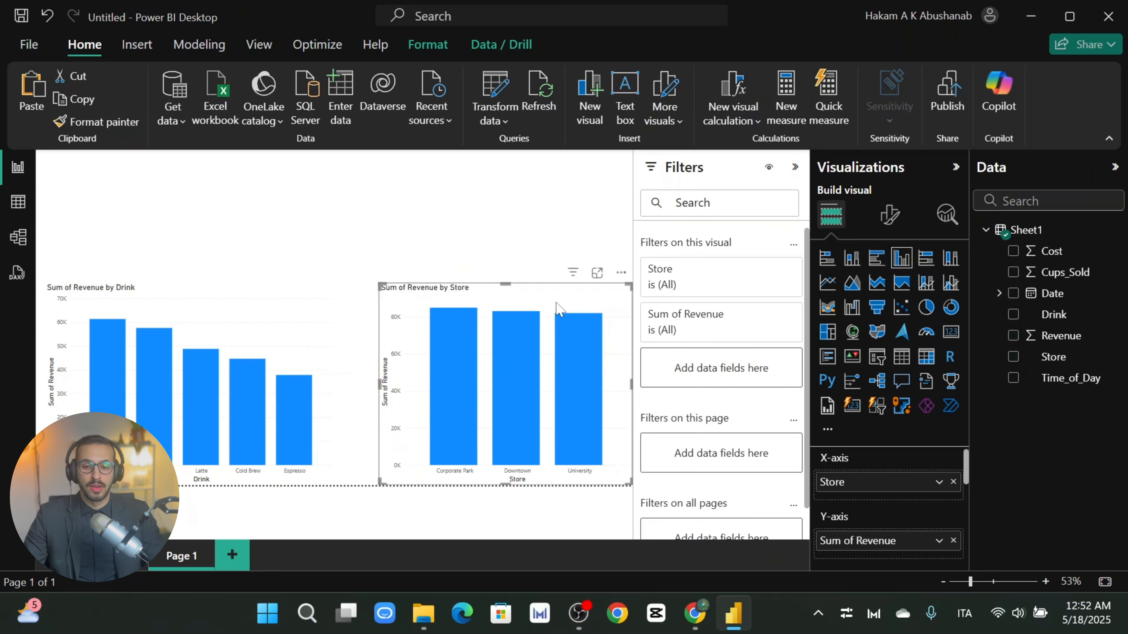
click(488, 240)
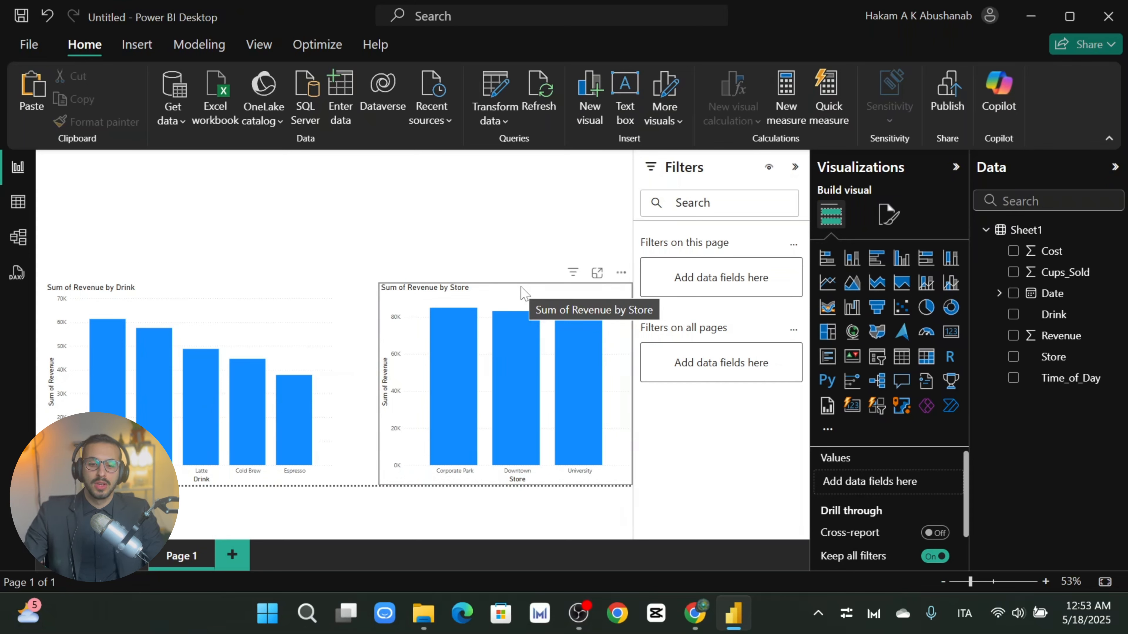
click(519, 296)
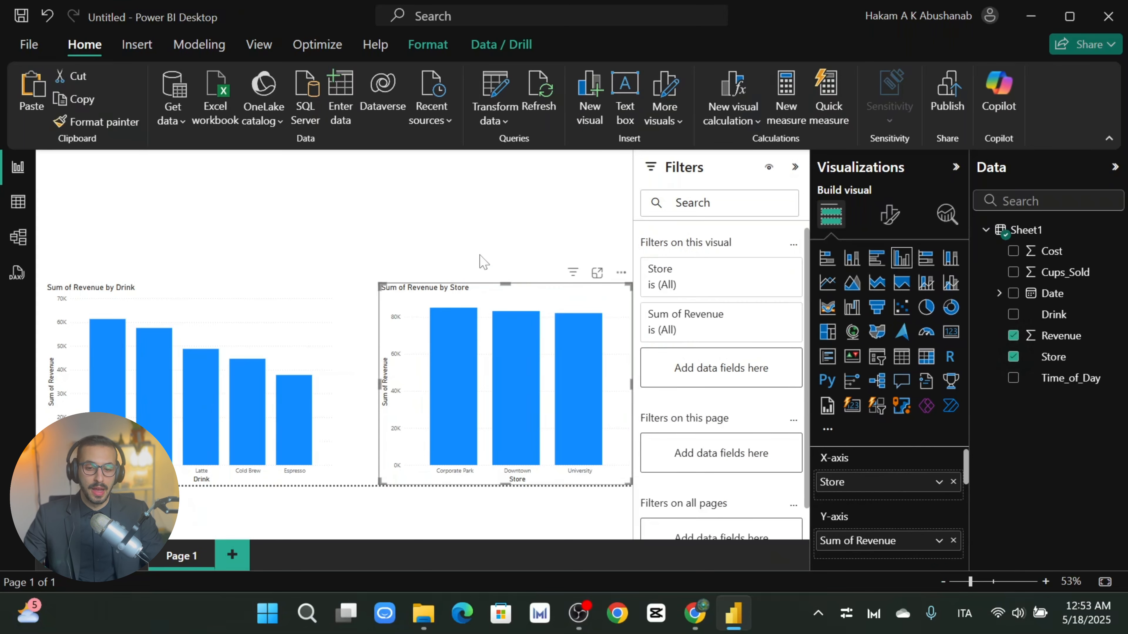
click(481, 232)
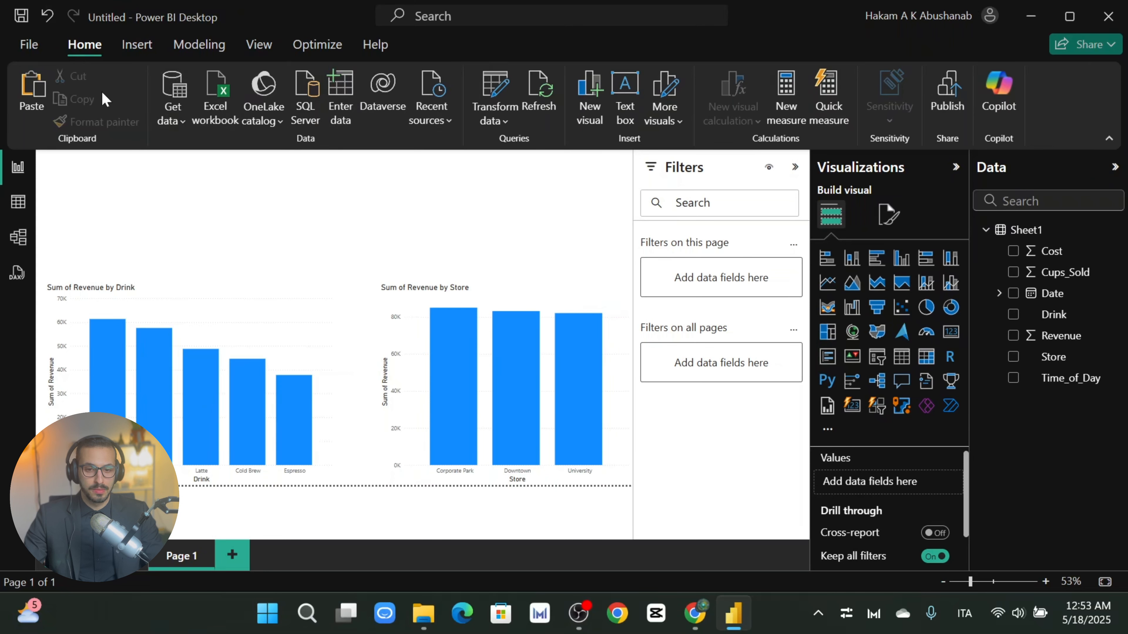
click(473, 287)
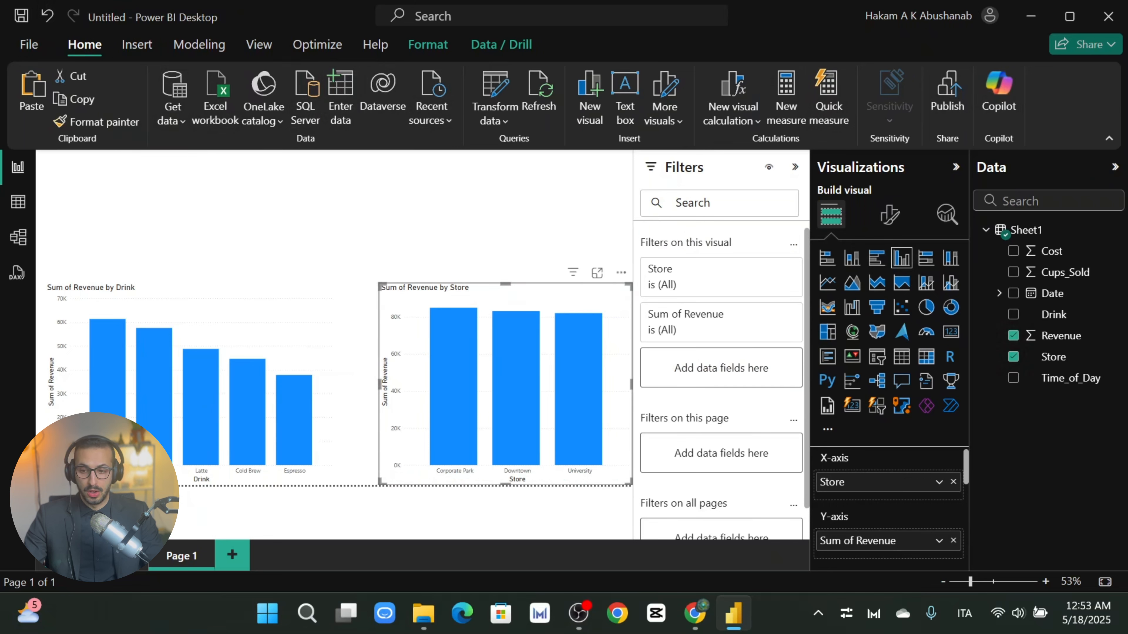
click(1083, 205)
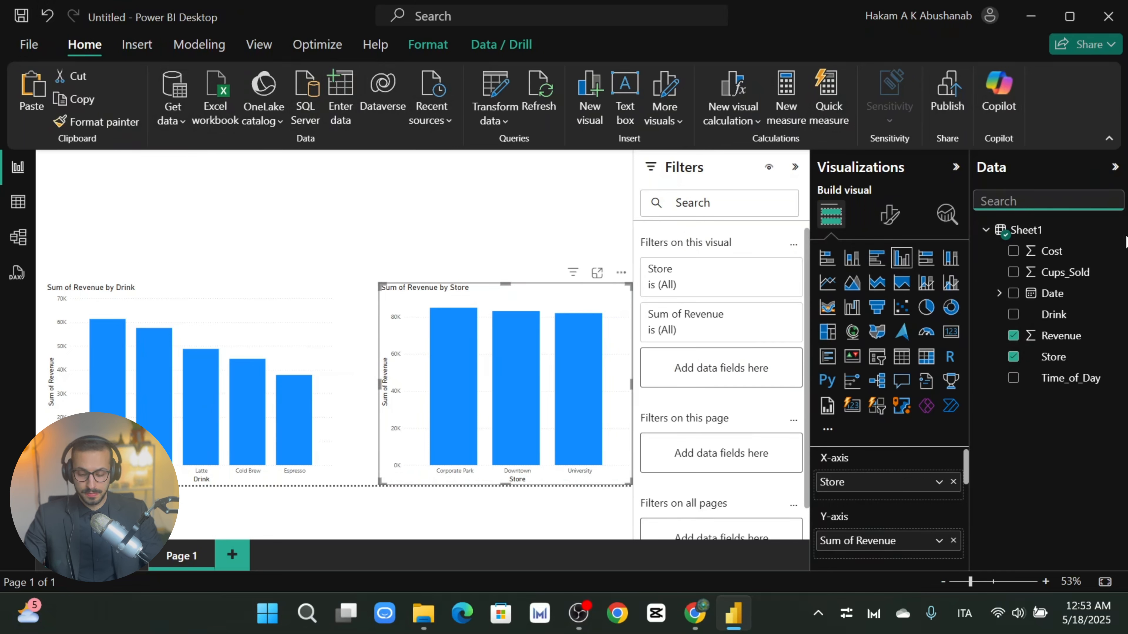
click(583, 236)
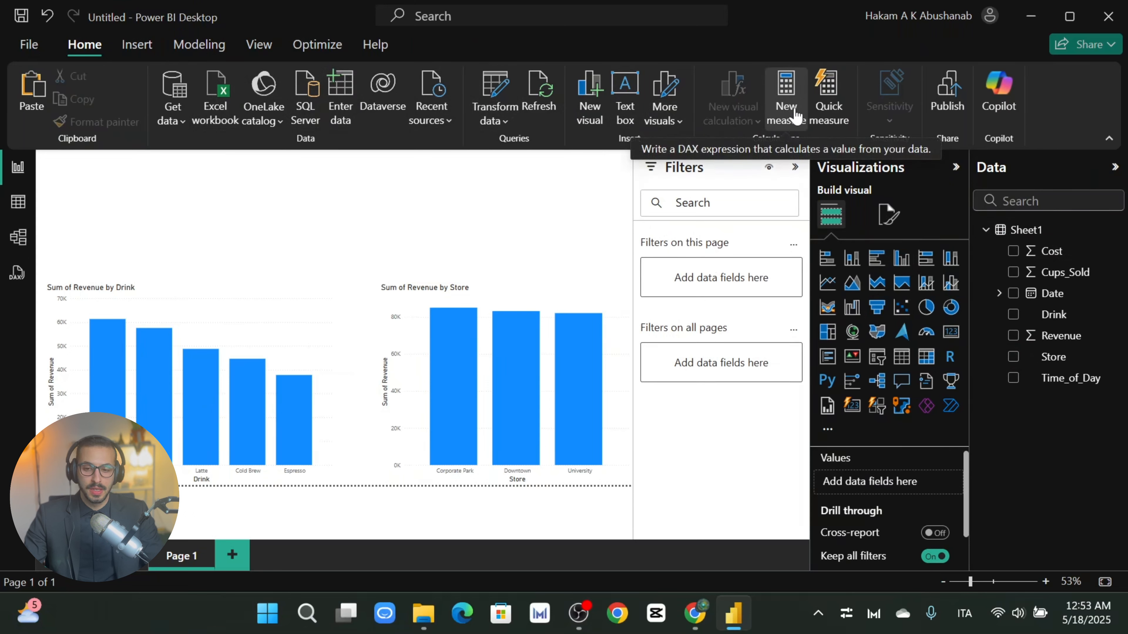
Step: Start a new measure in the Sheet1 table and clear its default formula text
click(626, 315)
click(459, 229)
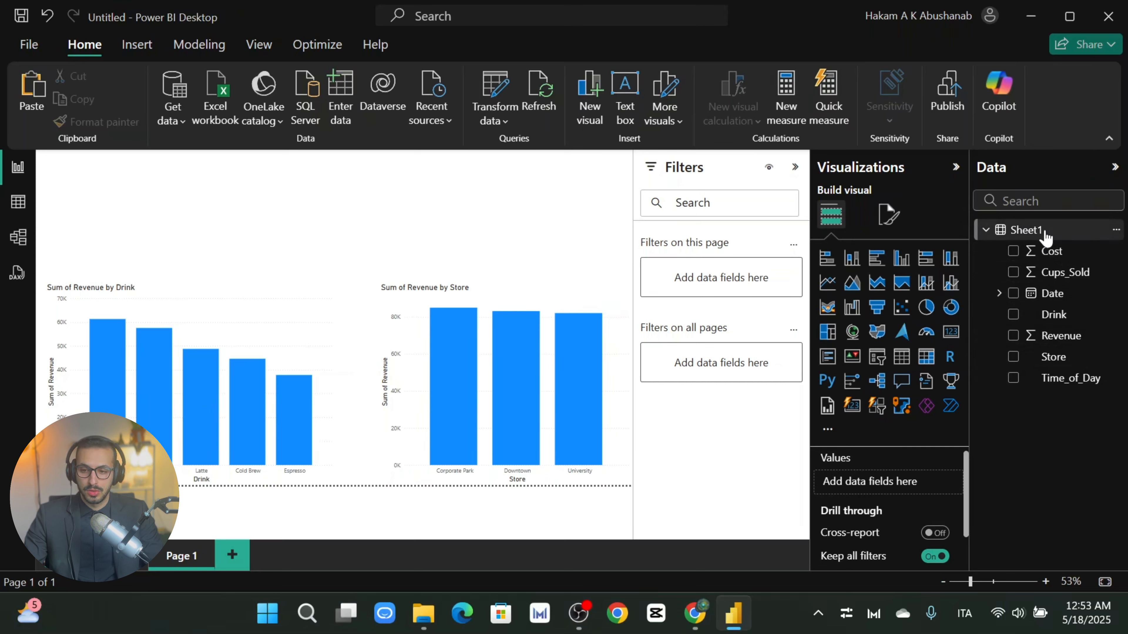
click(1116, 230)
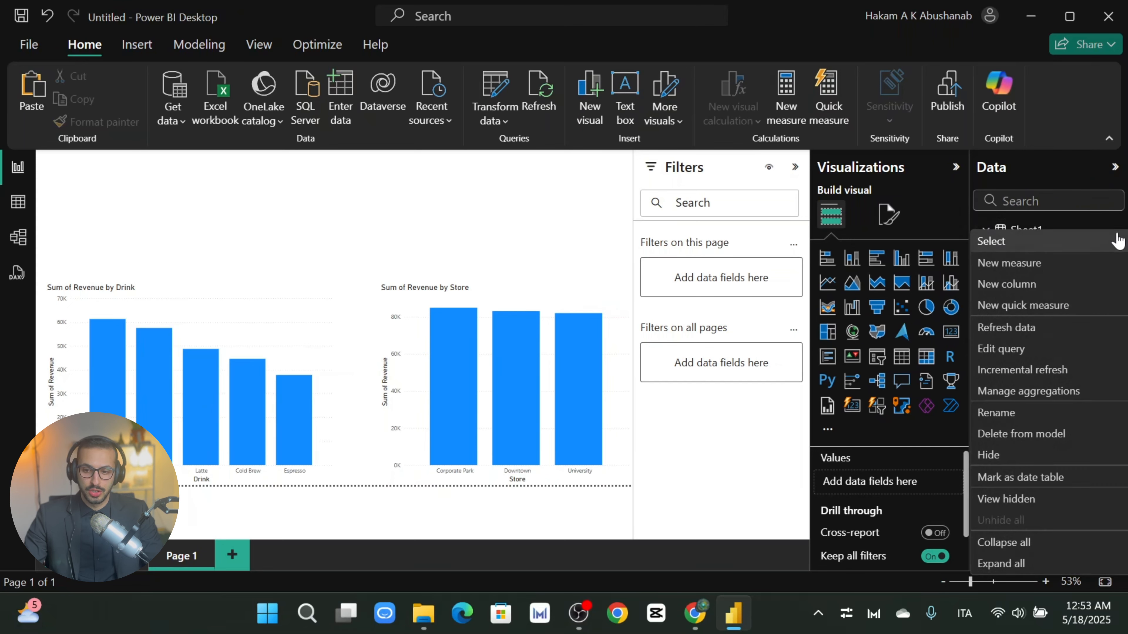
click(1008, 263)
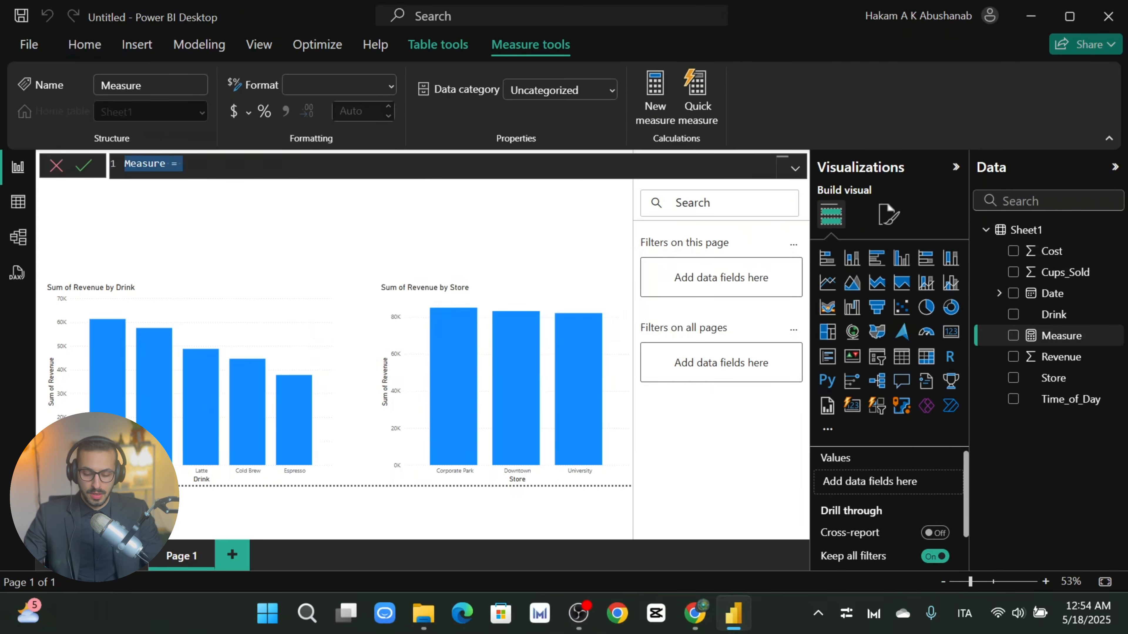
key(BackSpace)
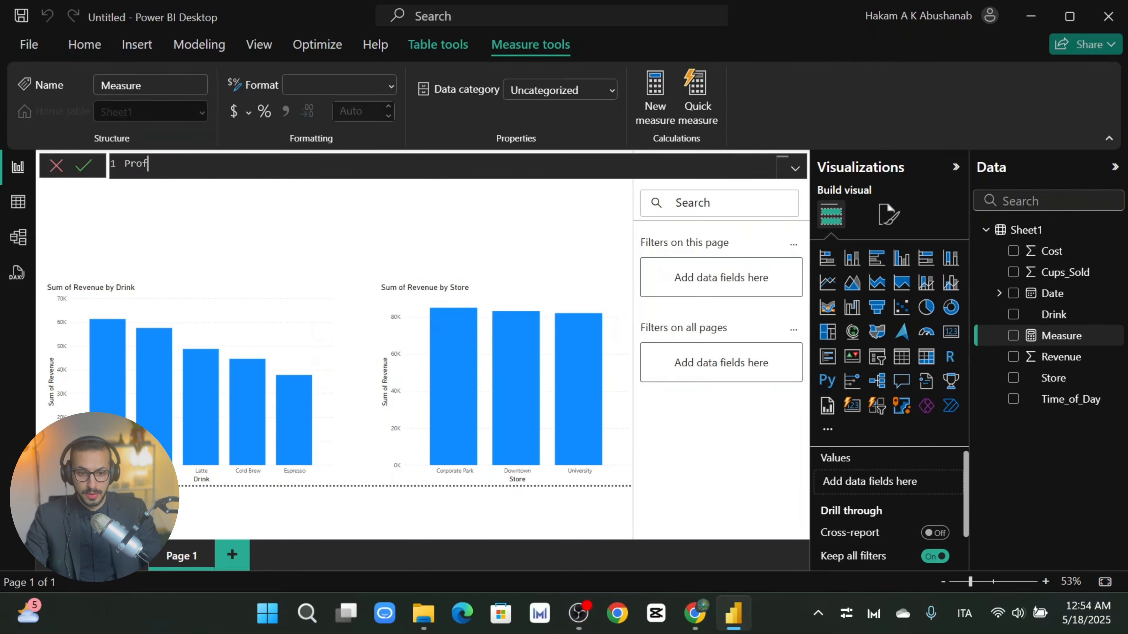
Step: Begin the formula as Profit = sum(Sheet1[Revenue])
text(Profi)
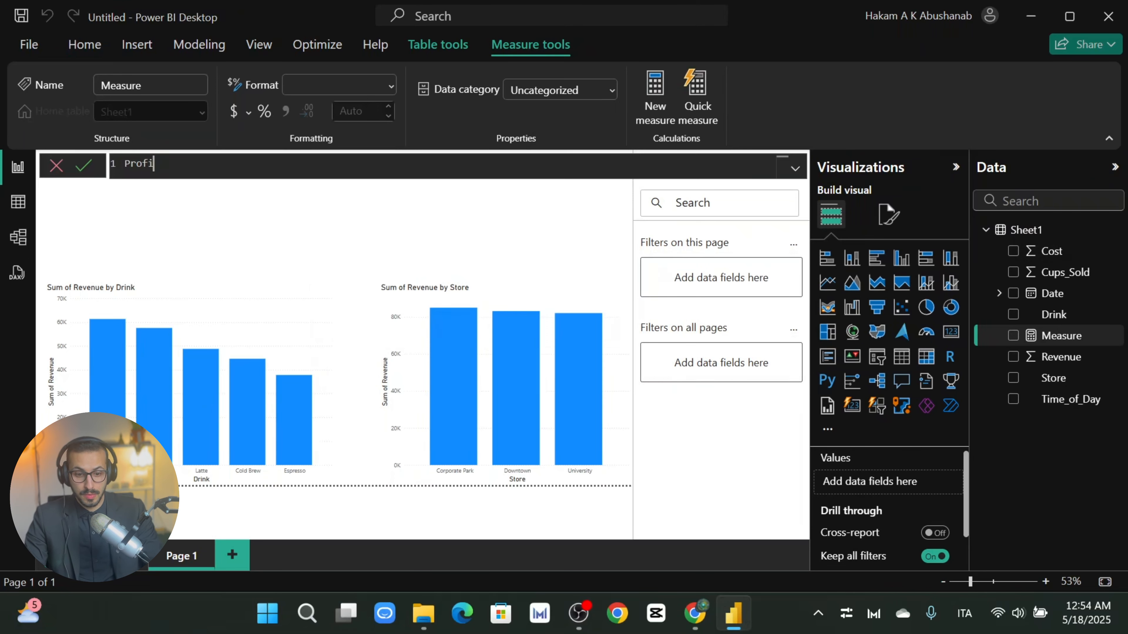
text(t)
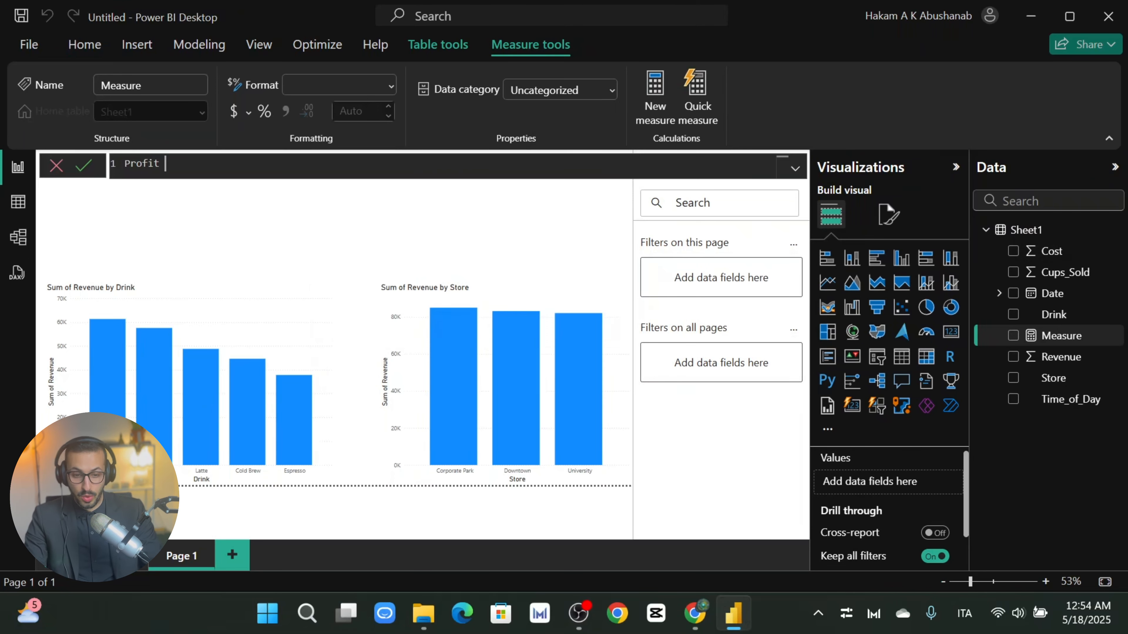
text( = d)
key(BackSpace)
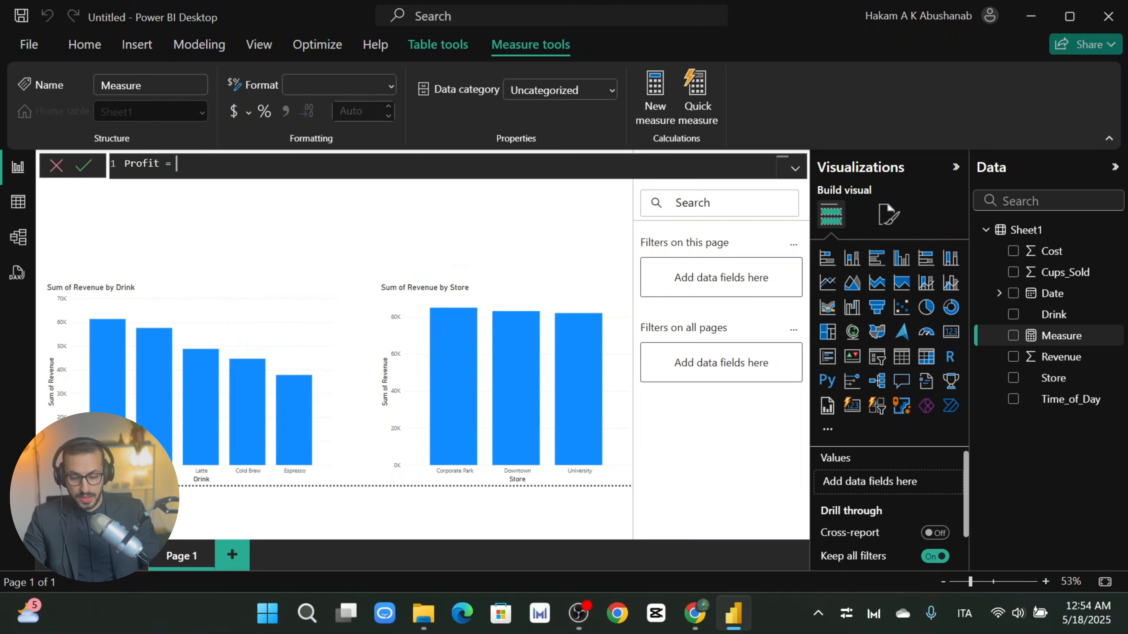
text(Reve)
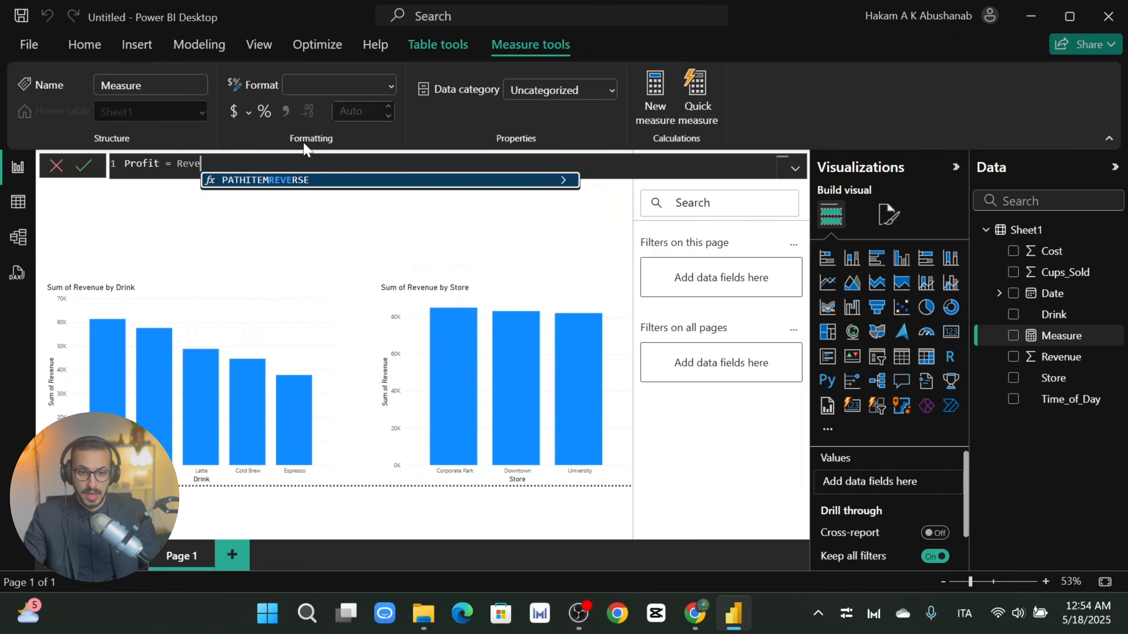
key(BackSpace)
key(BackSpace)
key(BackSpace)
key(BackSpace)
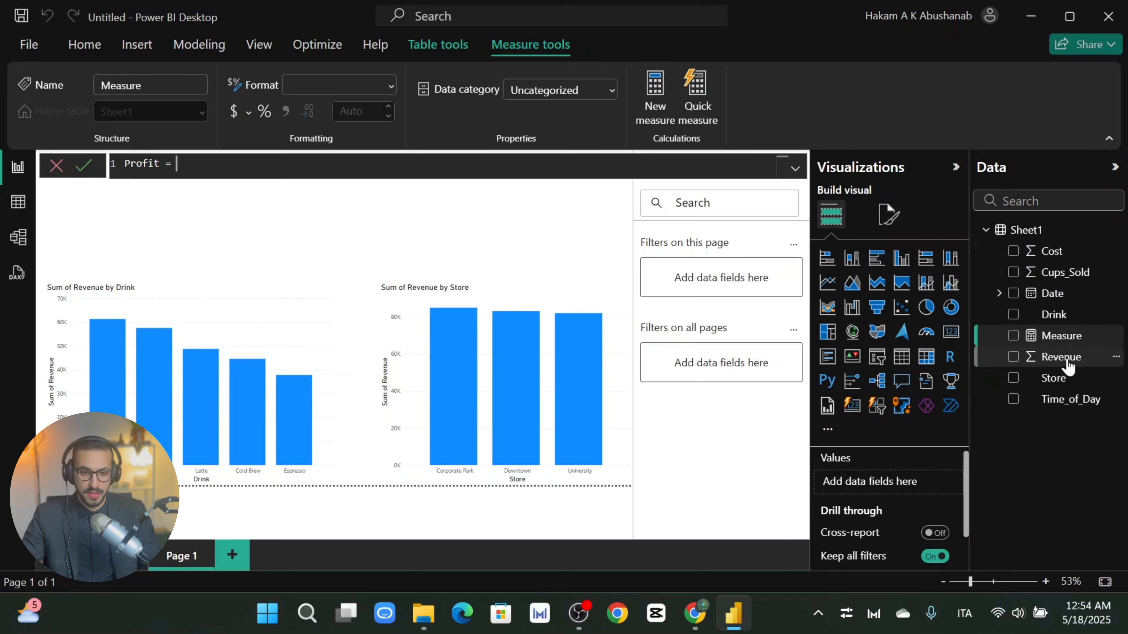
text(su)
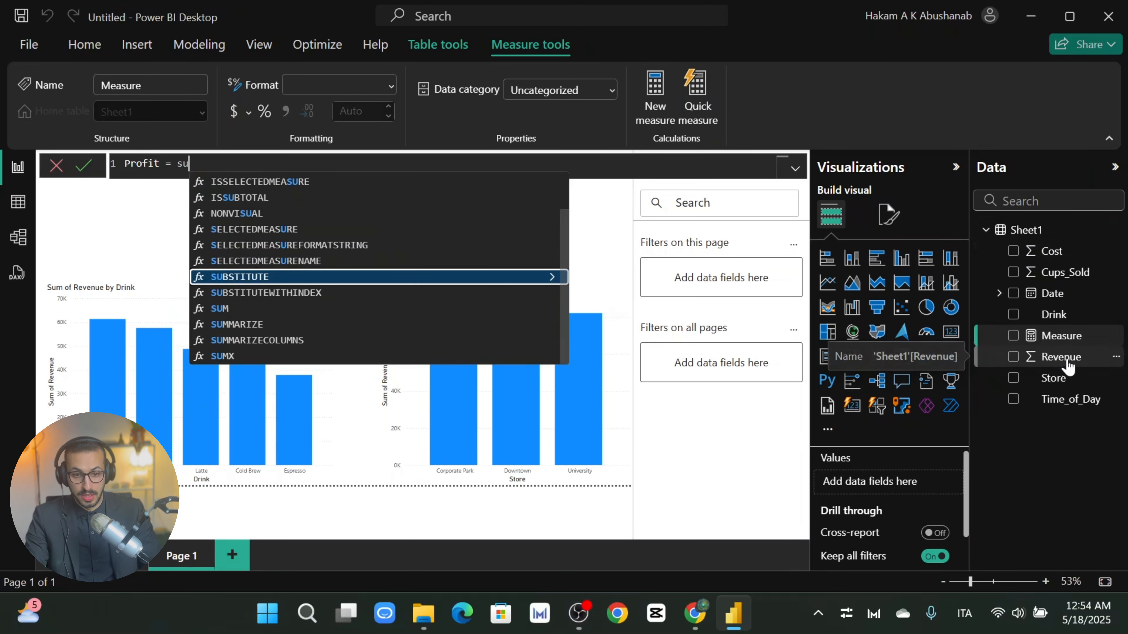
text(m()
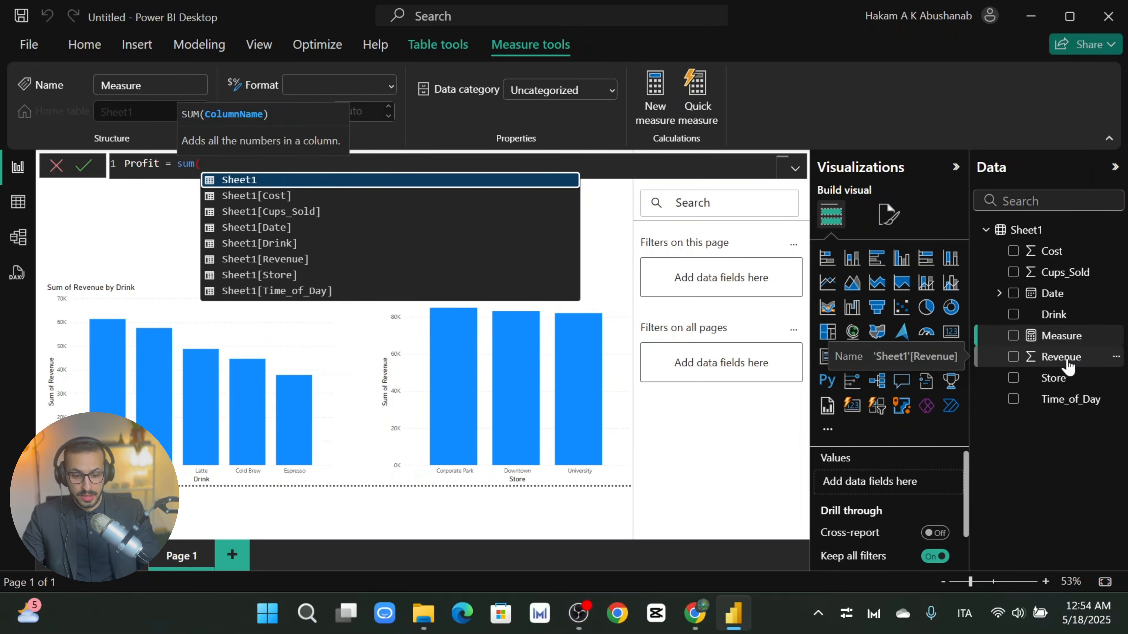
text(rev)
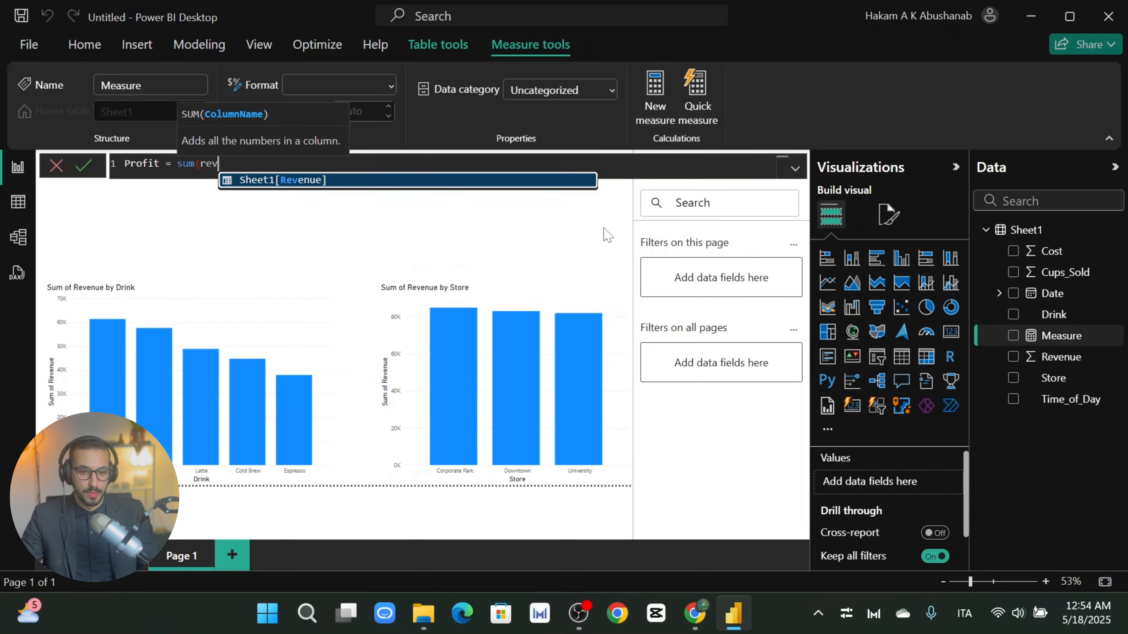
drag(218, 164, 194, 164)
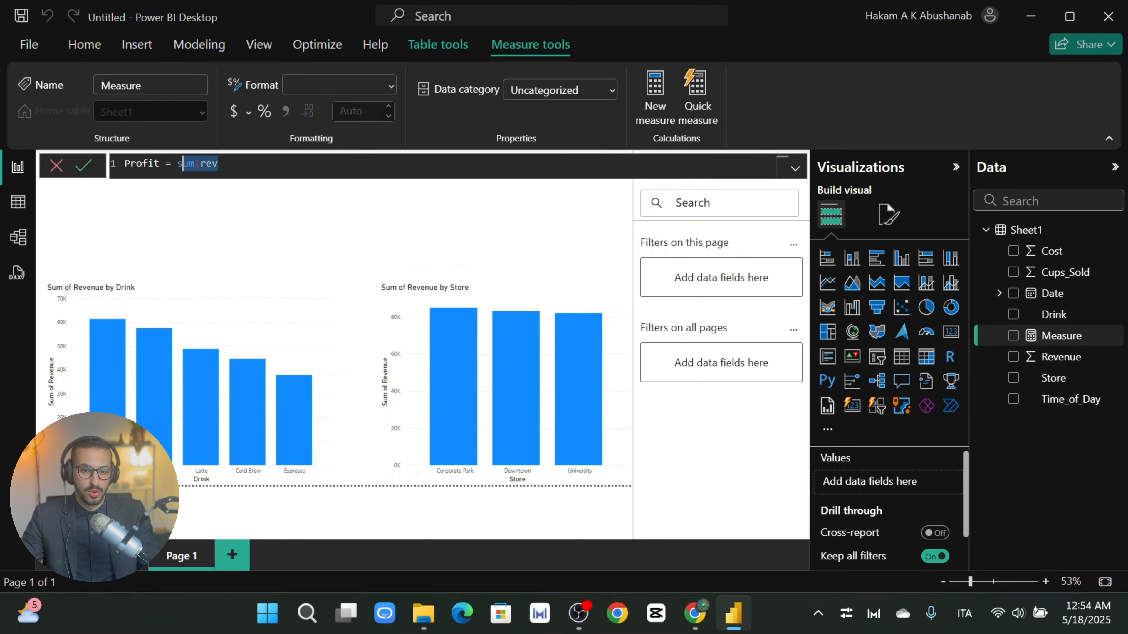
key(BackSpace)
key(BackSpace)
text(reve)
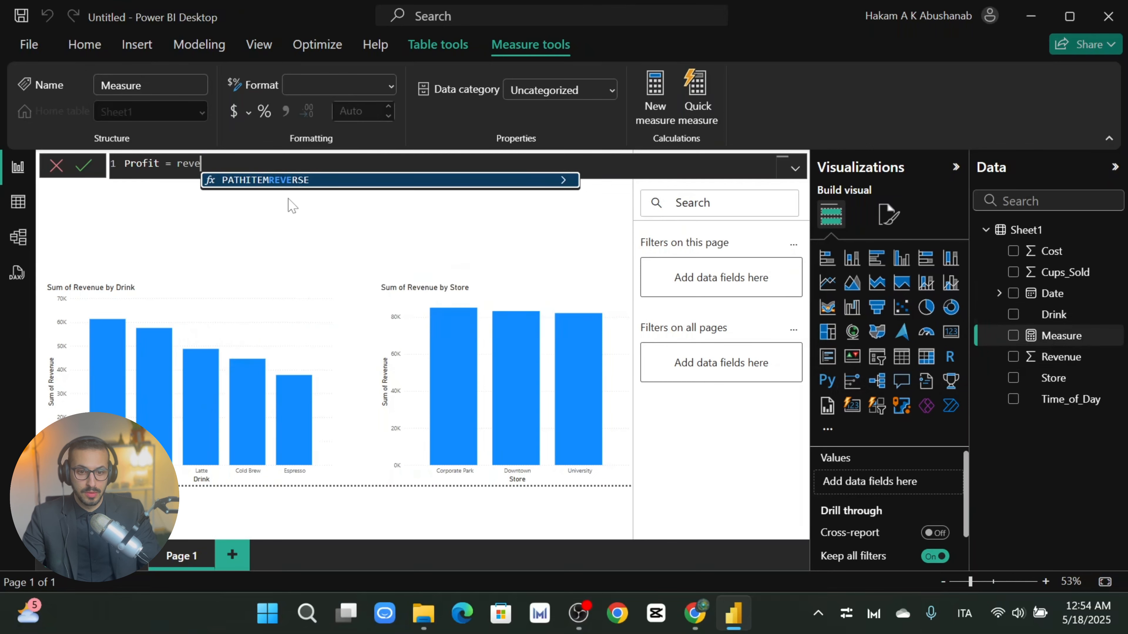
key(BackSpace)
key(BackSpace)
key(BackSpace)
key(BackSpace)
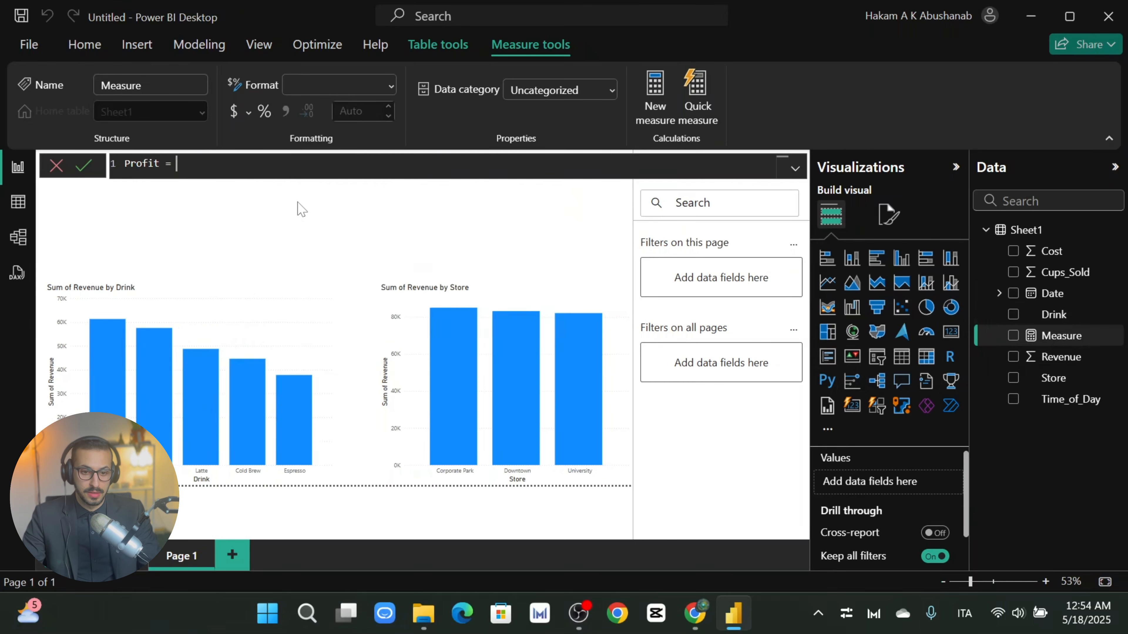
text(sum()
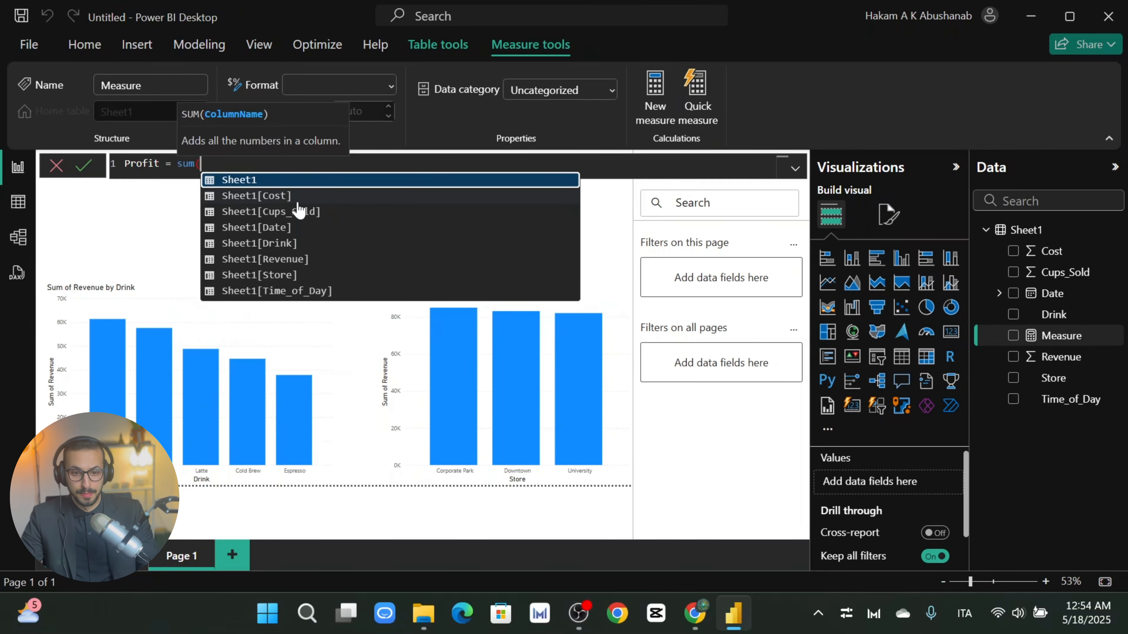
text(reven)
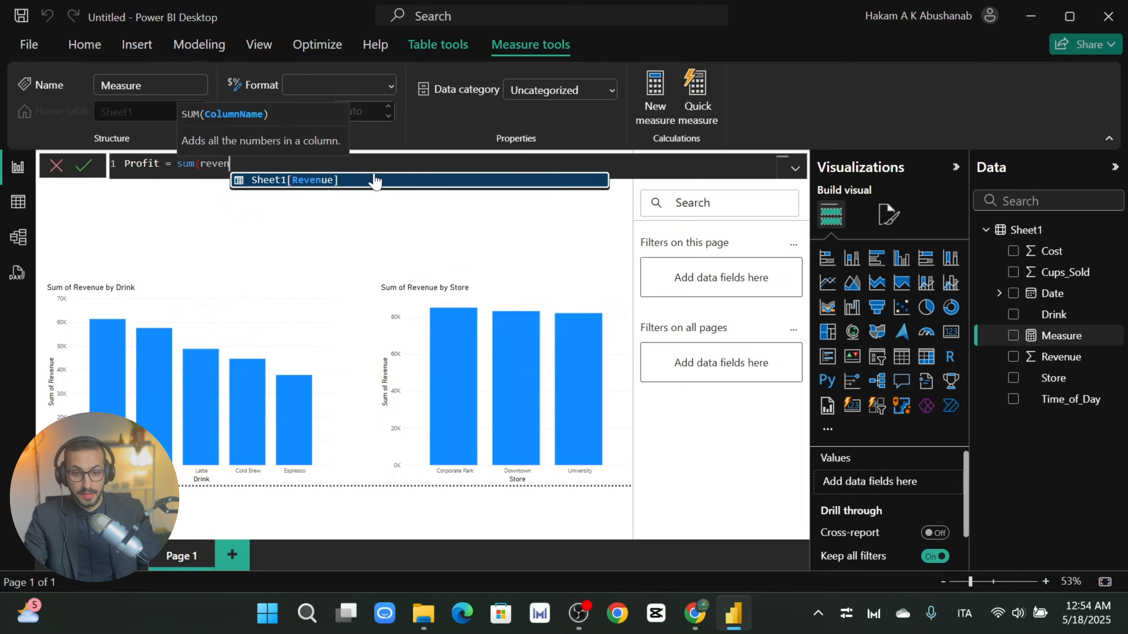
click(332, 181)
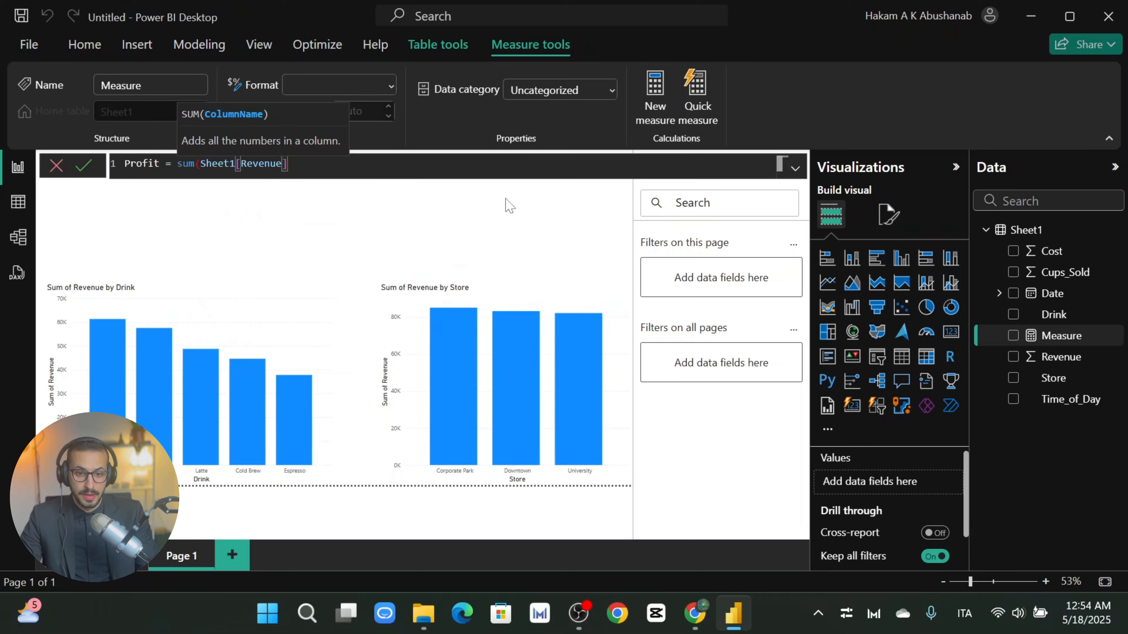
Step: Complete the formula by subtracting sum(Sheet1[Cost])
text() - )
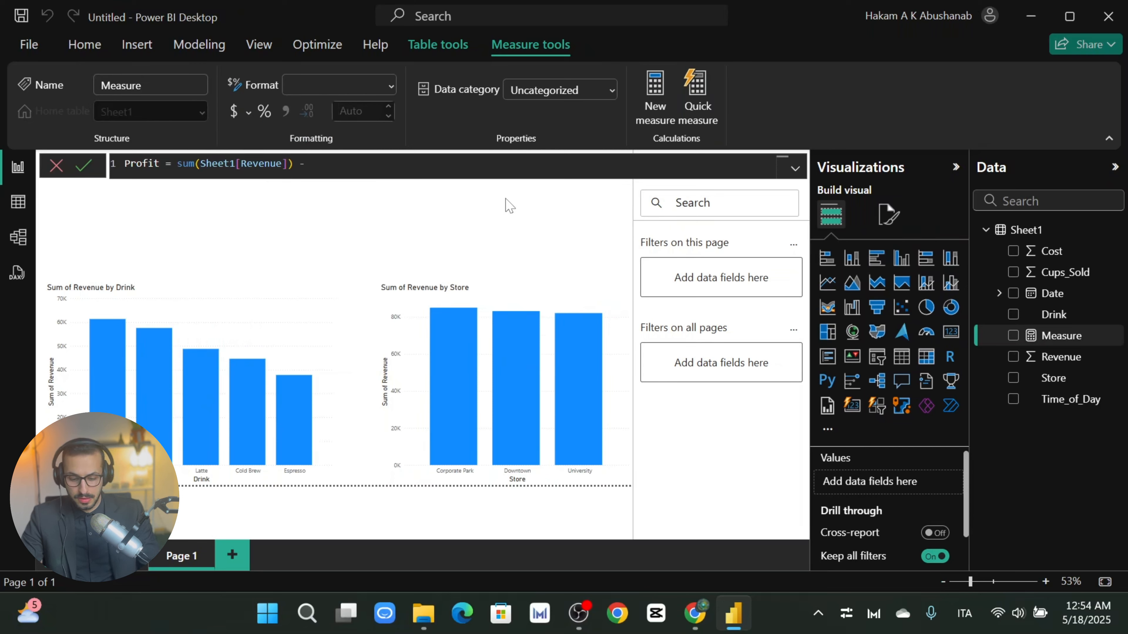
text(sum())
key(BackSpace)
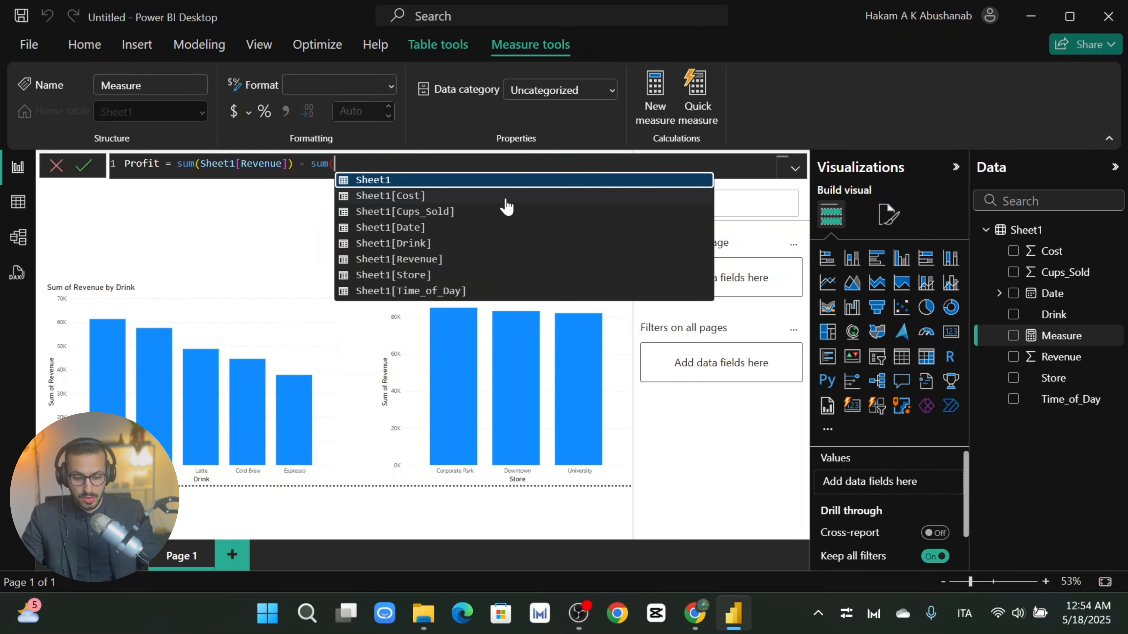
click(506, 200)
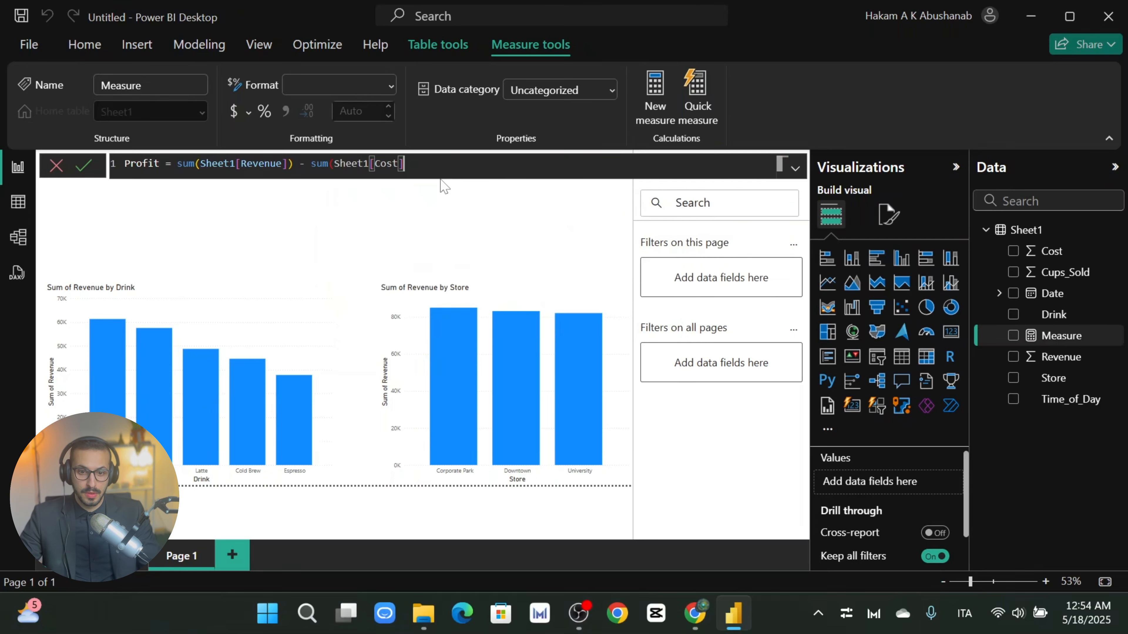
text())
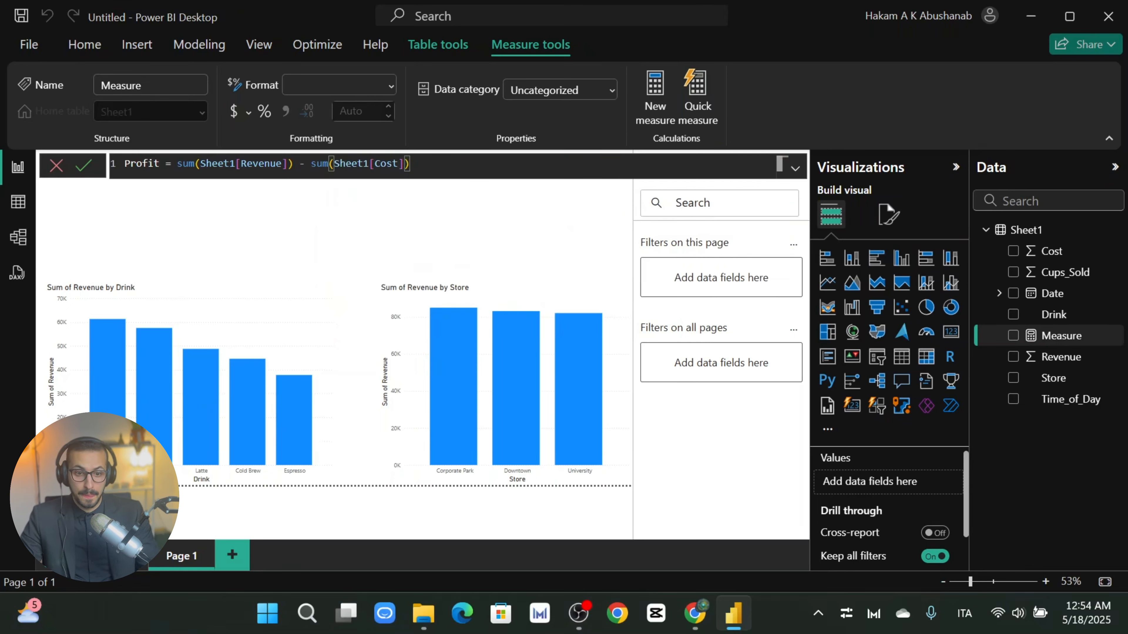
Step: Commit the Profit measure and clear the chart selection on the page
key(Return)
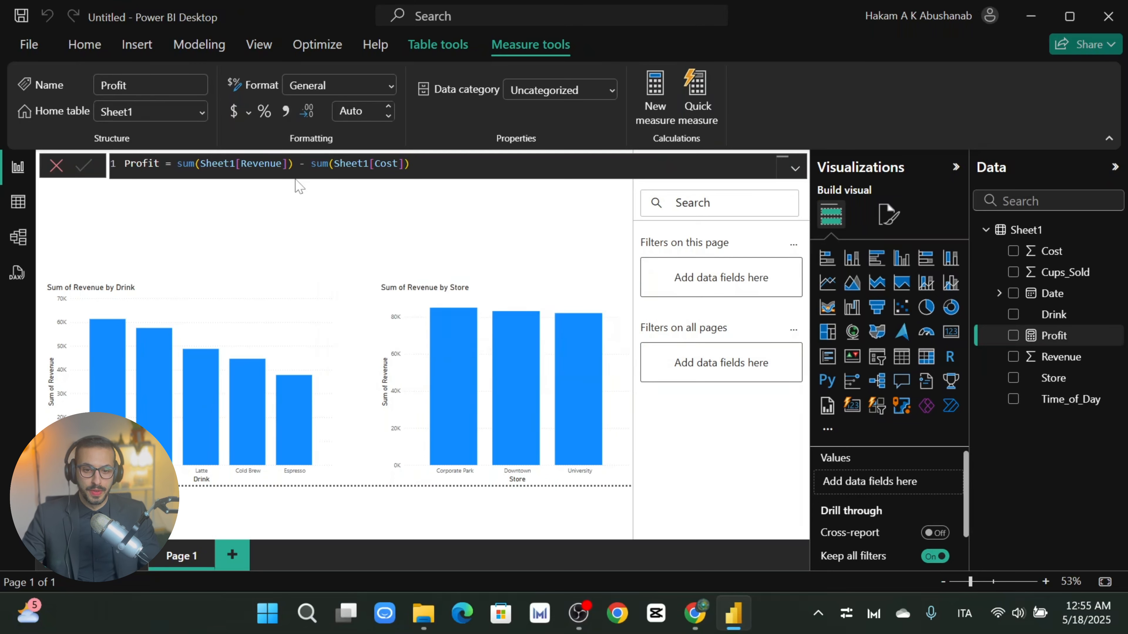
click(240, 322)
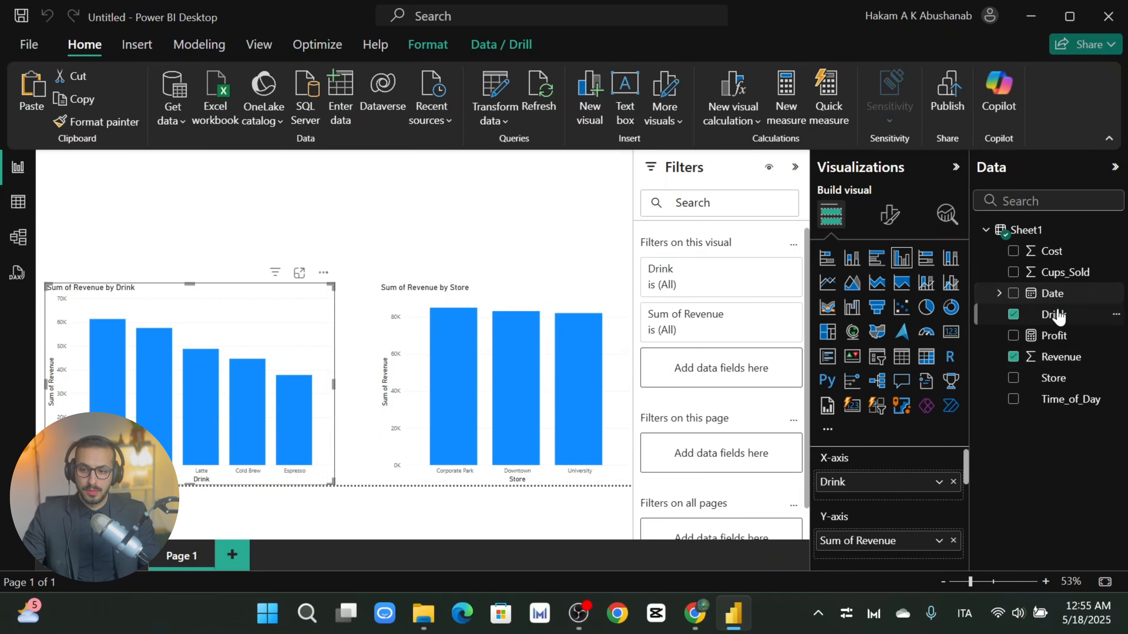
click(536, 302)
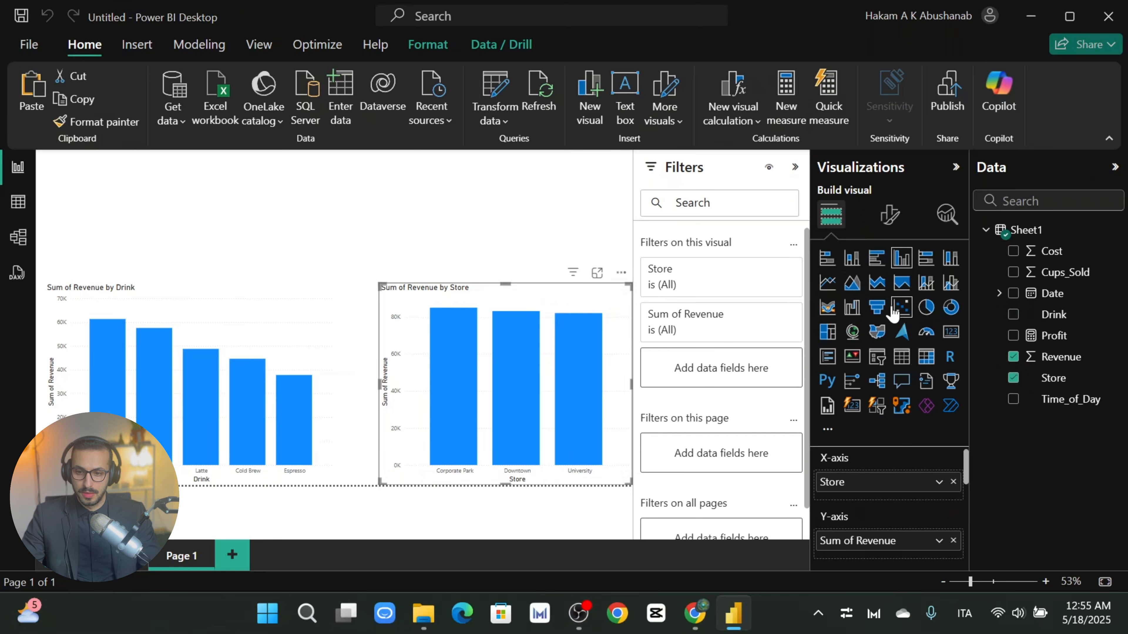
click(566, 236)
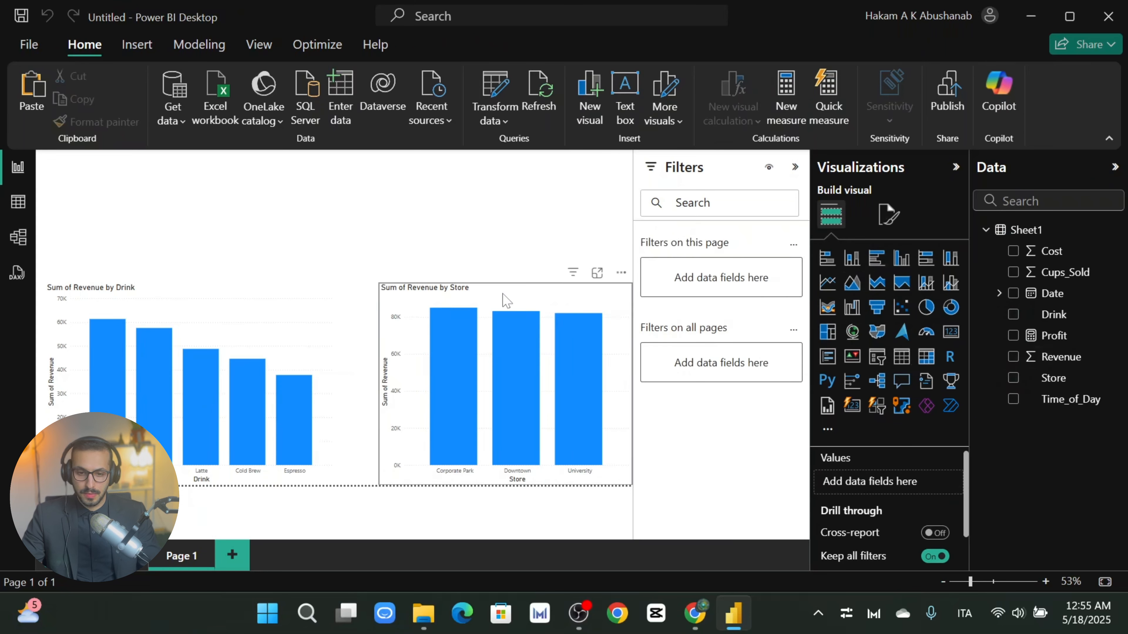
Step: Duplicate the Sum of Revenue by Store chart and place a shortened copy at the upper middle
mouse_move(529, 306)
mouse_down()
mouse_move(512, 292)
mouse_move(511, 146)
mouse_move(548, 173)
mouse_move(550, 306)
mouse_up()
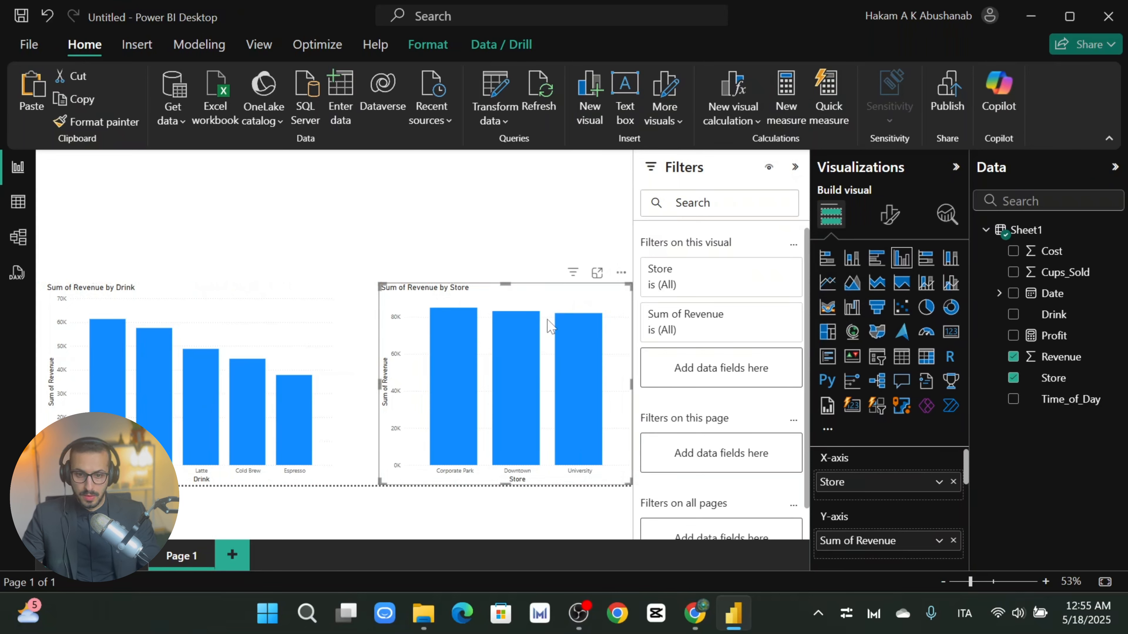
drag(521, 306, 407, 195)
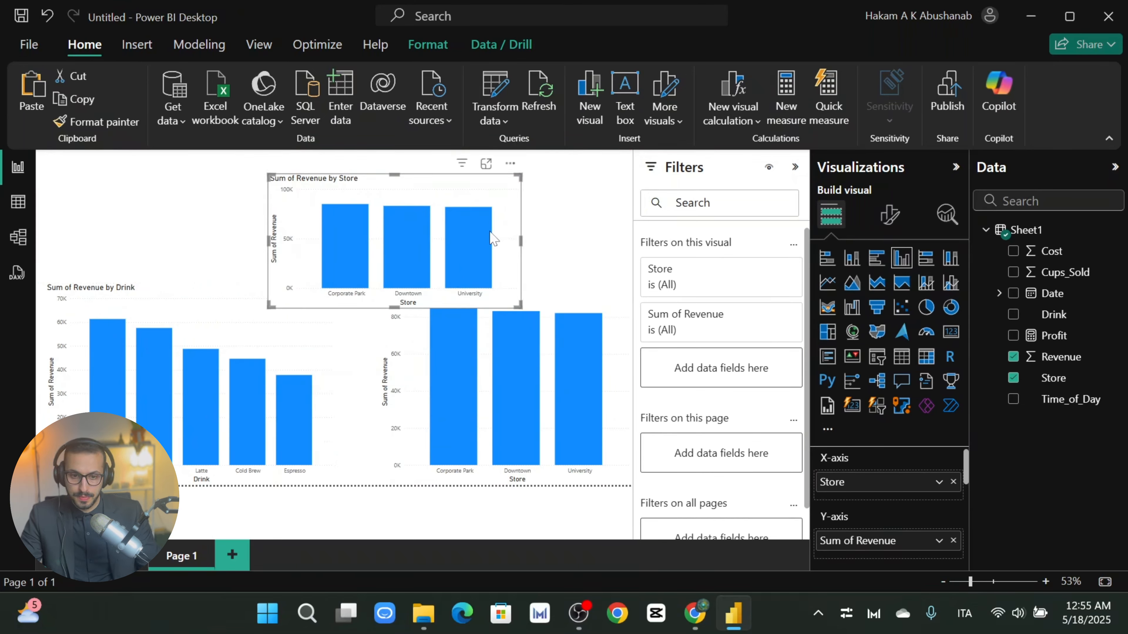
drag(434, 194, 384, 185)
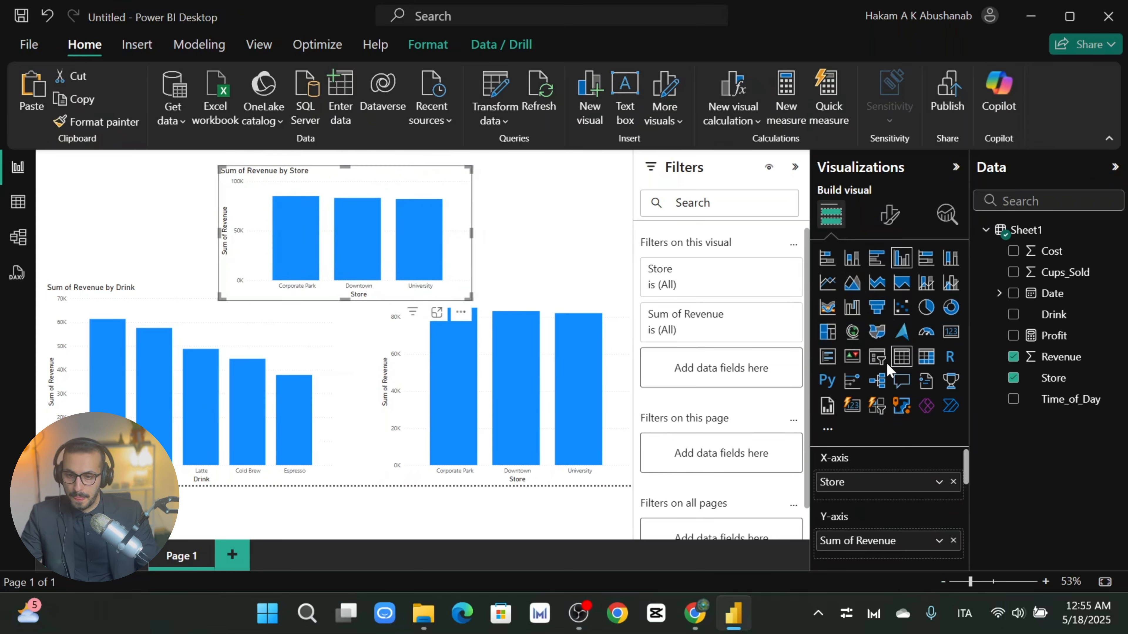
Step: Turn the copied chart into a compact Sum of Revenue card at the page top
click(950, 332)
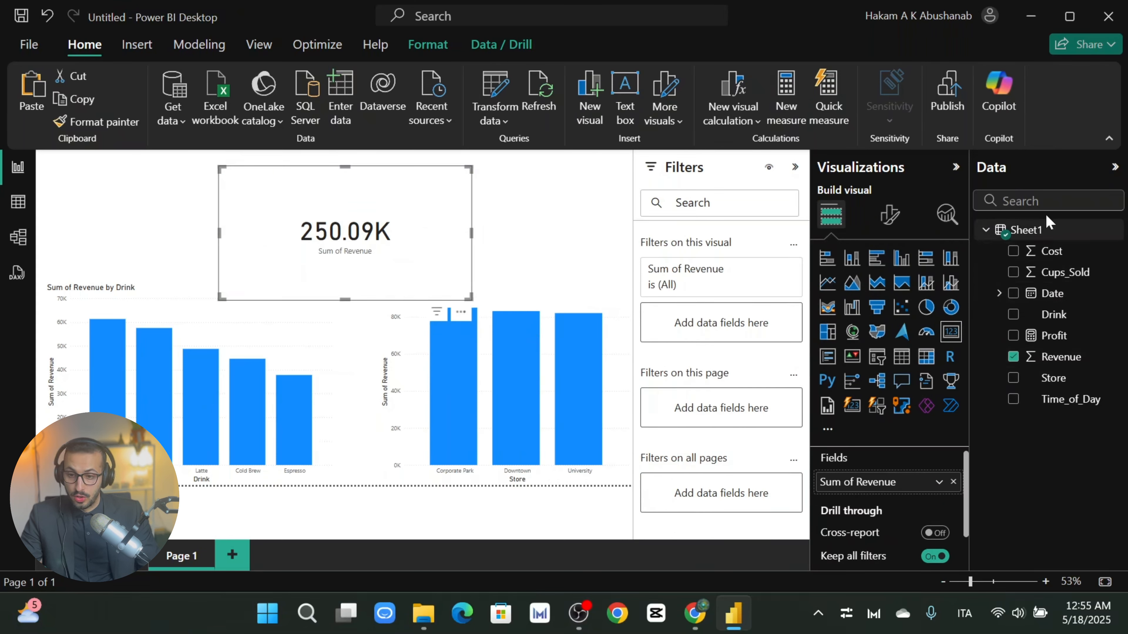
click(1005, 201)
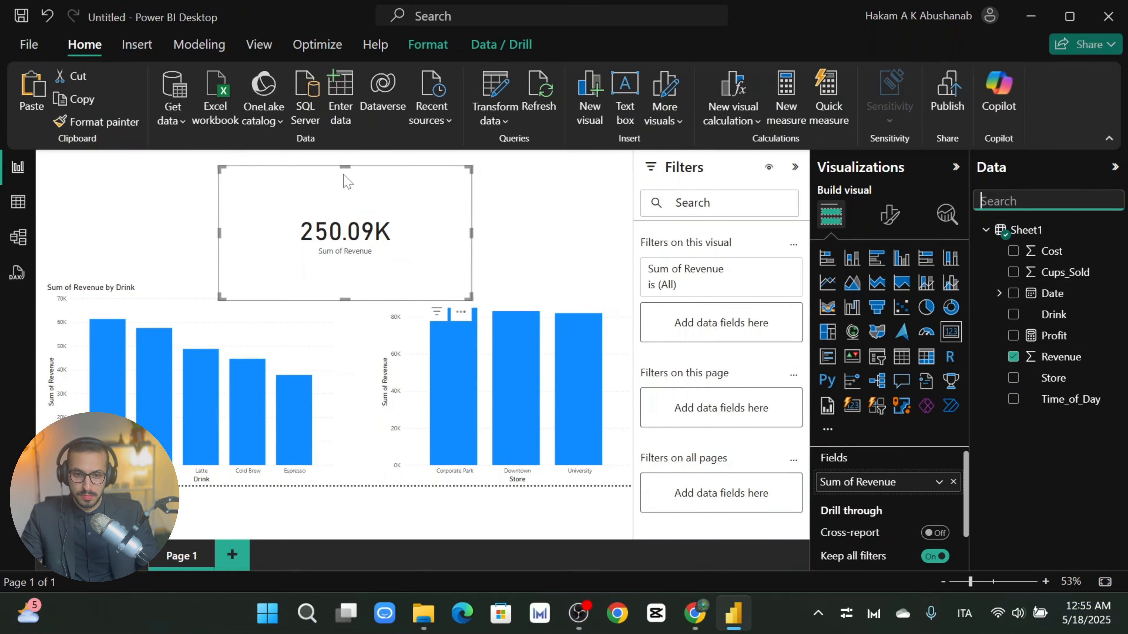
mouse_move(345, 180)
mouse_down()
mouse_move(317, 165)
mouse_move(337, 189)
mouse_up()
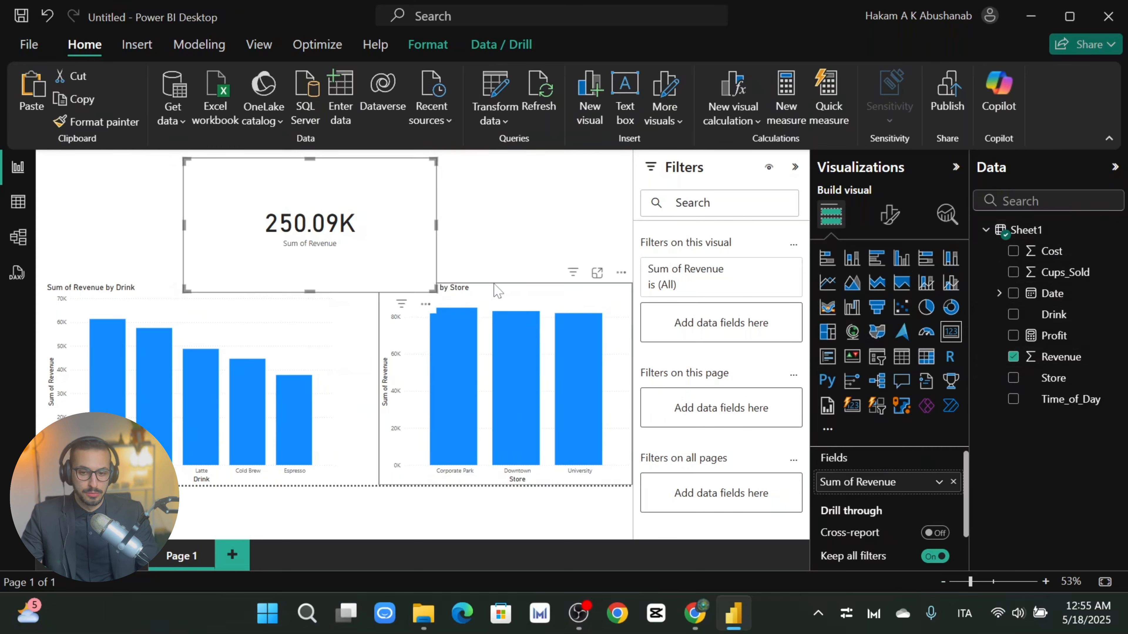
drag(310, 292, 313, 207)
drag(183, 184, 292, 183)
drag(407, 193, 393, 188)
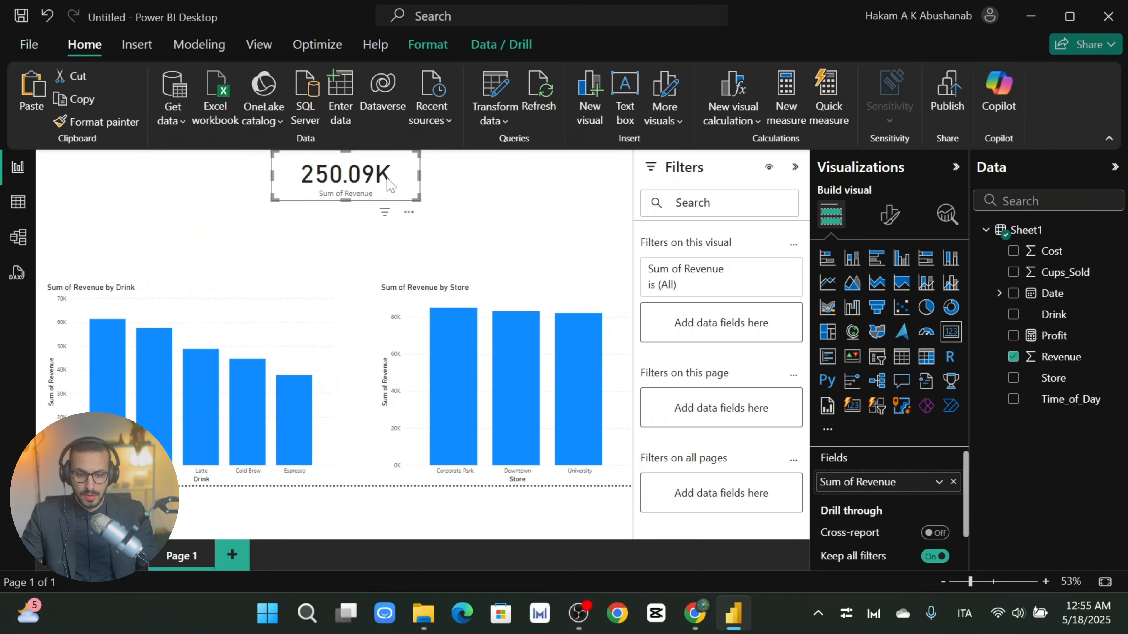
Step: Duplicate the revenue card beside the original and make it show Profit (140.91K)
key(ctrl+c)
key(ctrl+v)
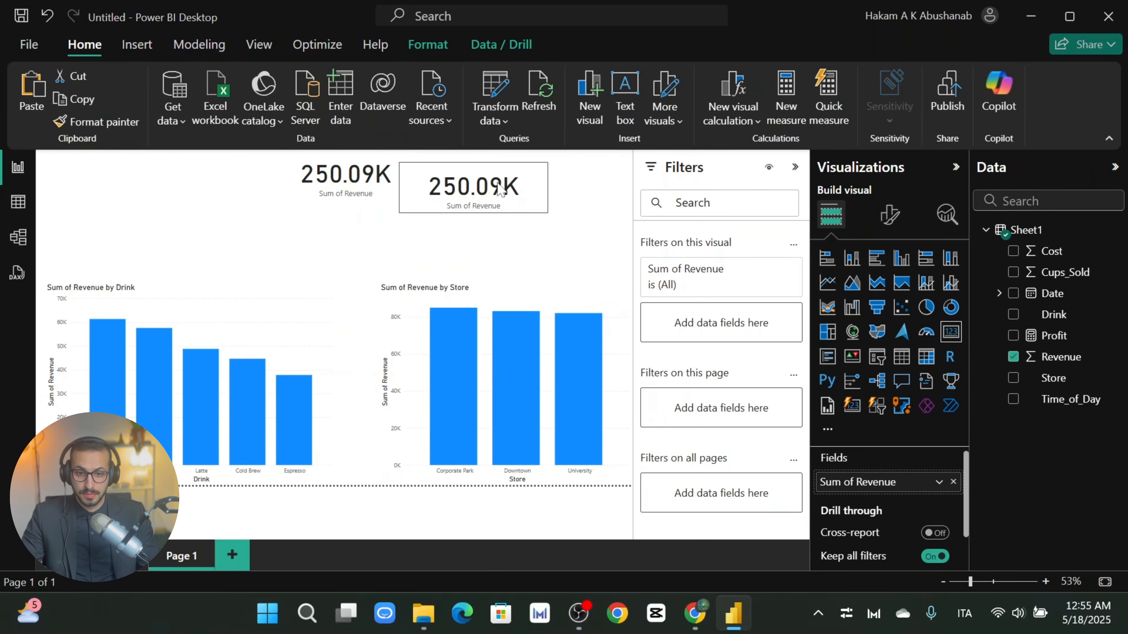
drag(500, 188, 513, 177)
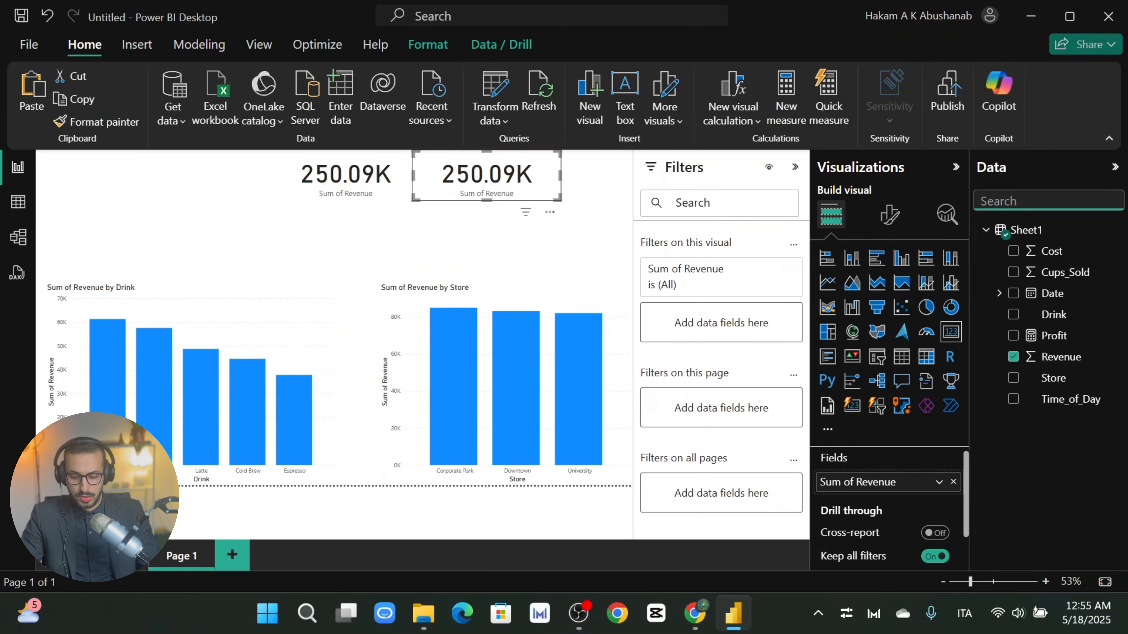
text(pro)
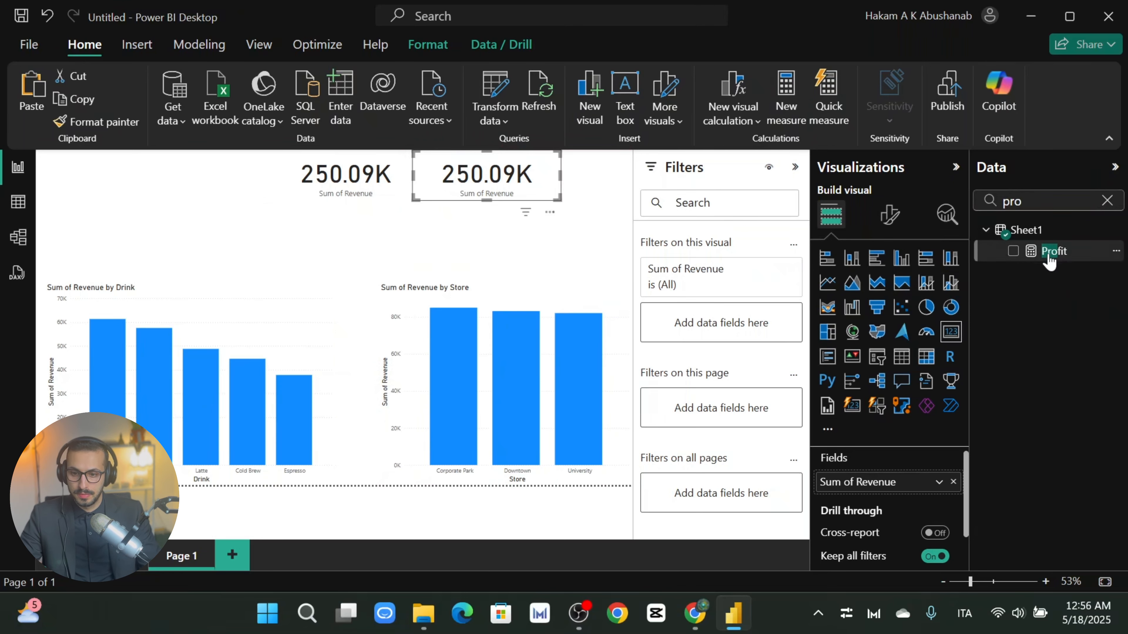
drag(1048, 261, 886, 484)
click(309, 176)
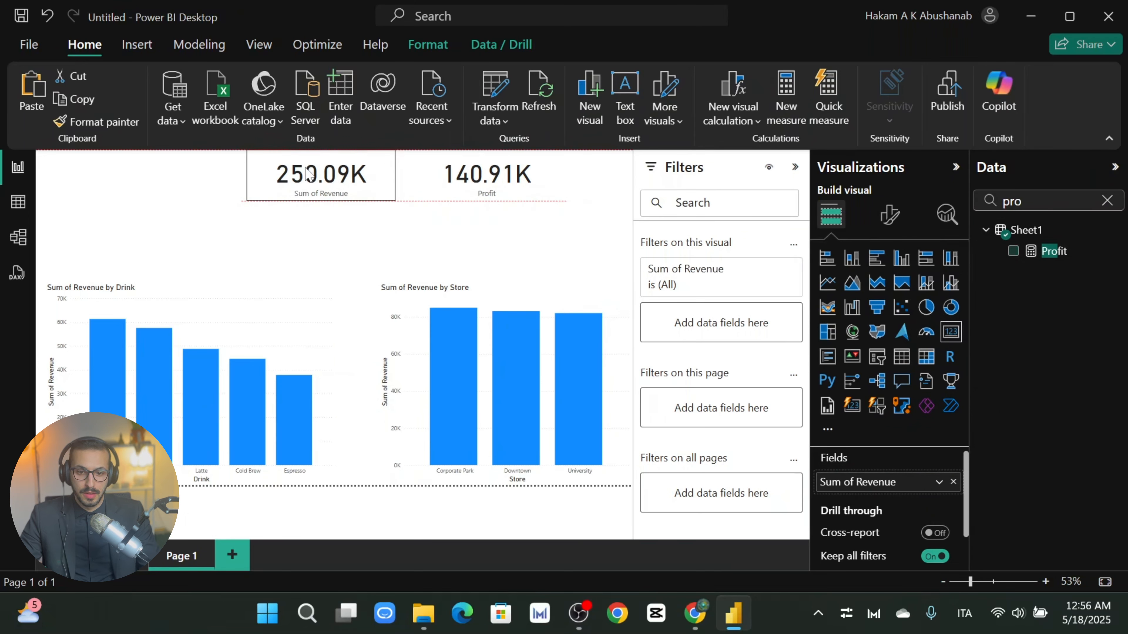
click(519, 192)
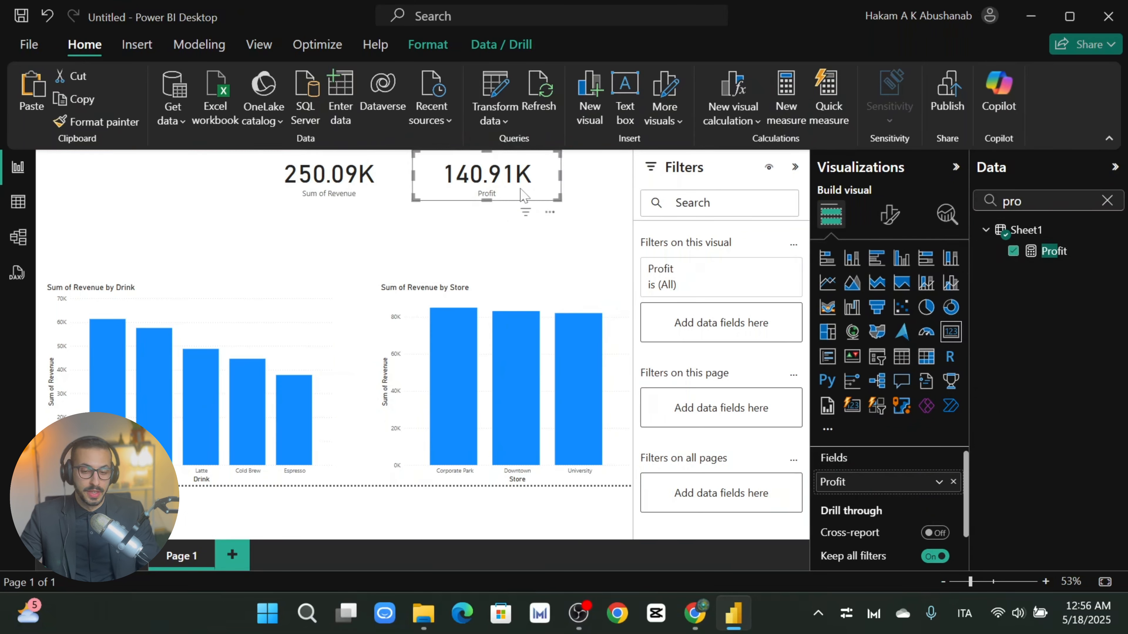
Step: Remove the 'pro' search filter from the Data pane field list
click(1107, 201)
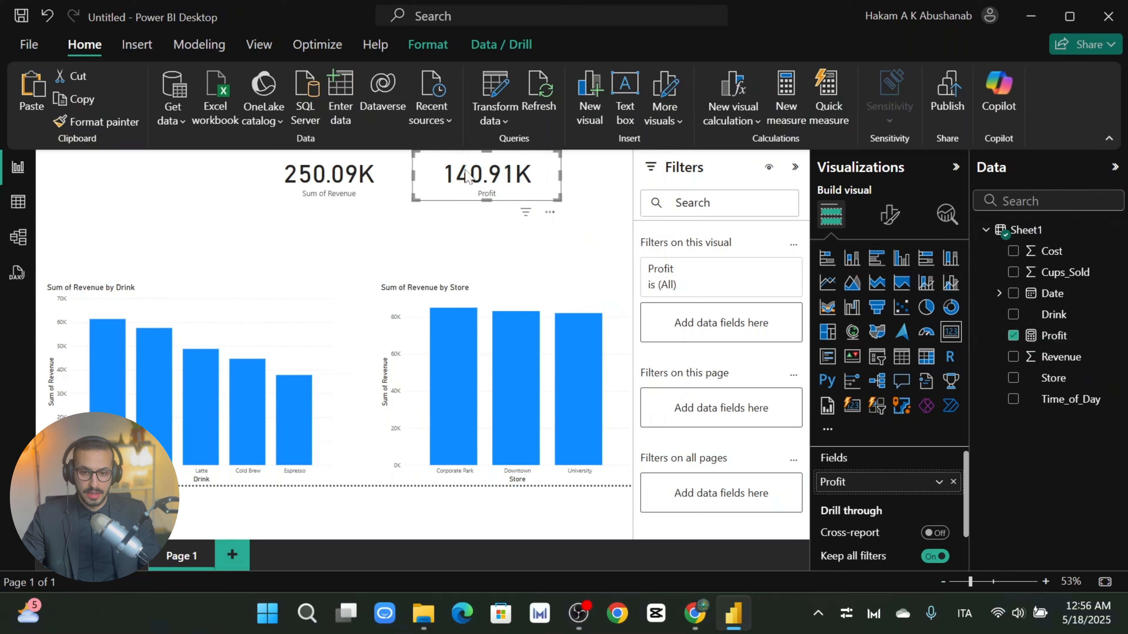
click(1048, 202)
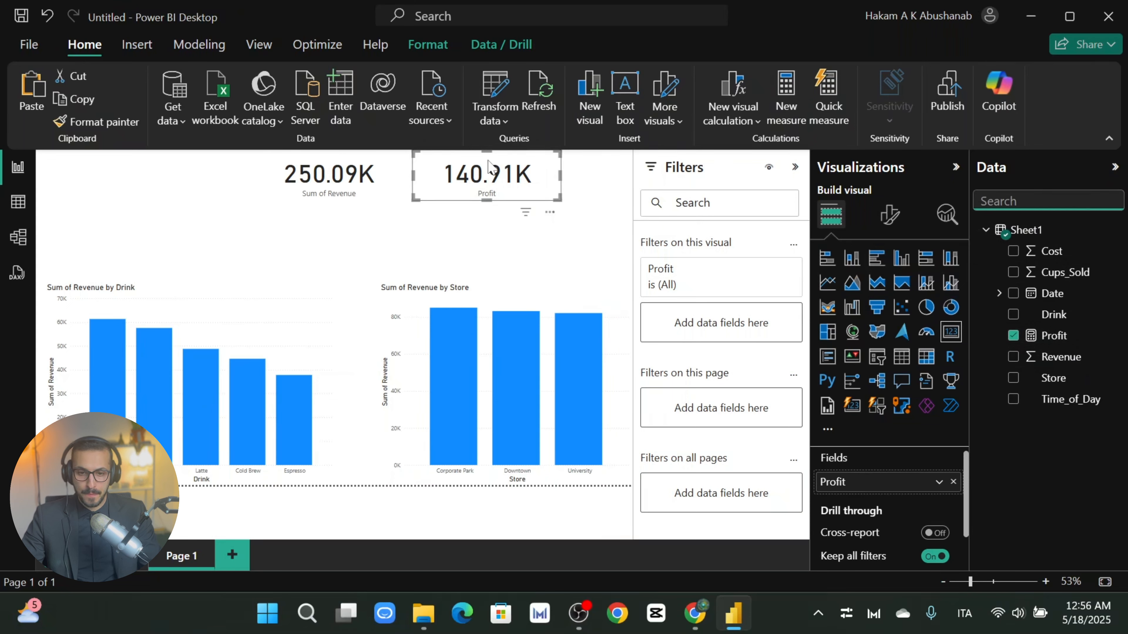
Step: Start a new Sheet1 measure reading Contribution margin % = ([Profit]
right_click(1116, 233)
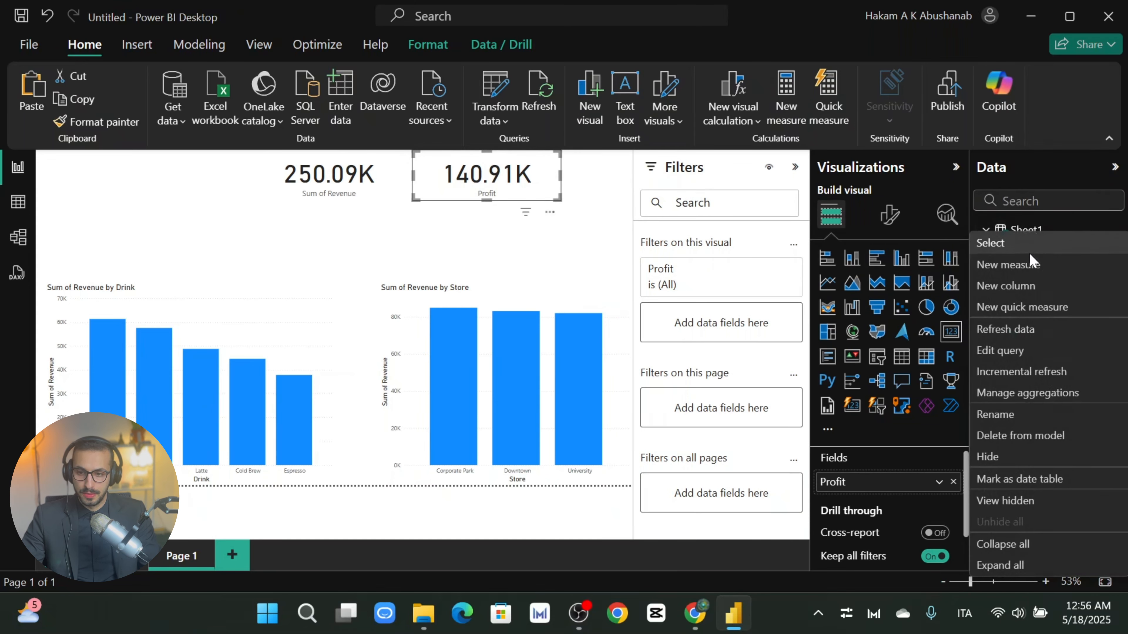
click(1020, 267)
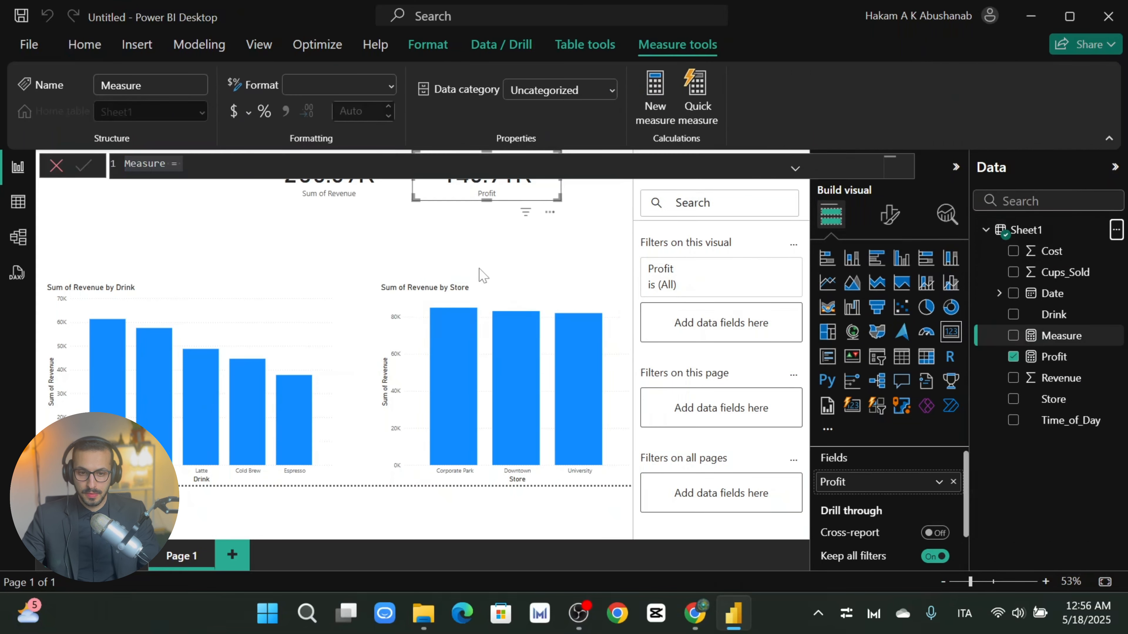
key(BackSpace)
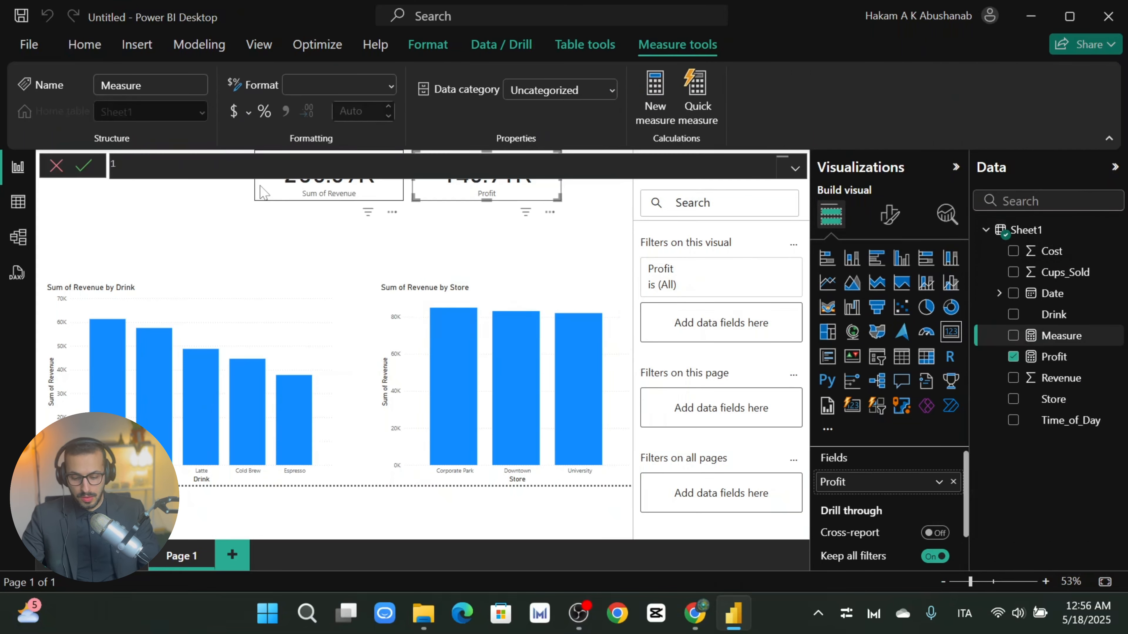
text(Contribution)
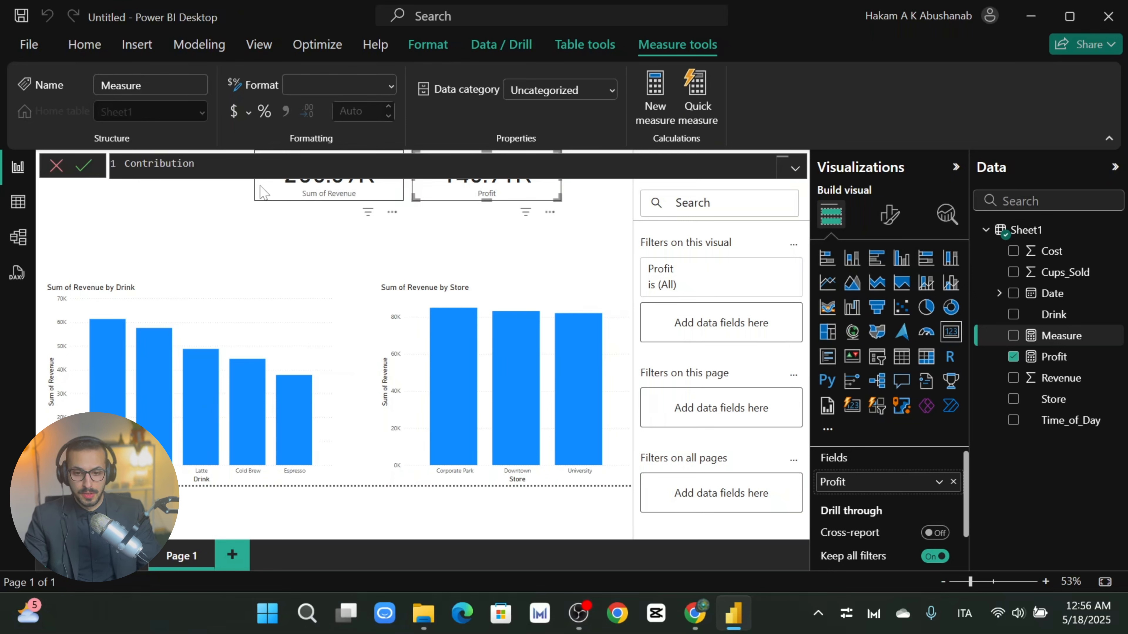
text( ma)
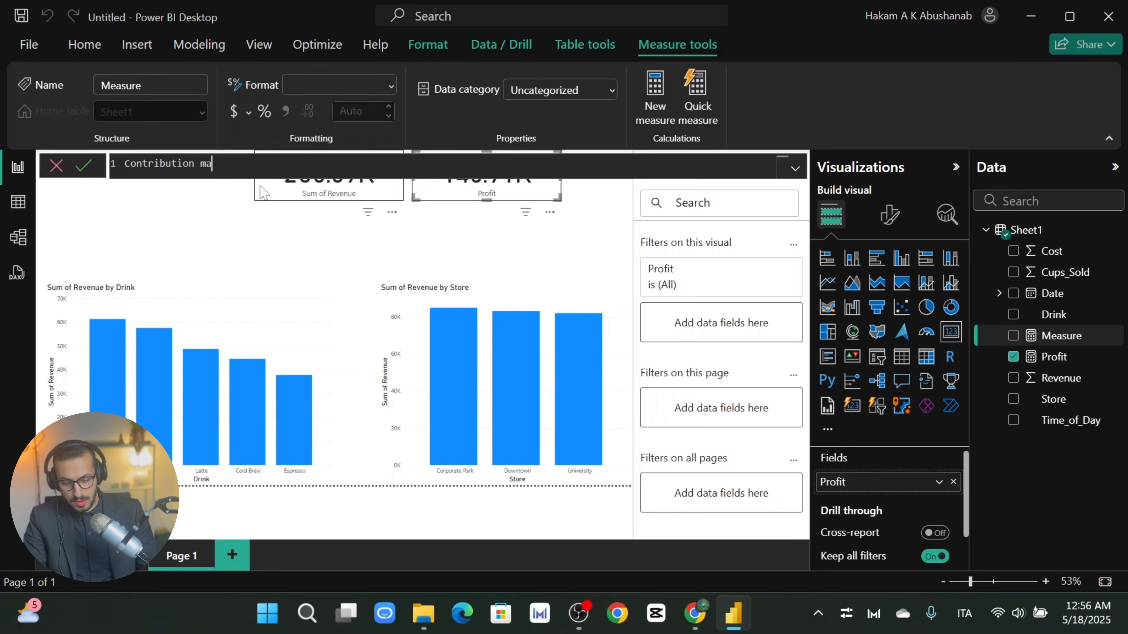
text(rgin % )
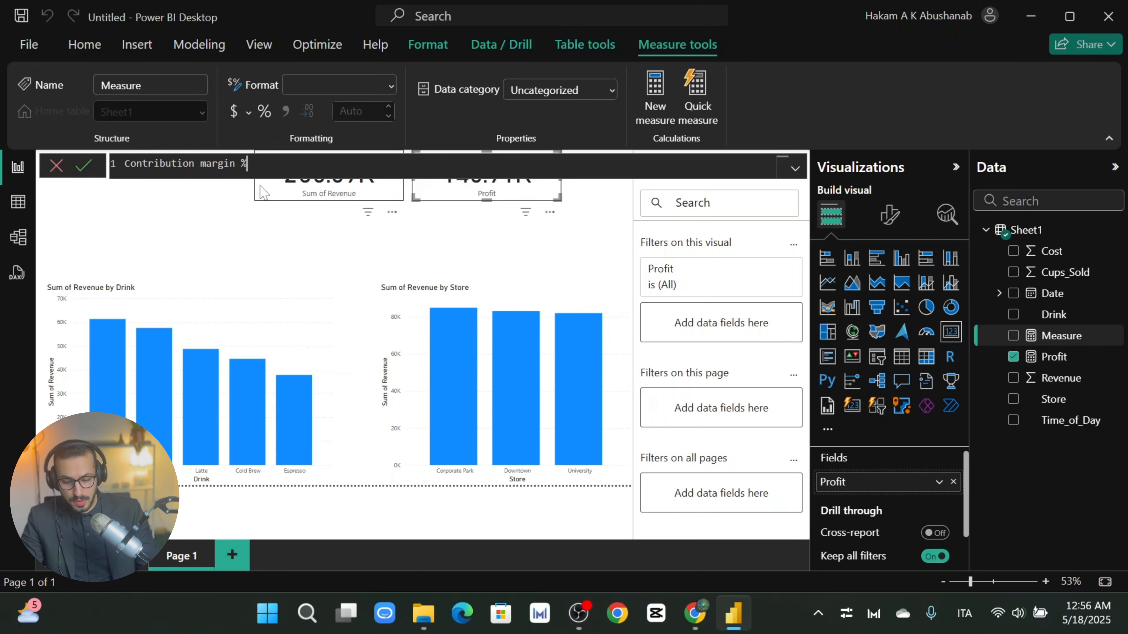
text(=)
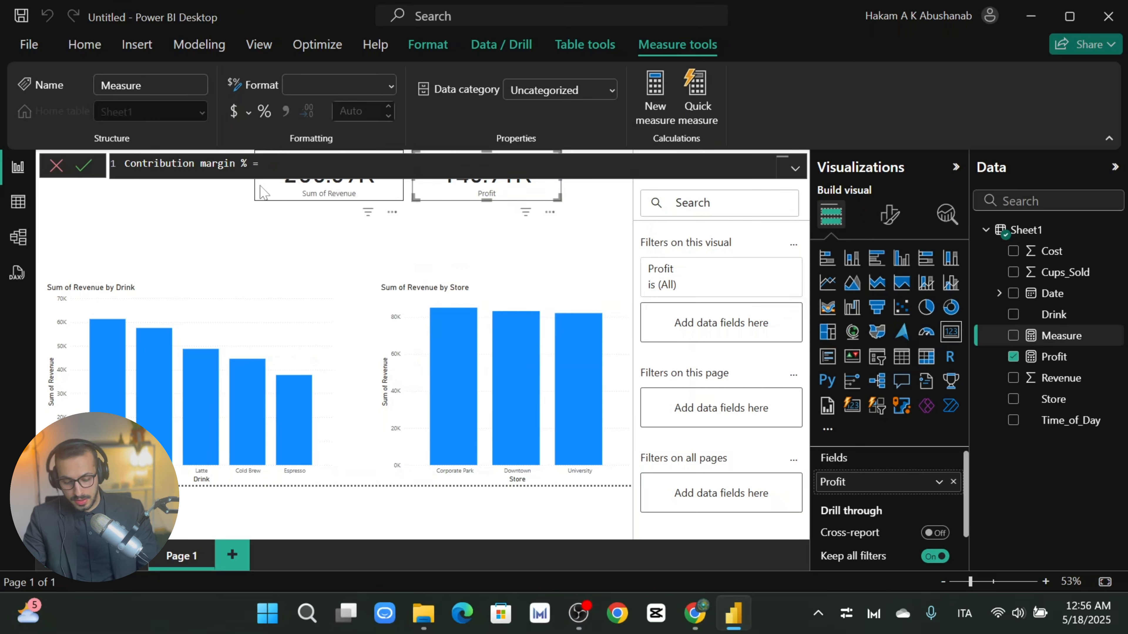
text((Pro)
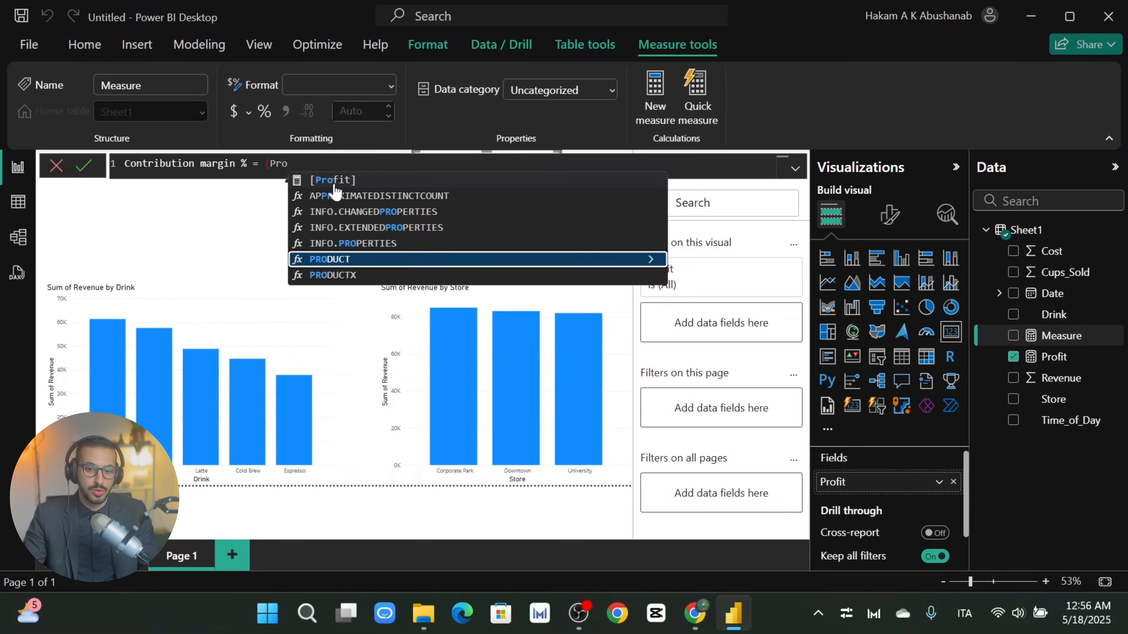
click(324, 180)
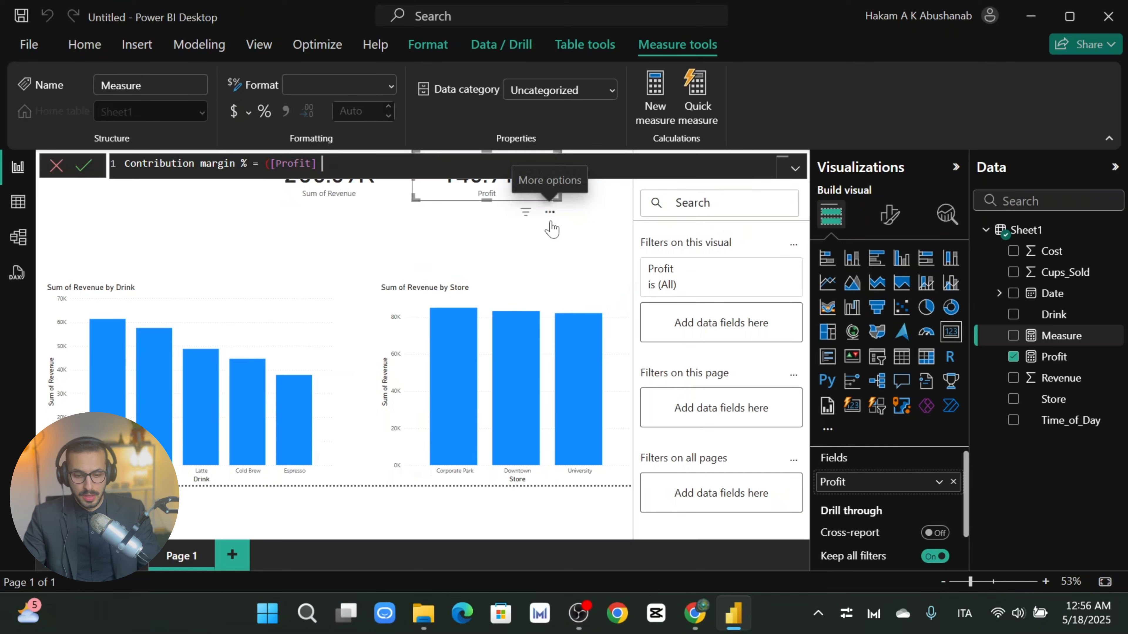
Step: Finish it as ([Profit] / sum(Sheet1[Revenue]))*100 and commit the measure
text(/ )
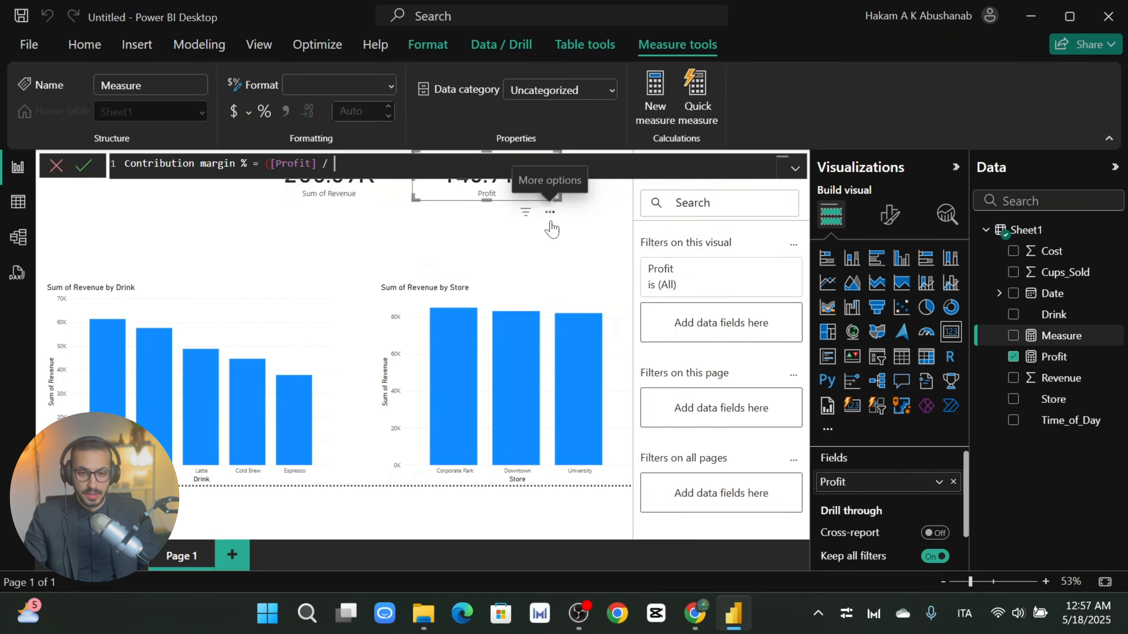
text(reve)
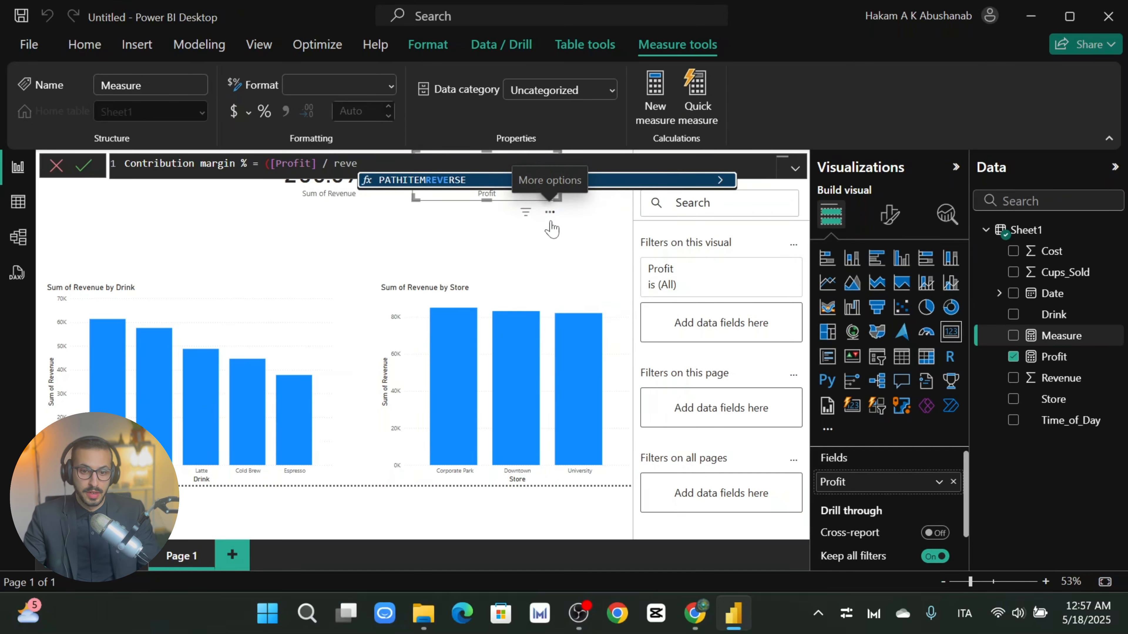
key(BackSpace)
key(BackSpace)
key(BackSpace)
key(BackSpace)
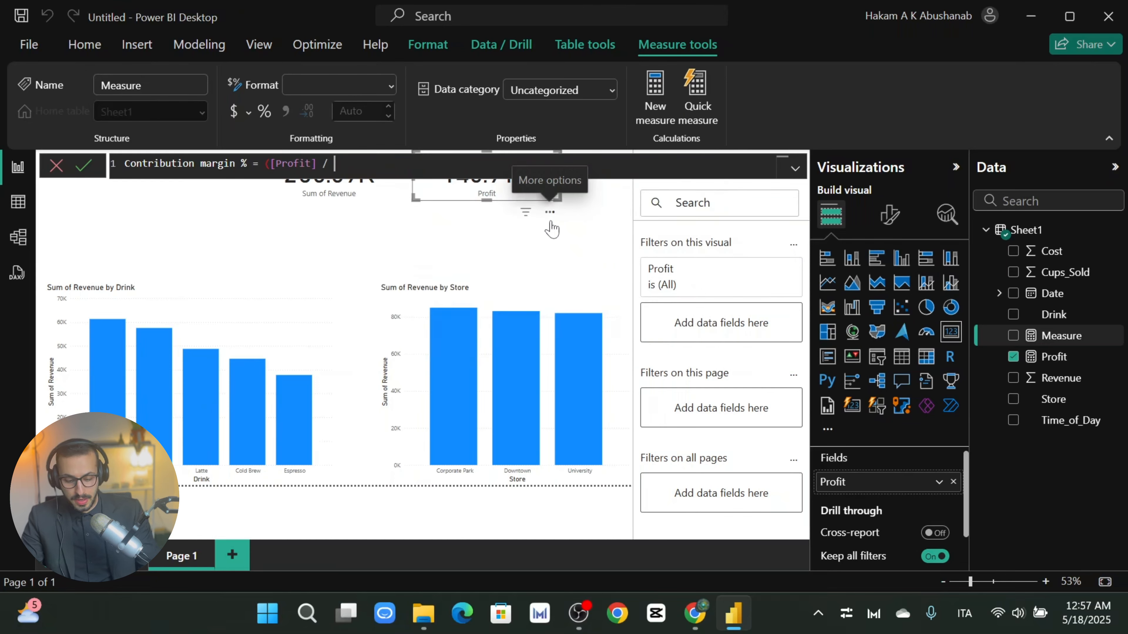
text(sum()
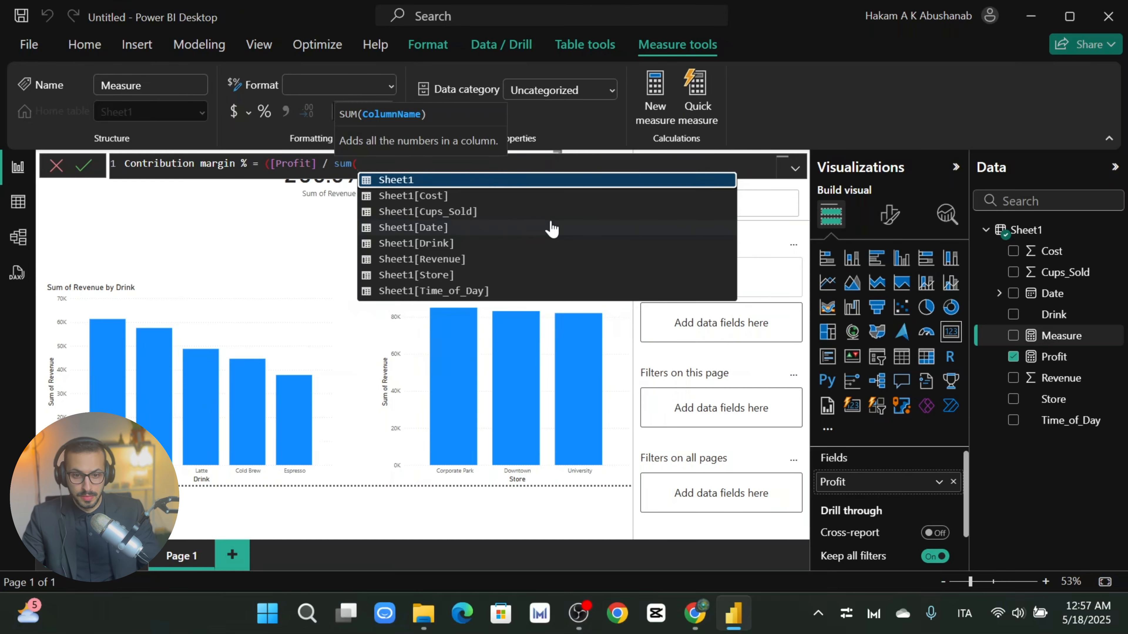
text(reve)
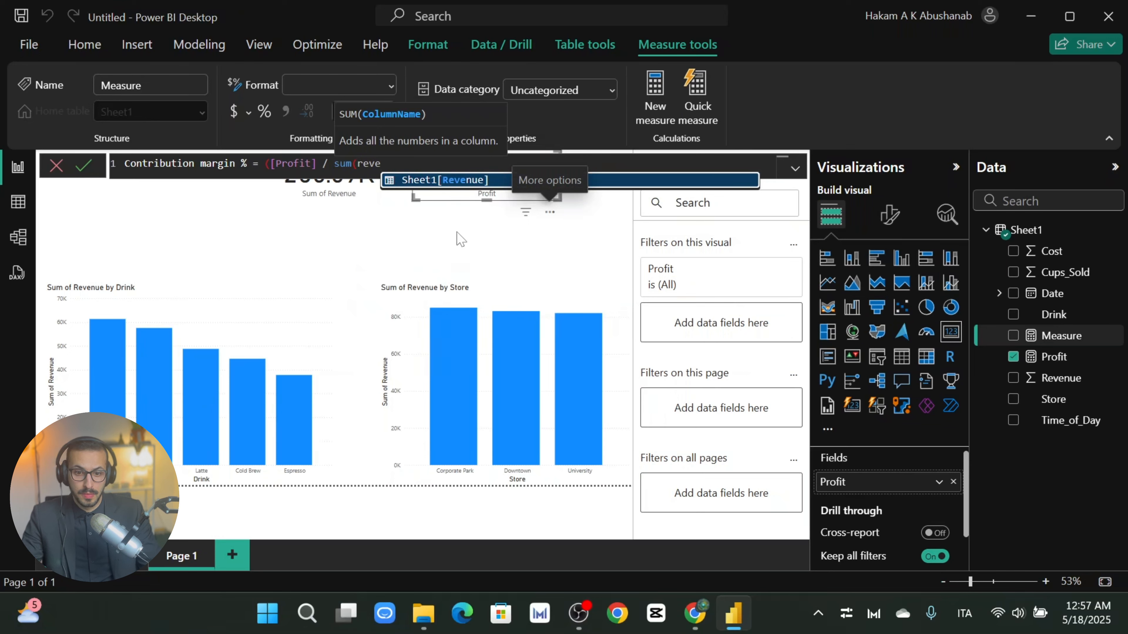
click(453, 180)
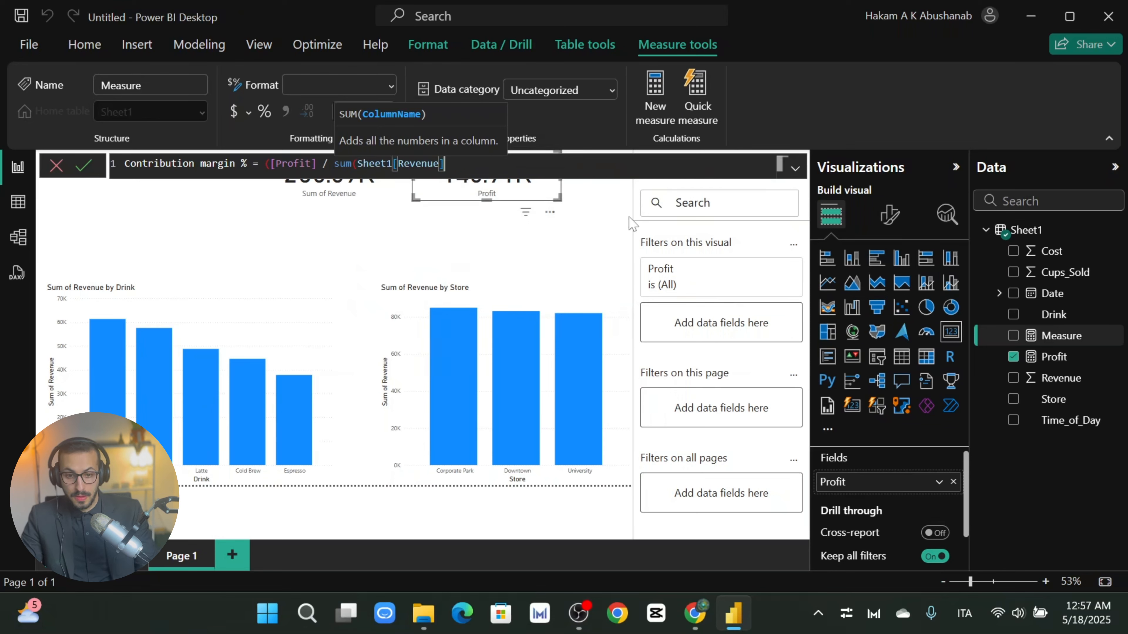
text())
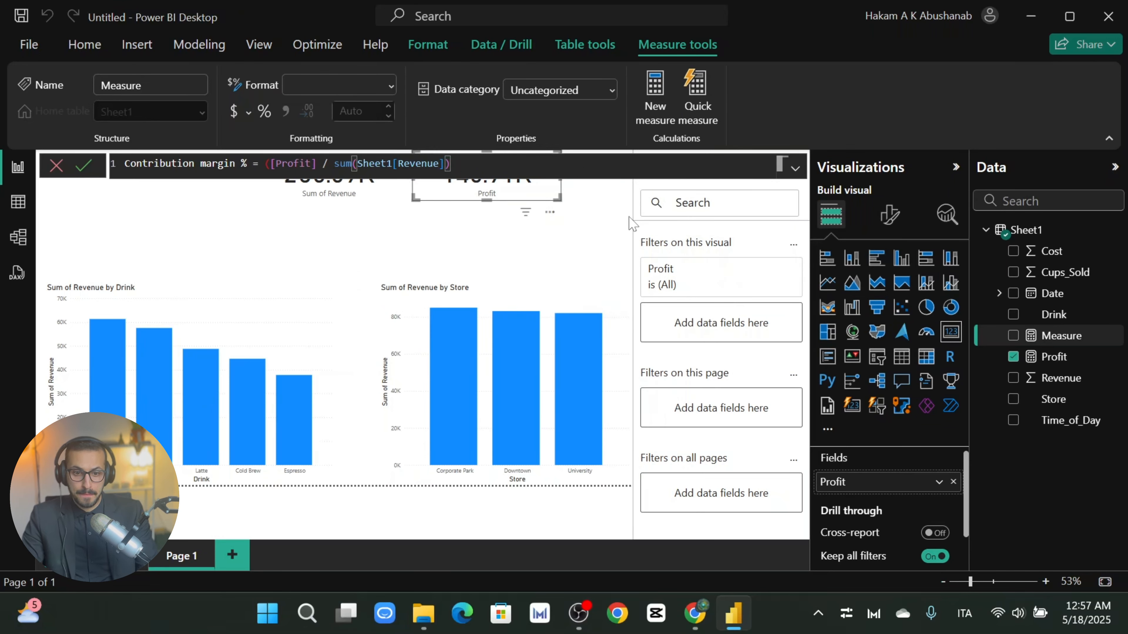
text())
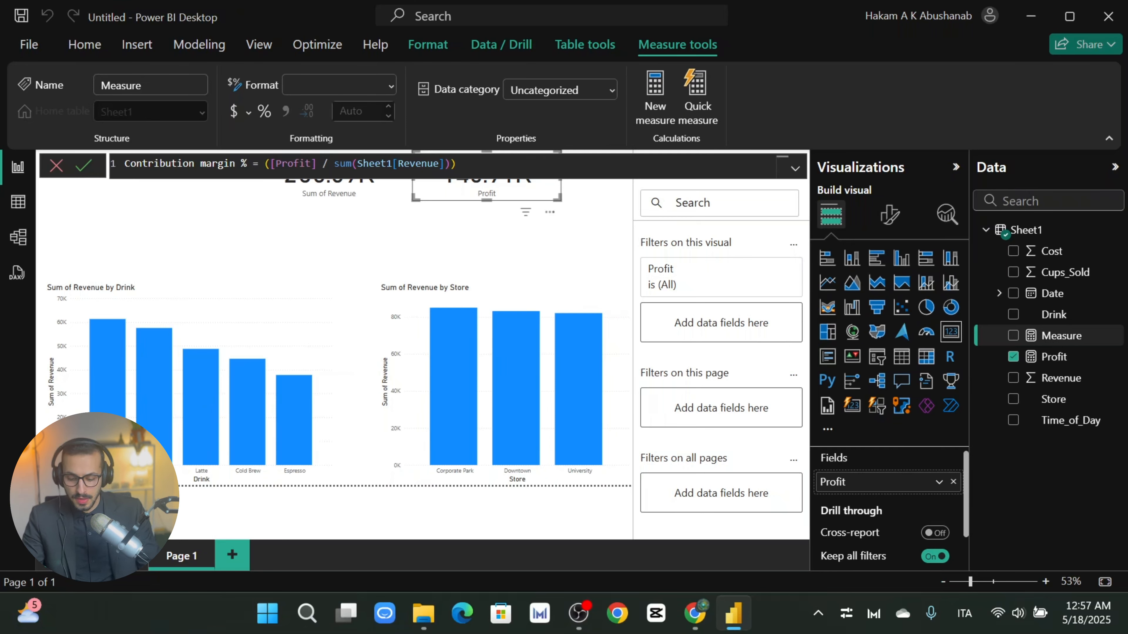
text(*)
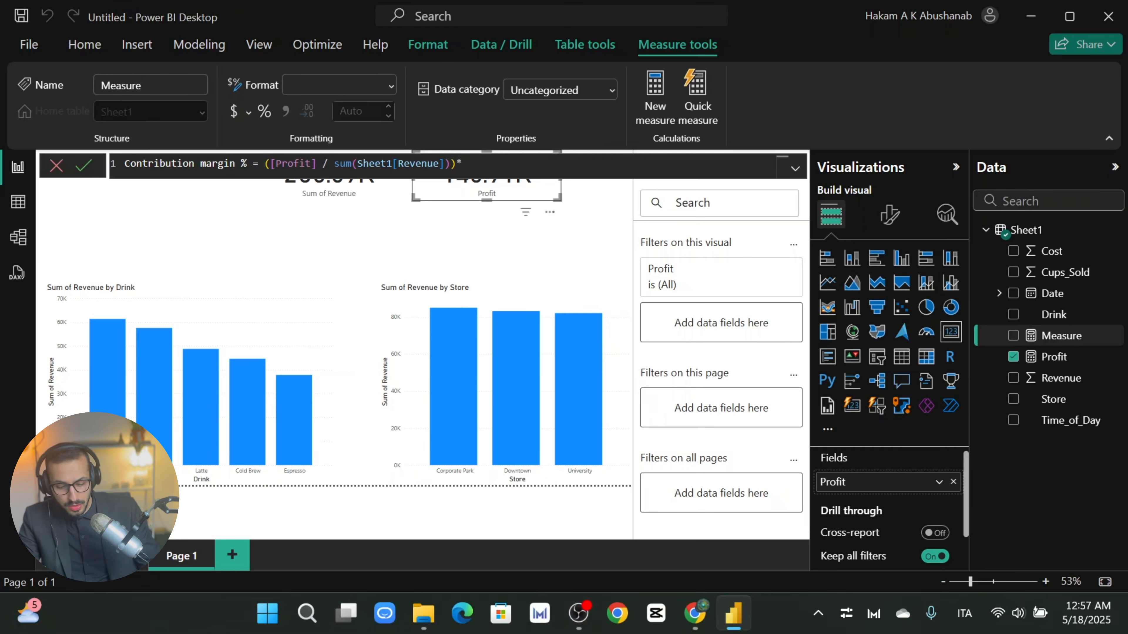
text(100)
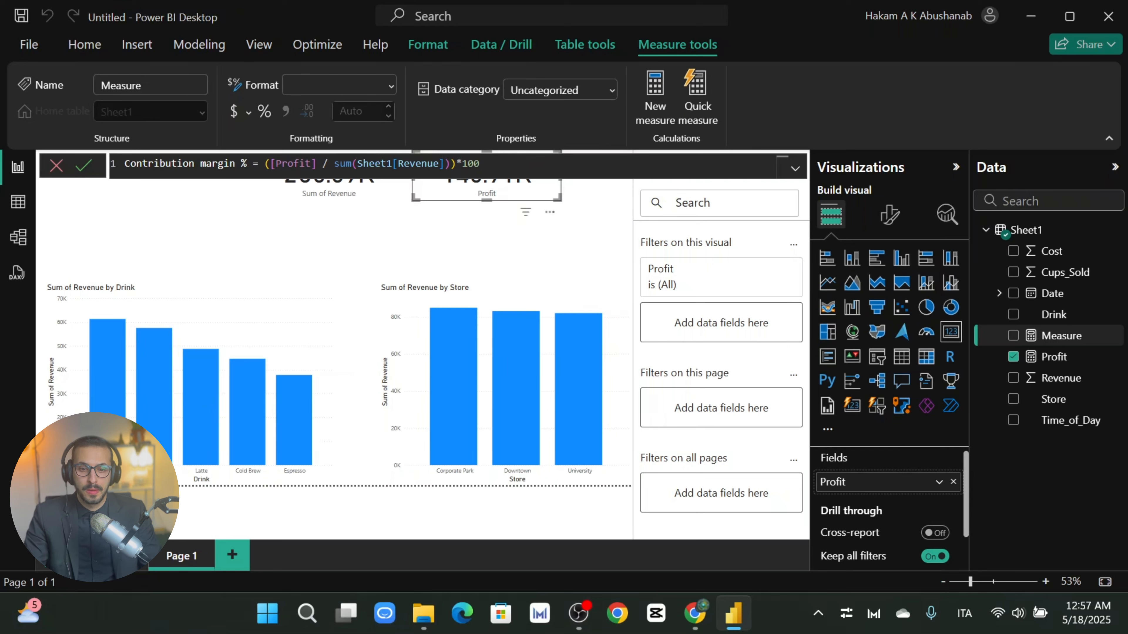
key(Return)
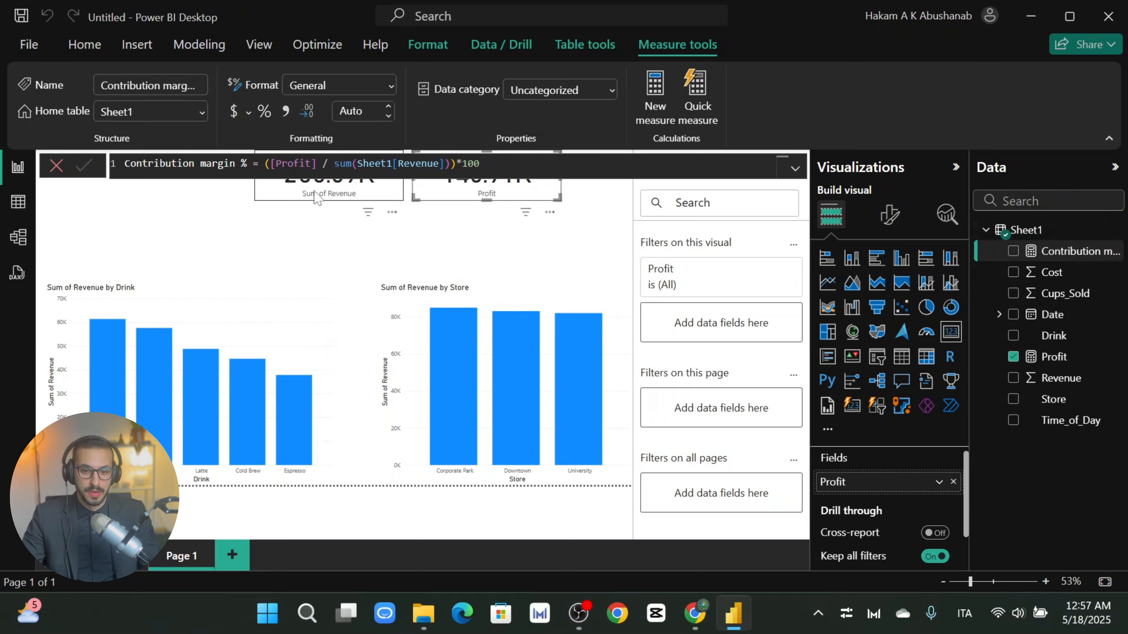
Step: Copy the revenue card to its left and make it show Contribution margin % (56.34)
click(327, 195)
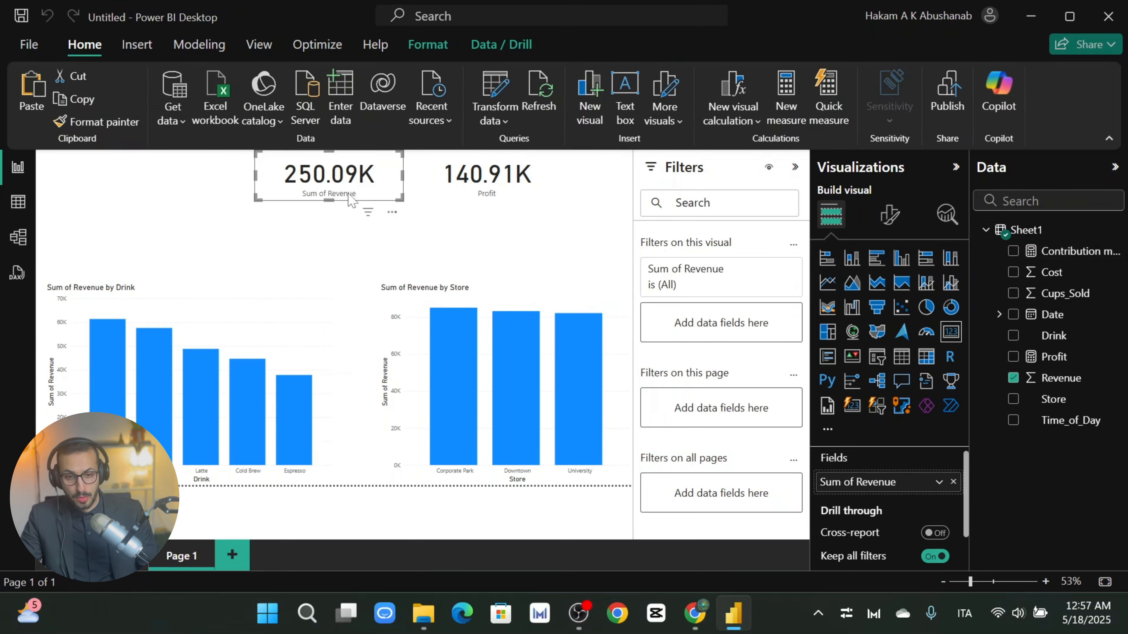
drag(349, 186, 196, 181)
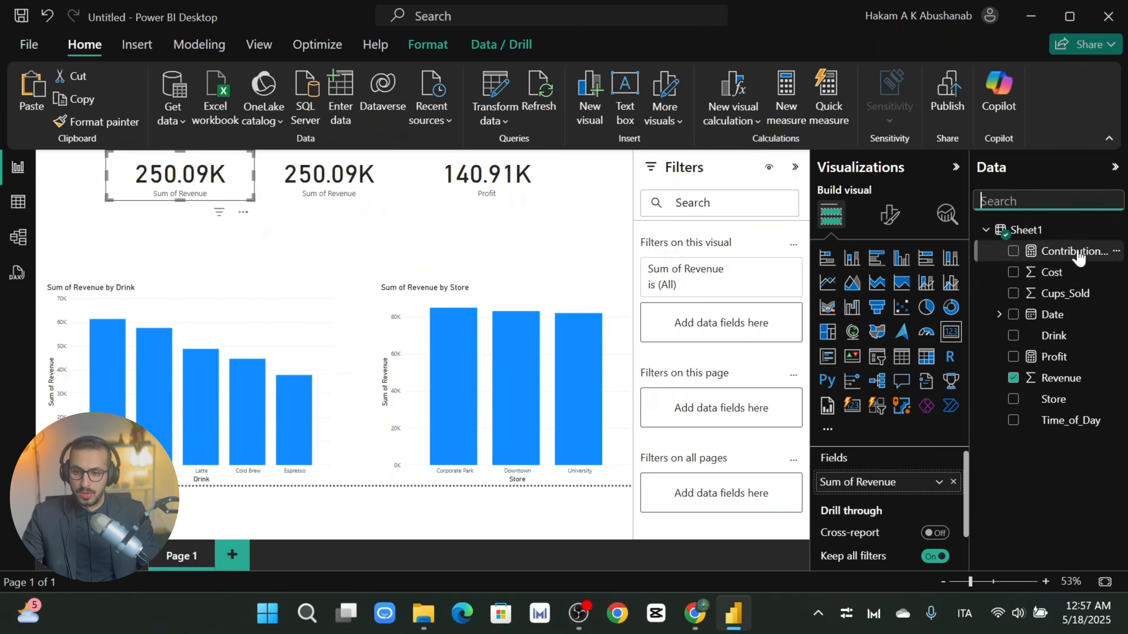
drag(1072, 255, 893, 483)
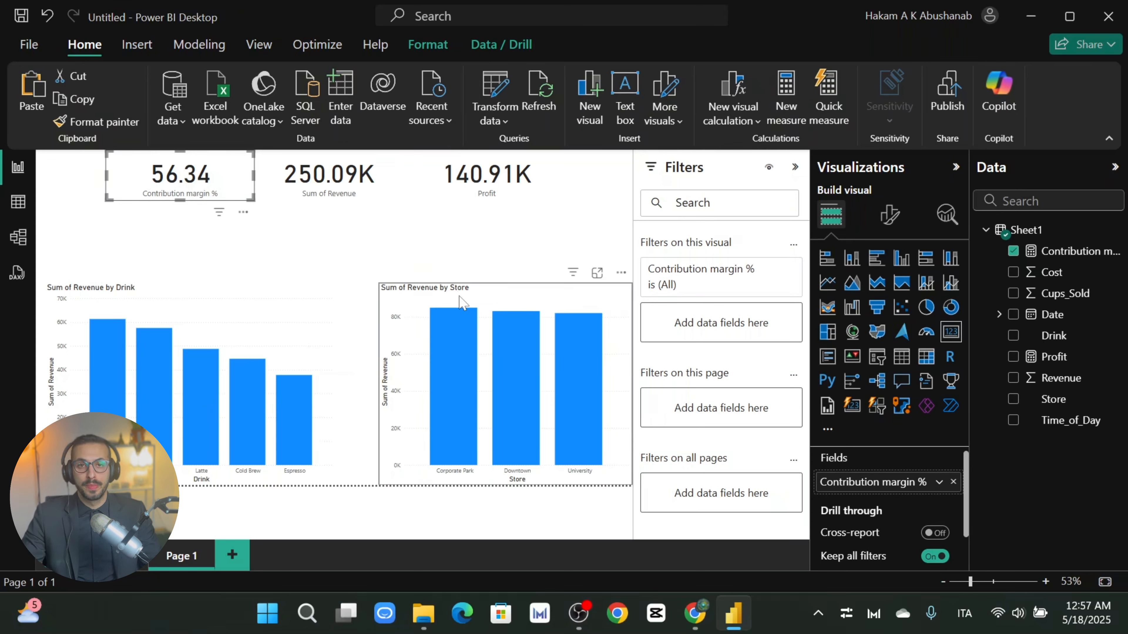
Step: Shorten the Drink chart from the top and move the Store chart into the top-left space
click(471, 299)
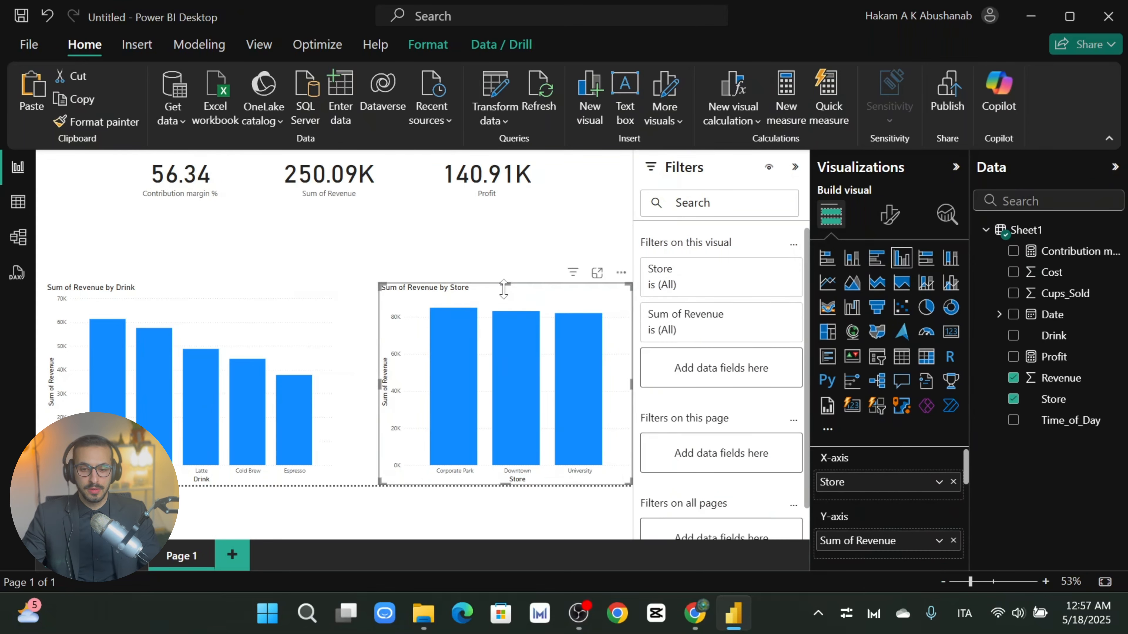
drag(502, 298, 423, 254)
click(142, 306)
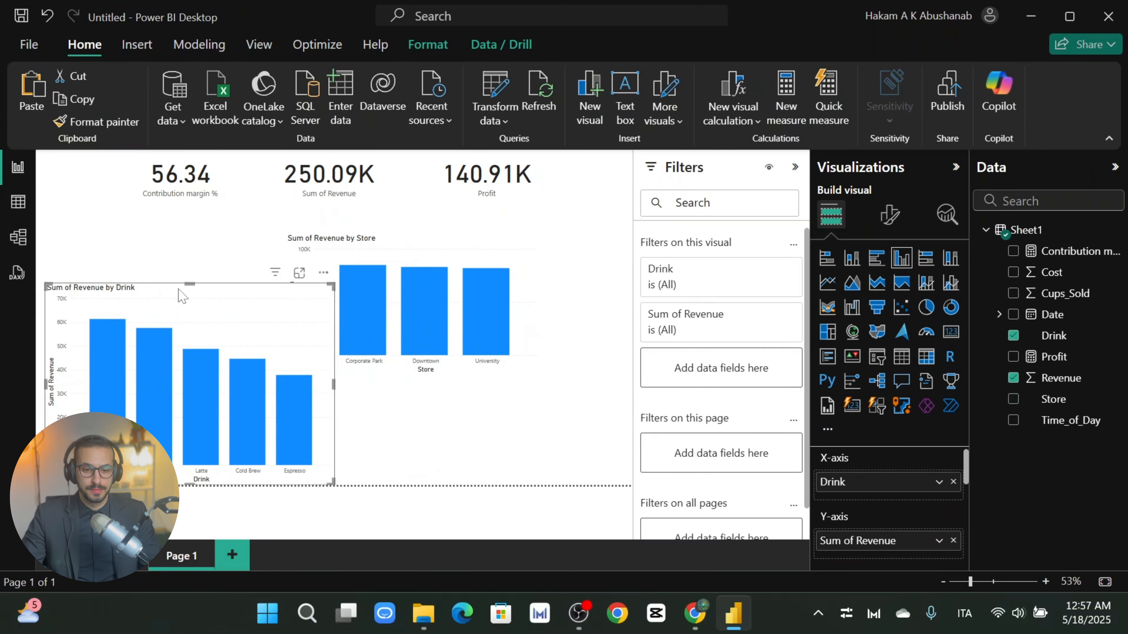
drag(190, 283, 188, 361)
drag(395, 245, 162, 227)
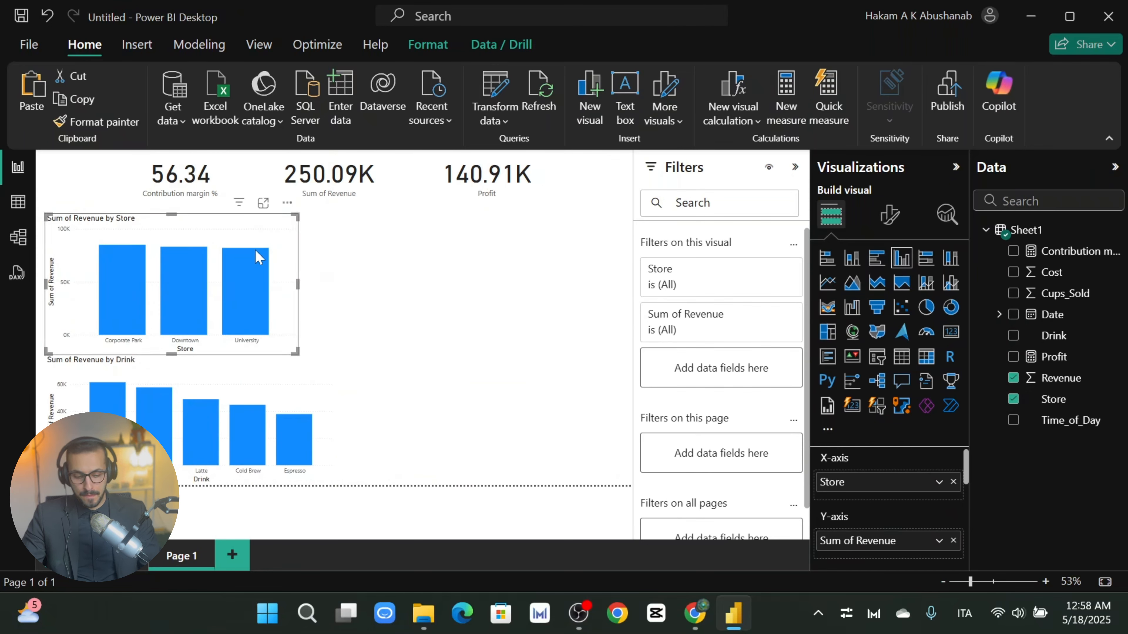
Step: Duplicate the Store revenue chart and place the copy near the canvas centre
key(ctrl+c)
key(ctrl+v)
drag(232, 231, 547, 297)
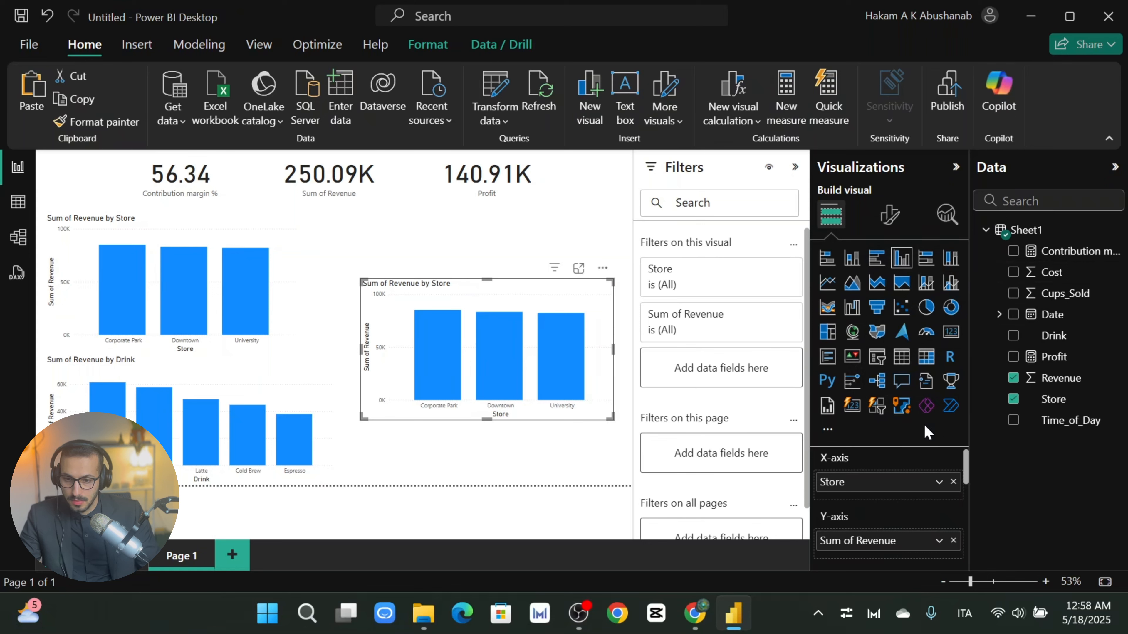
Step: Convert the duplicated Store chart into a scatter chart
click(902, 308)
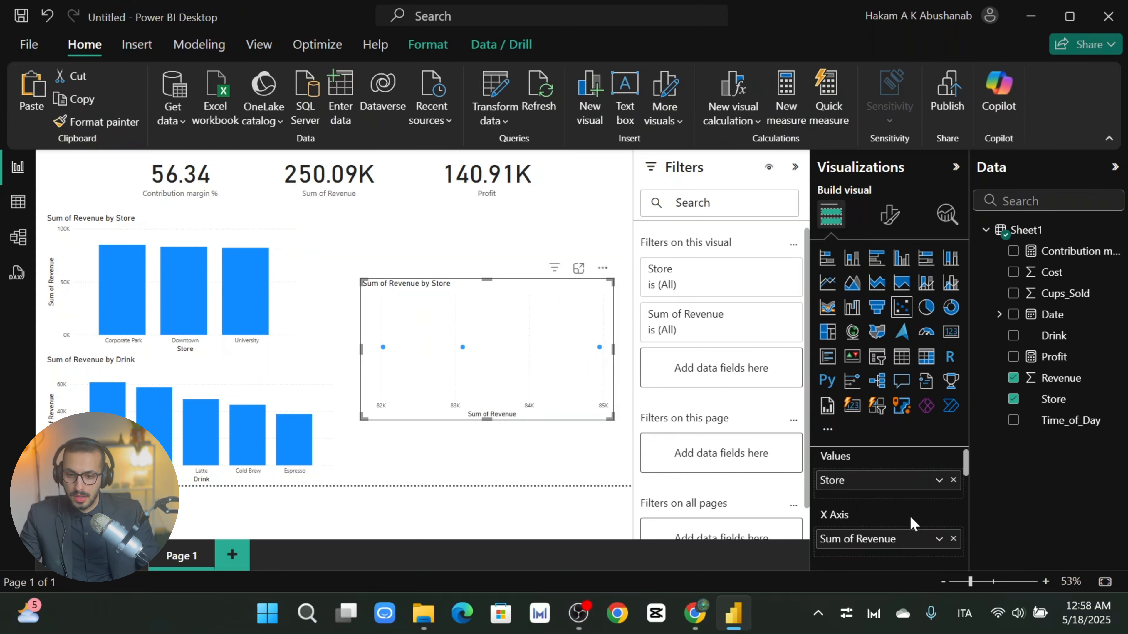
scroll(909, 515, down, 3)
scroll(906, 536, up, 3)
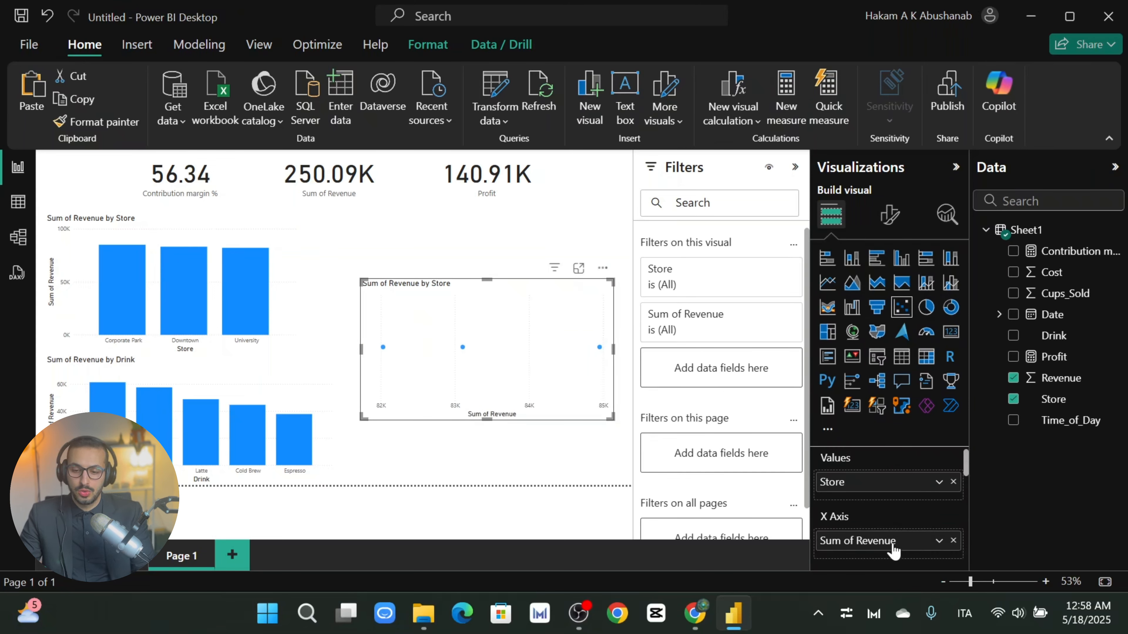
scroll(893, 545, down, 3)
scroll(898, 544, up, 3)
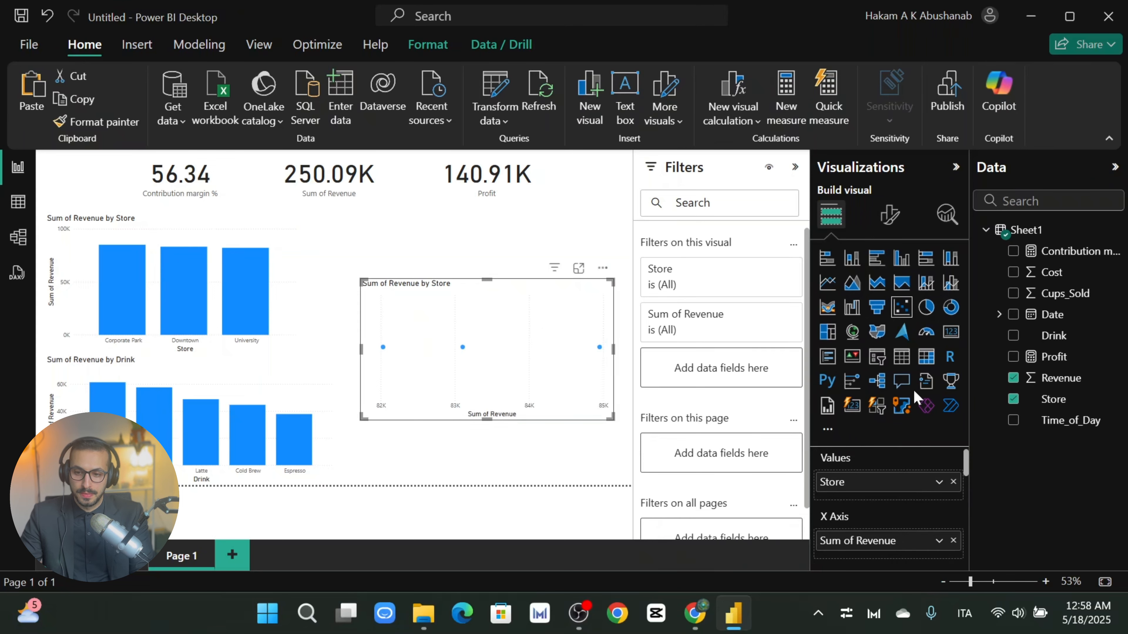
scroll(878, 482, down, 3)
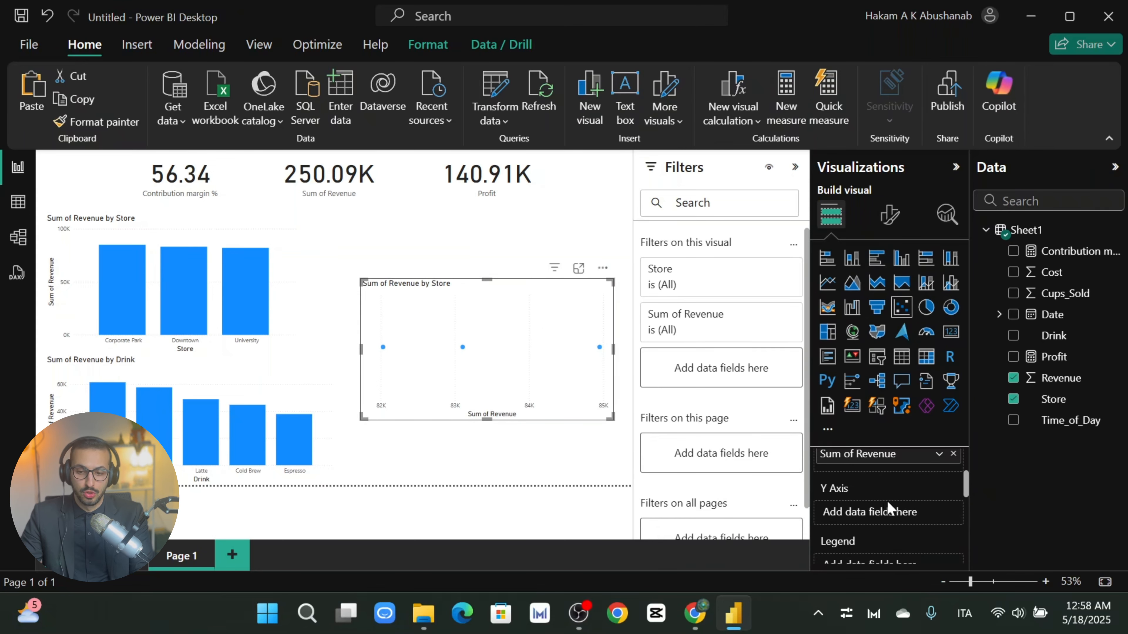
scroll(886, 500, up, 3)
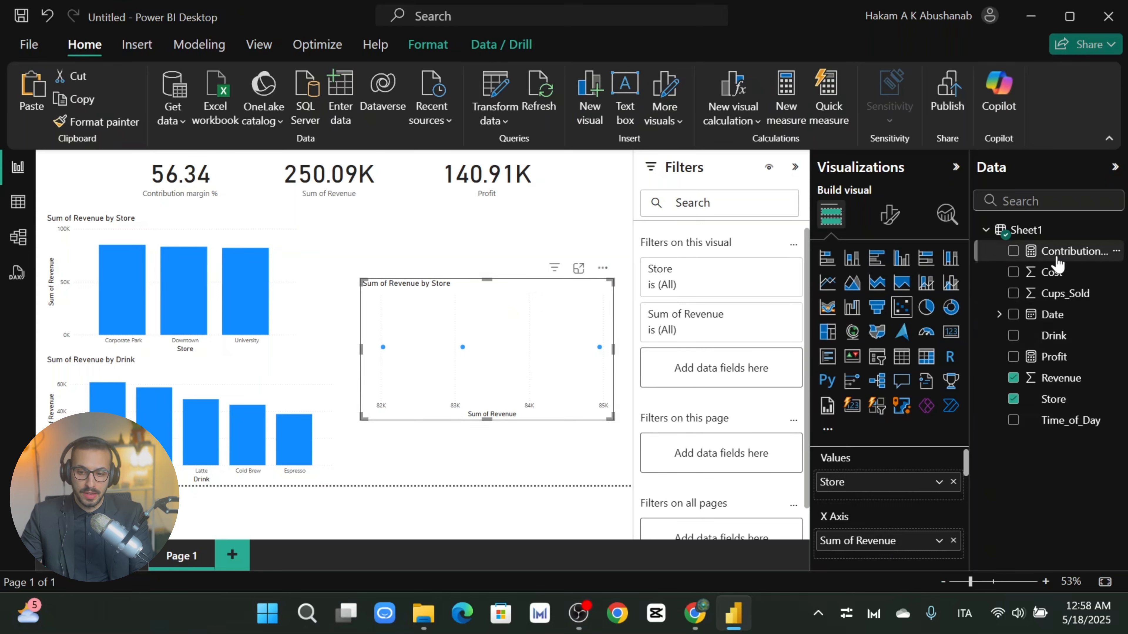
Step: Remove Store and Sum of Revenue from the scatter and put Contribution margin % on the X axis
drag(1050, 262, 931, 524)
drag(1036, 258, 889, 497)
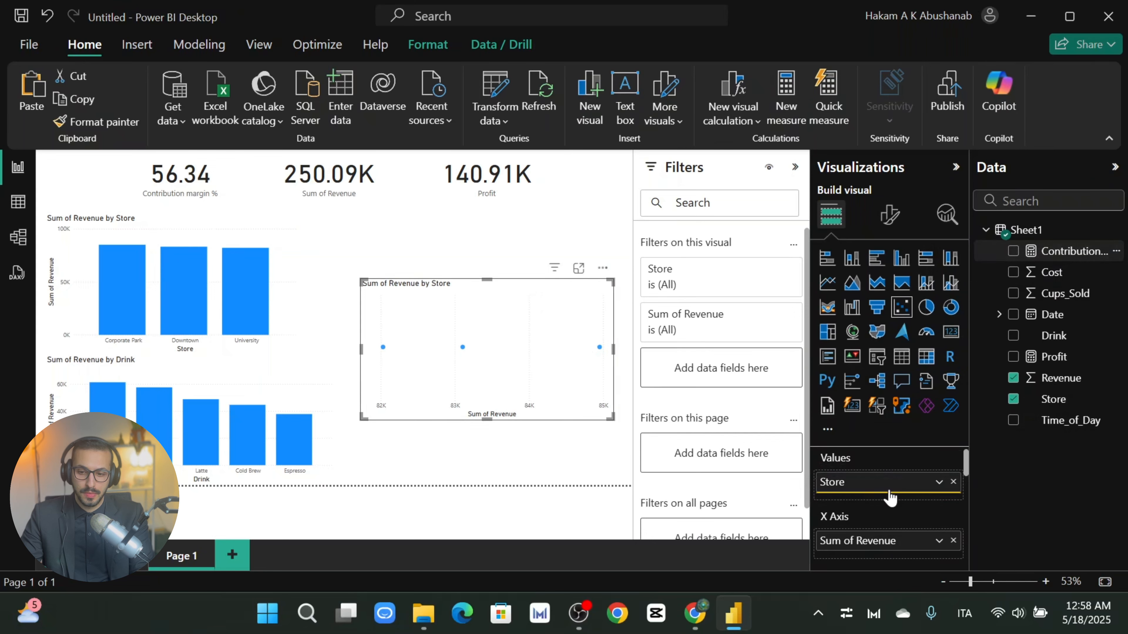
click(953, 482)
drag(1075, 255, 931, 500)
scroll(883, 492, down, 2)
scroll(897, 502, up, 2)
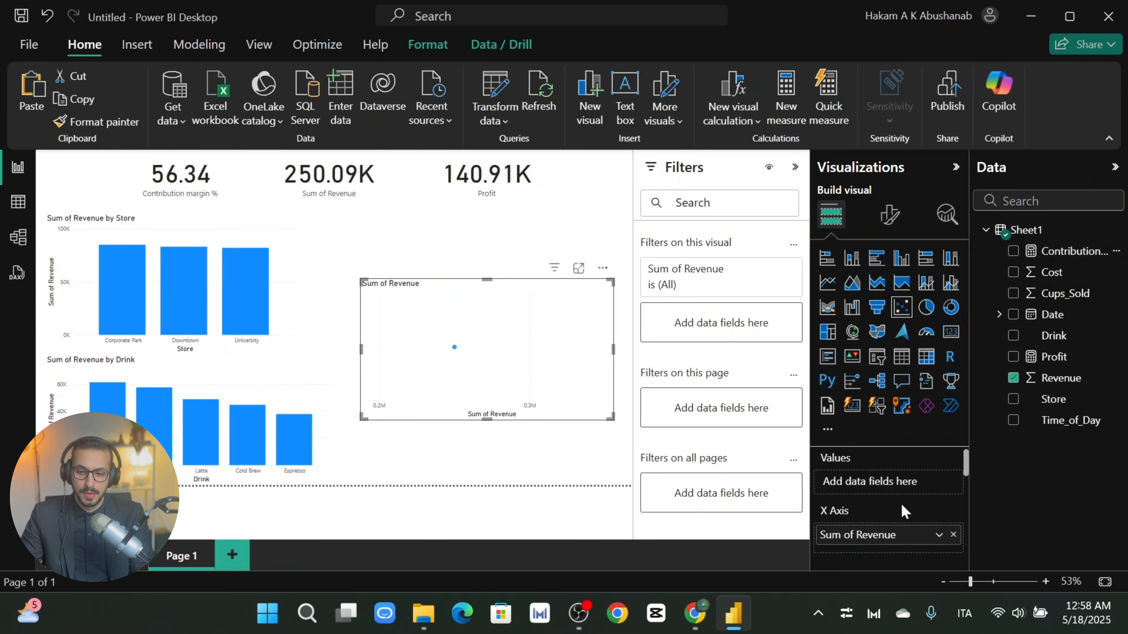
scroll(916, 494, down, 2)
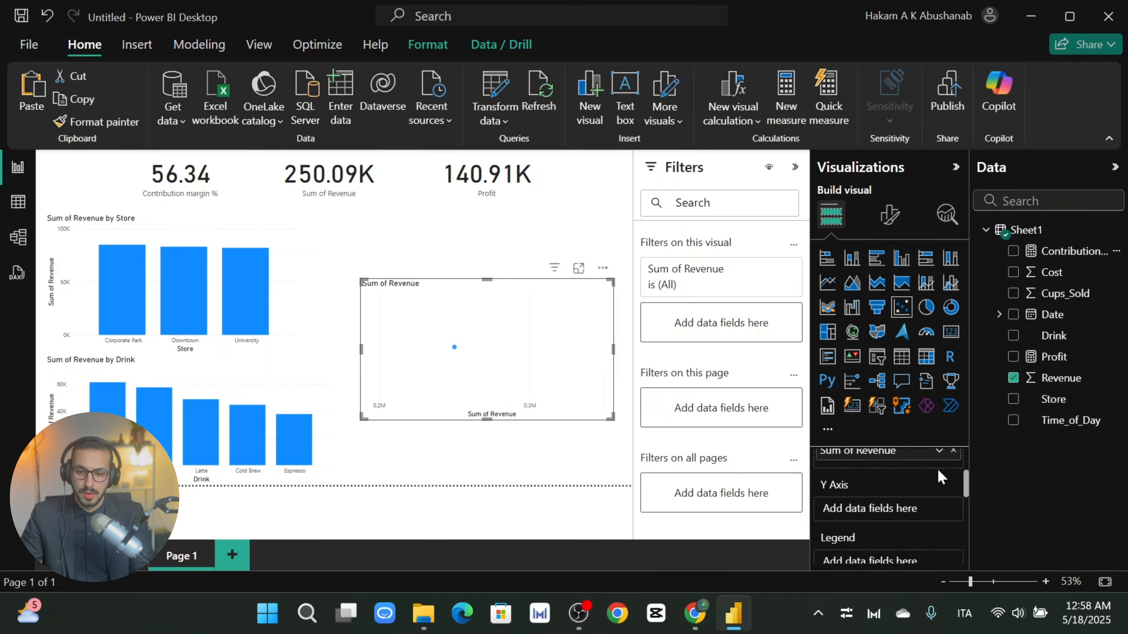
scroll(950, 489, up, 2)
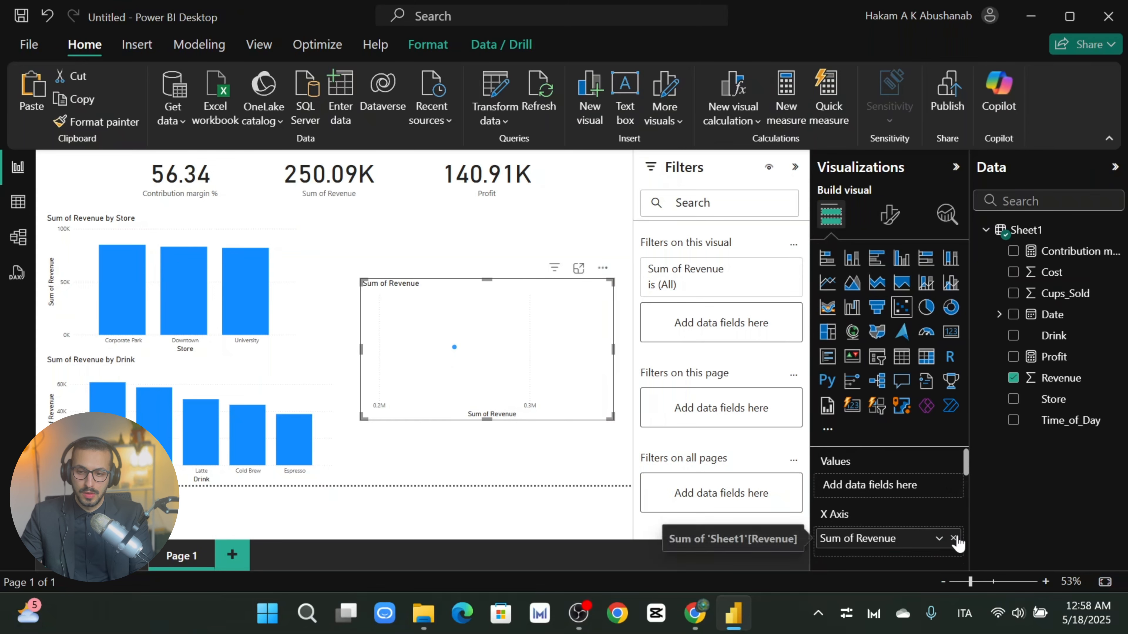
click(954, 540)
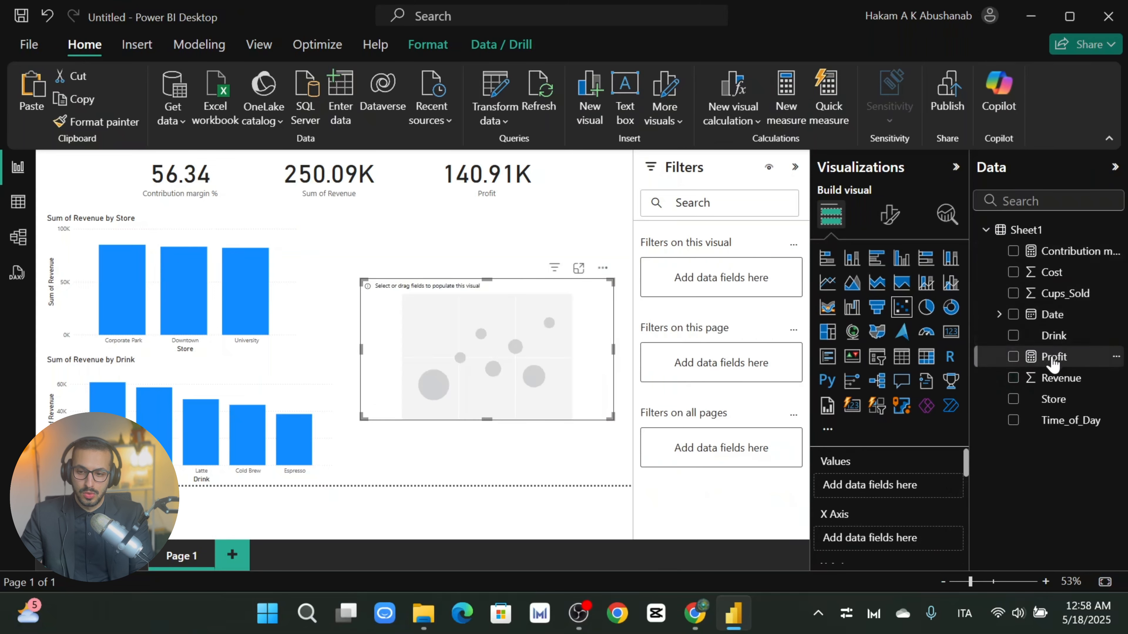
drag(1074, 251, 900, 539)
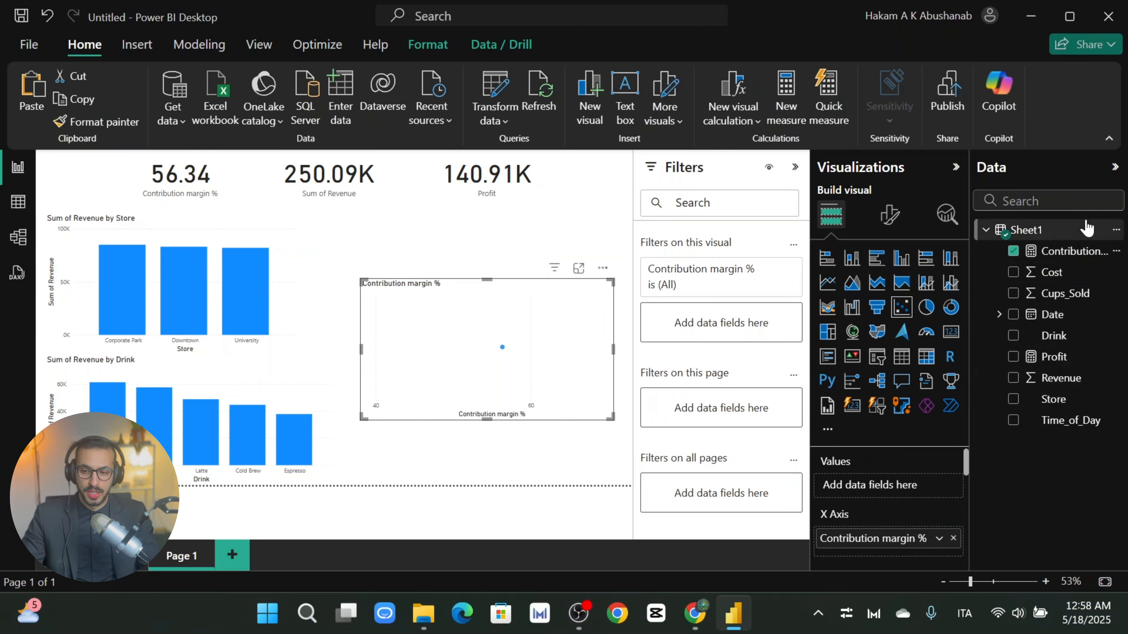
click(1117, 230)
Step: Start a new Sheet1 measure reading Price = sum(Sheet1[Revenue])
click(1039, 265)
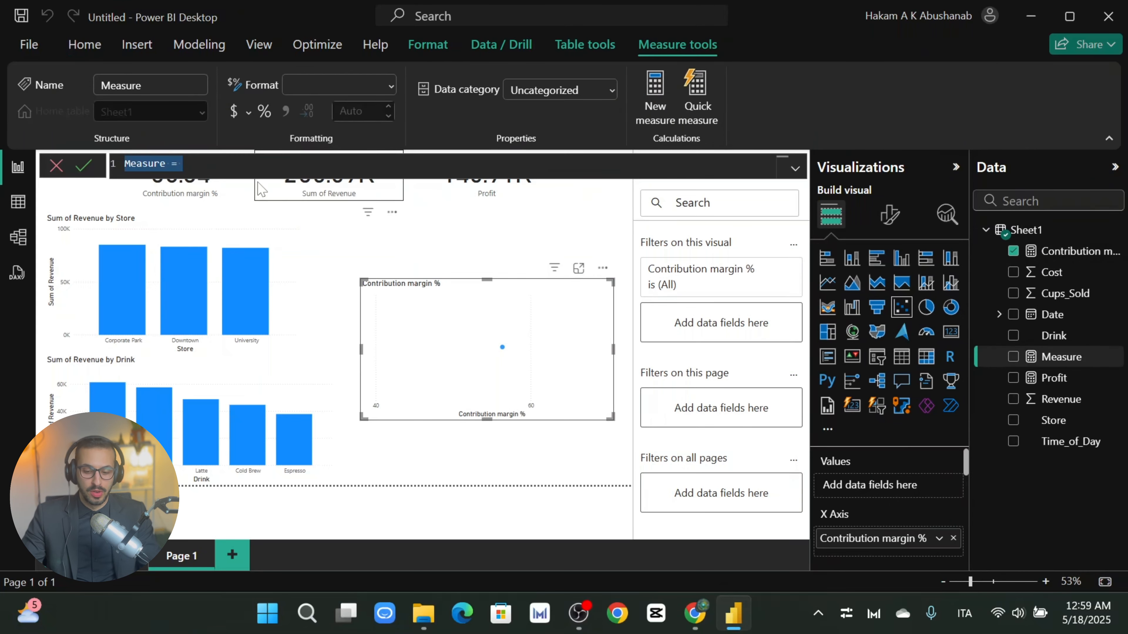
text(Price)
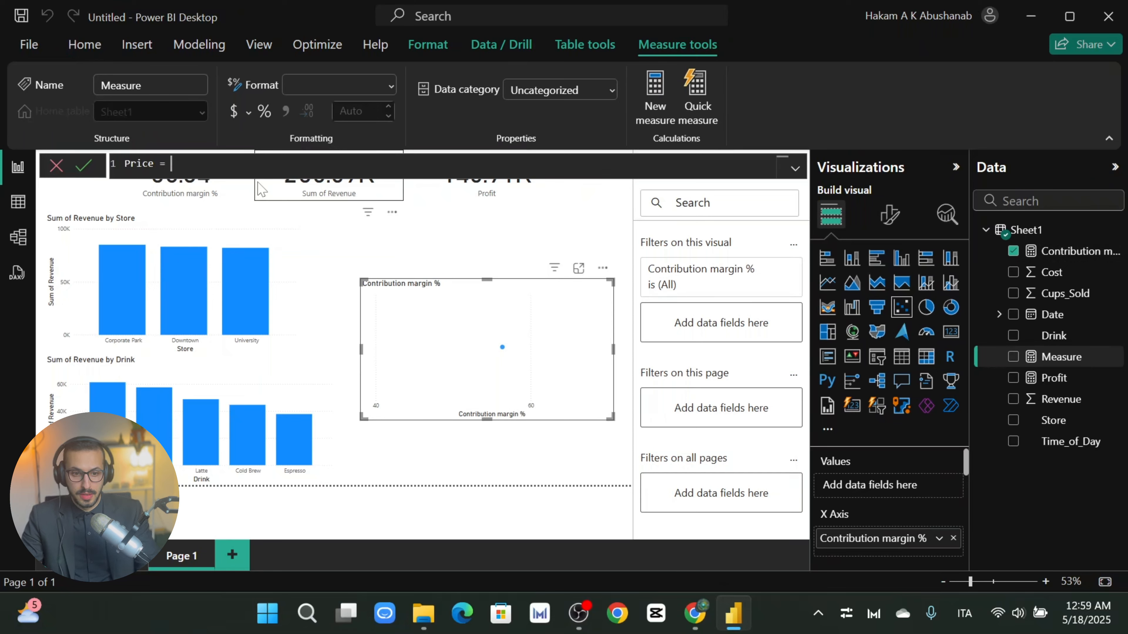
text( = )
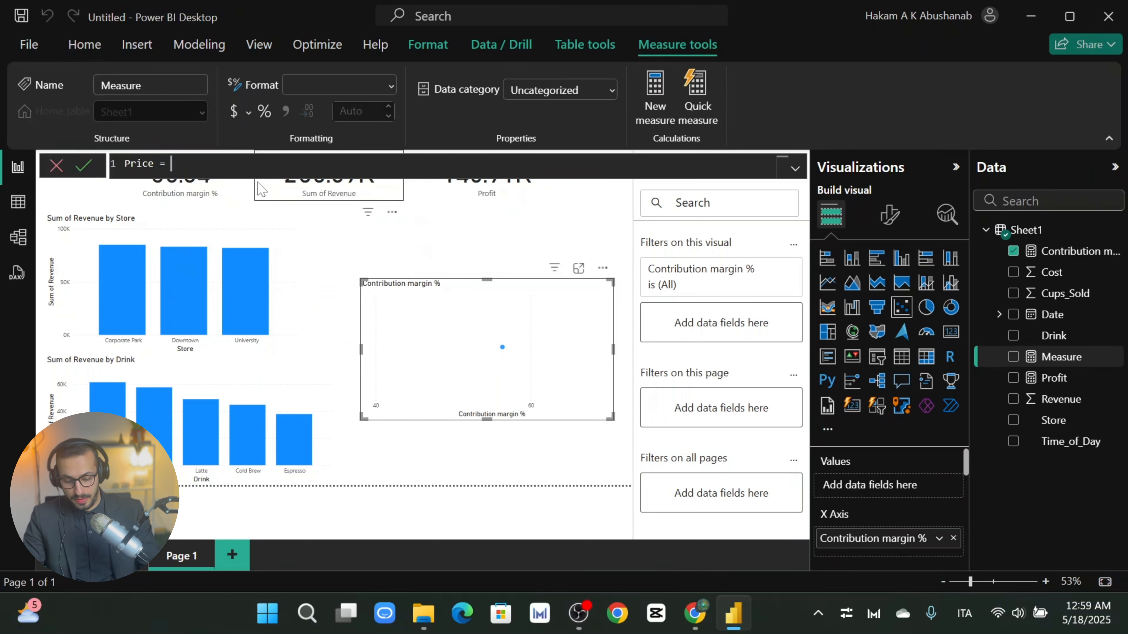
text(rev)
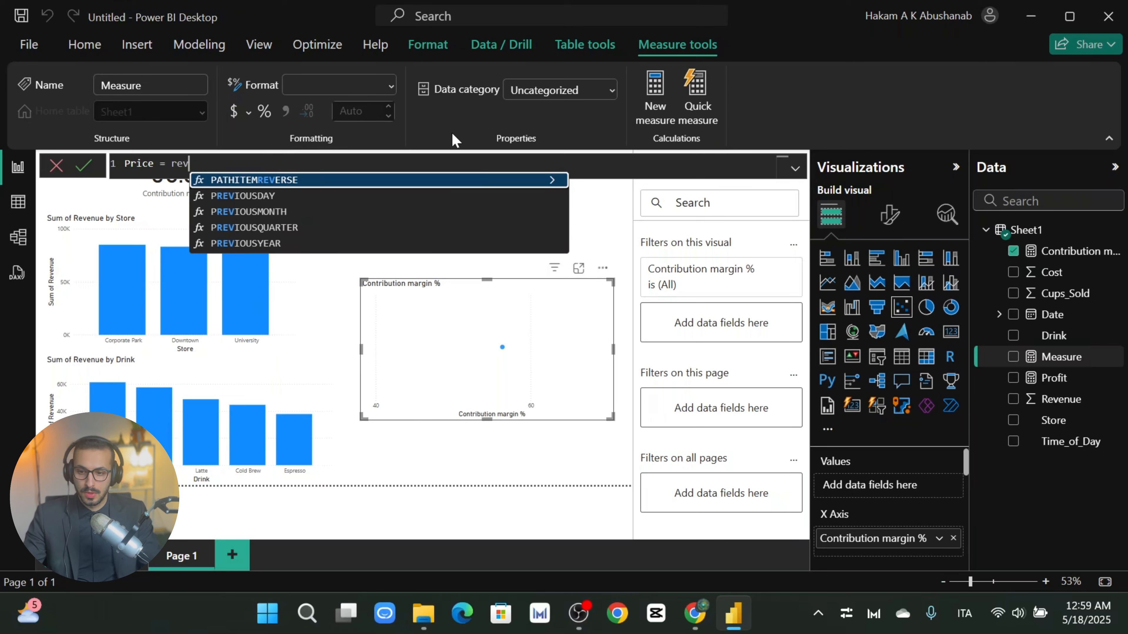
key(BackSpace)
key(BackSpace)
key(BackSpace)
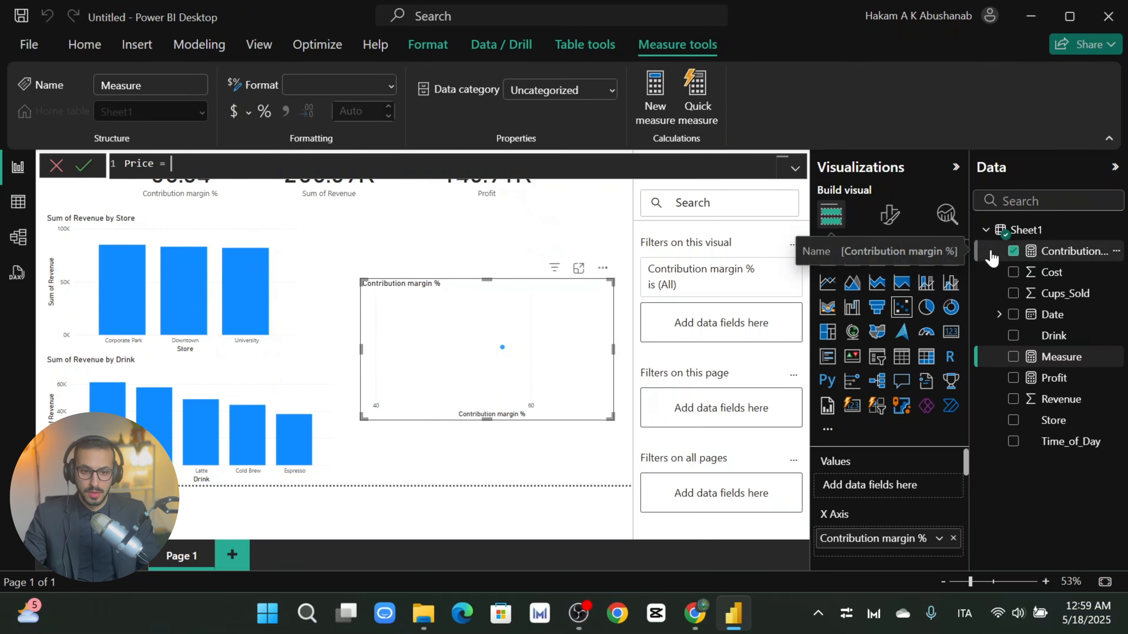
text(r)
key(BackSpace)
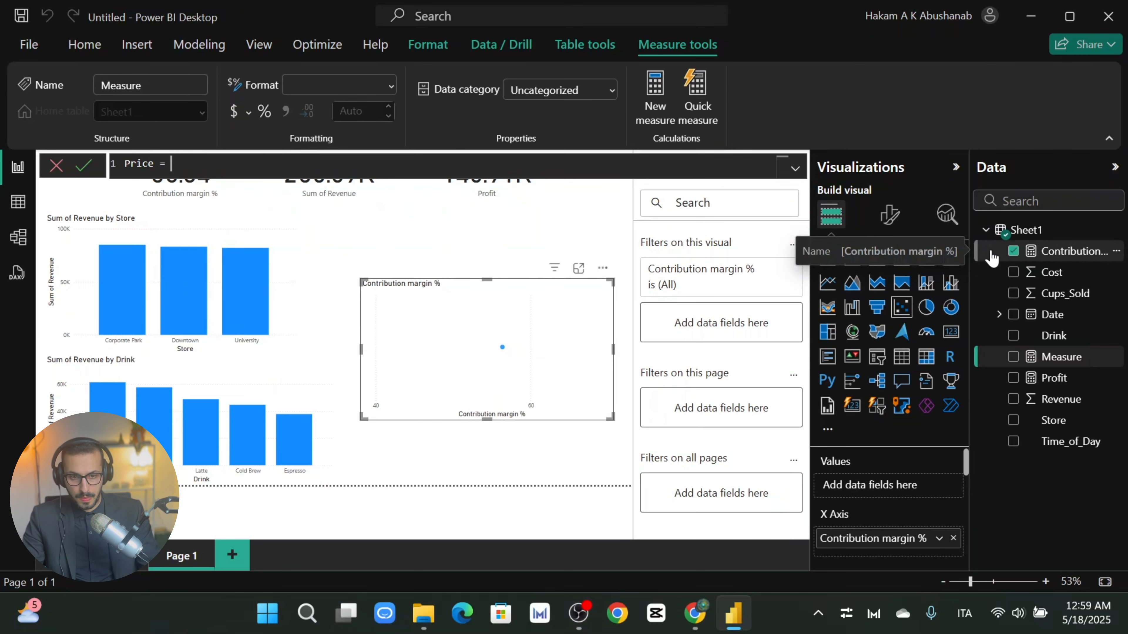
text(re)
key(BackSpace)
key(BackSpace)
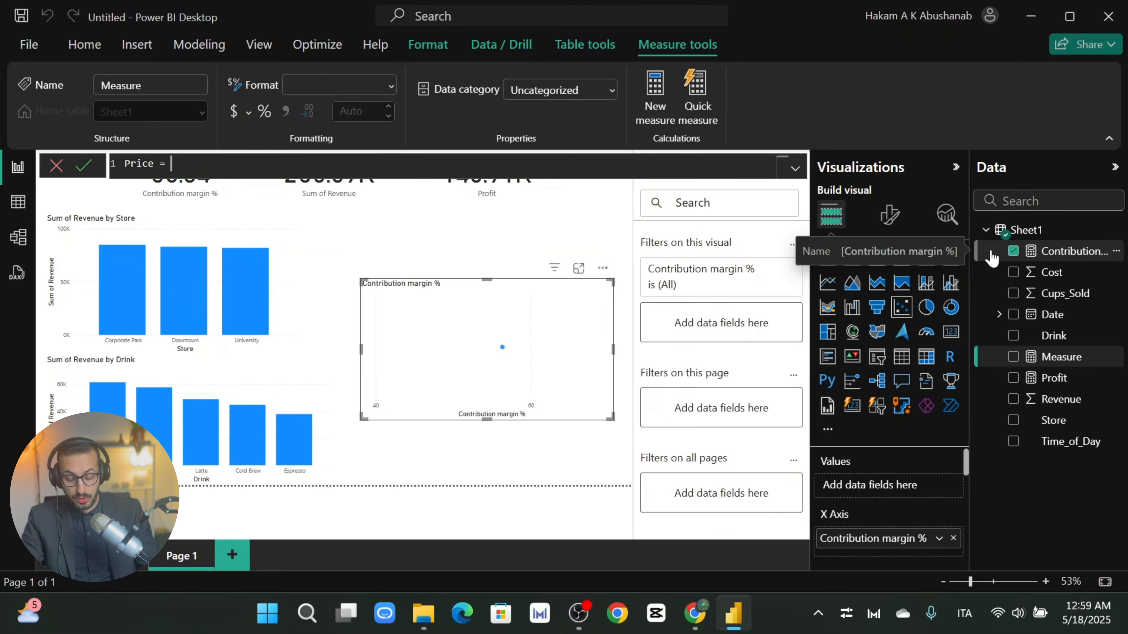
text(sum()
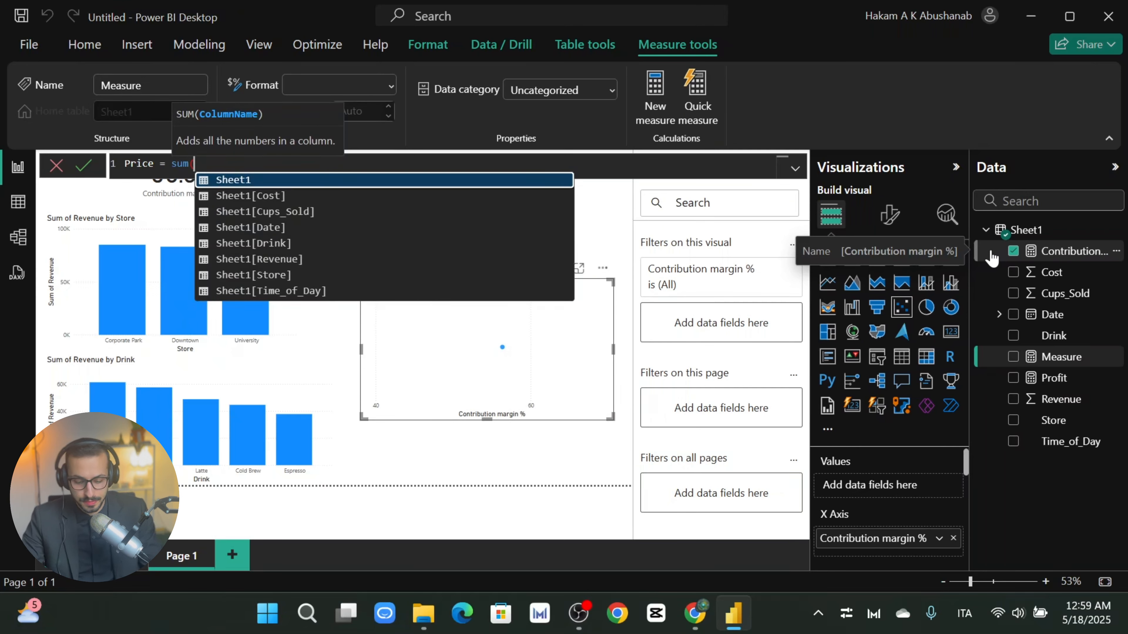
text(reve)
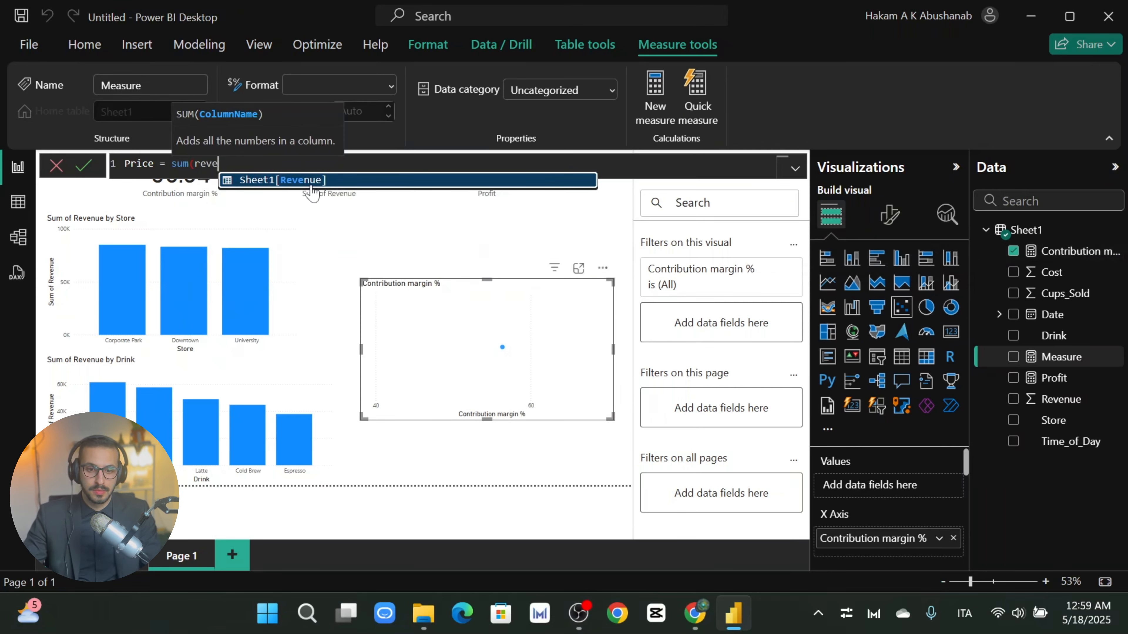
key(Tab)
Step: Divide by sum(Sheet1[Cups_Sold]) and commit the Price measure
text())
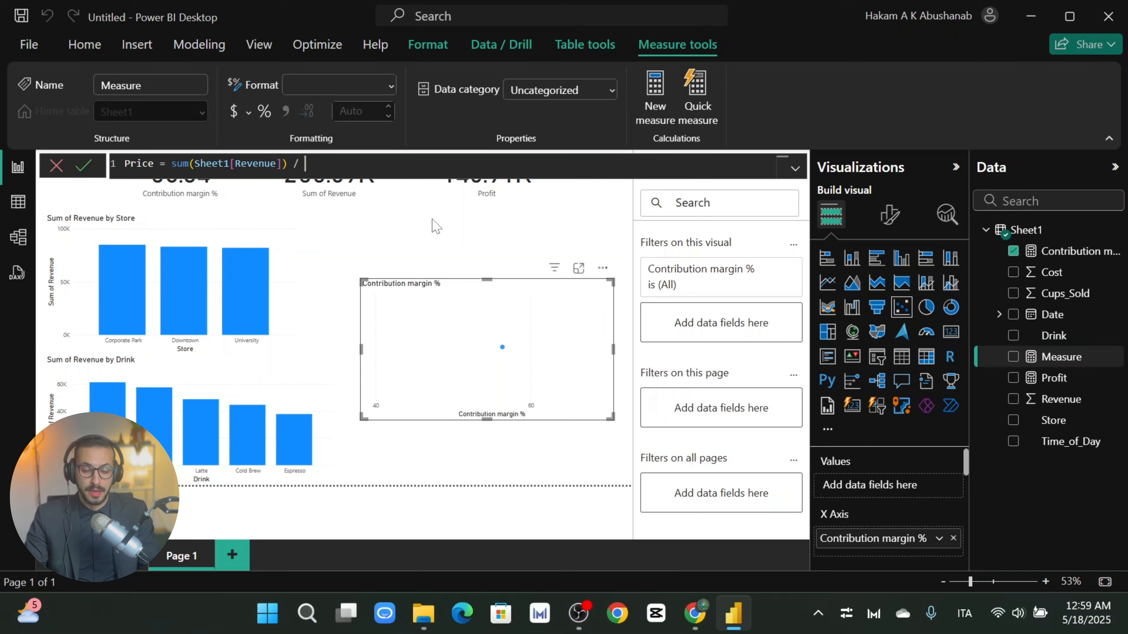
text( / s)
key(BackSpace)
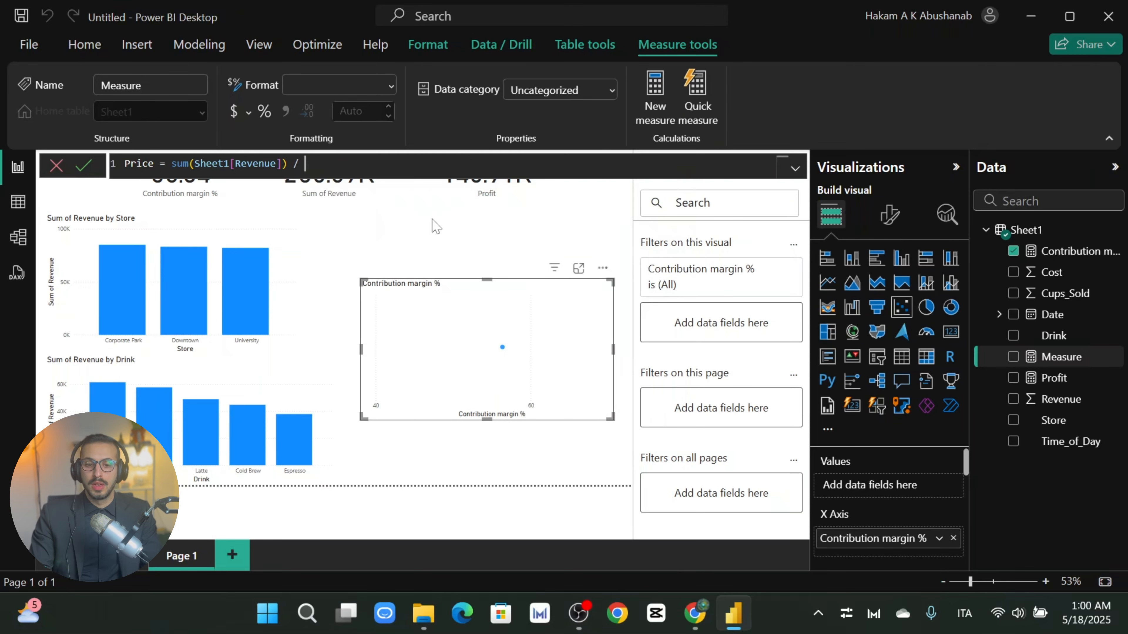
text(s)
key(BackSpace)
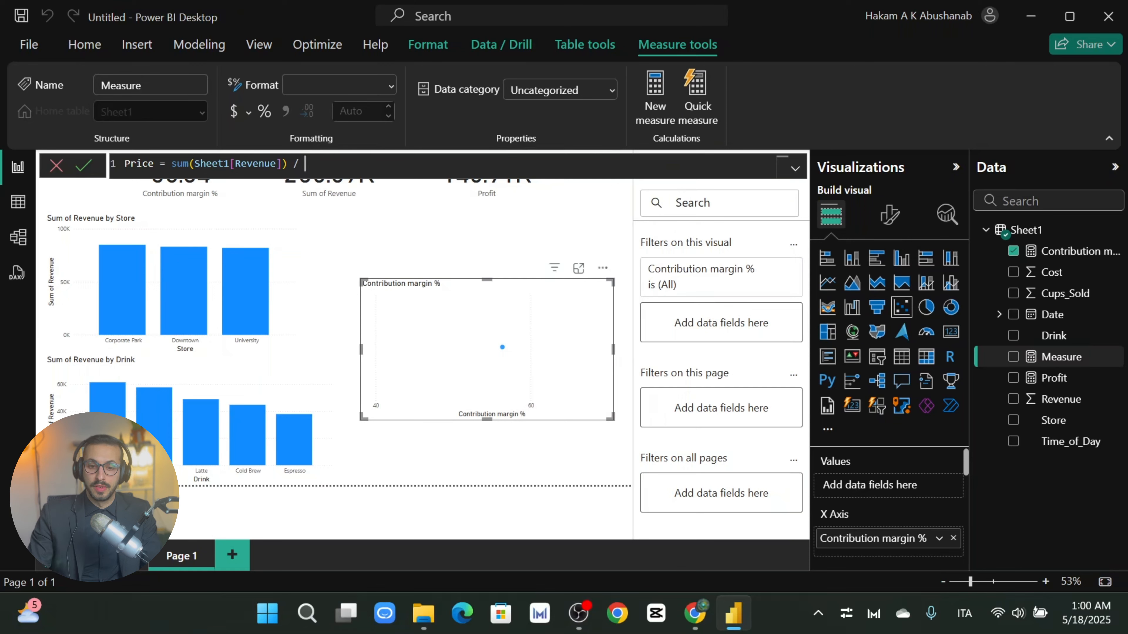
text(q)
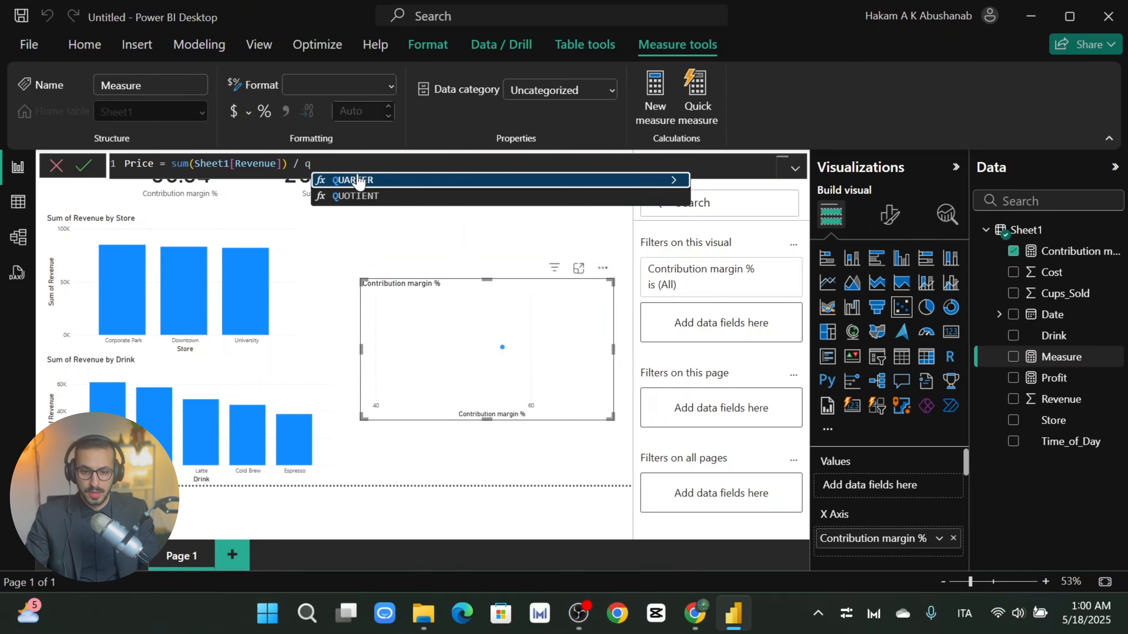
key(BackSpace)
text(sum)
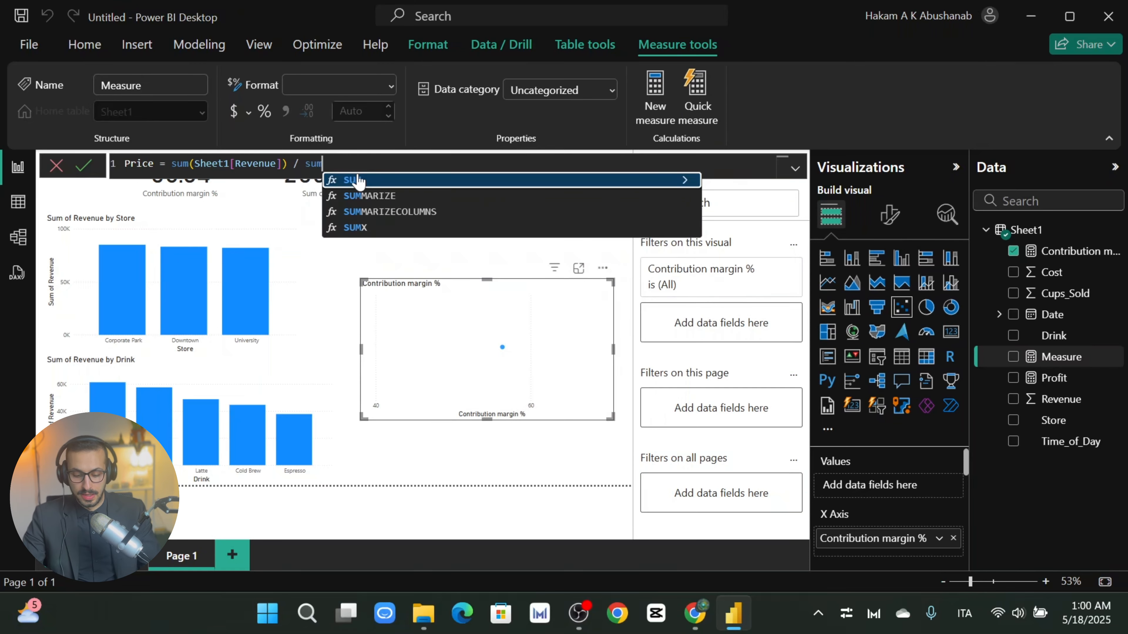
text(()
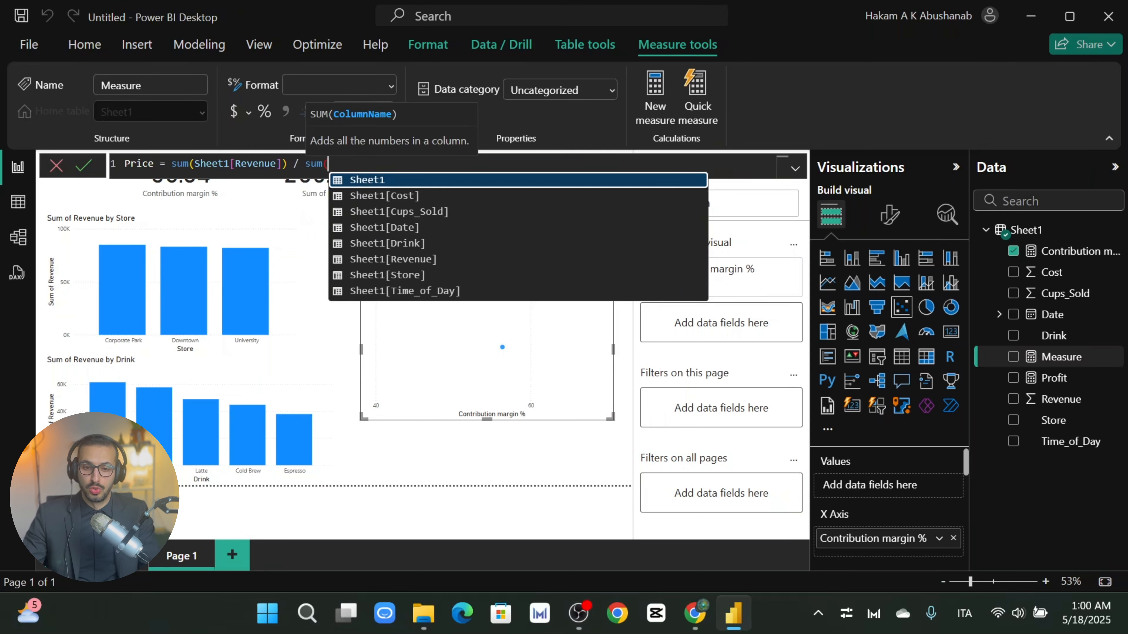
click(425, 213)
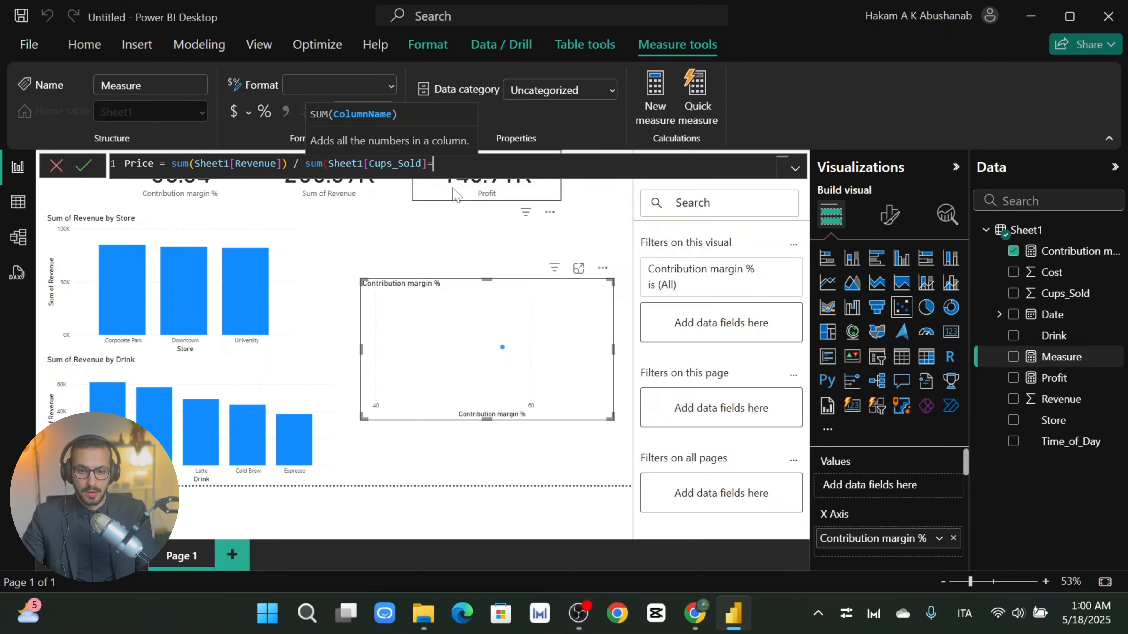
text())
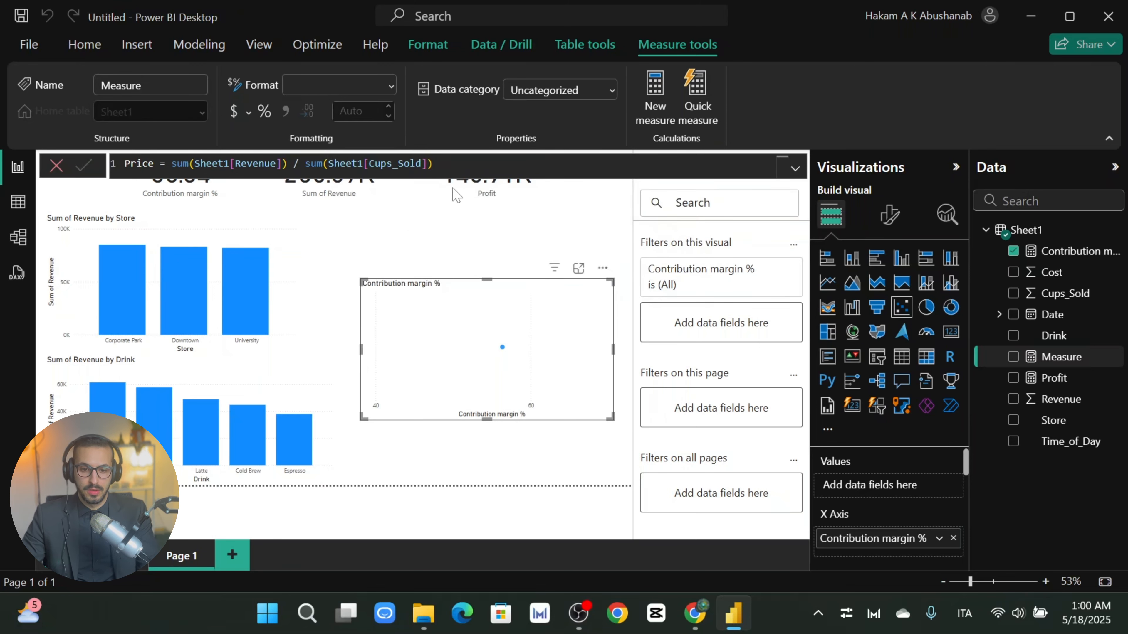
key(Return)
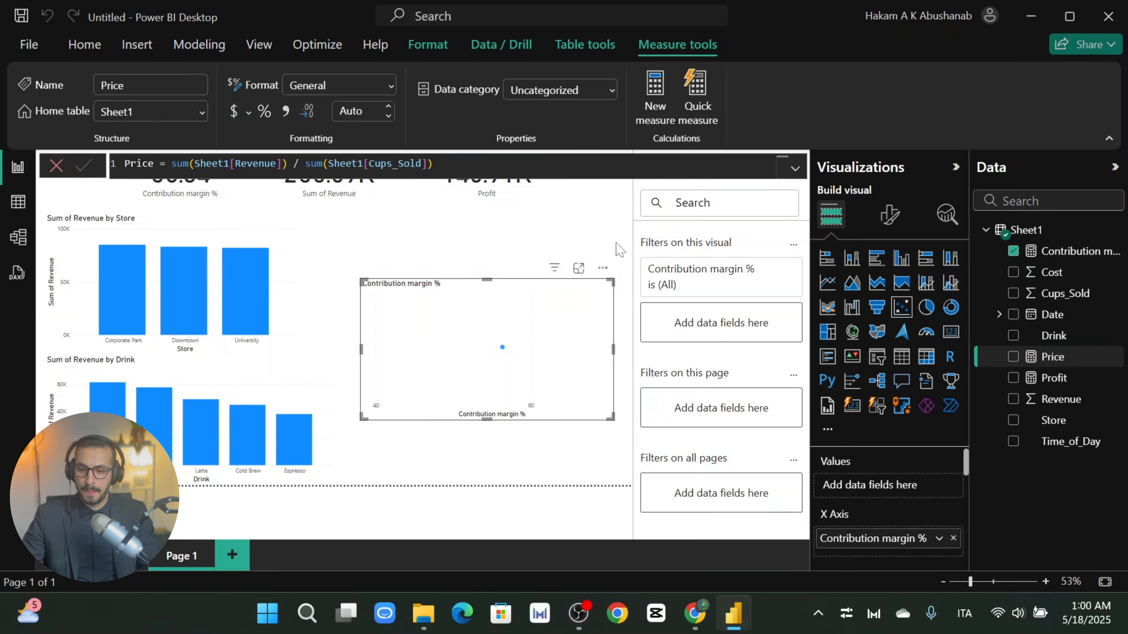
Step: Add the Price measure to the scatter chart's Y axis
drag(1043, 359, 890, 491)
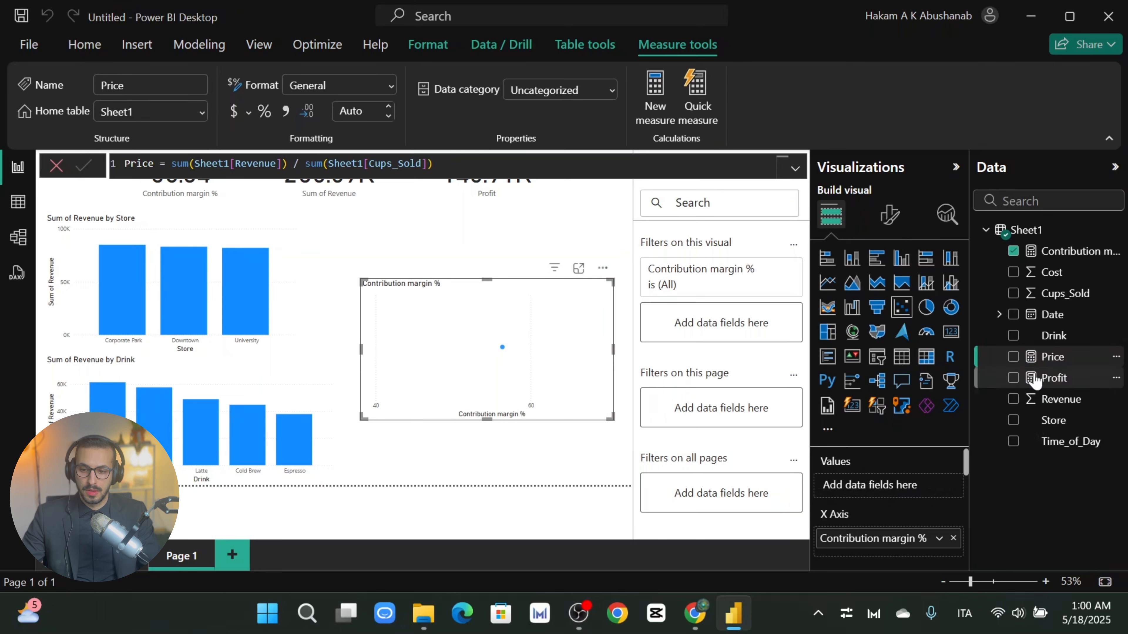
drag(1043, 362, 899, 555)
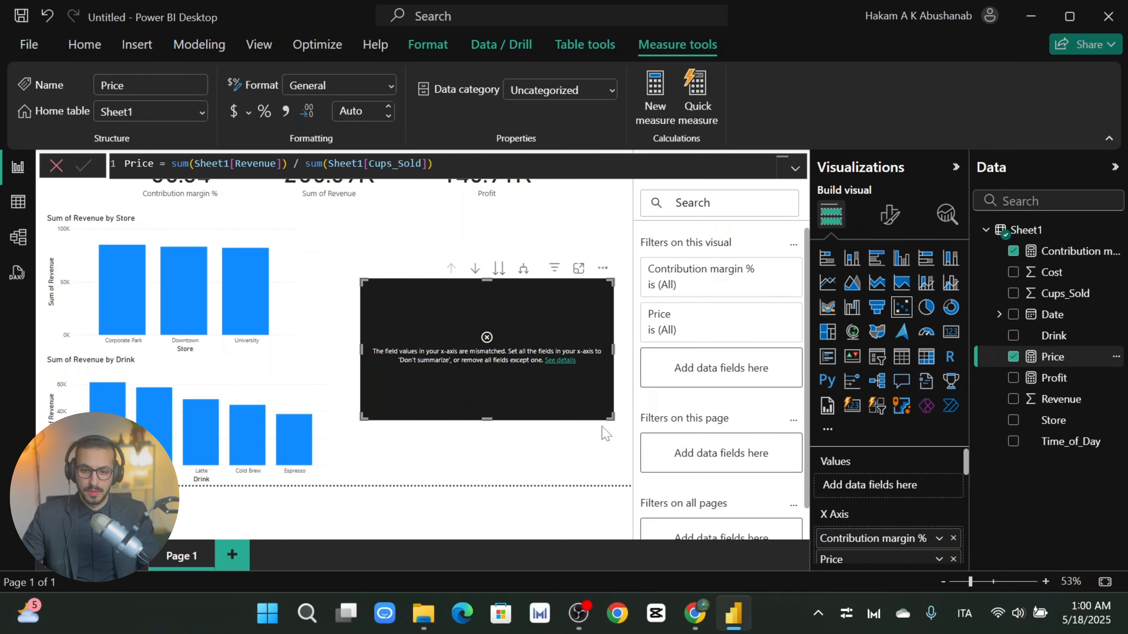
scroll(888, 511, down, 2)
scroll(892, 520, up, 2)
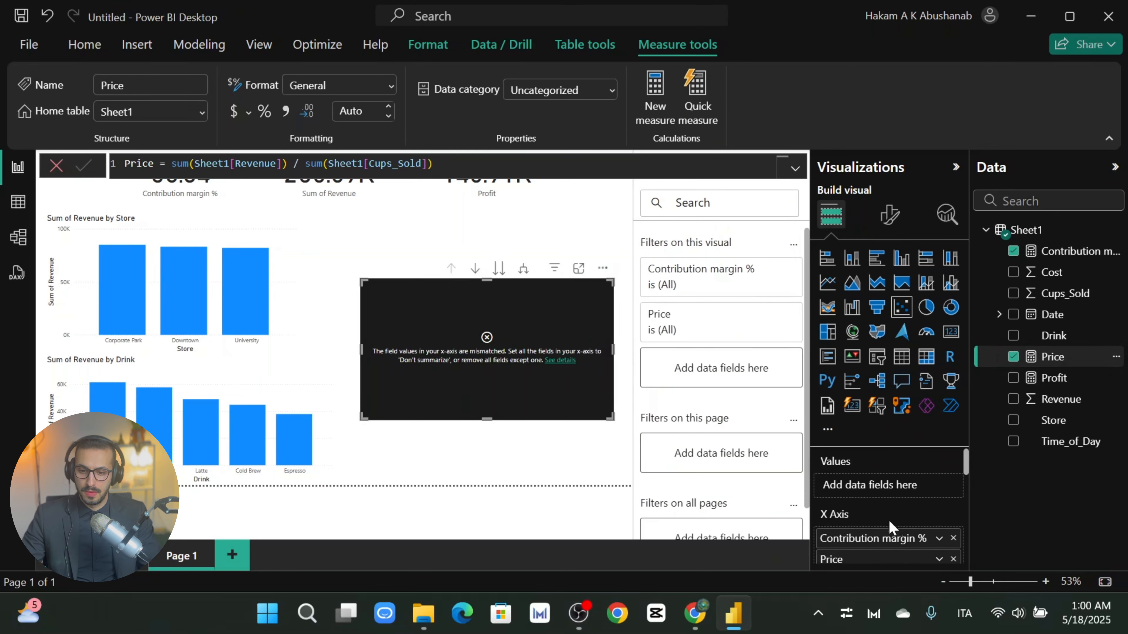
scroll(876, 533, down, 2)
scroll(843, 502, up, 2)
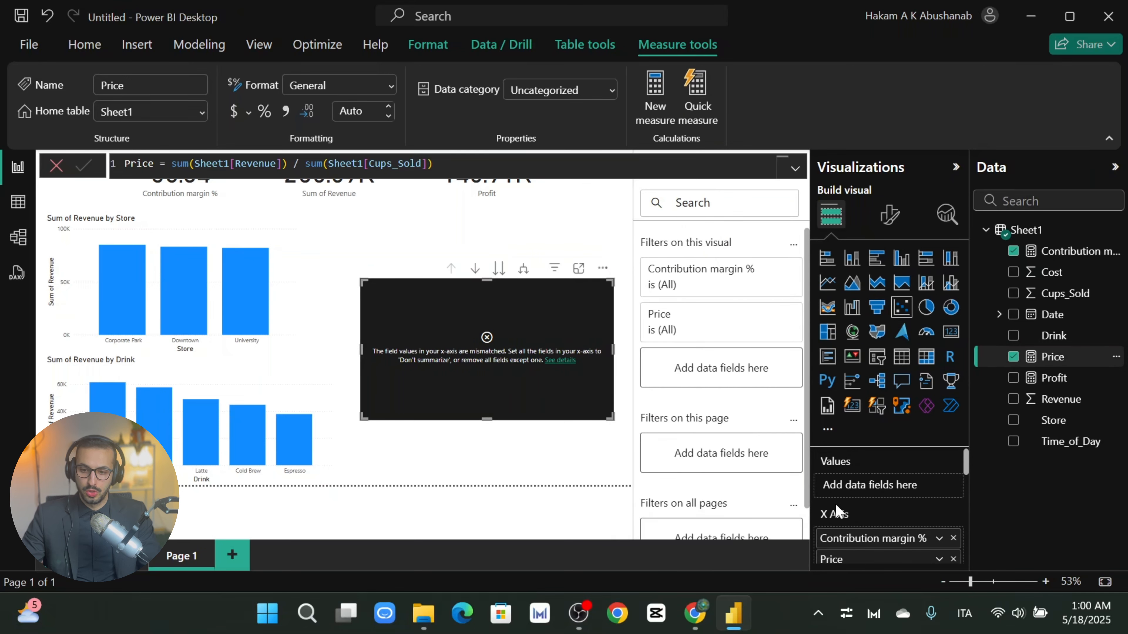
scroll(839, 523, down, 2)
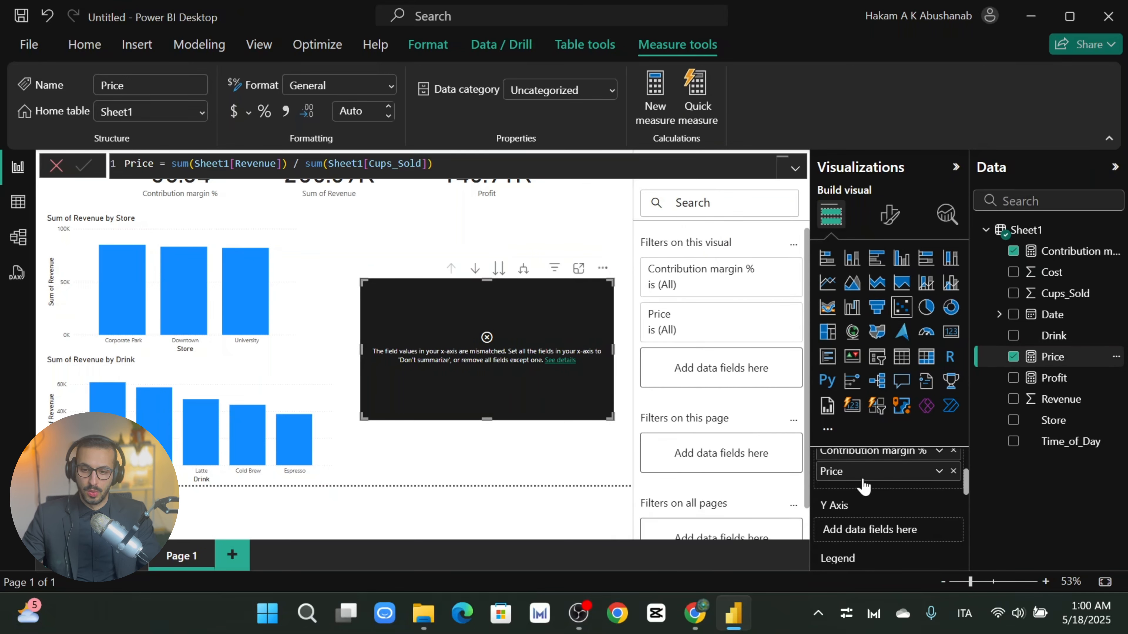
drag(858, 474, 873, 533)
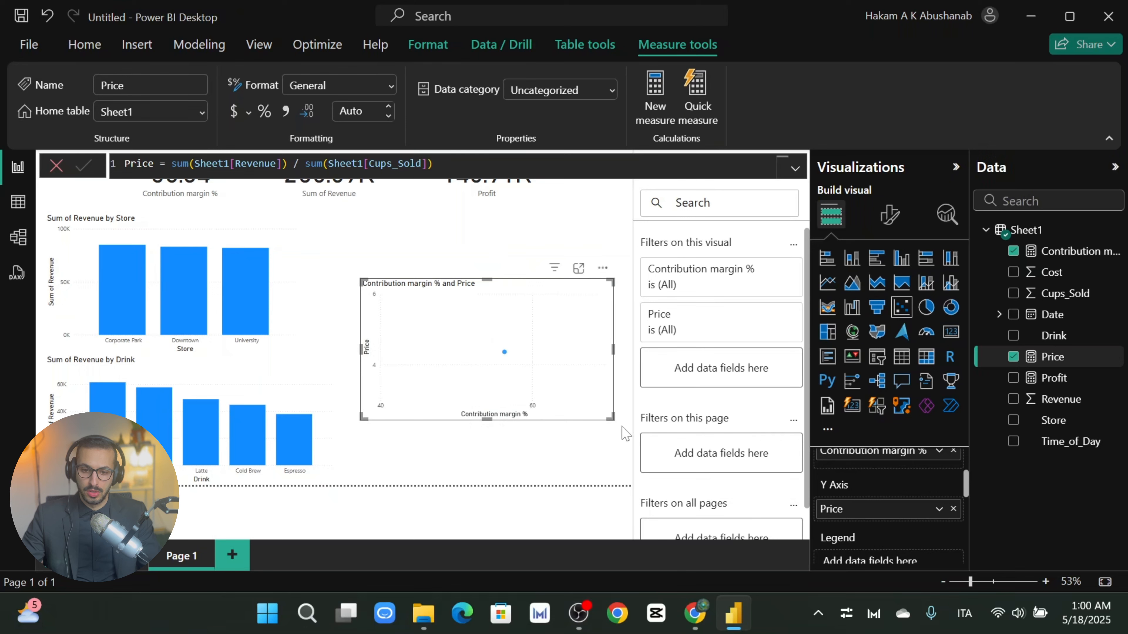
scroll(911, 506, up, 2)
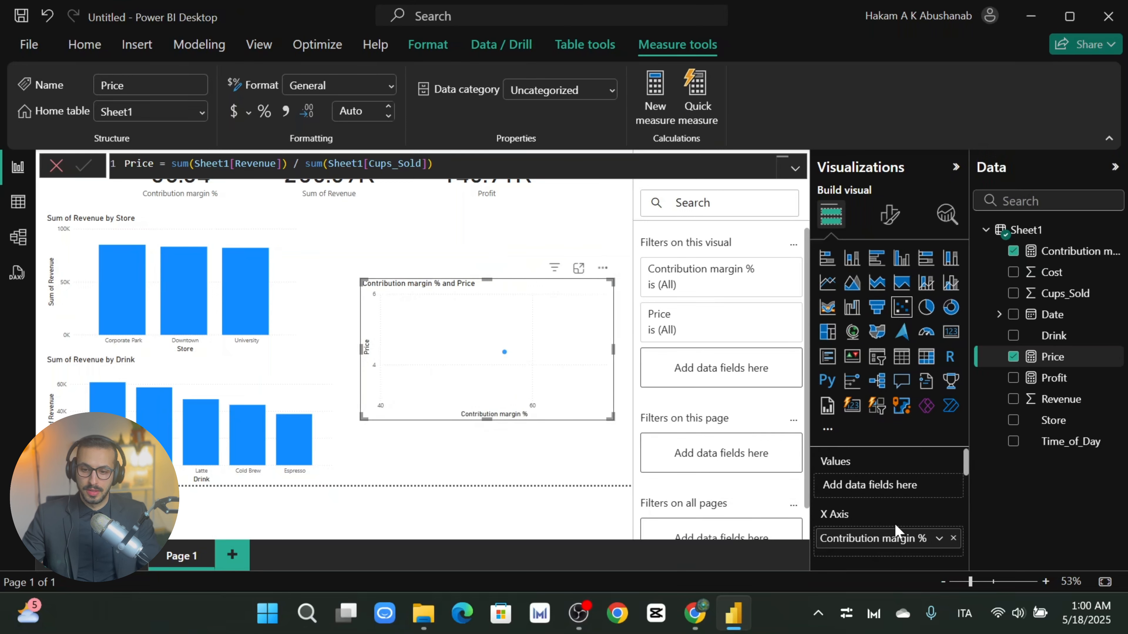
scroll(895, 531, down, 2)
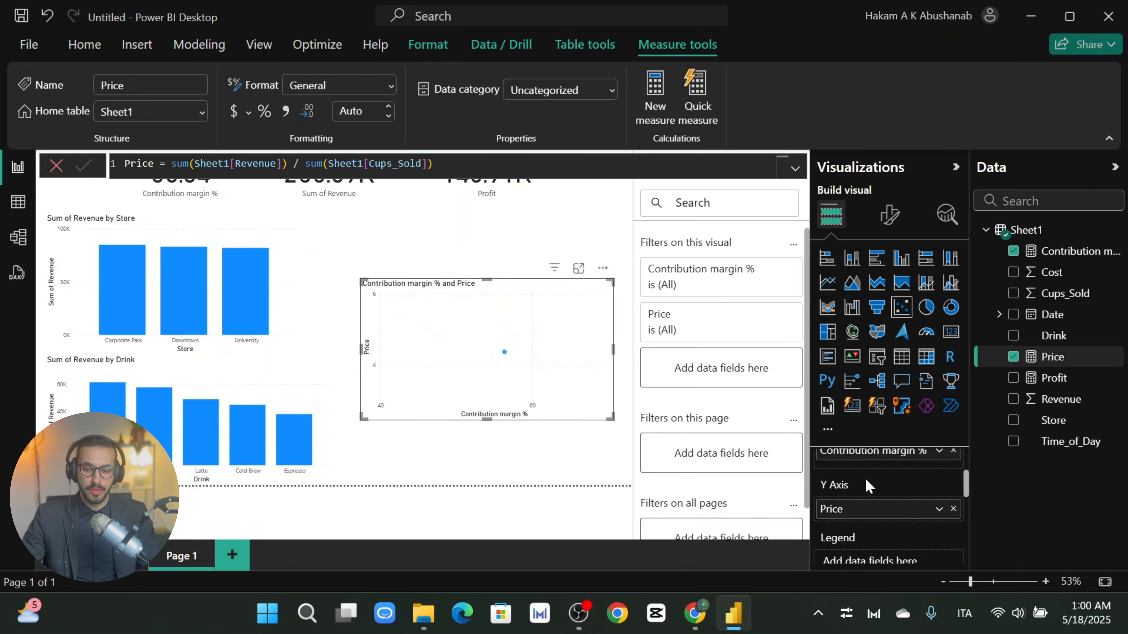
scroll(869, 486, up, 2)
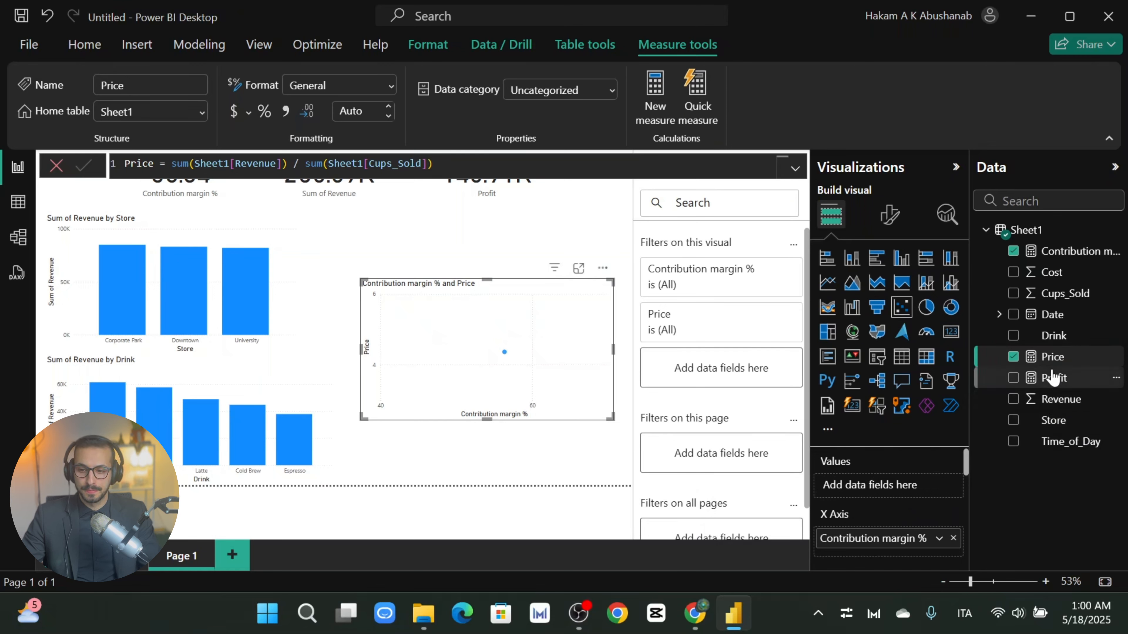
Step: Plot one point per Drink, nudge the chart lower, and colour points by Drink with a legend
drag(1060, 338, 883, 480)
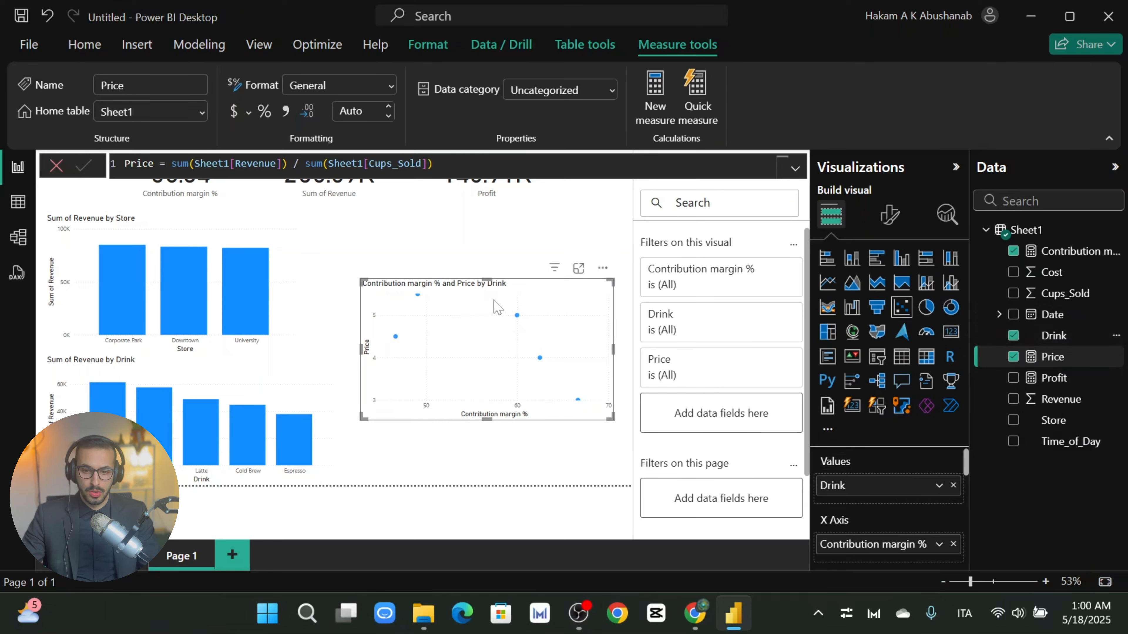
drag(495, 293, 494, 299)
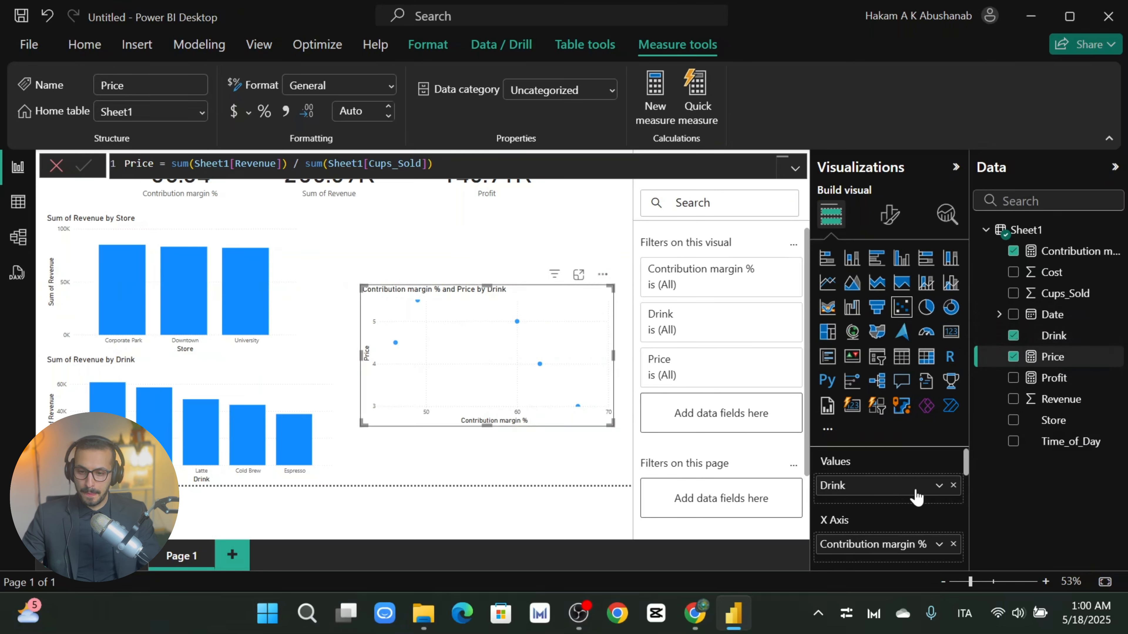
scroll(914, 494, down, 2)
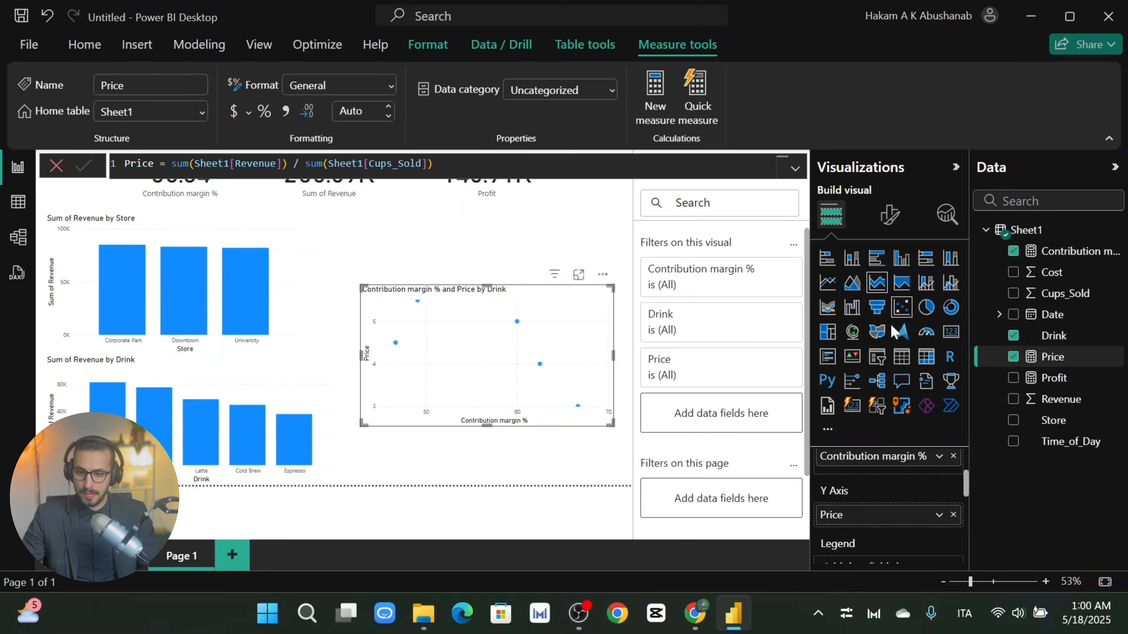
scroll(909, 471, down, 2)
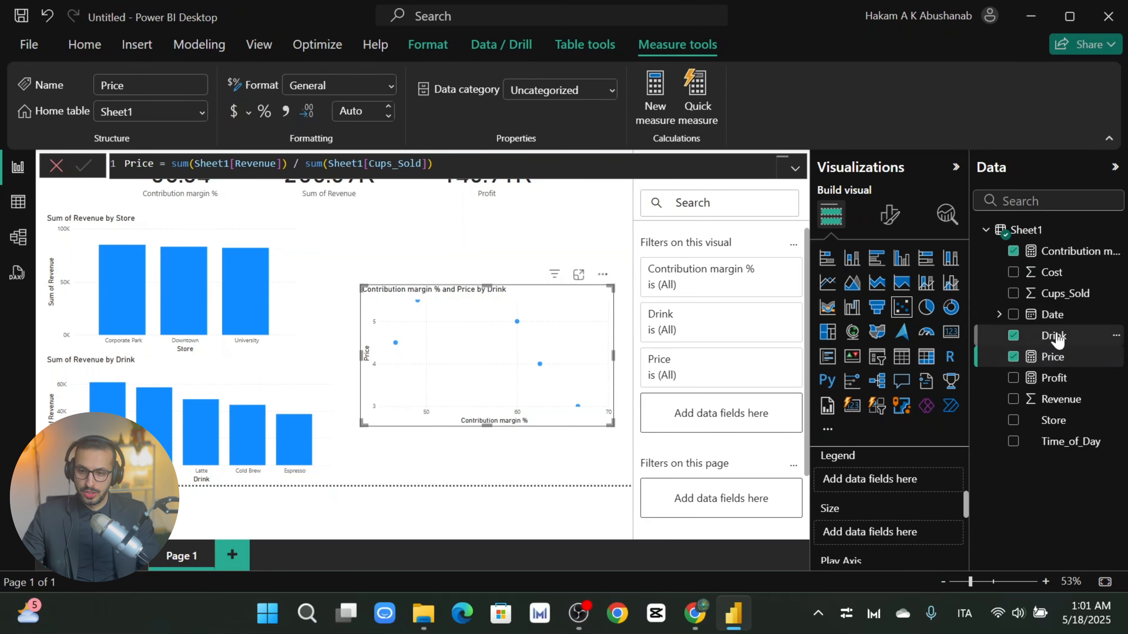
drag(1052, 335, 857, 479)
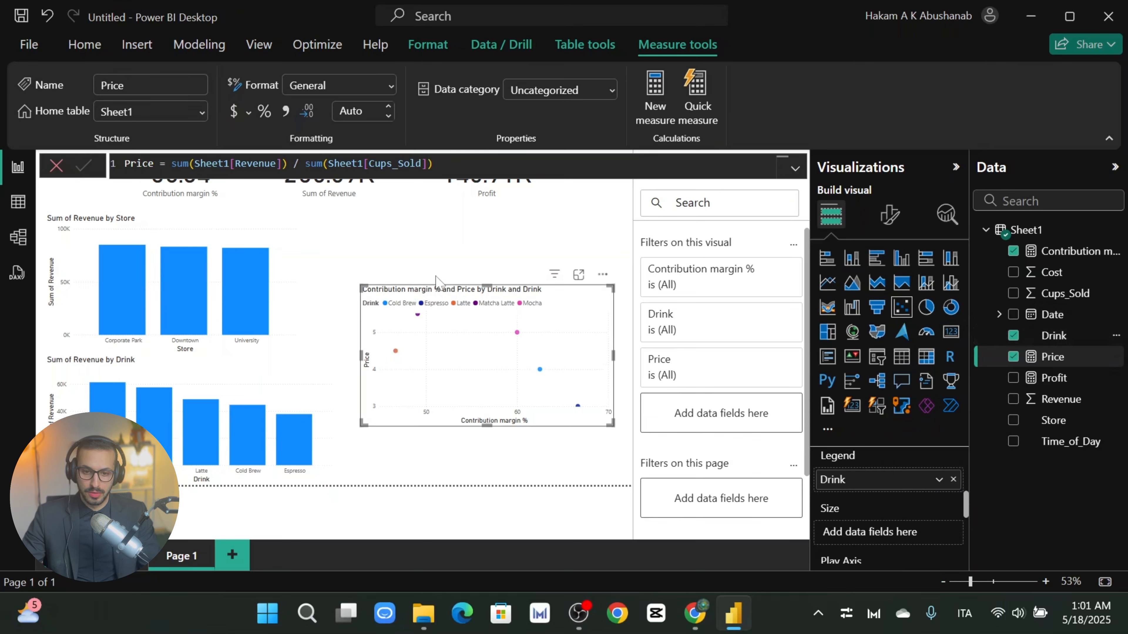
Step: Show the scatter chart in Focus mode so it fills the canvas
click(579, 276)
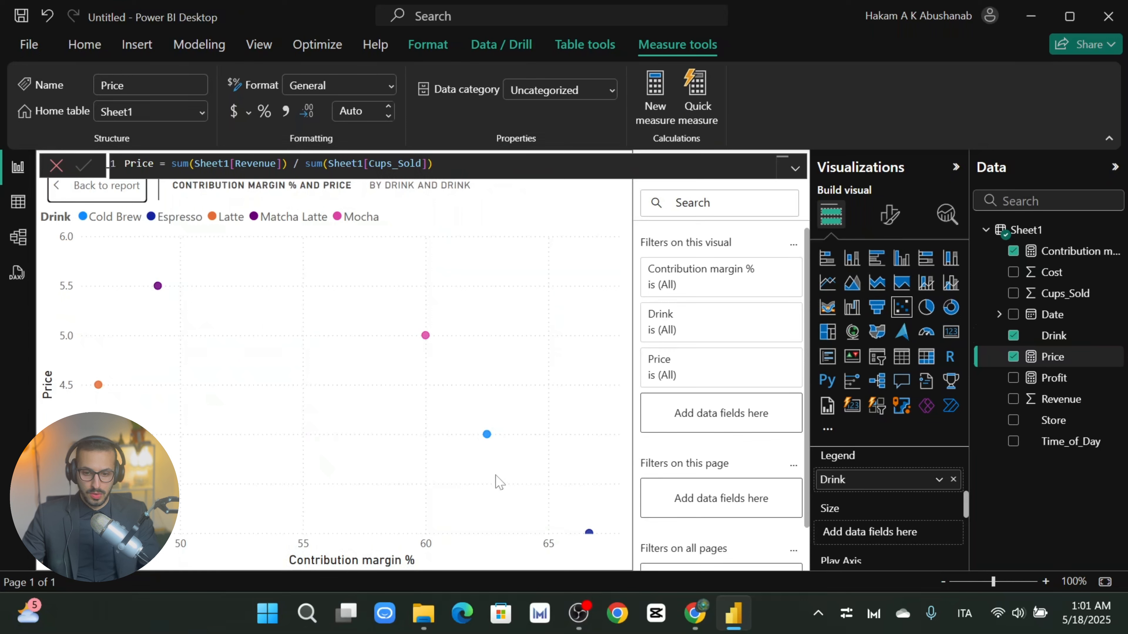
scroll(901, 533, down, 2)
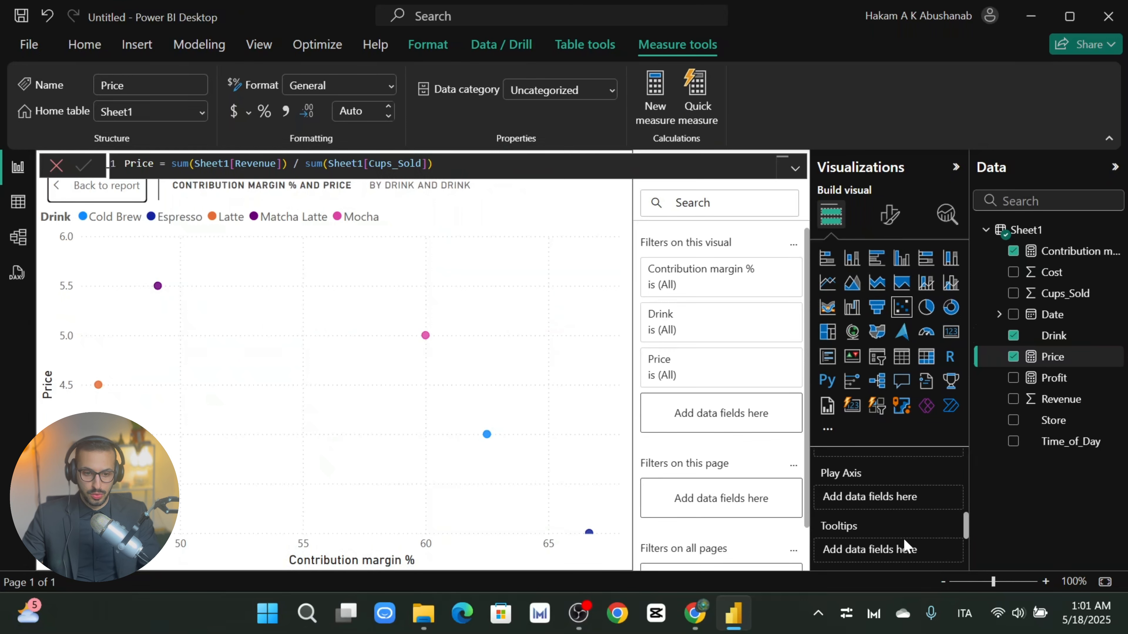
scroll(908, 540, up, 2)
scroll(908, 537, down, 2)
scroll(905, 528, up, 4)
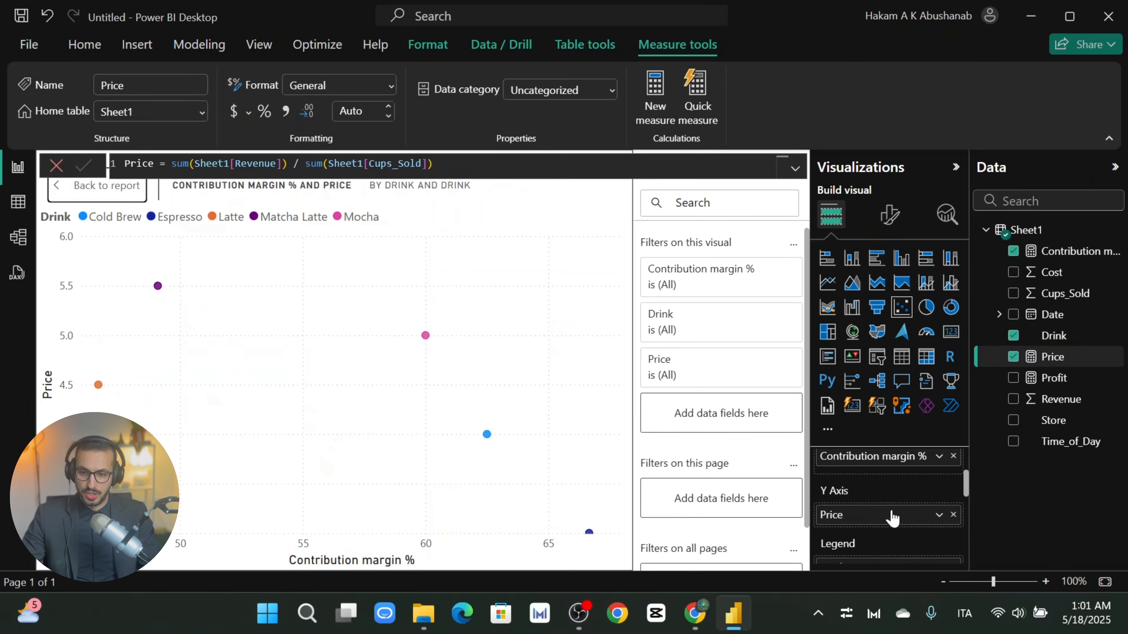
scroll(872, 525, down, 2)
scroll(875, 520, up, 2)
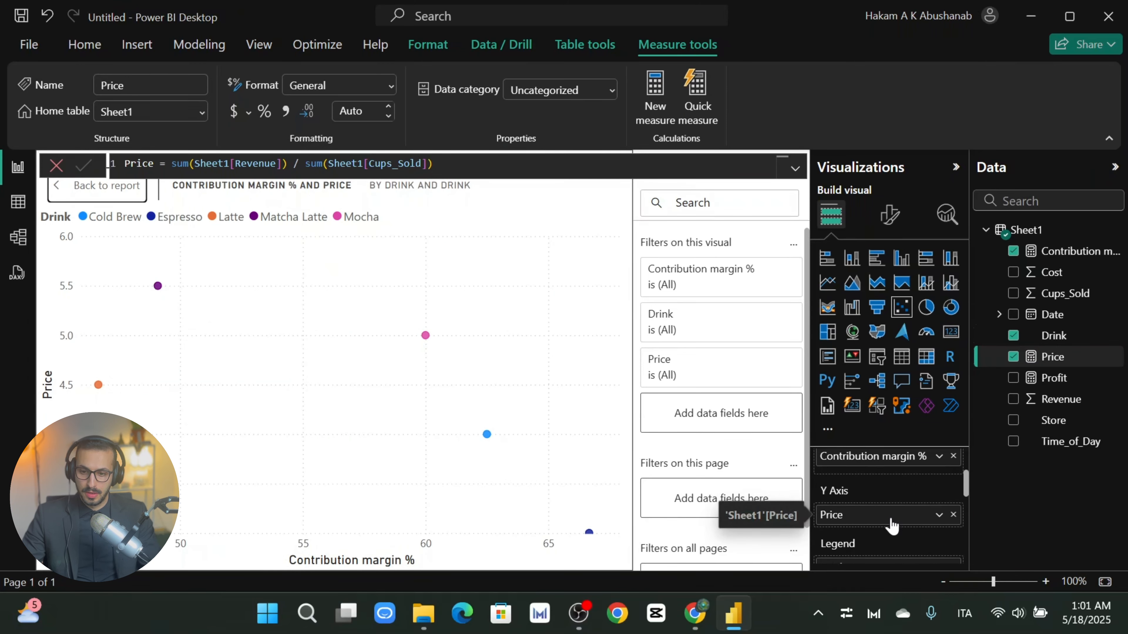
scroll(888, 524, up, 2)
scroll(891, 522, down, 2)
Step: Remove Price from the Y axis and move Contribution margin % into the Y axis
drag(860, 460, 877, 536)
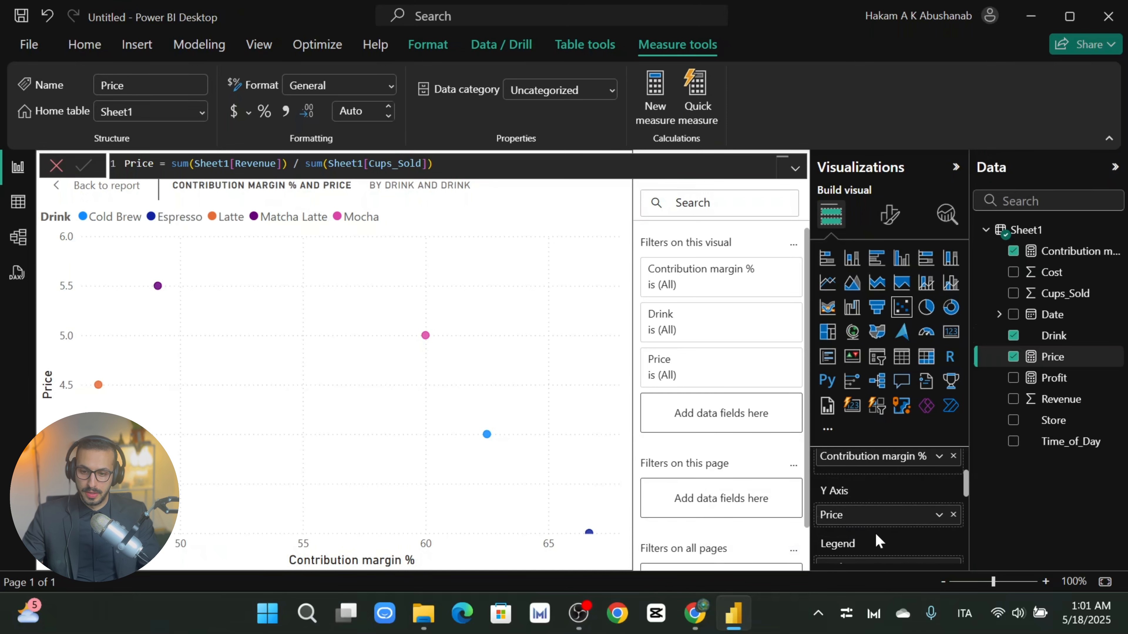
click(954, 515)
drag(884, 466, 886, 521)
scroll(886, 522, up, 3)
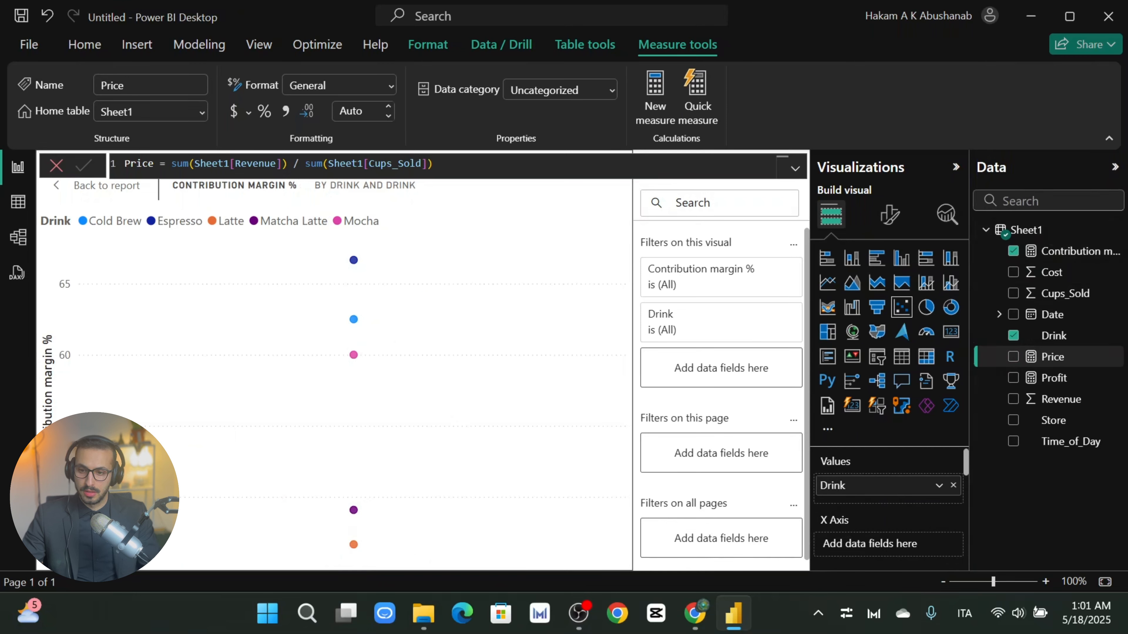
Step: Put Price on the X axis and check each drink's price and contribution margin %
drag(1040, 361, 872, 544)
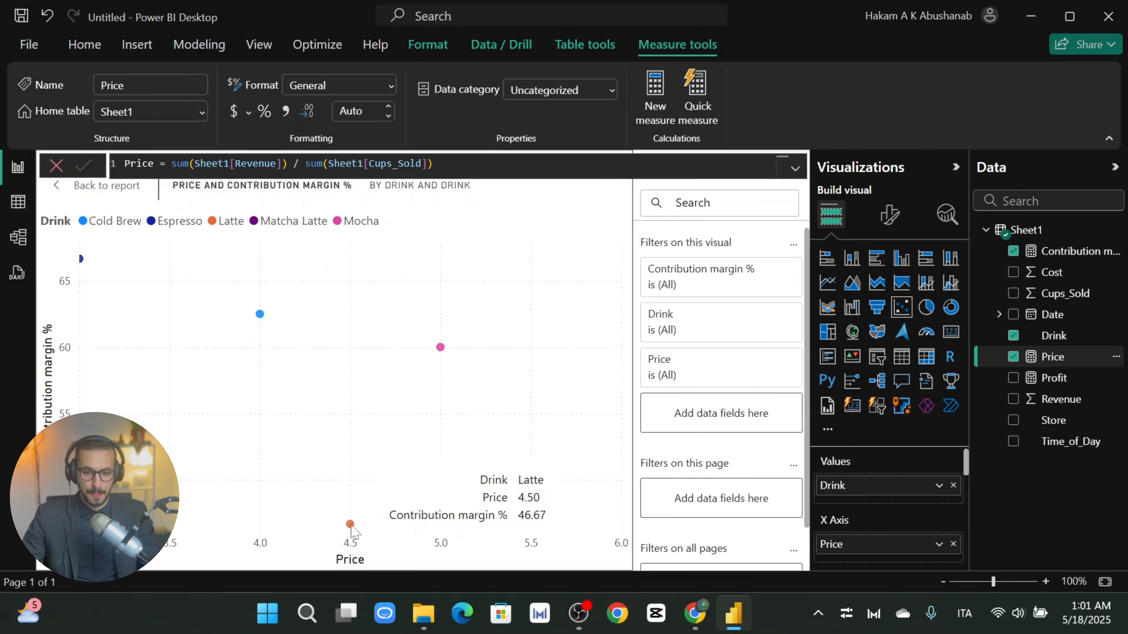
mouse_move(350, 529)
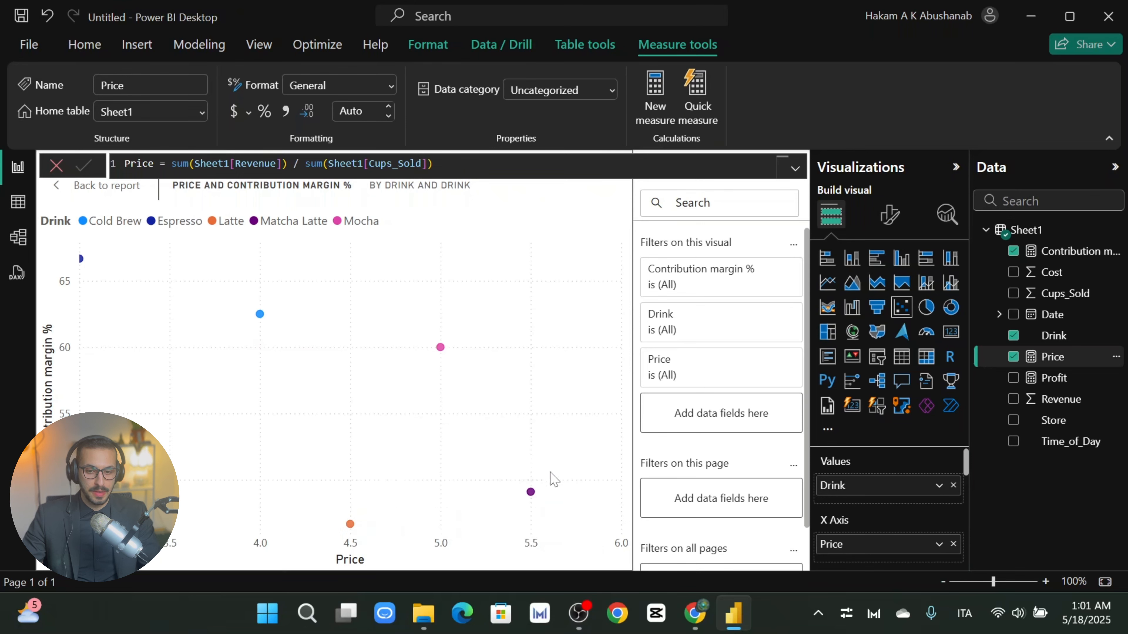
mouse_move(532, 494)
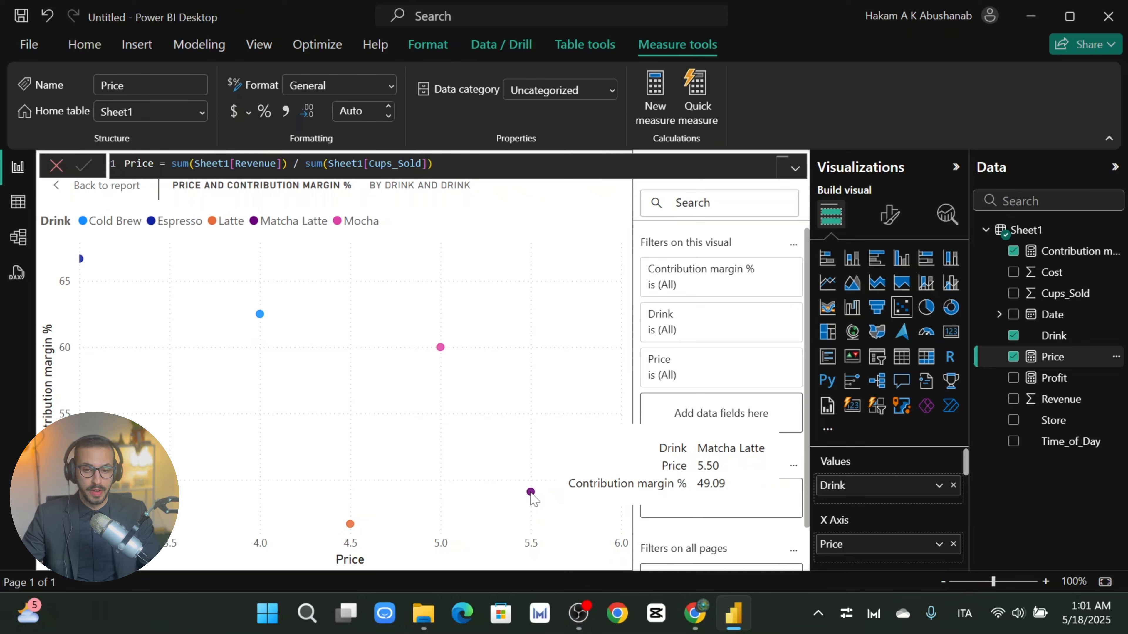
mouse_move(442, 349)
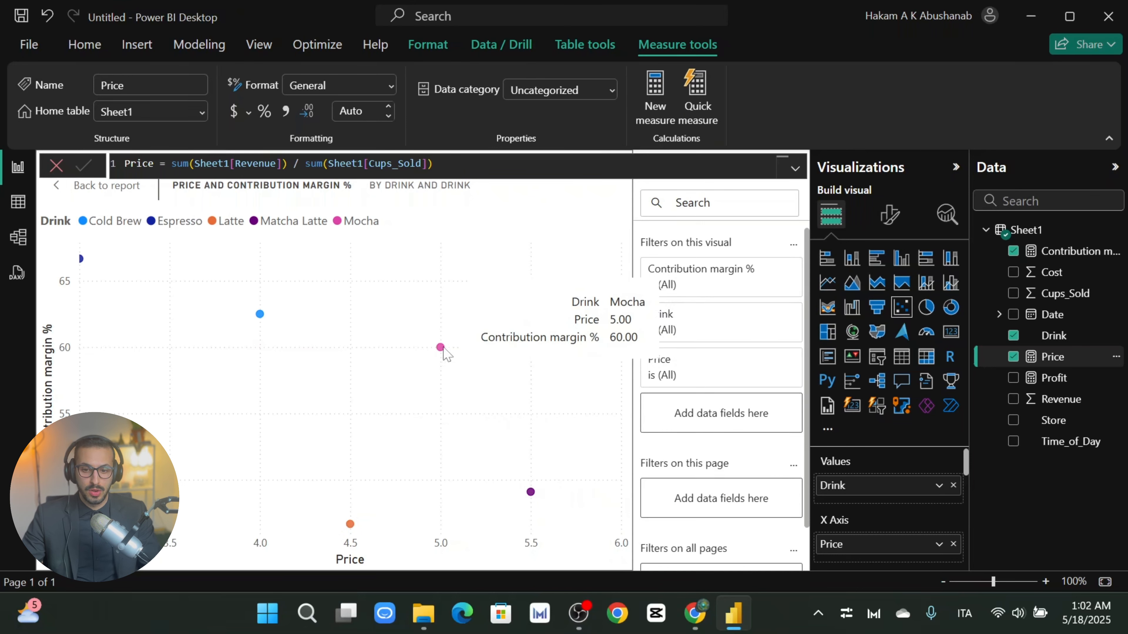
mouse_move(261, 316)
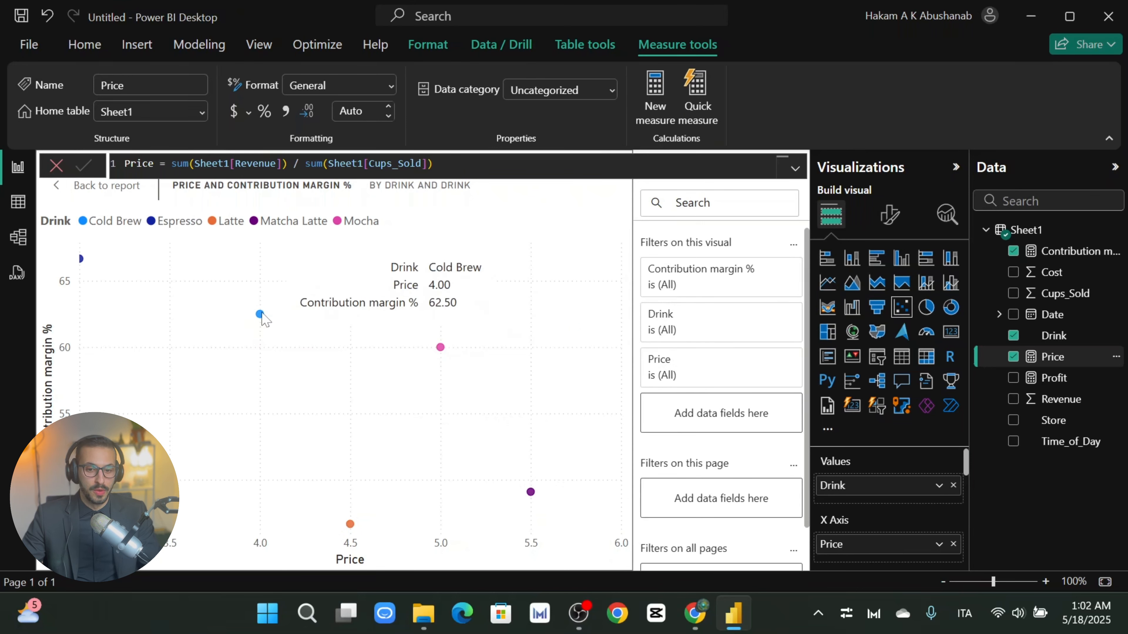
mouse_move(83, 262)
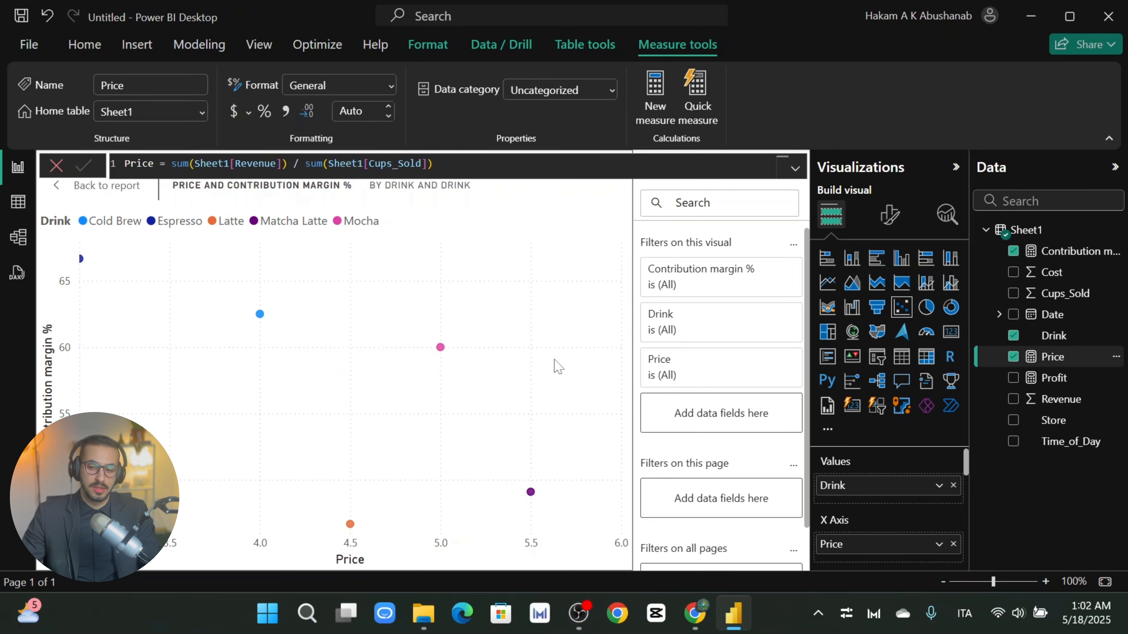
Step: Turn Category labels On so each point shows its drink name, then expand plot area background settings
click(890, 215)
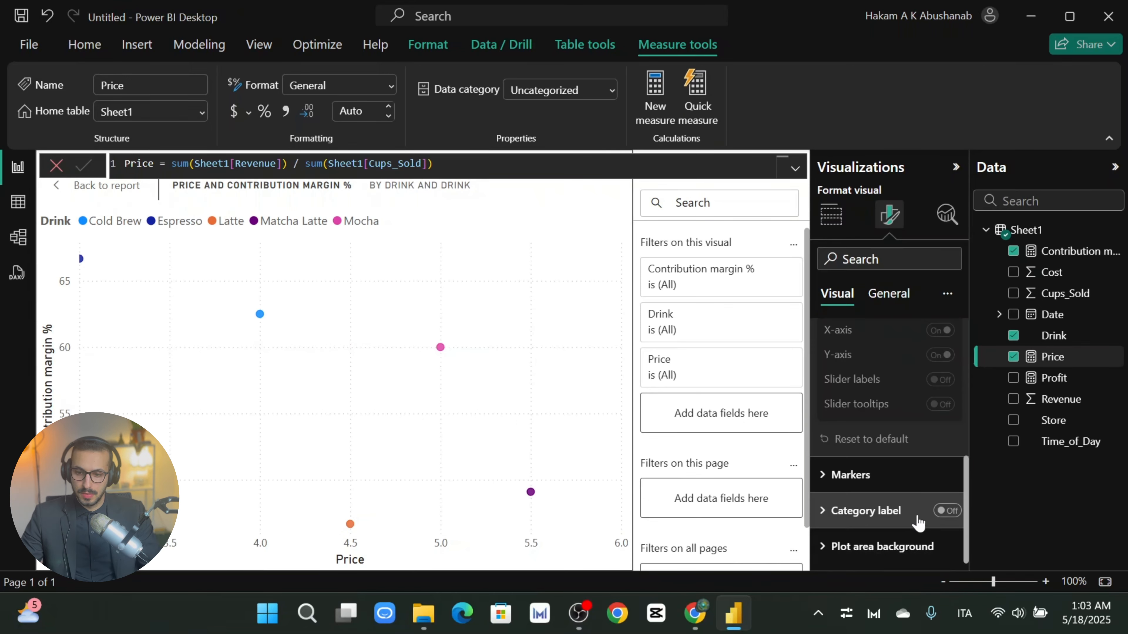
click(945, 512)
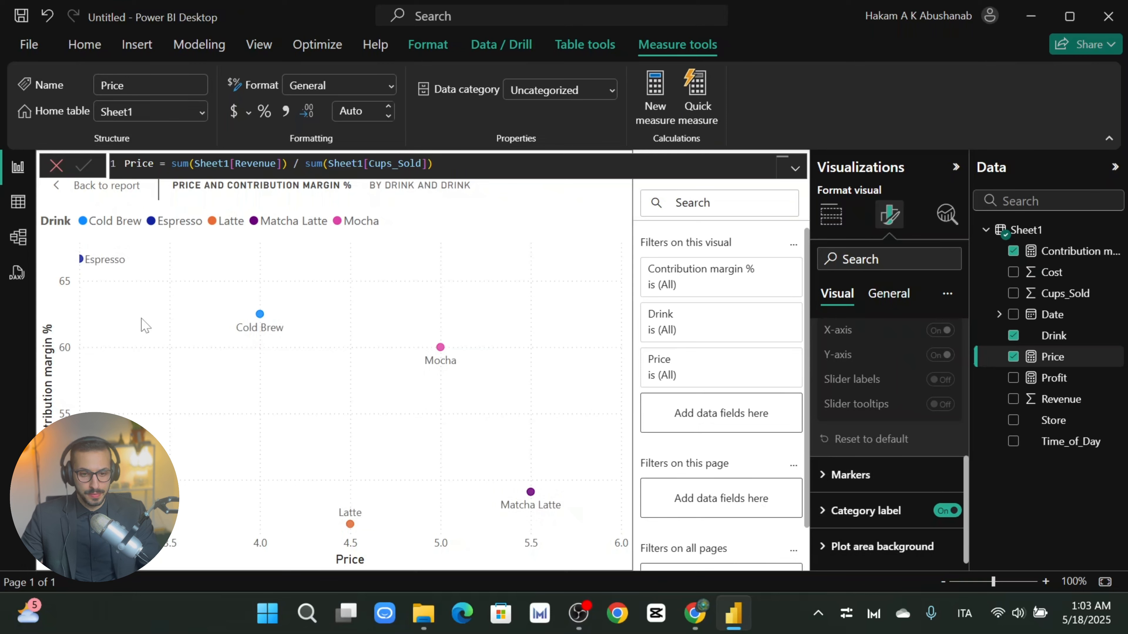
scroll(879, 529, up, 2)
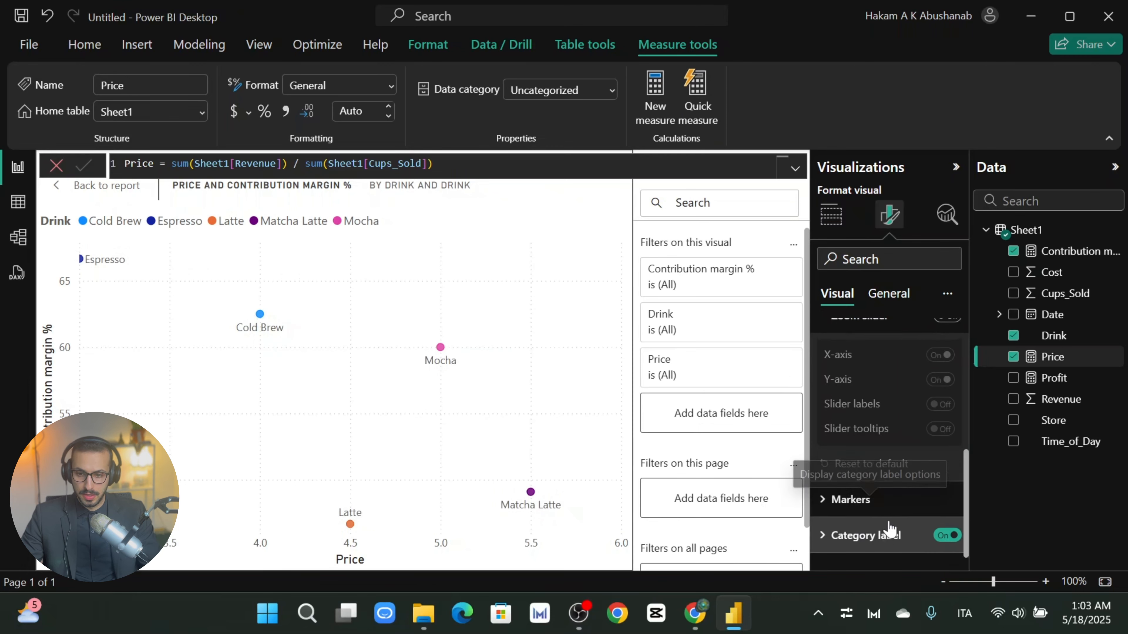
scroll(865, 516, down, 2)
scroll(863, 400, up, 4)
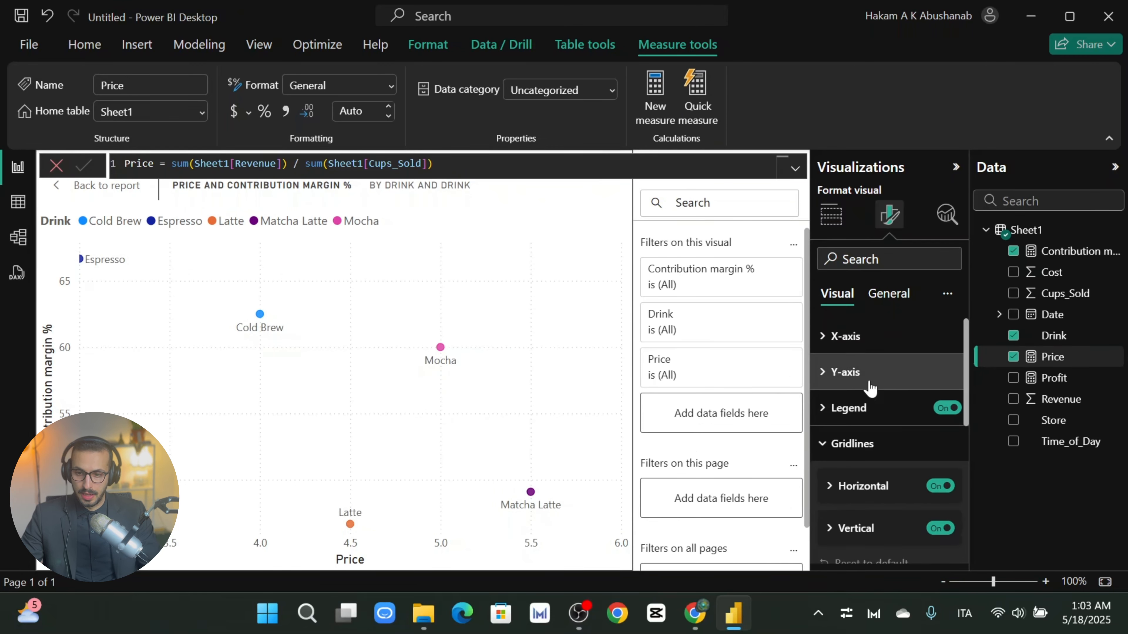
scroll(908, 449, down, 4)
click(869, 546)
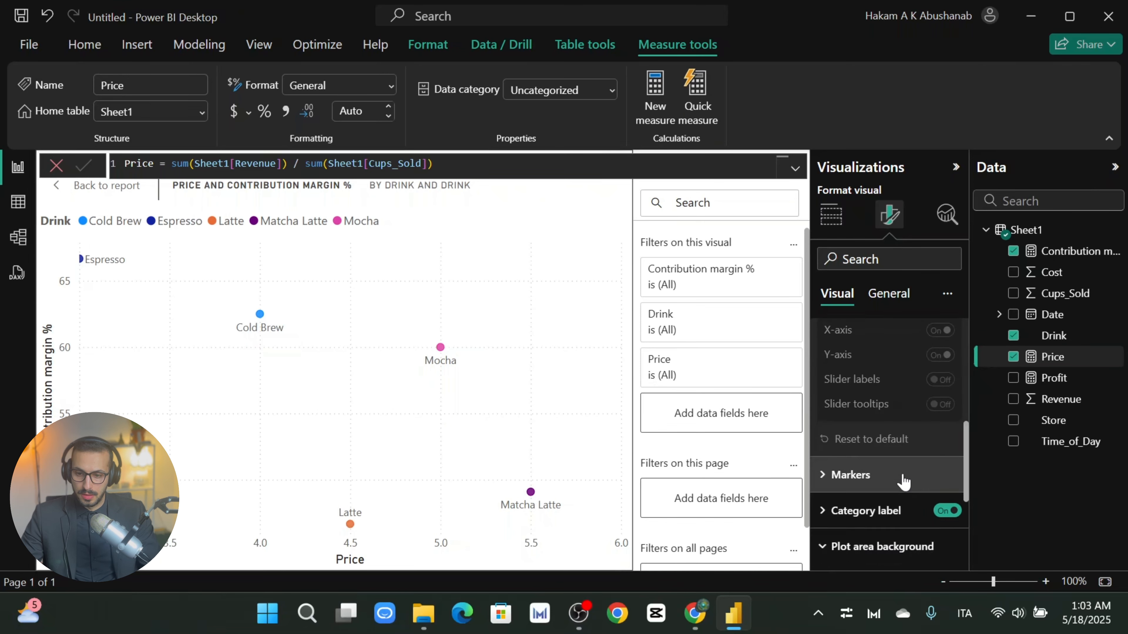
scroll(893, 431, up, 10)
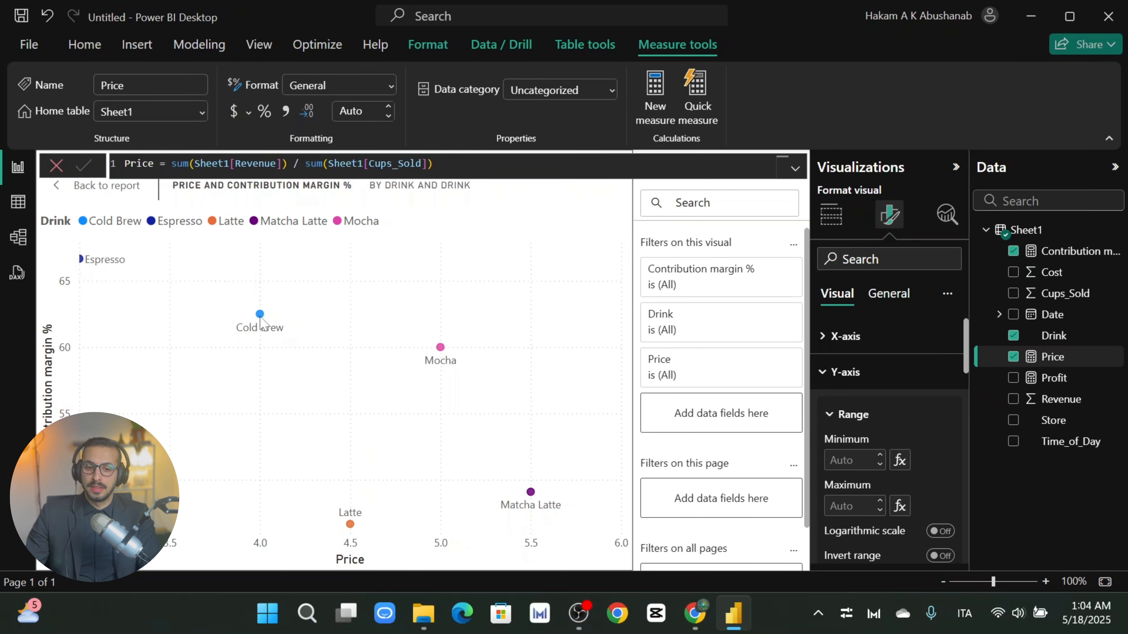
mouse_move(261, 316)
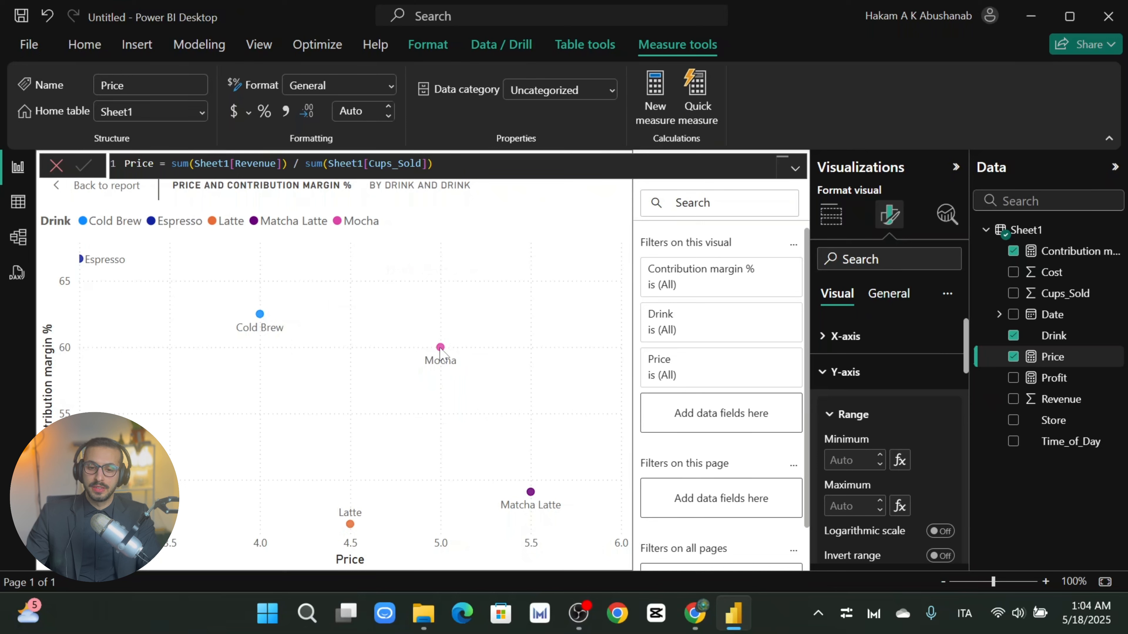
mouse_move(441, 351)
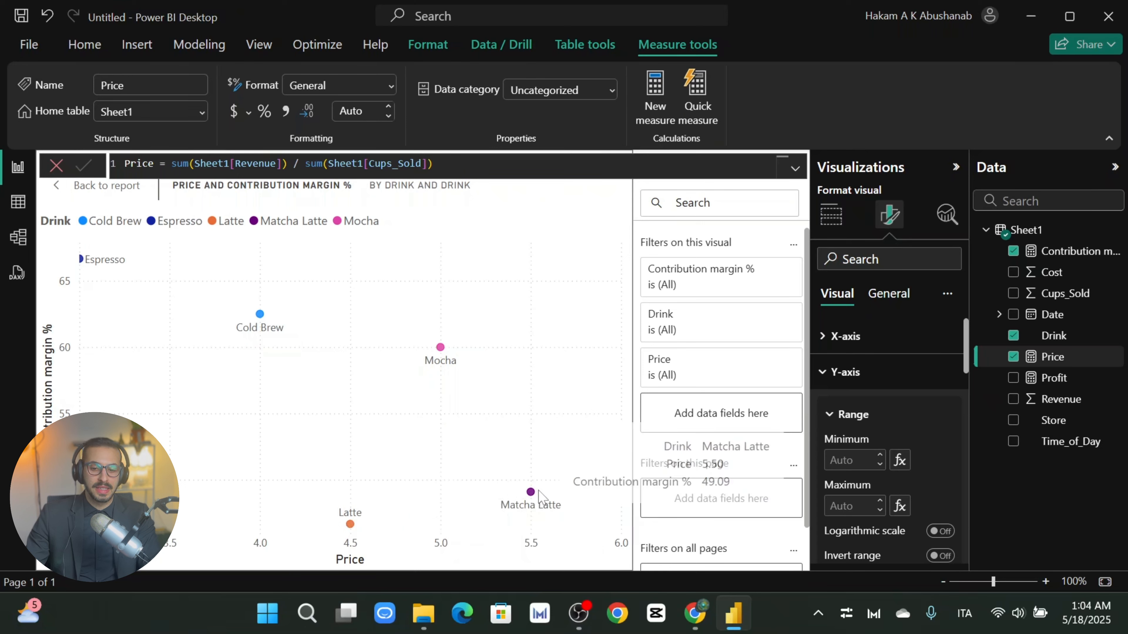
mouse_move(531, 496)
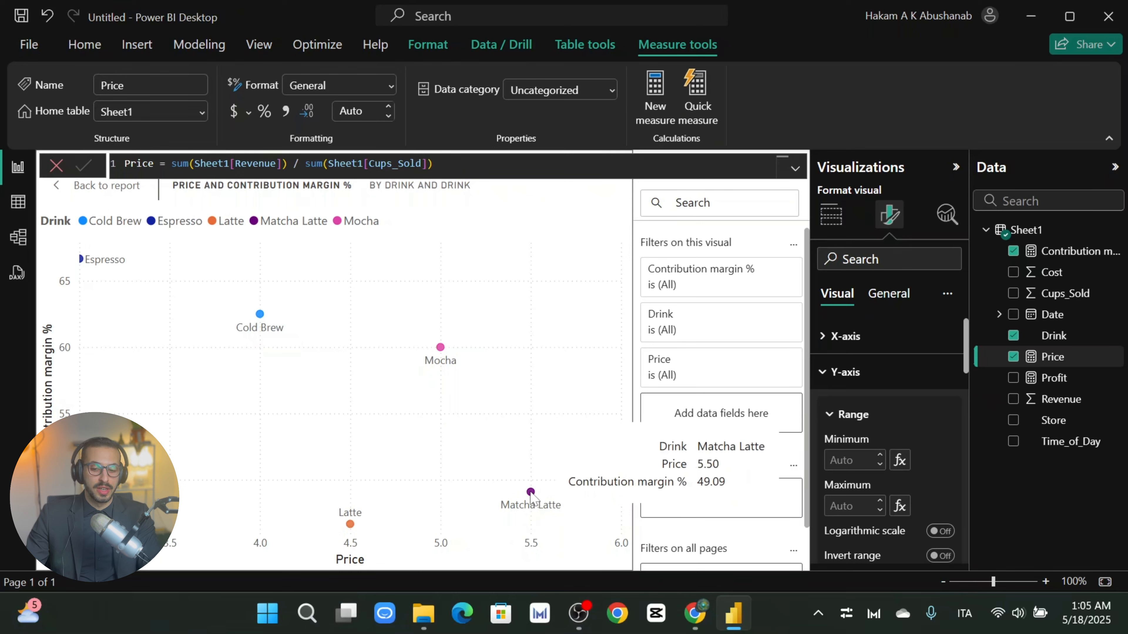
mouse_move(351, 528)
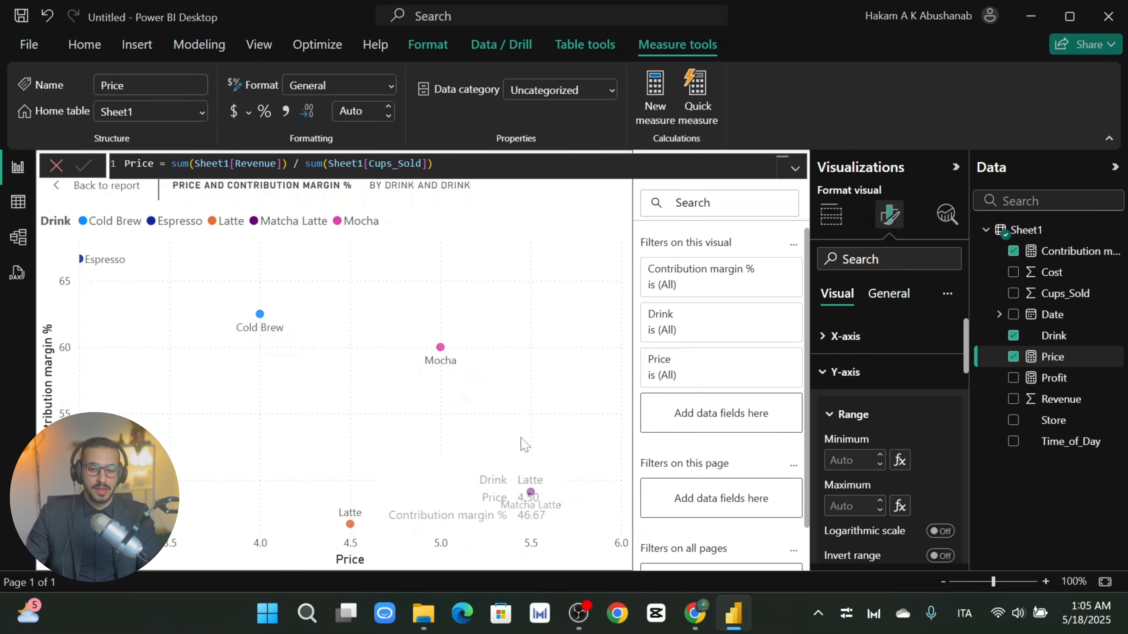
mouse_move(531, 499)
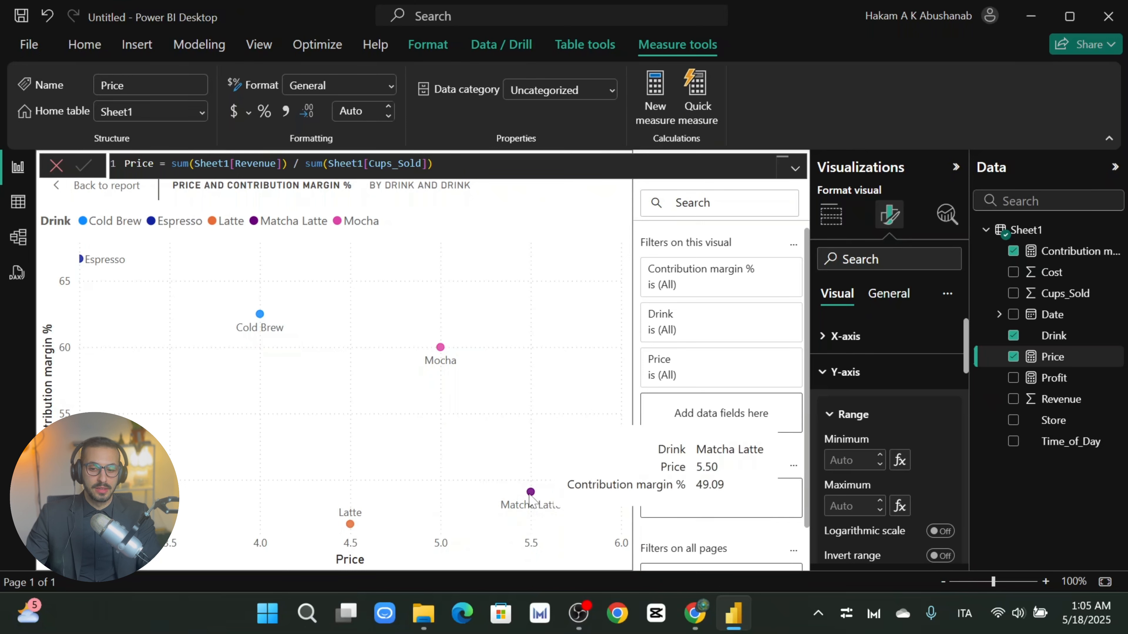
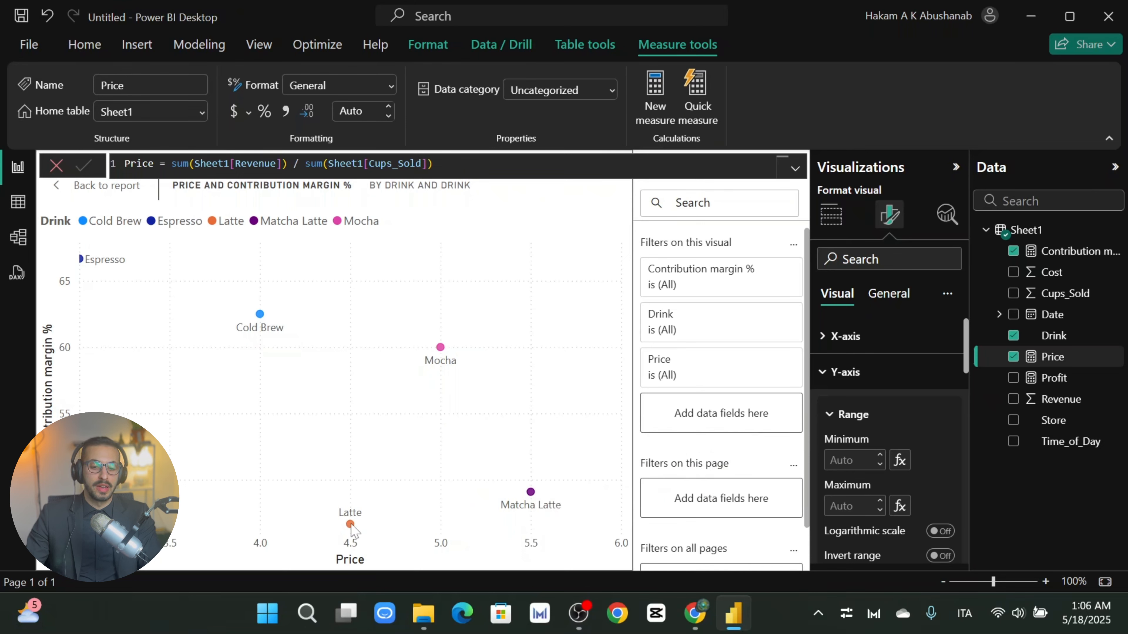
Step: Leave focus mode so the scatter chart appears beside the KPI cards and revenue charts
mouse_move(351, 529)
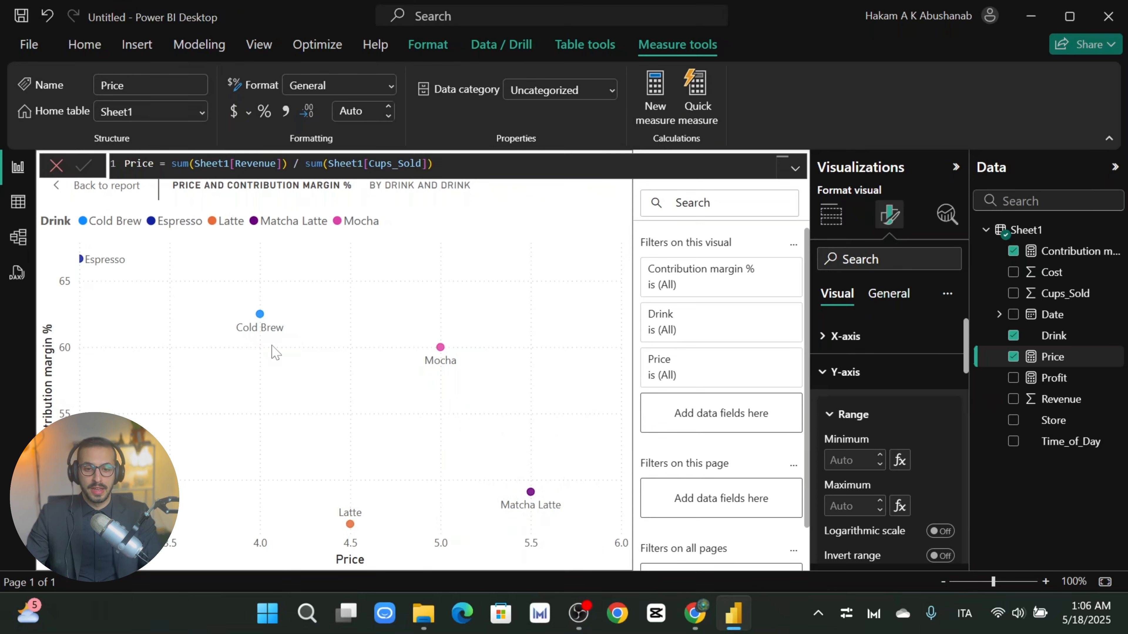
click(58, 190)
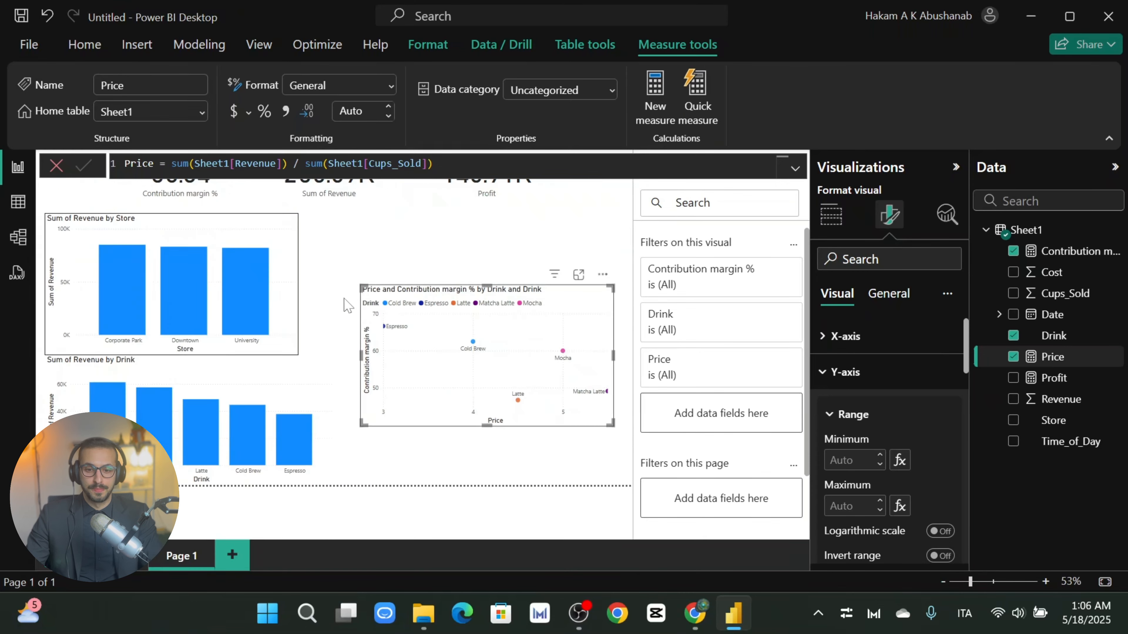
Step: Drag the price–margin scatter chart about 100 px lower on the page
click(449, 261)
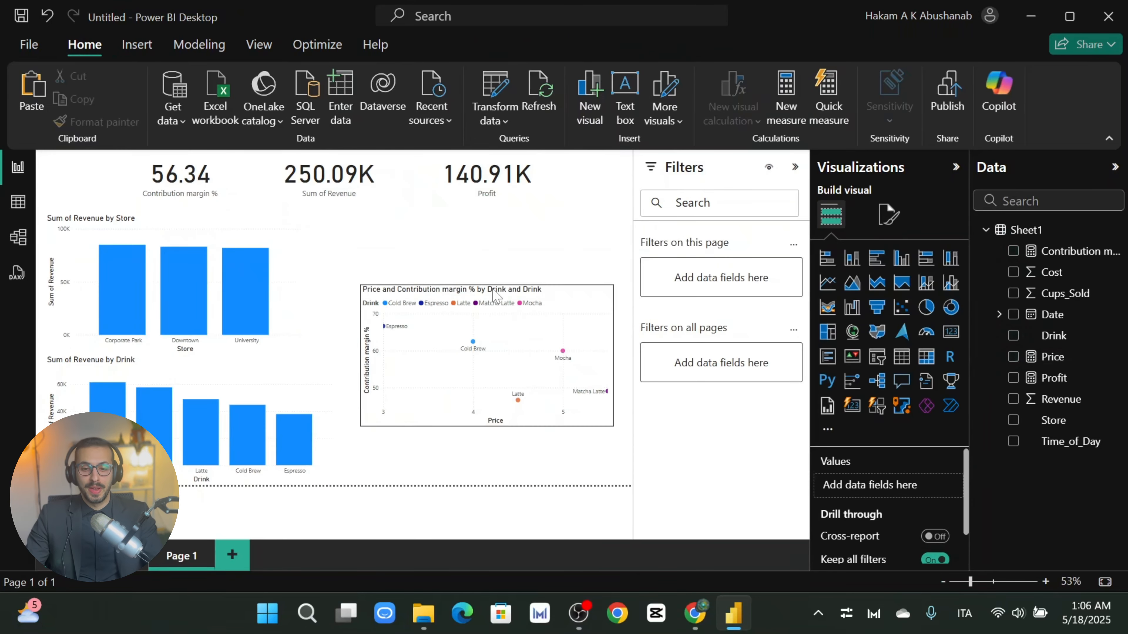
drag(491, 296, 480, 339)
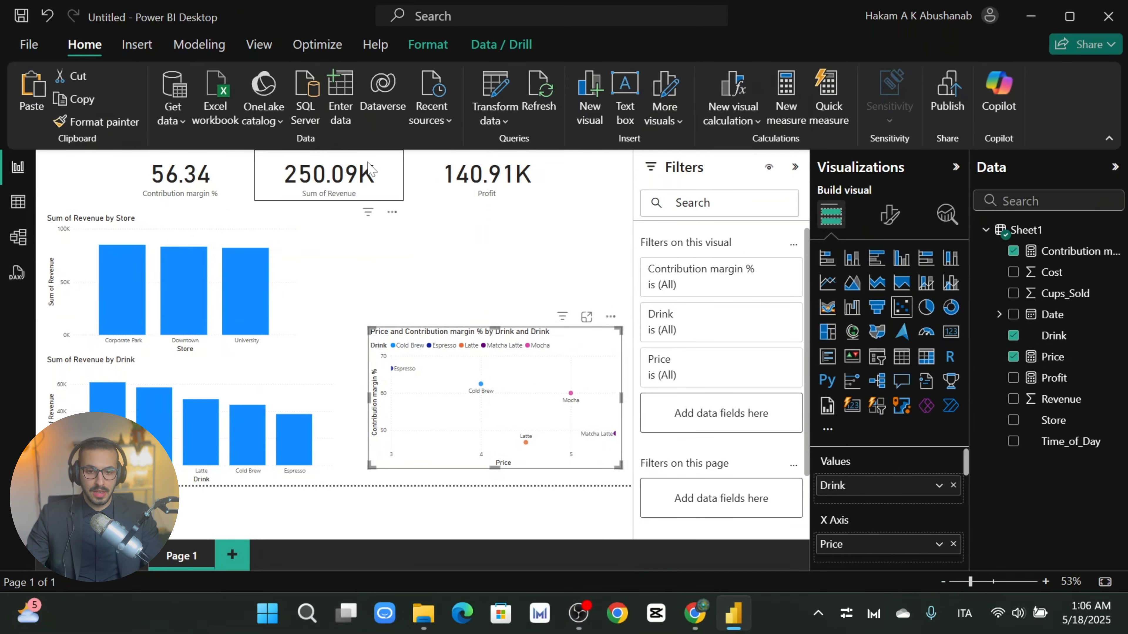
click(313, 169)
click(388, 204)
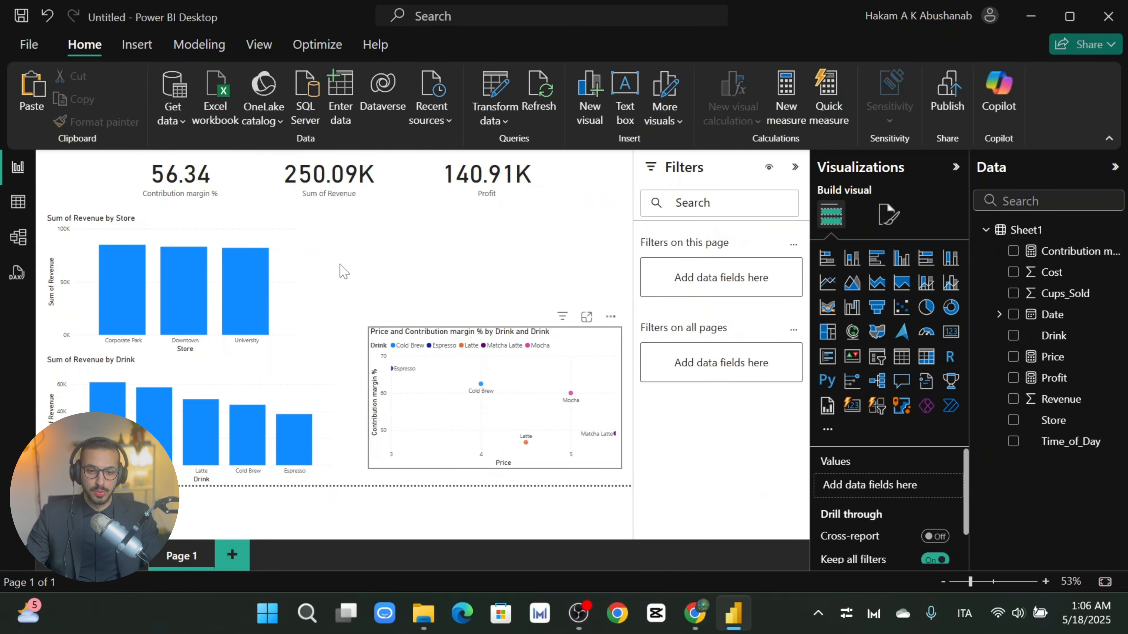
Step: Clear all selections and cross-highlighting so the cards show 56.34, 250.09K and 140.91K
click(284, 280)
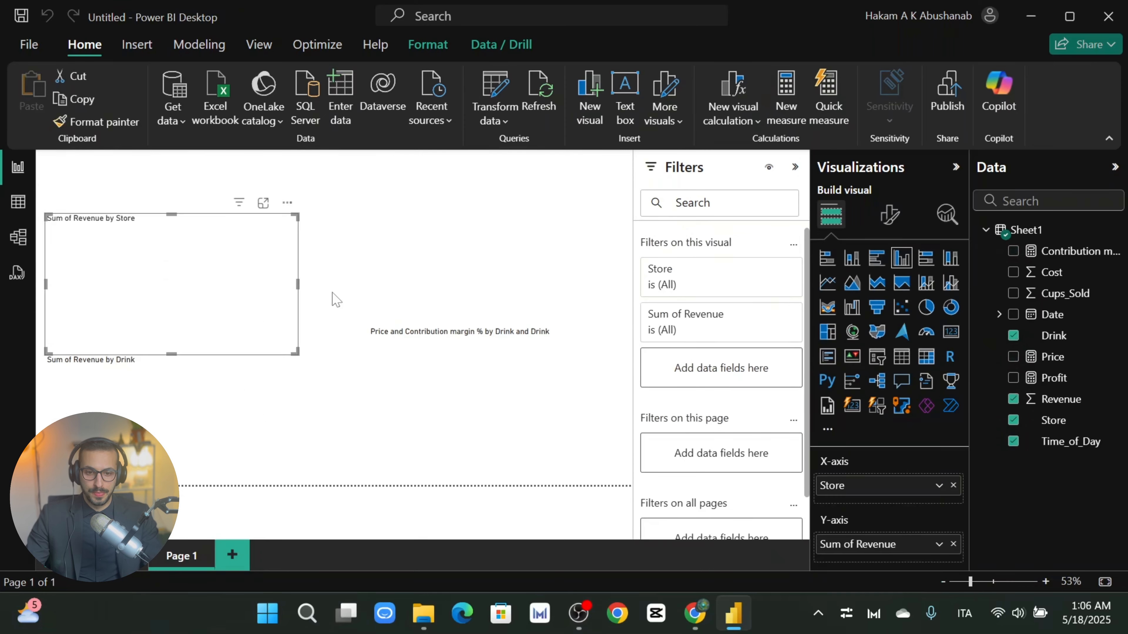
click(429, 311)
click(472, 314)
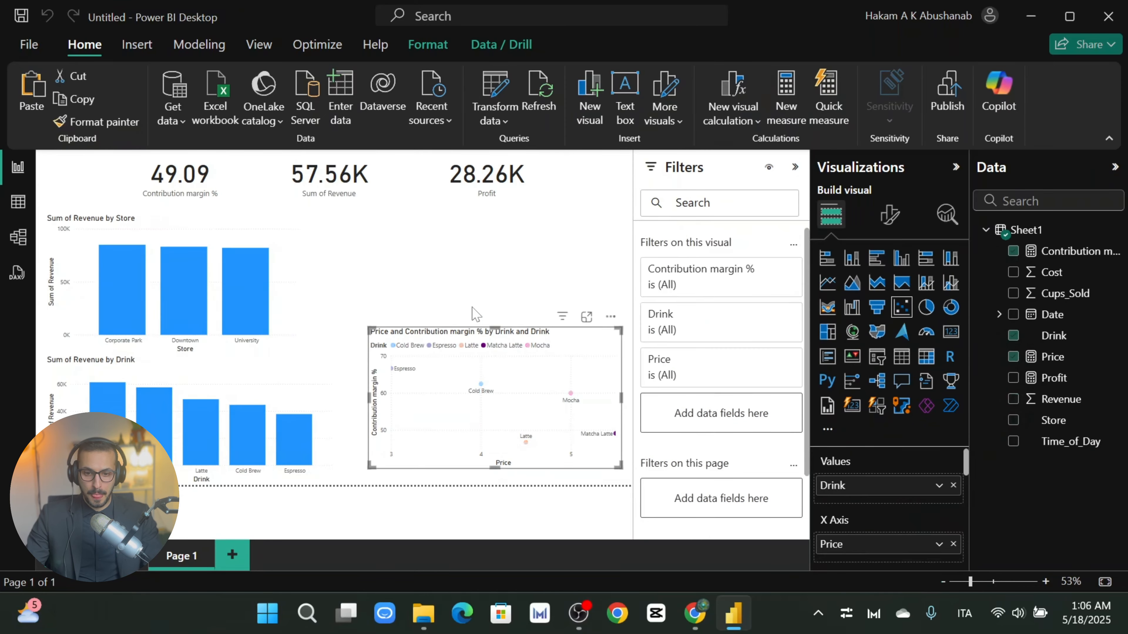
click(328, 189)
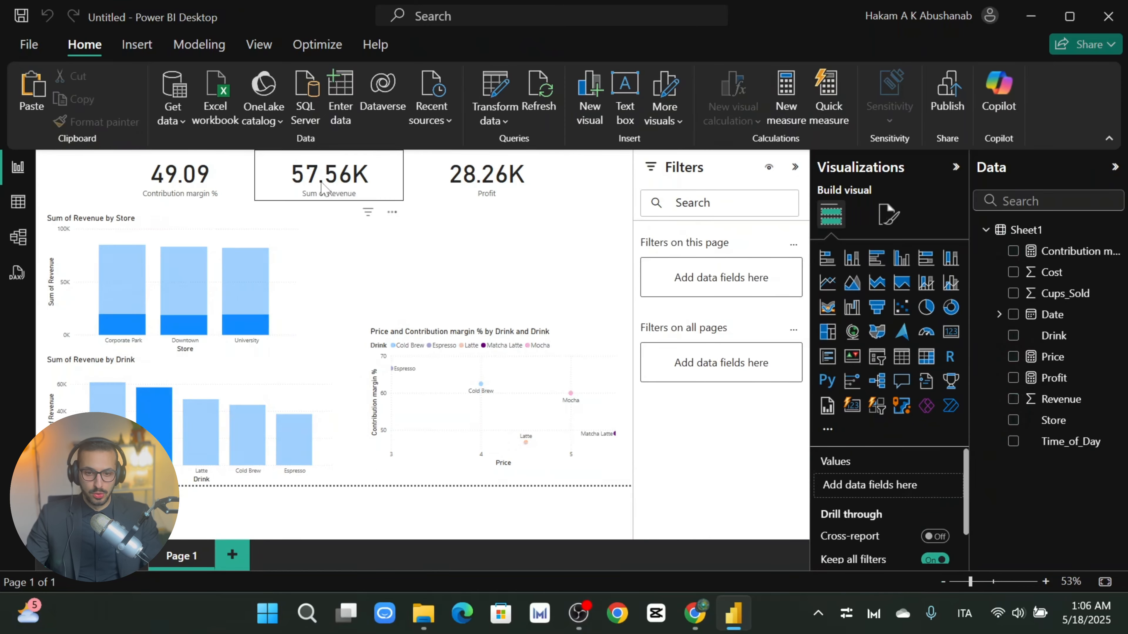
click(573, 263)
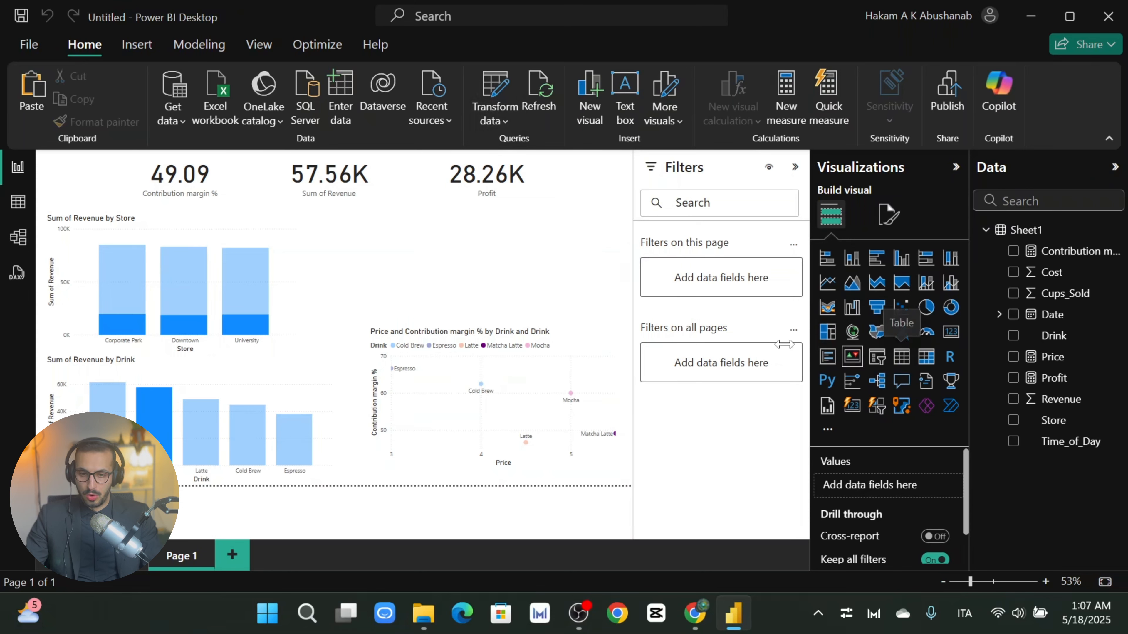
click(577, 360)
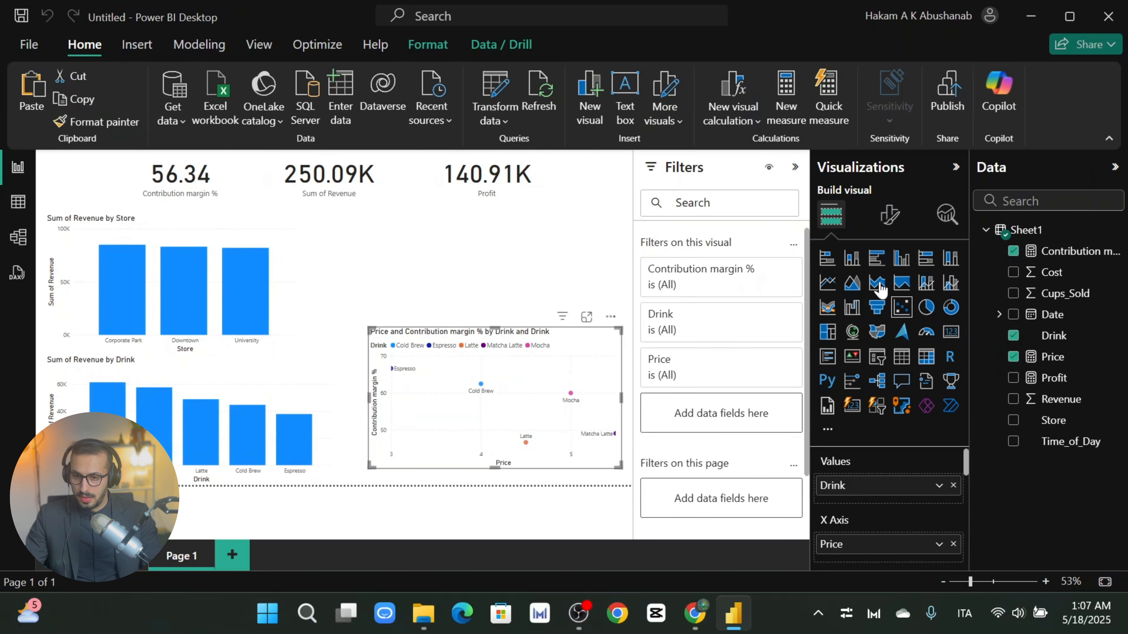
click(596, 284)
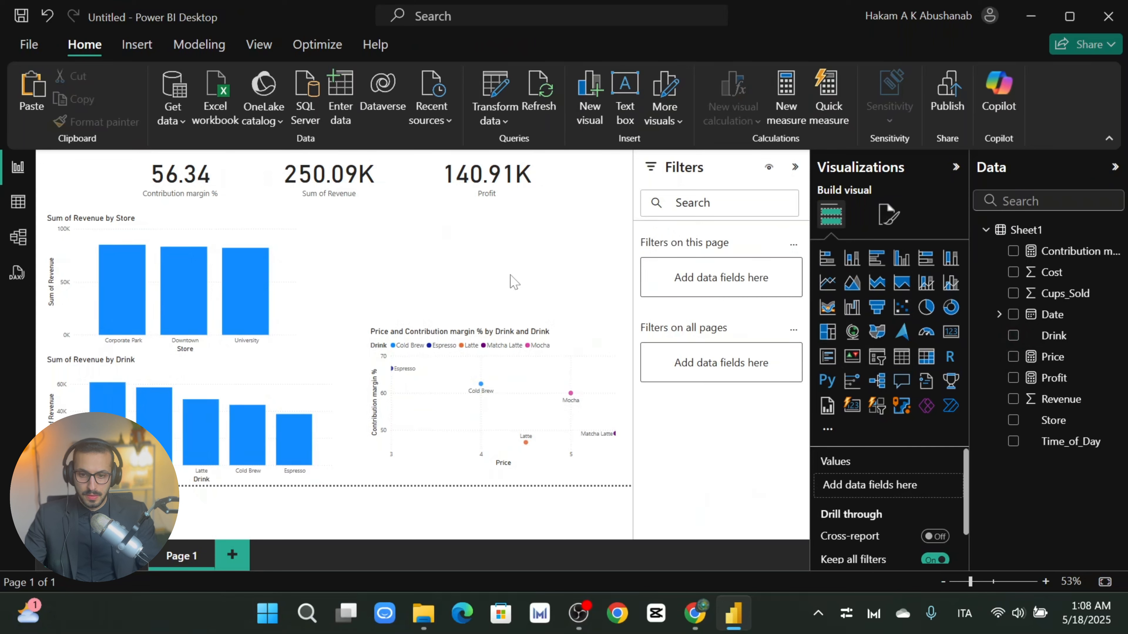
Step: Add a button slicer and put the Drink field into it
click(877, 361)
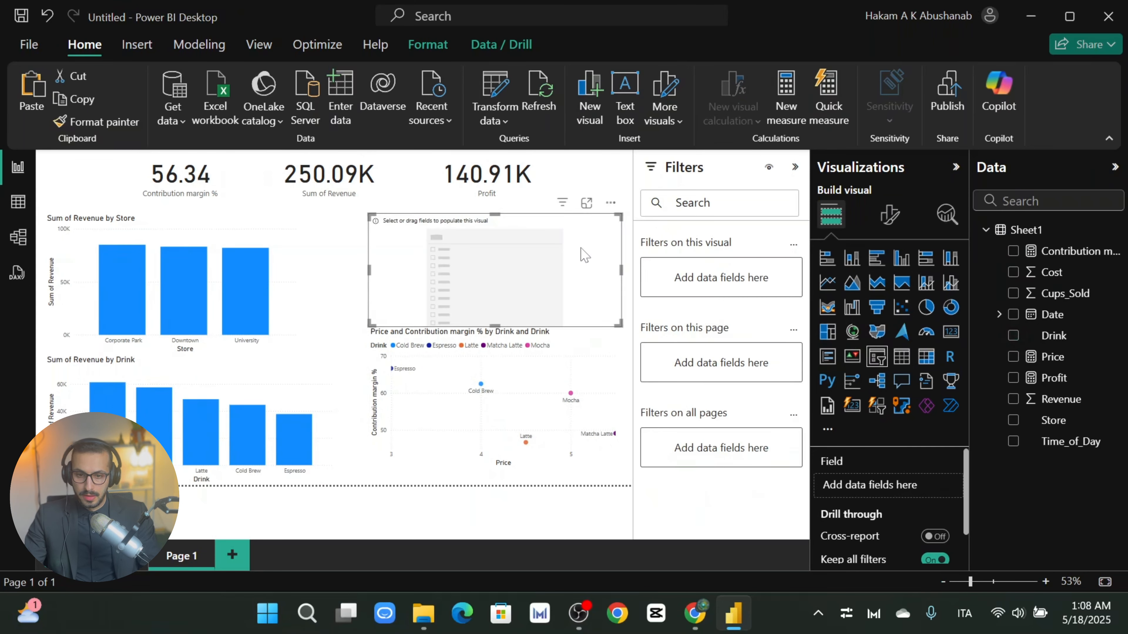
key(Delete)
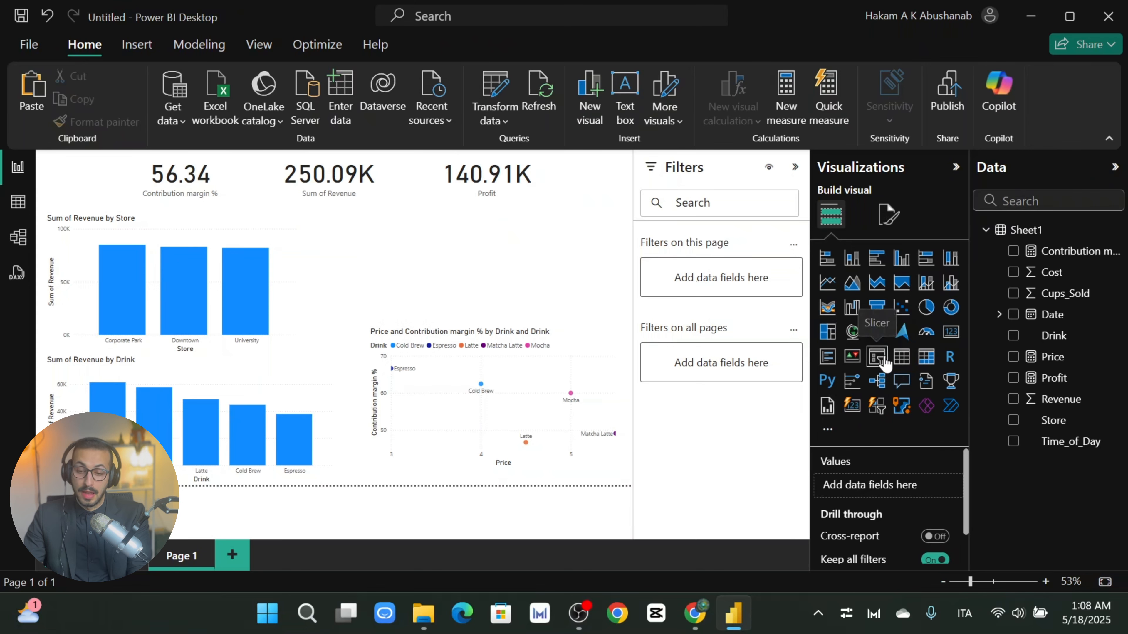
click(879, 407)
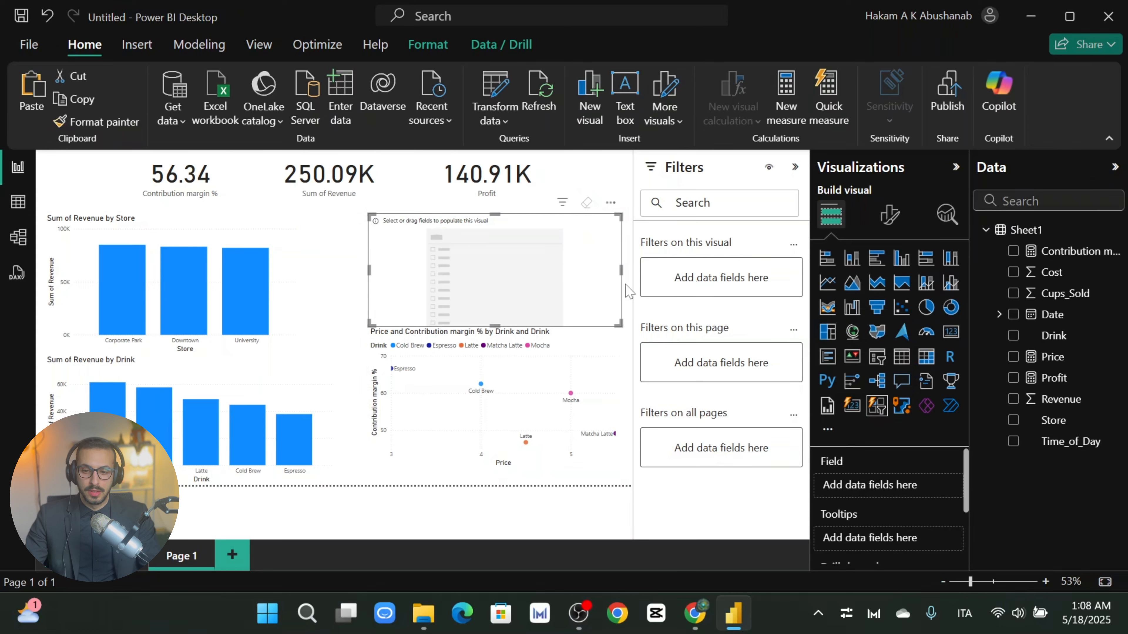
drag(1039, 338, 532, 289)
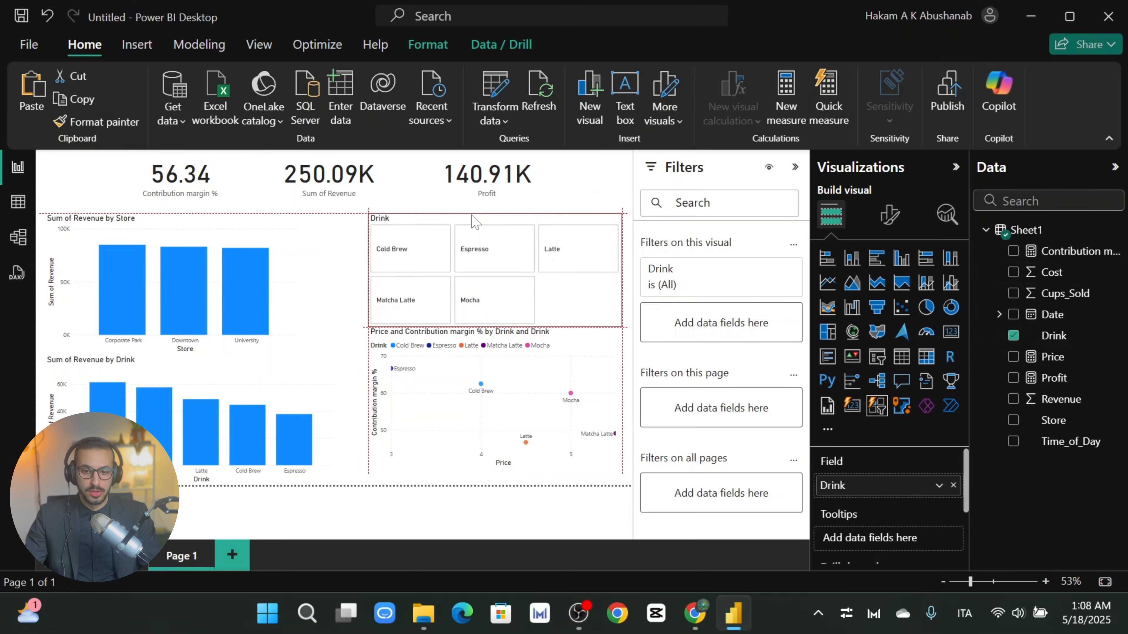
Step: Resize the Drink slicer into a wide, short strip under the KPI cards
drag(366, 270, 282, 269)
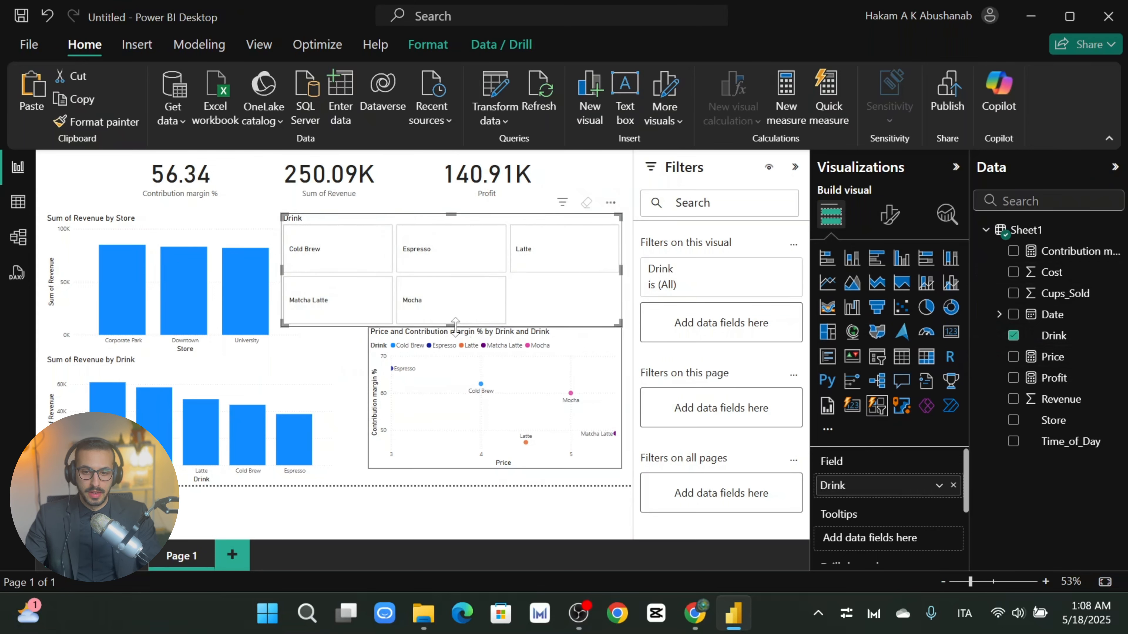
drag(460, 305, 463, 262)
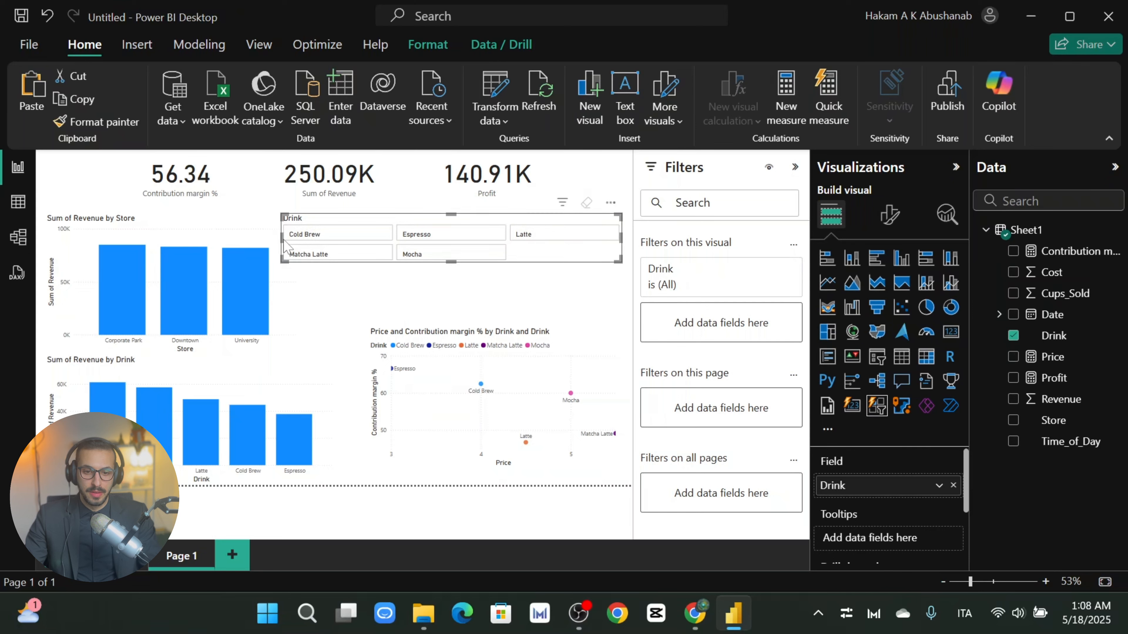
drag(282, 245, 215, 237)
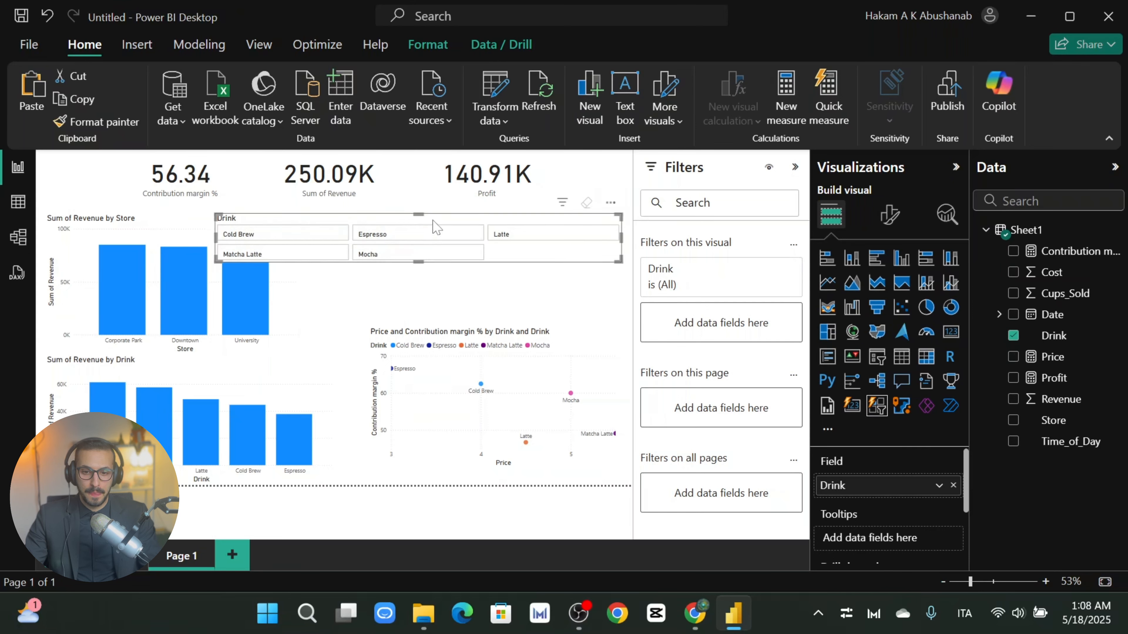
drag(434, 219, 478, 220)
drag(433, 262, 434, 284)
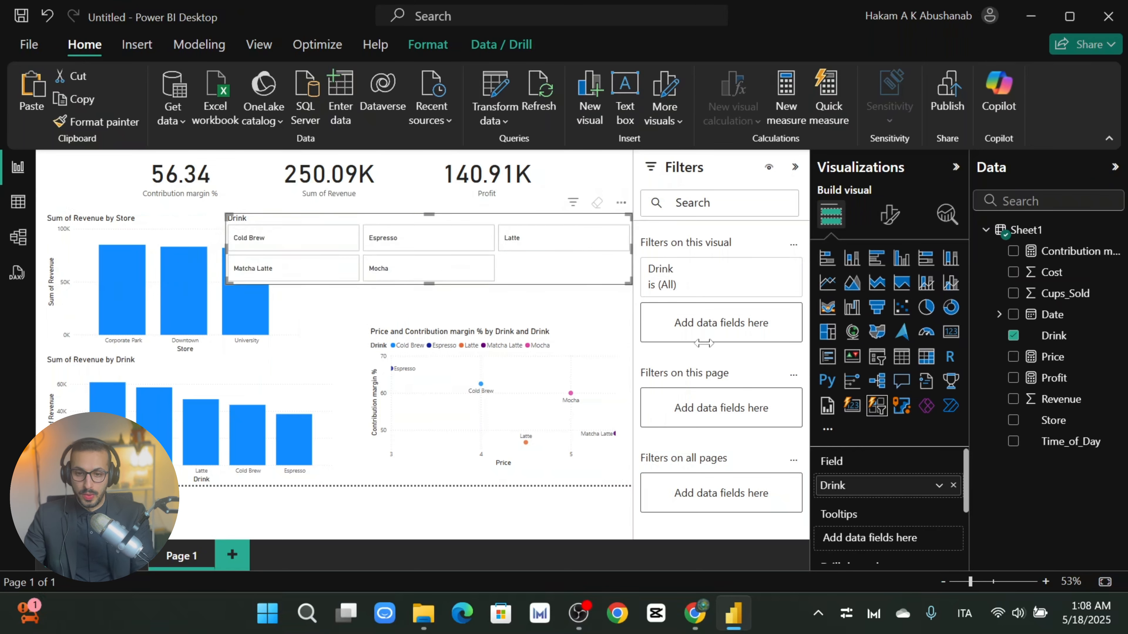
Step: Show the Drink slicer's five buttons in 5 columns, then make it shorter and shift it left
click(892, 216)
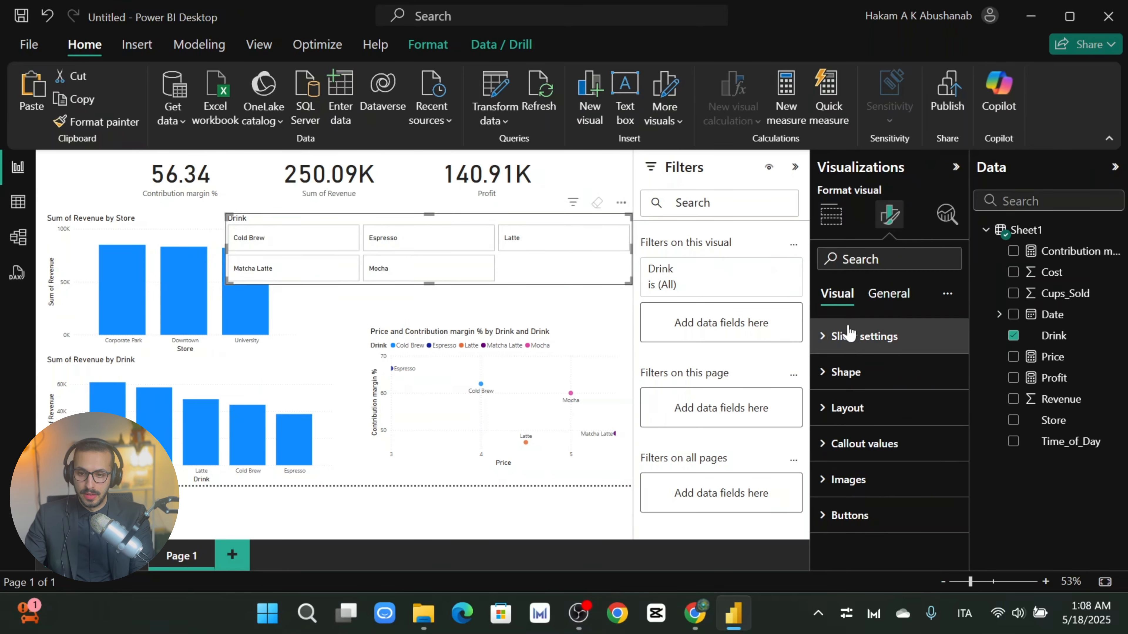
click(866, 408)
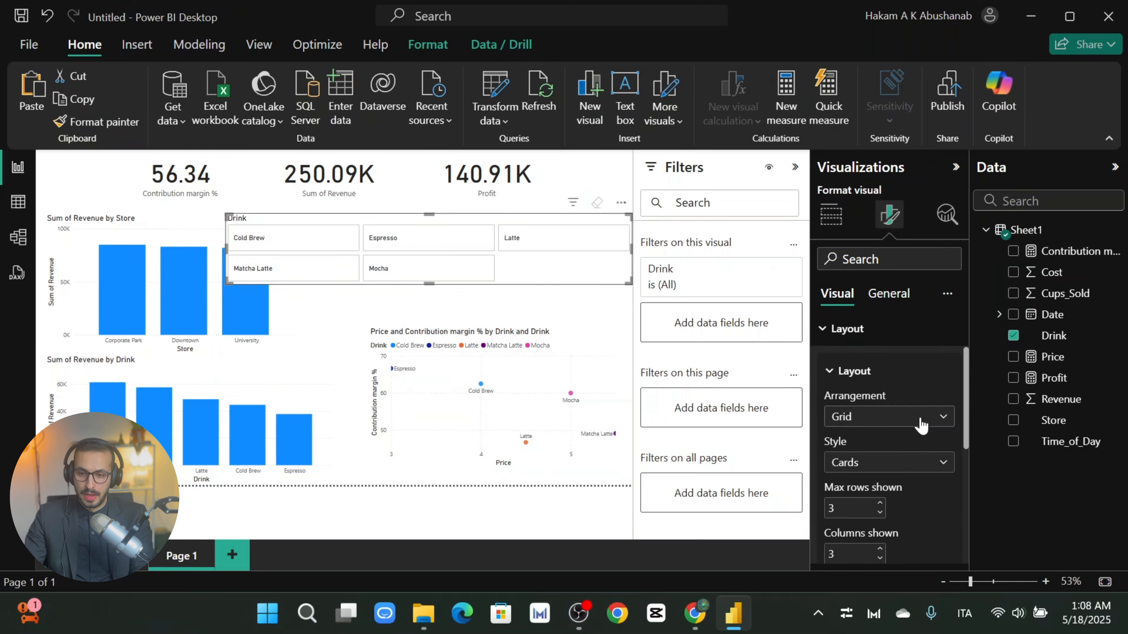
scroll(929, 453, down, 2)
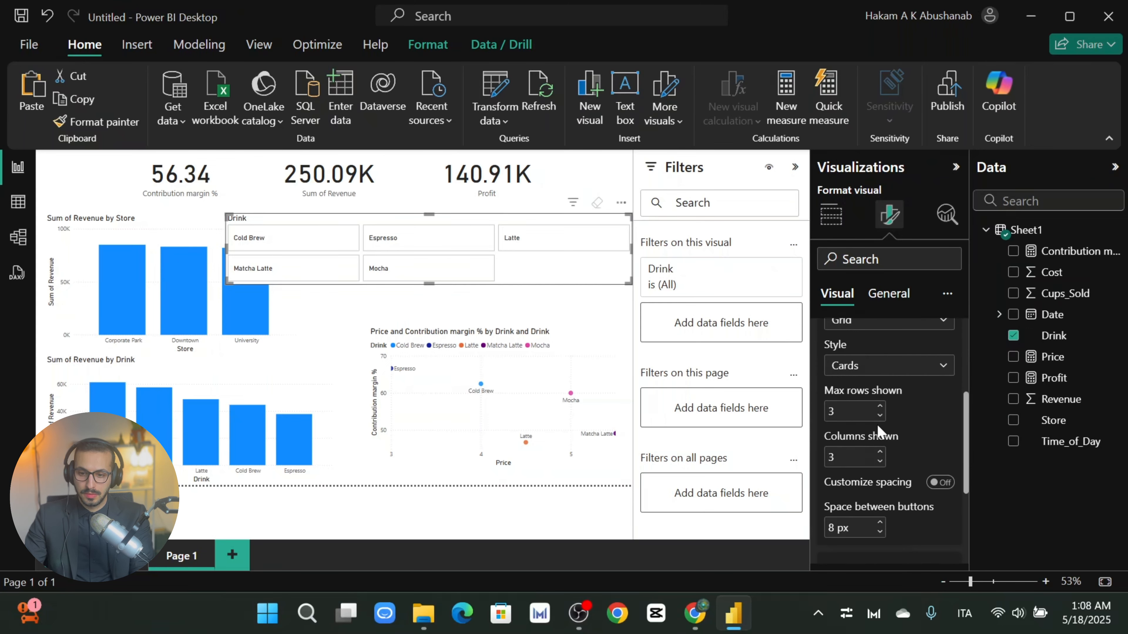
click(879, 452)
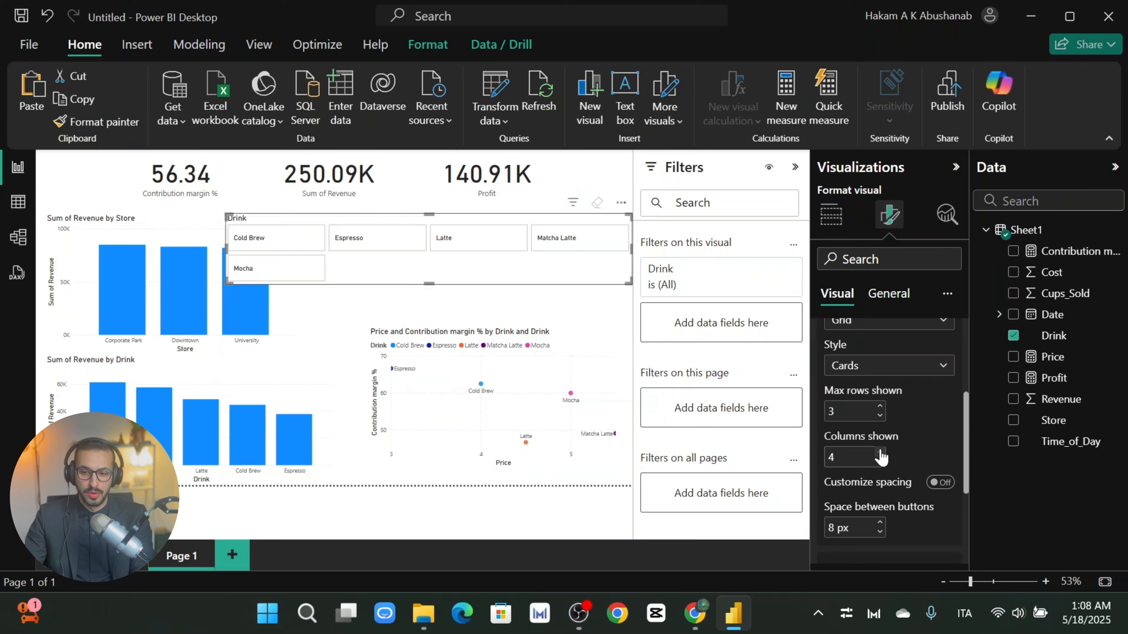
click(880, 451)
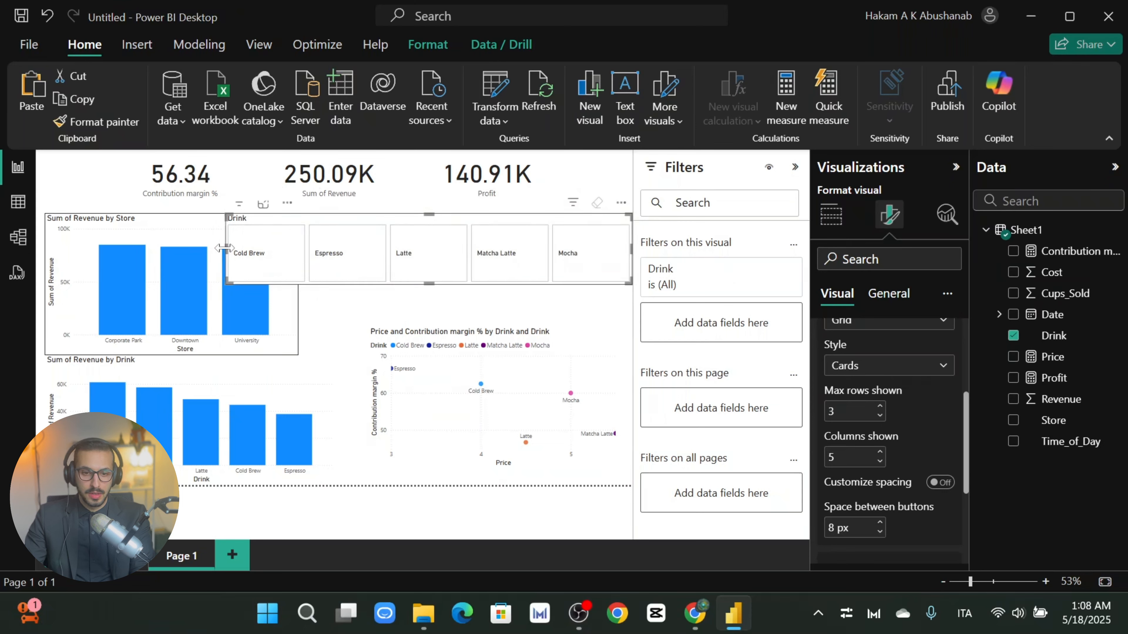
drag(429, 214, 466, 227)
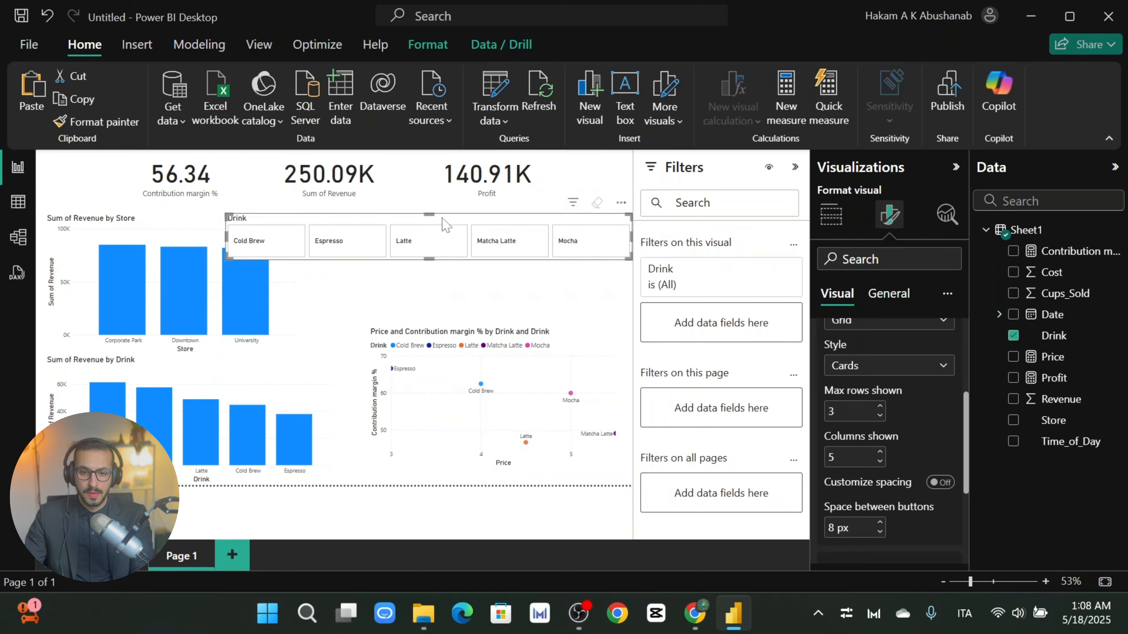
drag(442, 225, 356, 215)
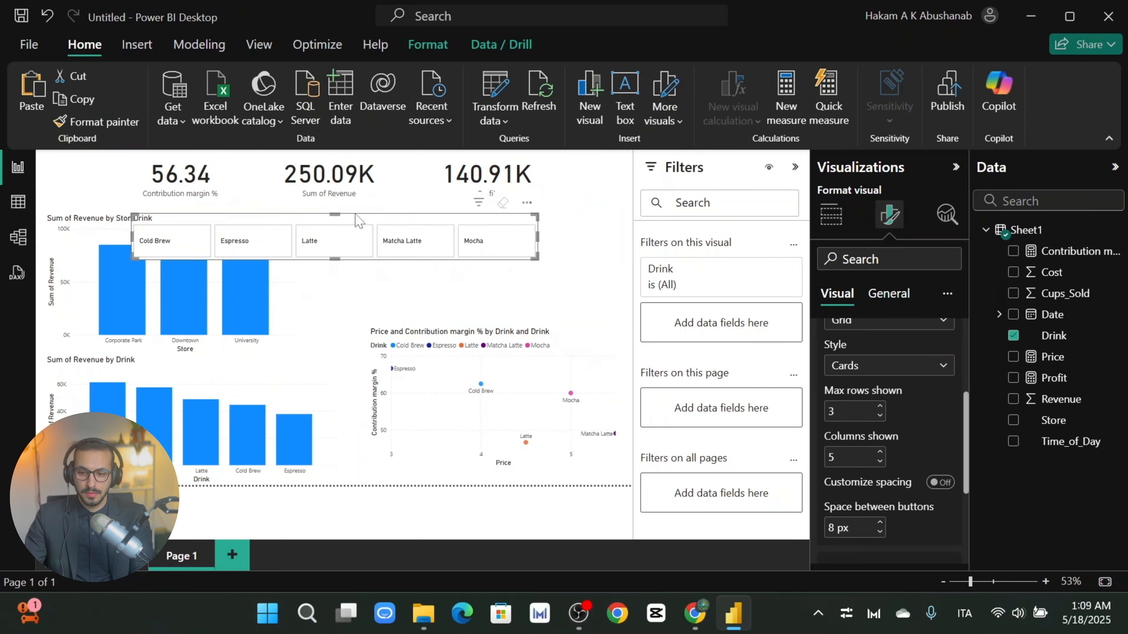
Step: Shorten the Store revenue chart to uncover the slicer and move the scatter chart beside the Drink chart
click(105, 234)
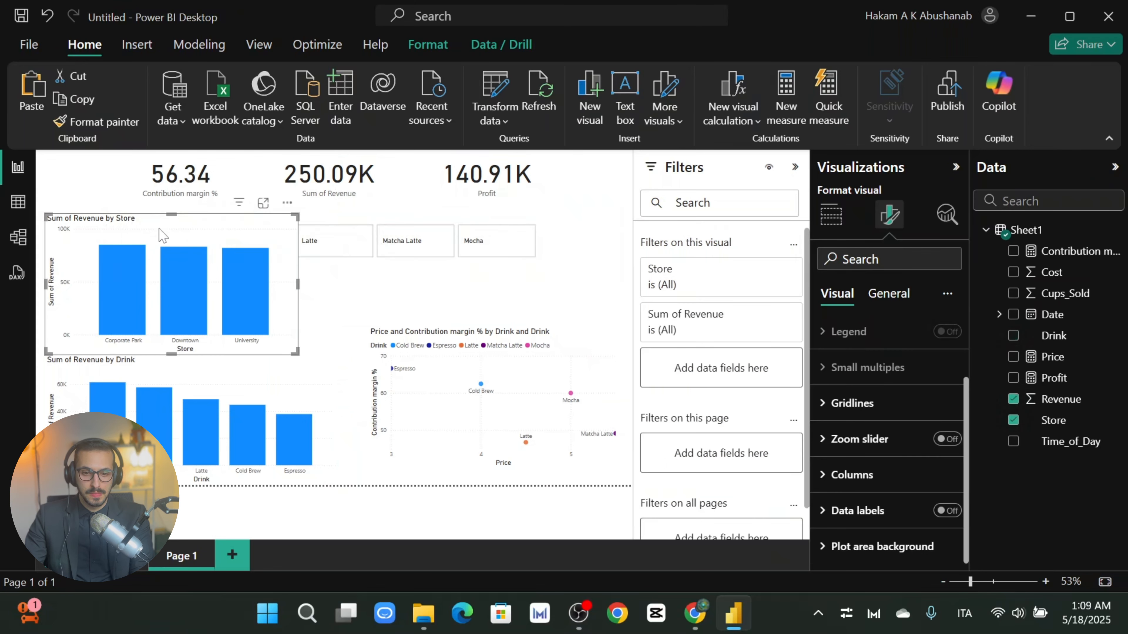
drag(172, 215, 233, 284)
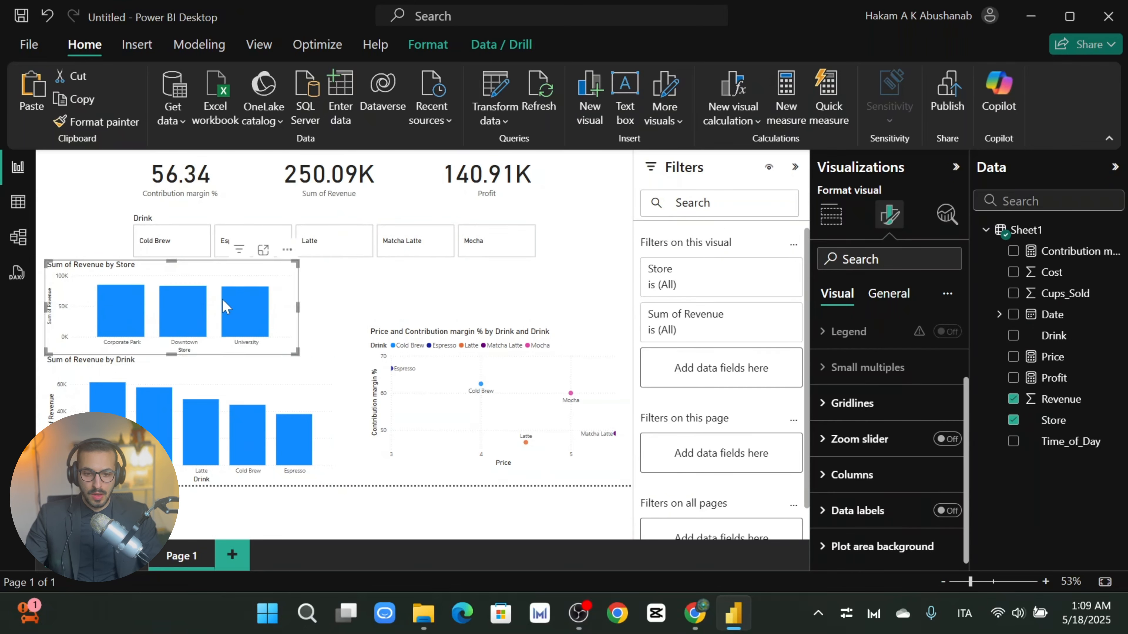
click(206, 386)
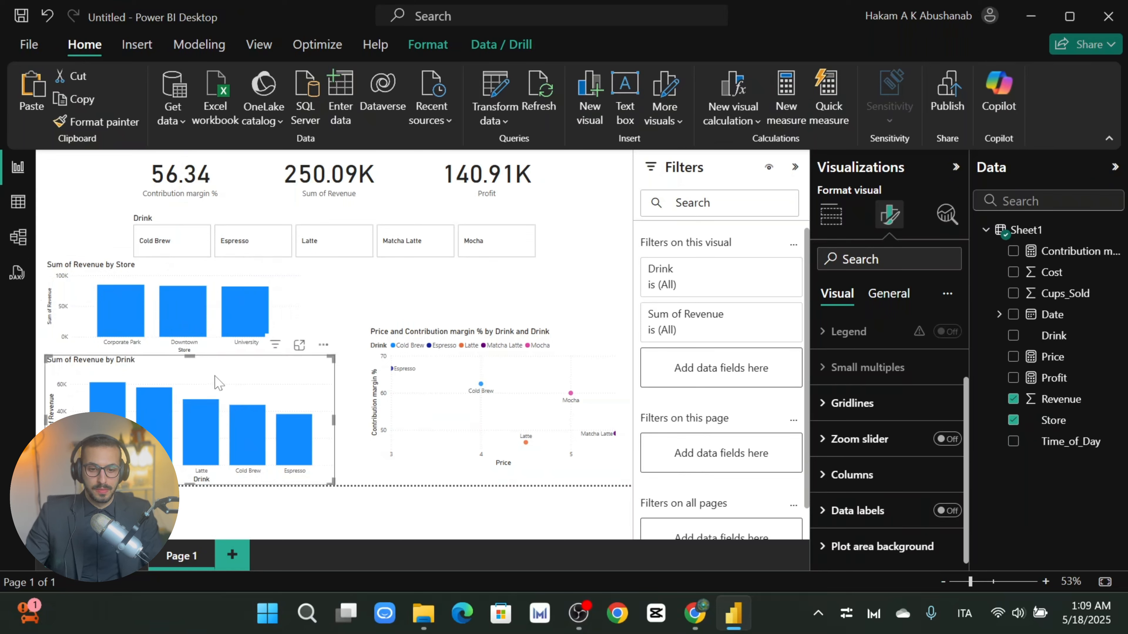
click(228, 276)
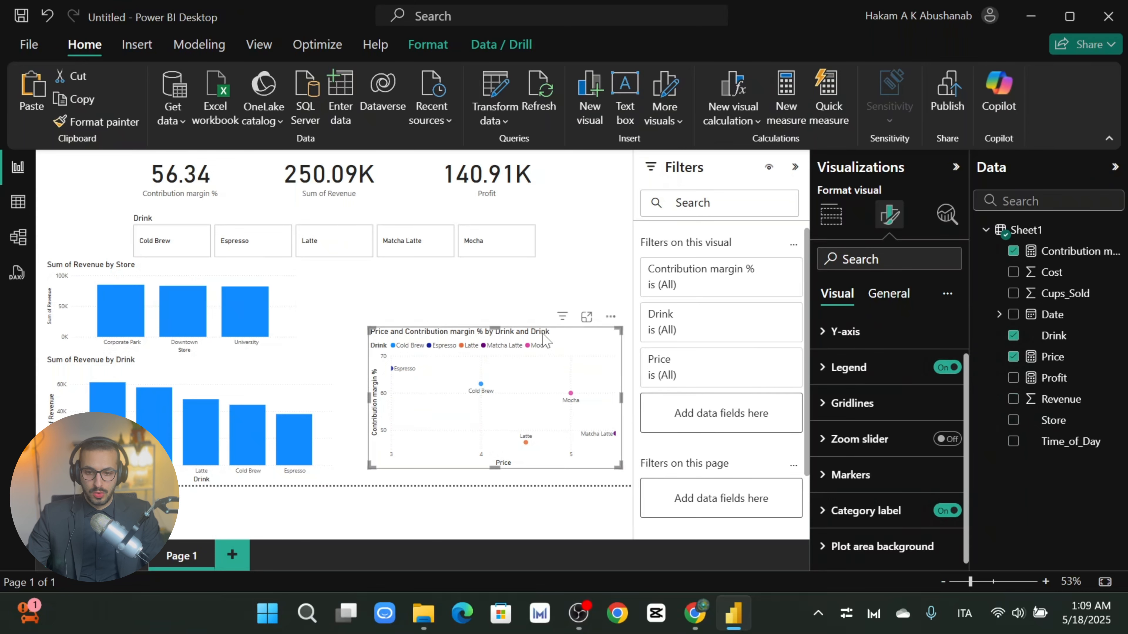
drag(543, 334, 458, 366)
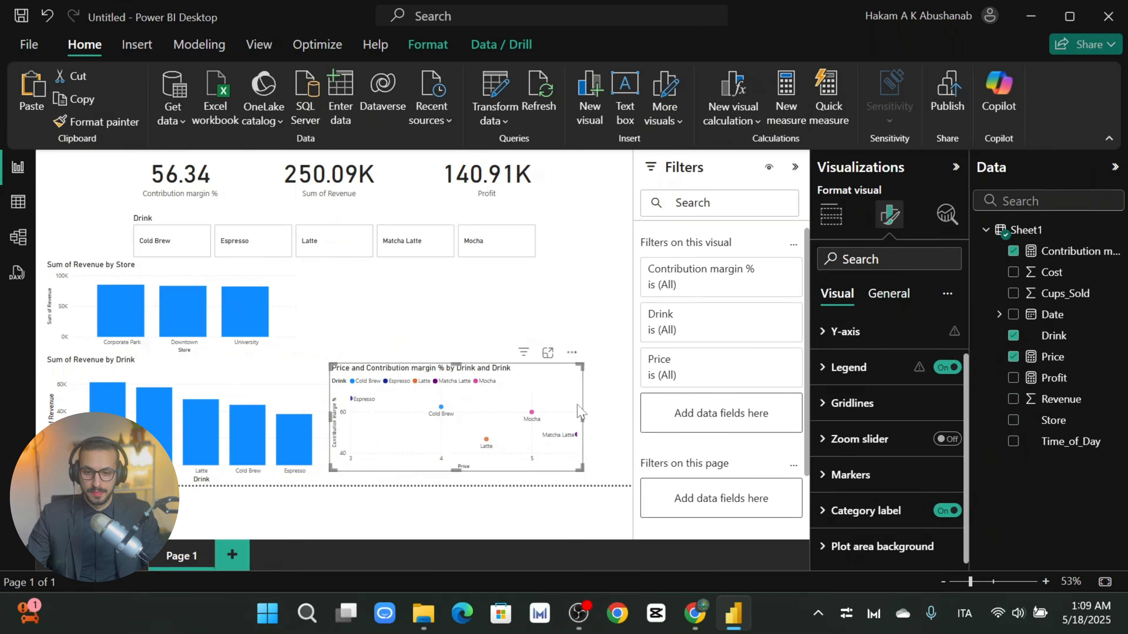
click(419, 298)
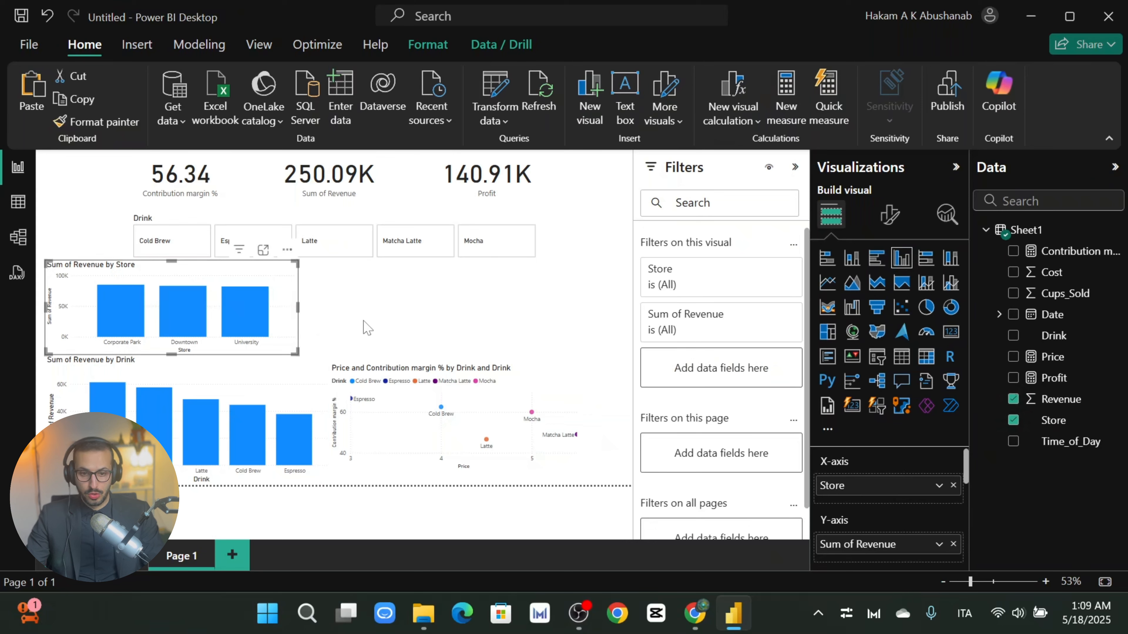
Step: Paste a copy of the Store revenue chart above the scatter chart and make it an area chart
key(ctrl+v)
drag(257, 281, 521, 275)
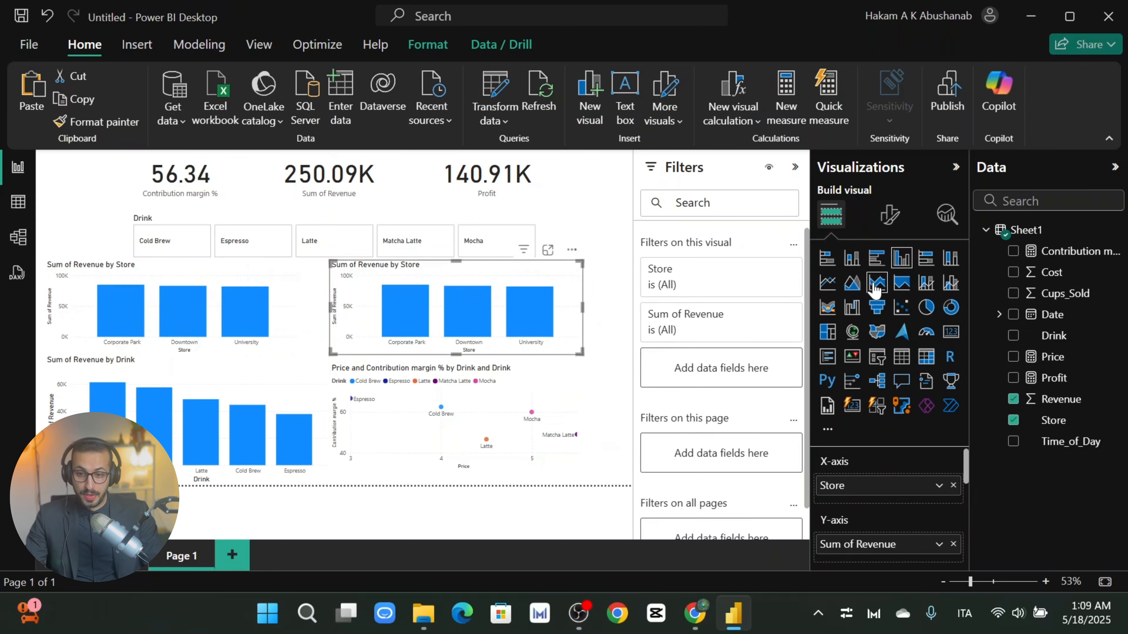
click(852, 285)
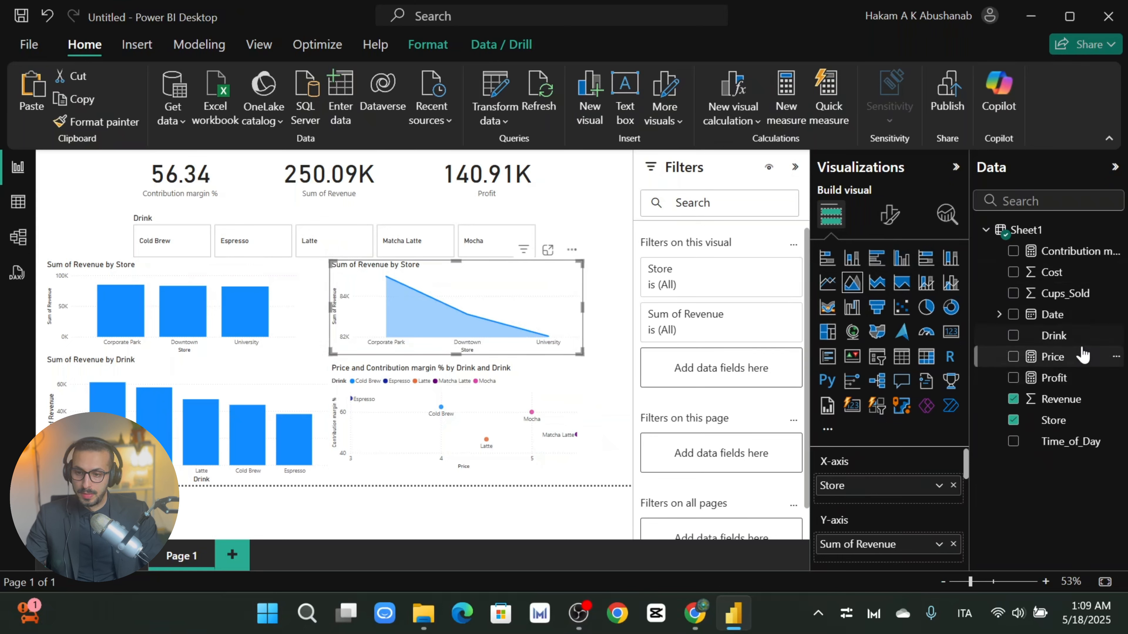
scroll(919, 496, down, 2)
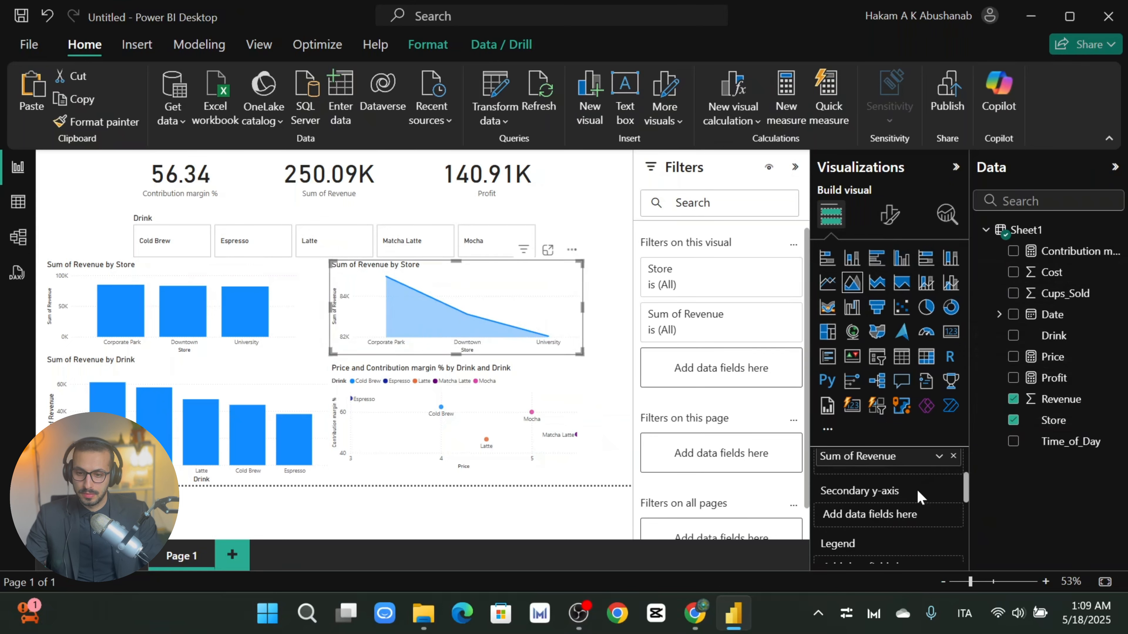
scroll(919, 497, up, 2)
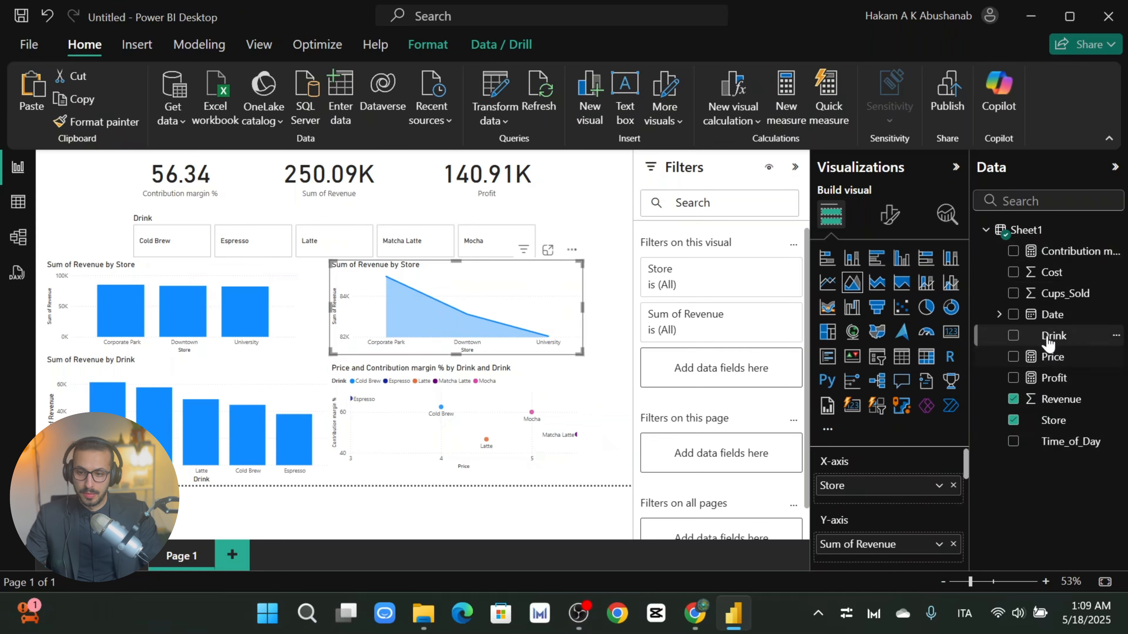
Step: Replace Store with Date on the area chart's x-axis and remove the Day level
drag(1050, 315, 910, 489)
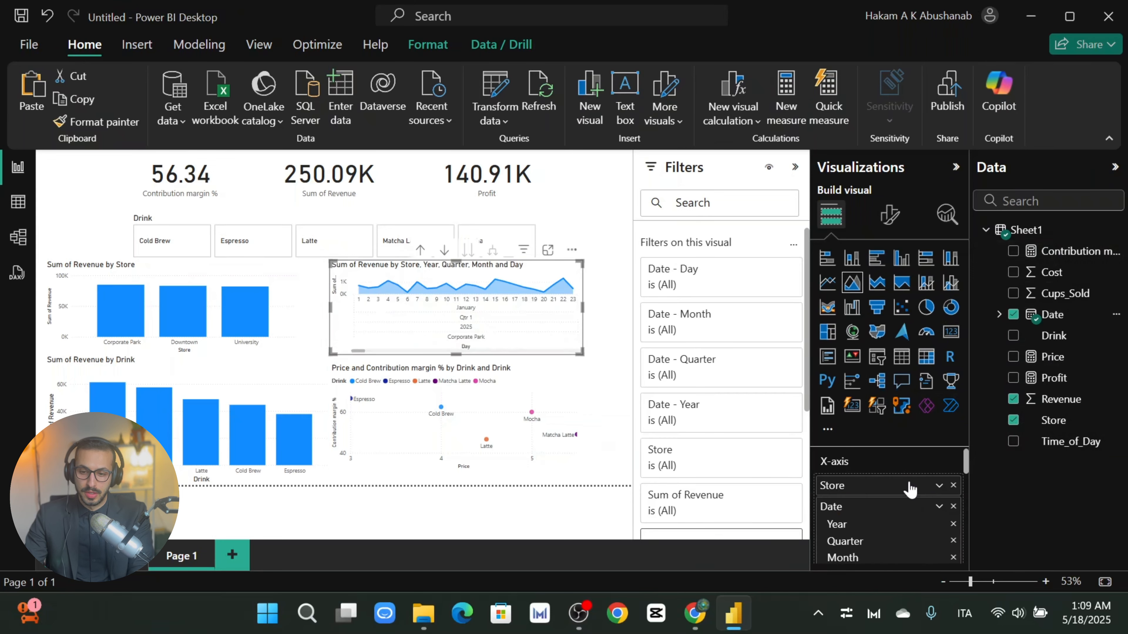
click(954, 485)
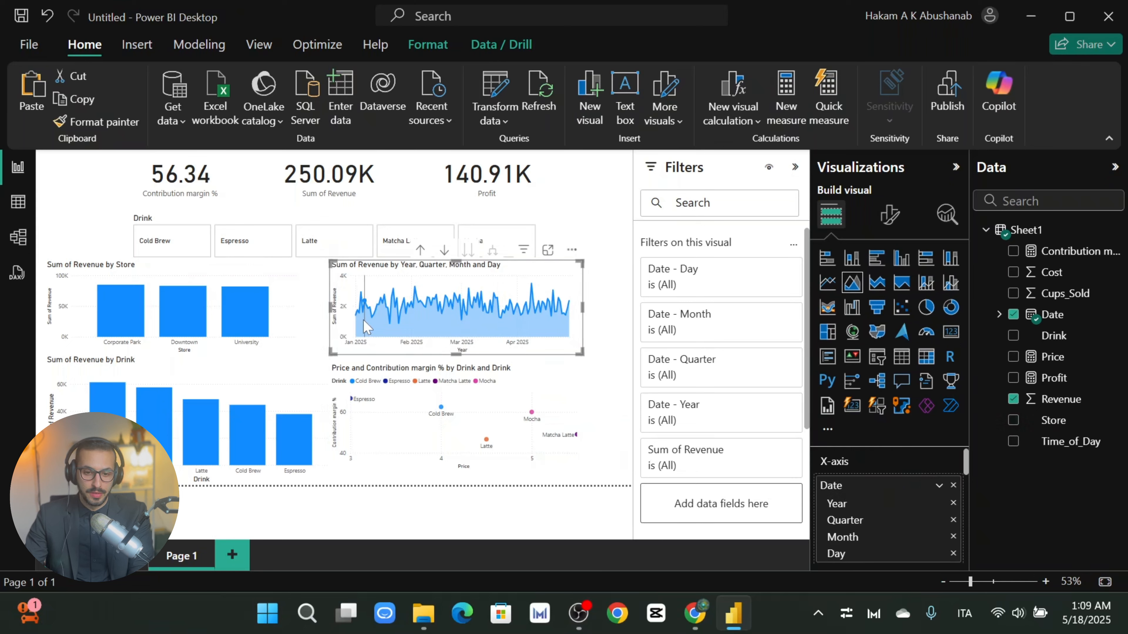
mouse_move(367, 328)
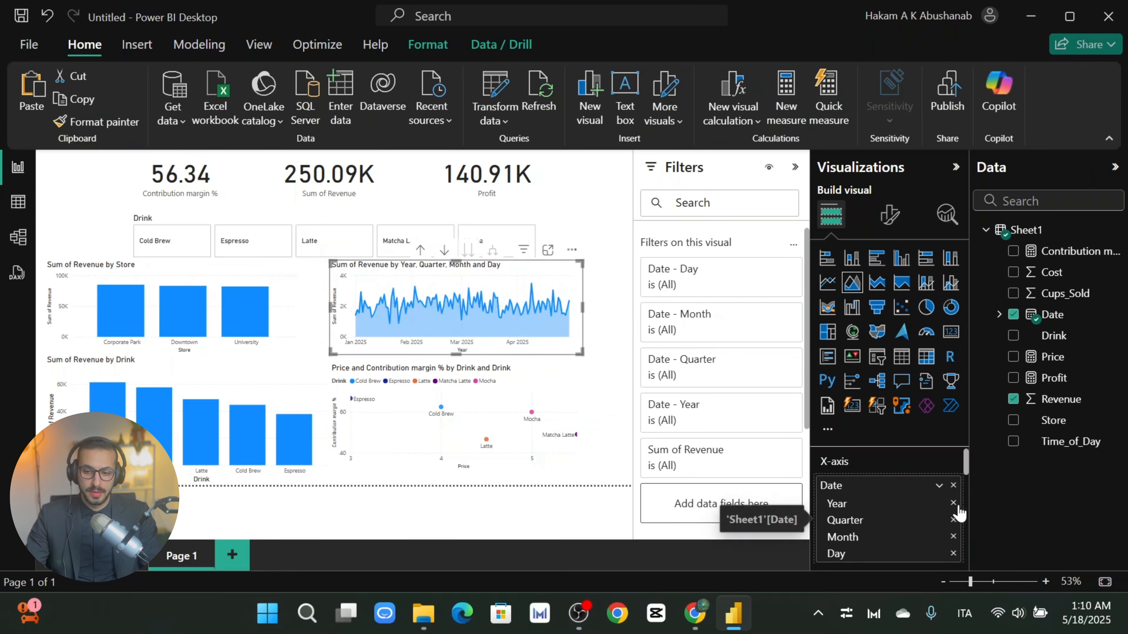
click(953, 554)
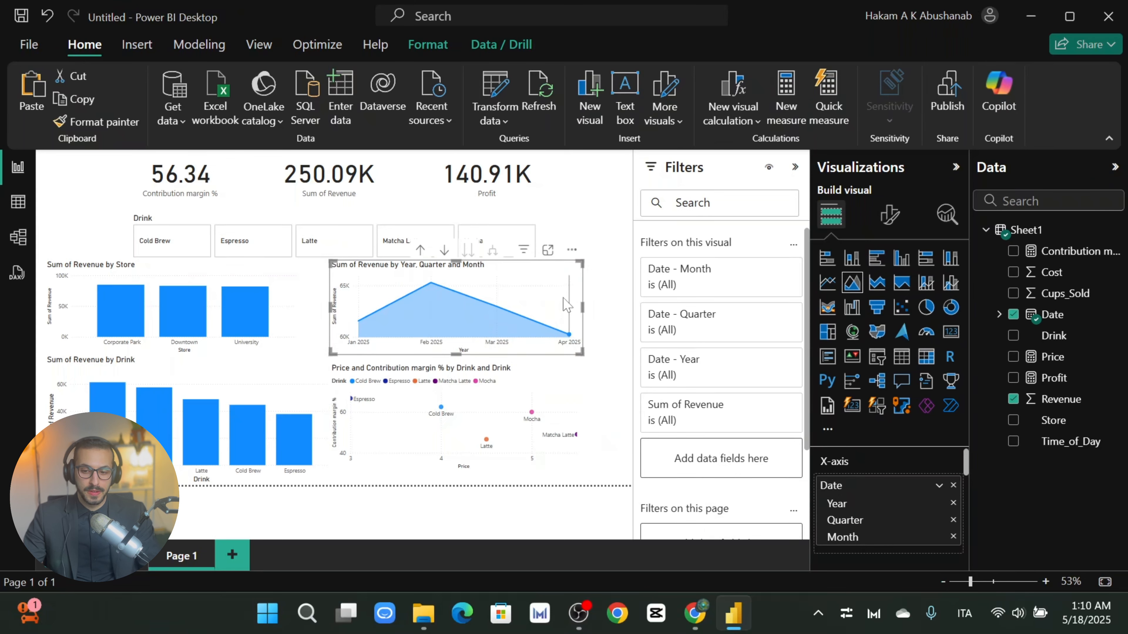
Step: Remove Year from the date axis, undo that, and nudge the area chart into place
click(953, 503)
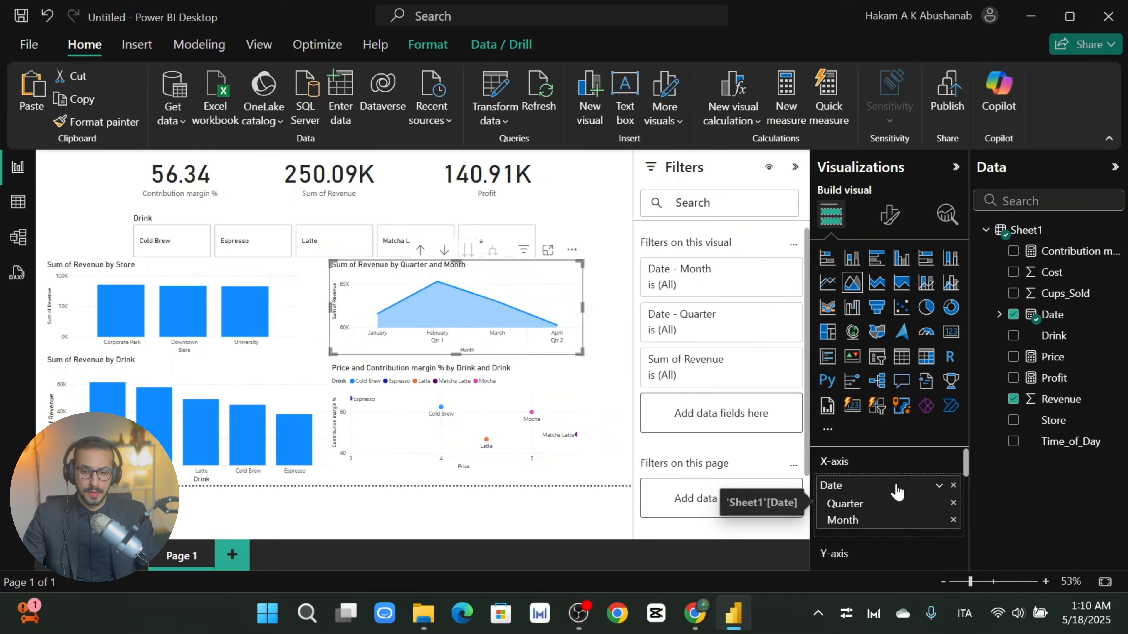
key(ctrl+z)
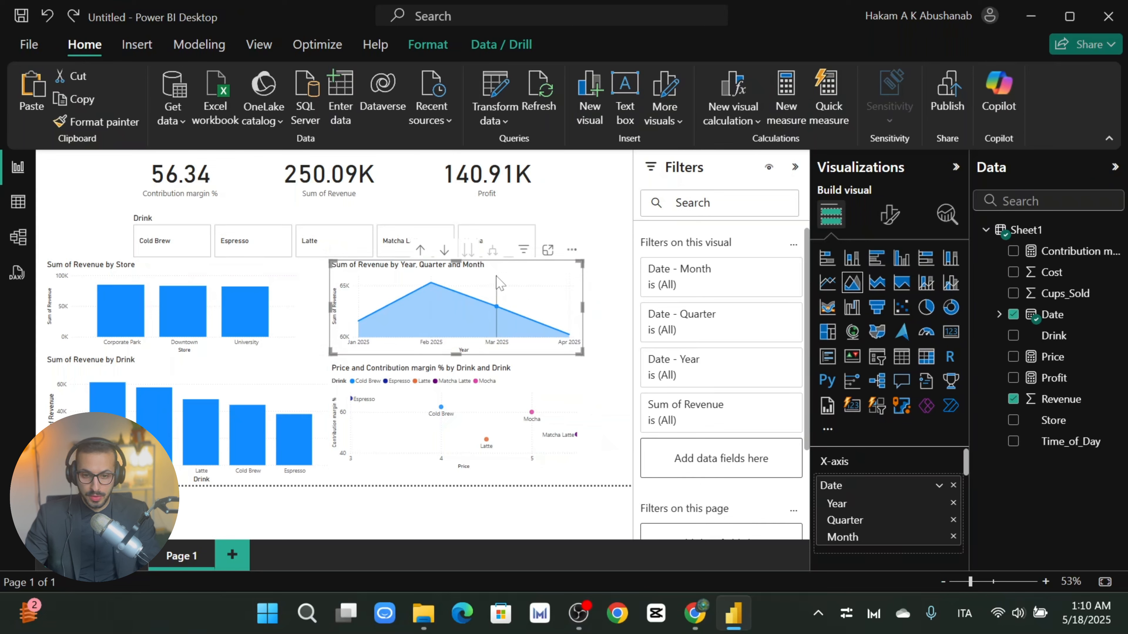
drag(490, 277, 495, 278)
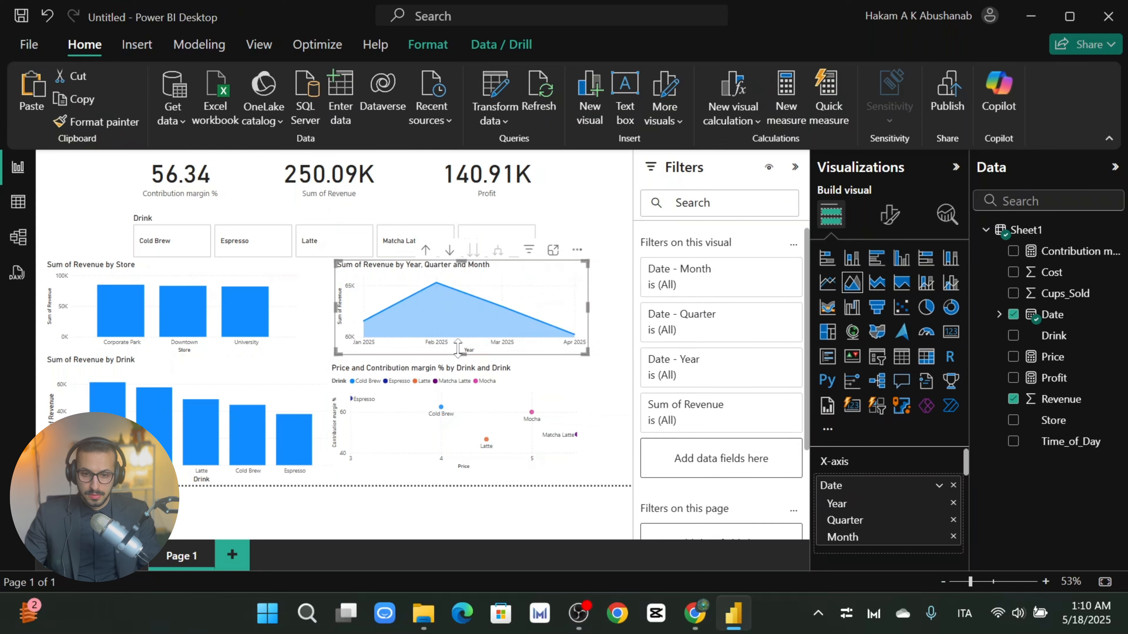
drag(478, 281, 477, 280)
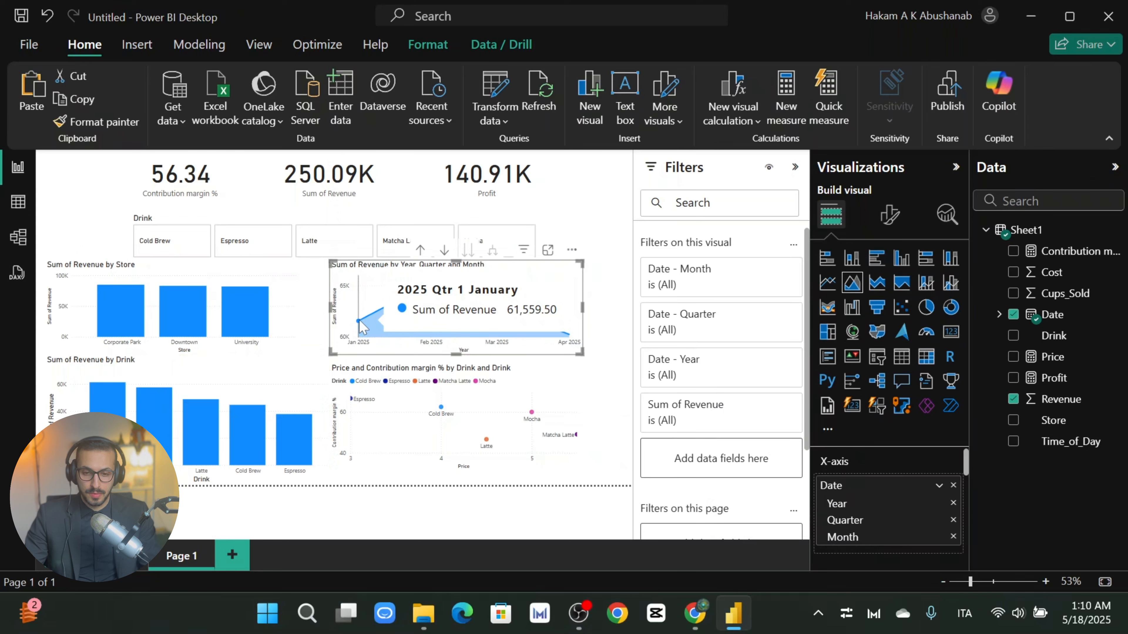
Step: Drop Quarter so the area chart shows revenue by Year and Month, then reposition it
click(953, 519)
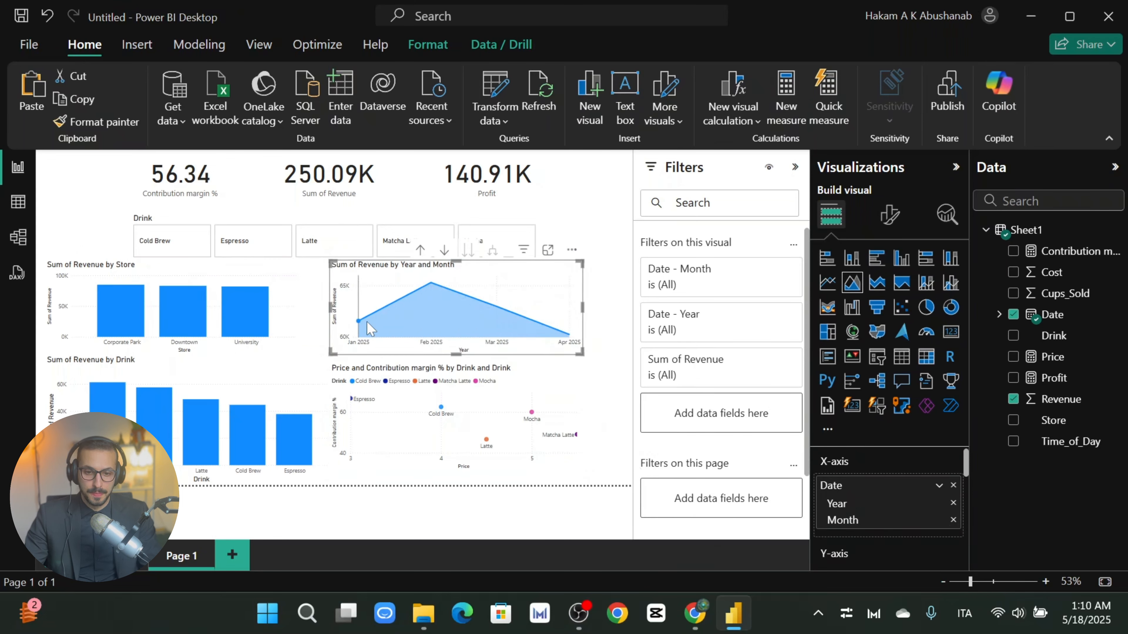
mouse_move(362, 323)
mouse_move(427, 308)
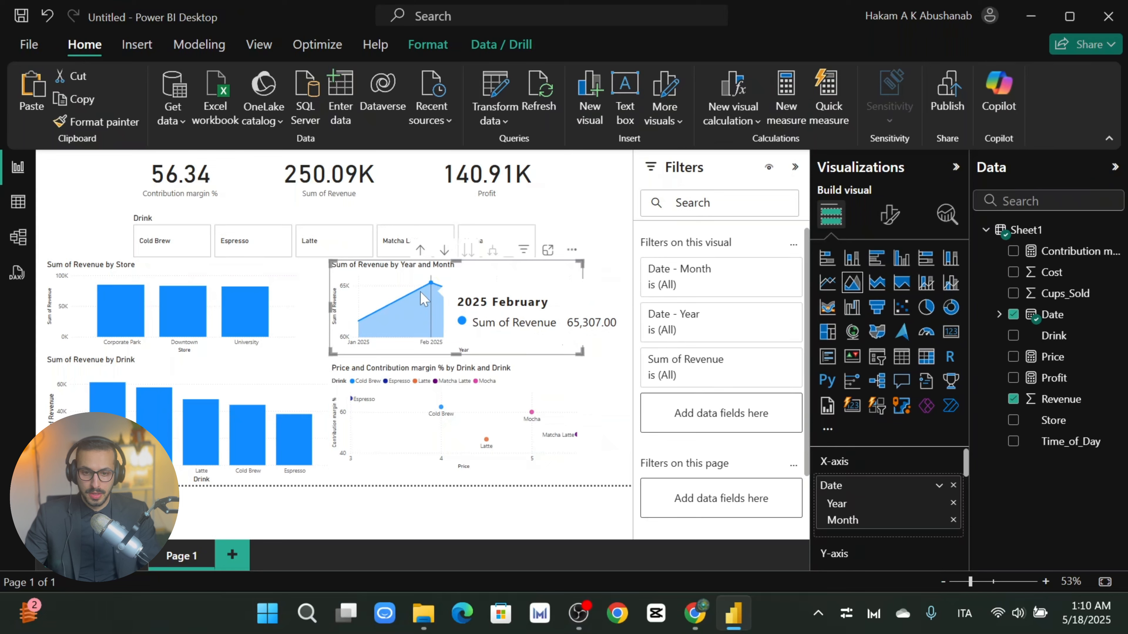
mouse_move(526, 327)
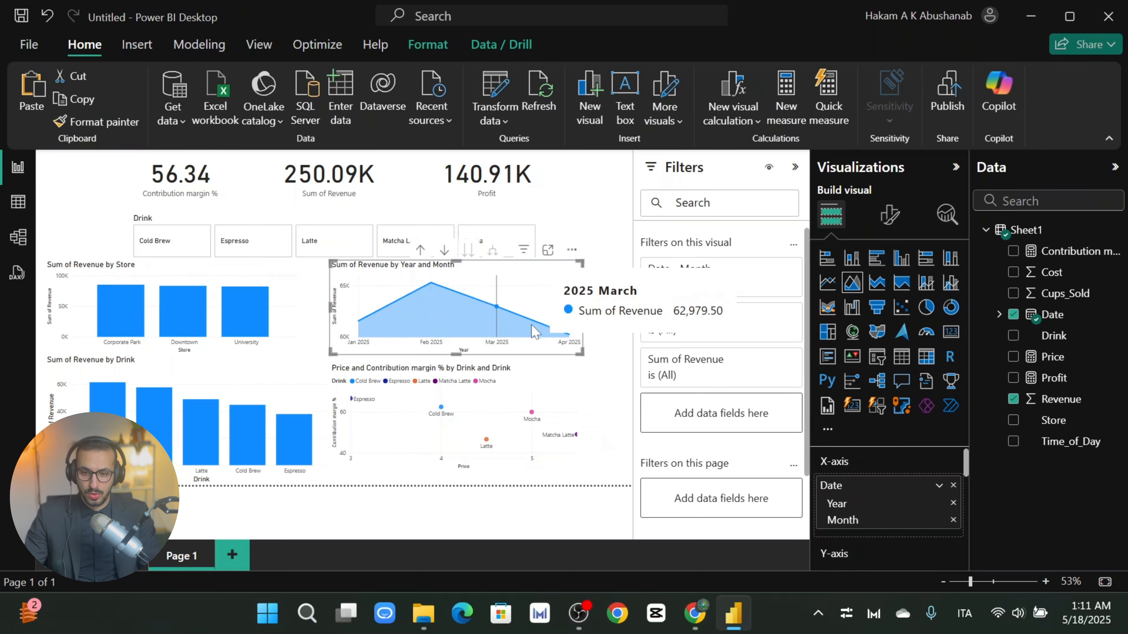
drag(390, 272, 457, 271)
click(606, 275)
click(373, 288)
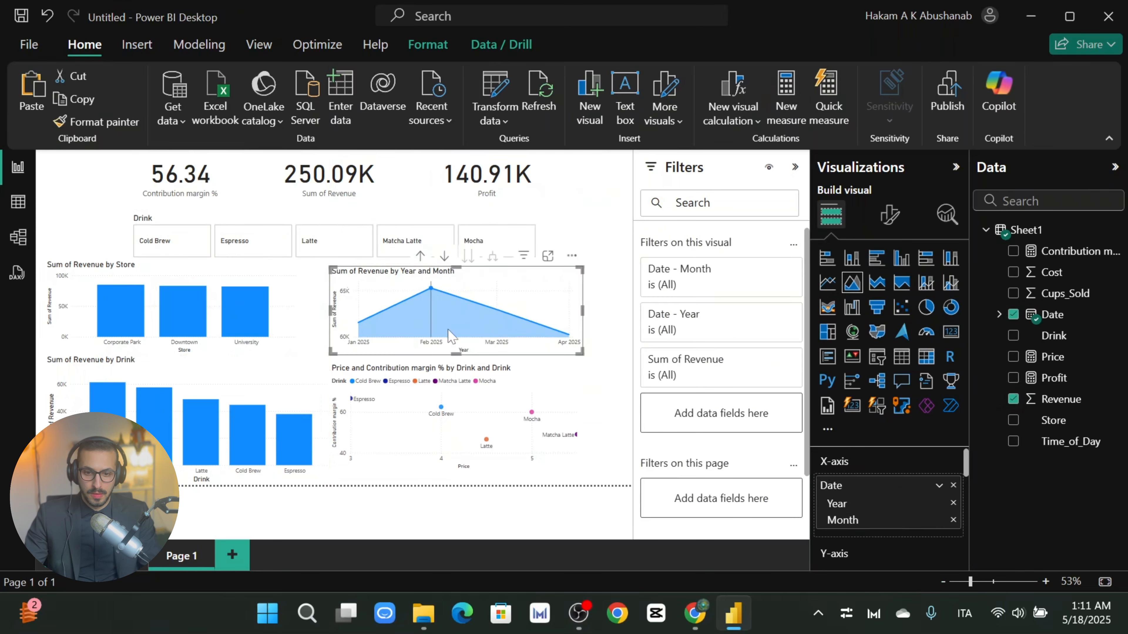
Step: Line up the area, Store, Drink and scatter chart edges and match the Drink chart's width to the Store chart
click(172, 266)
drag(171, 261, 171, 268)
drag(45, 308, 45, 307)
click(159, 360)
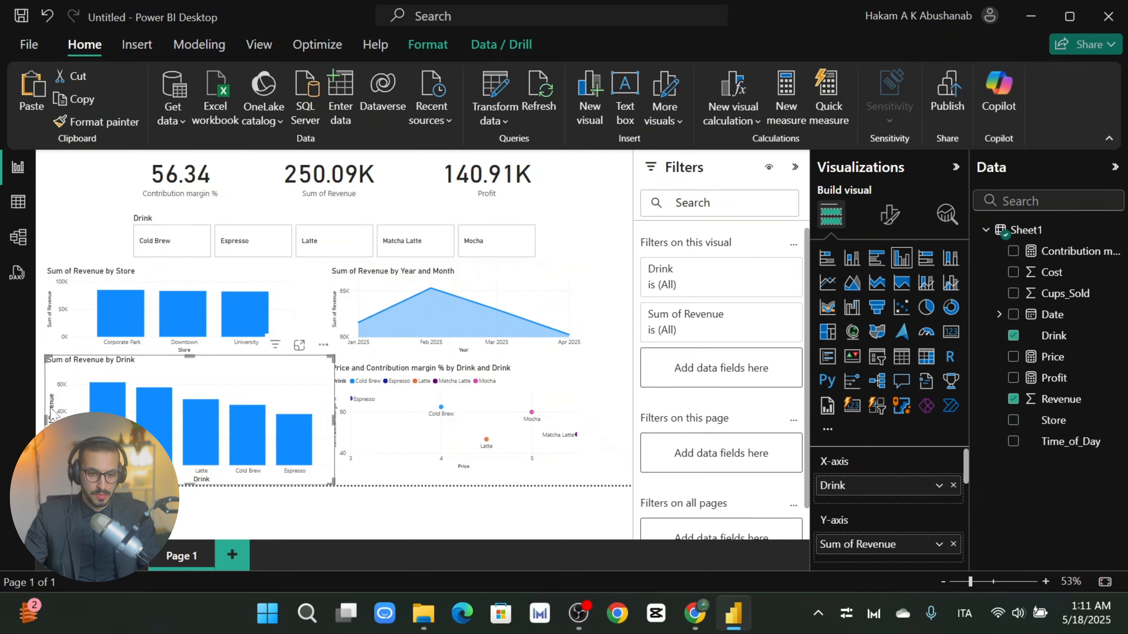
drag(190, 356, 191, 364)
drag(441, 388, 446, 388)
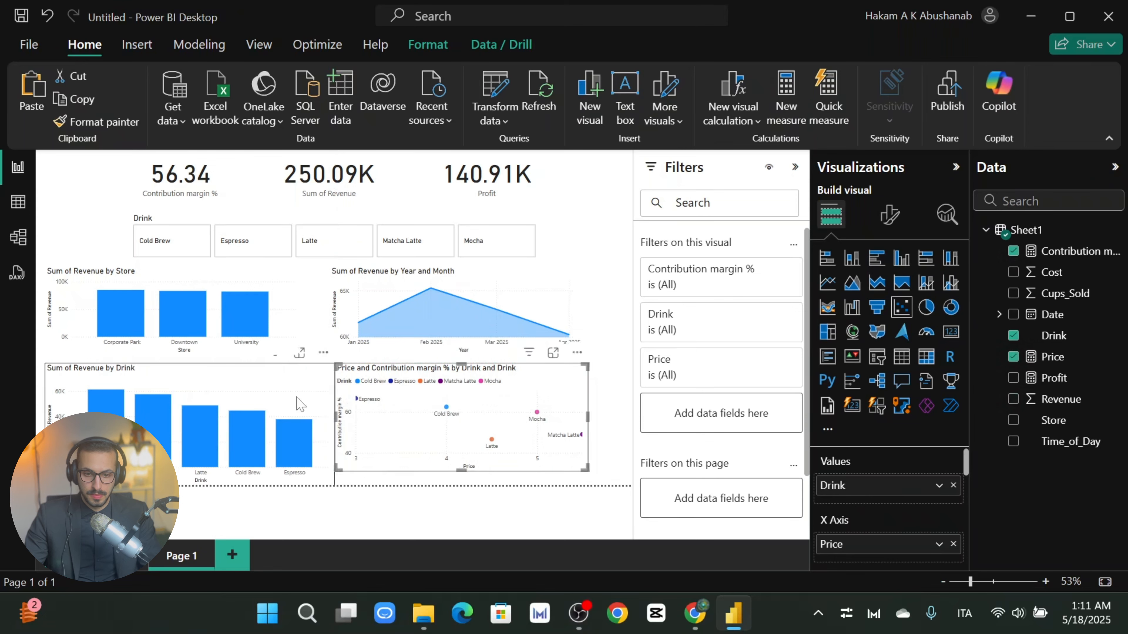
click(297, 398)
drag(330, 424, 302, 423)
click(288, 348)
click(306, 383)
drag(178, 486, 178, 471)
Step: Test cross-filtering on Matcha Latte, Latte and Cold Brew, then clear it to show all drinks
click(439, 383)
drag(413, 381, 407, 382)
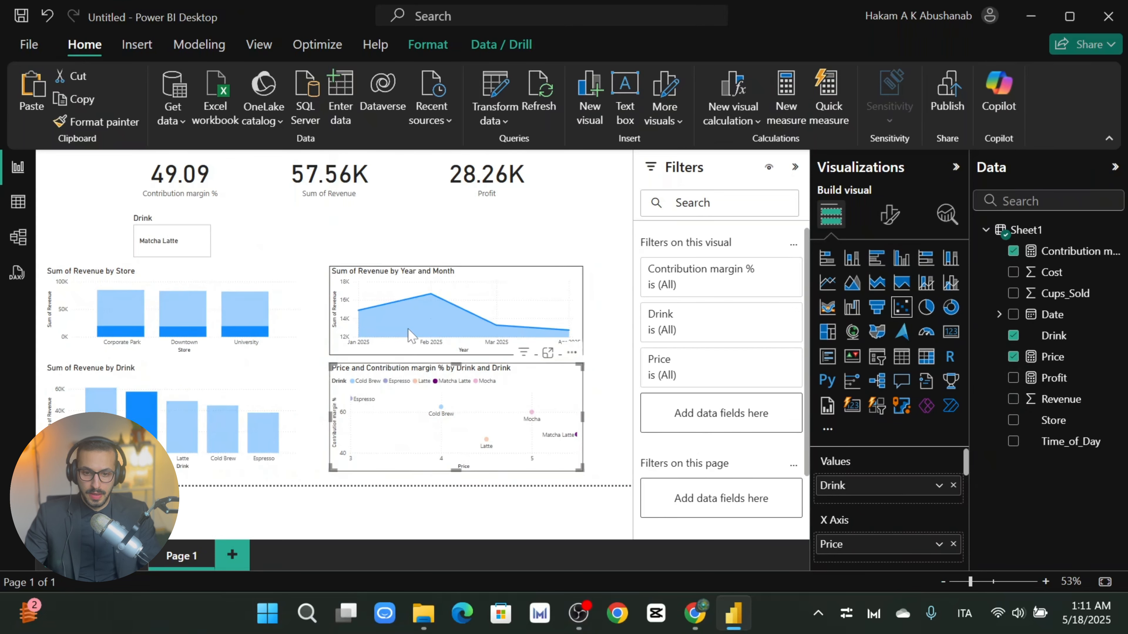
click(457, 306)
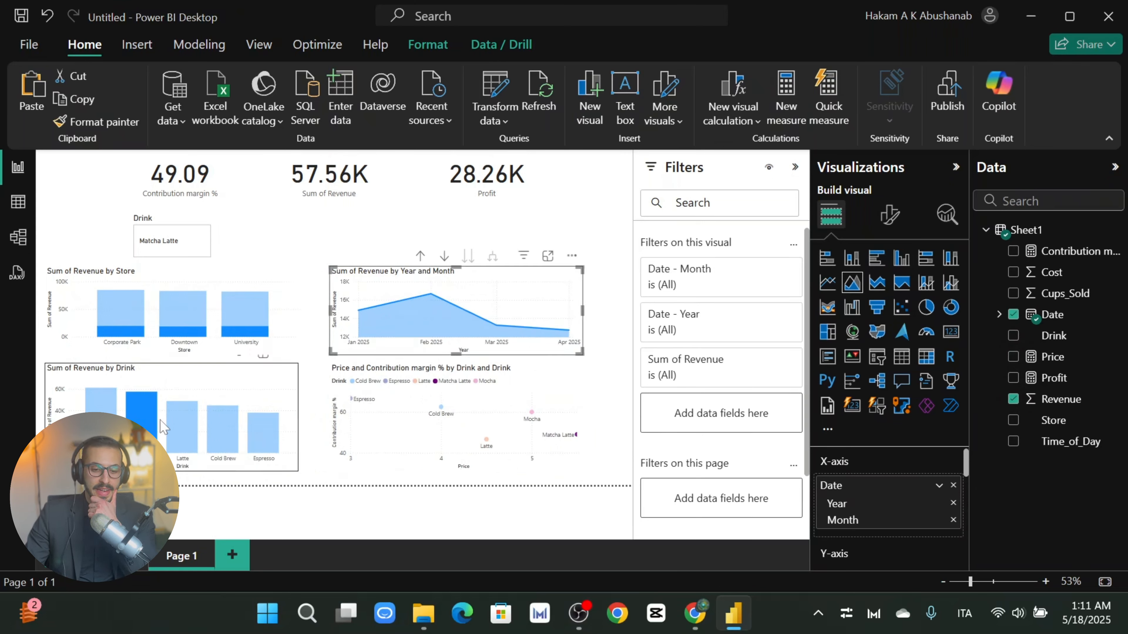
click(182, 430)
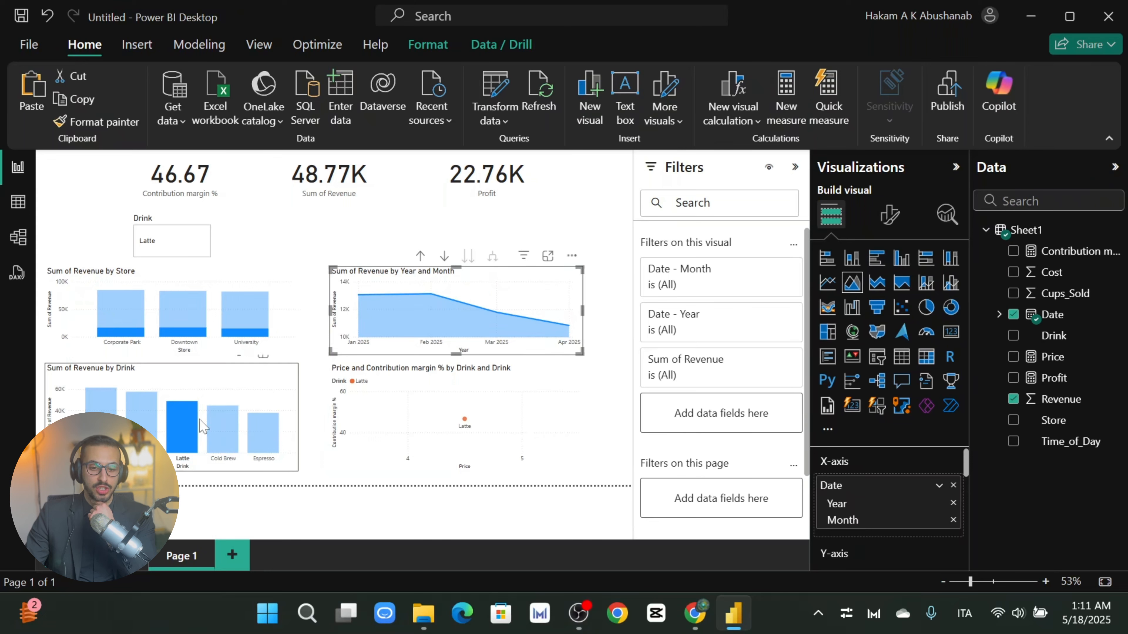
click(189, 430)
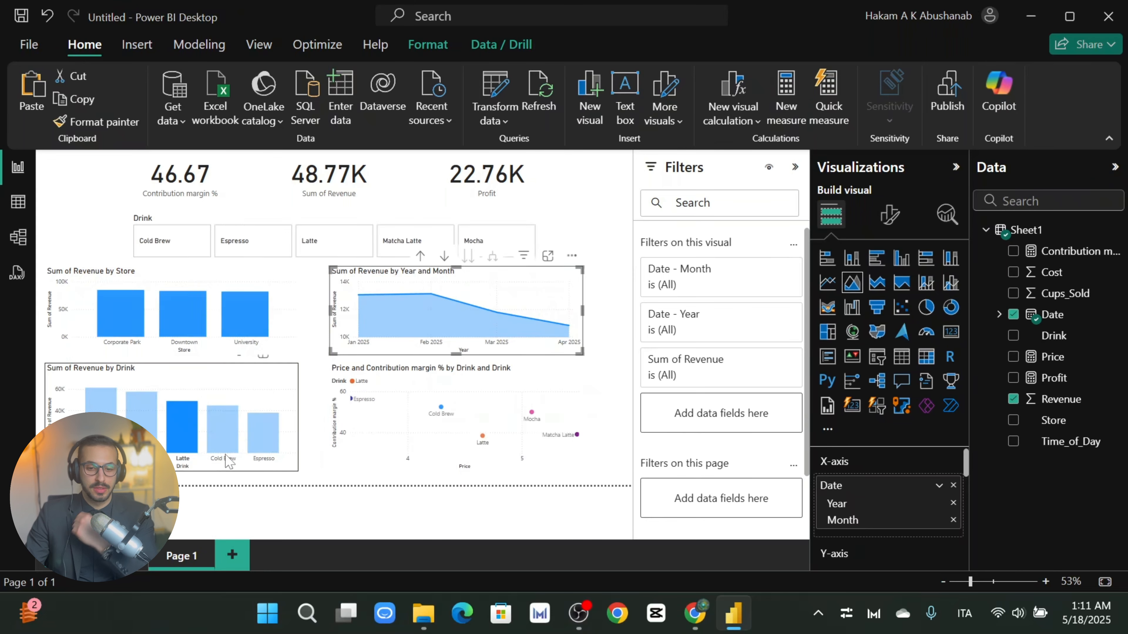
click(186, 430)
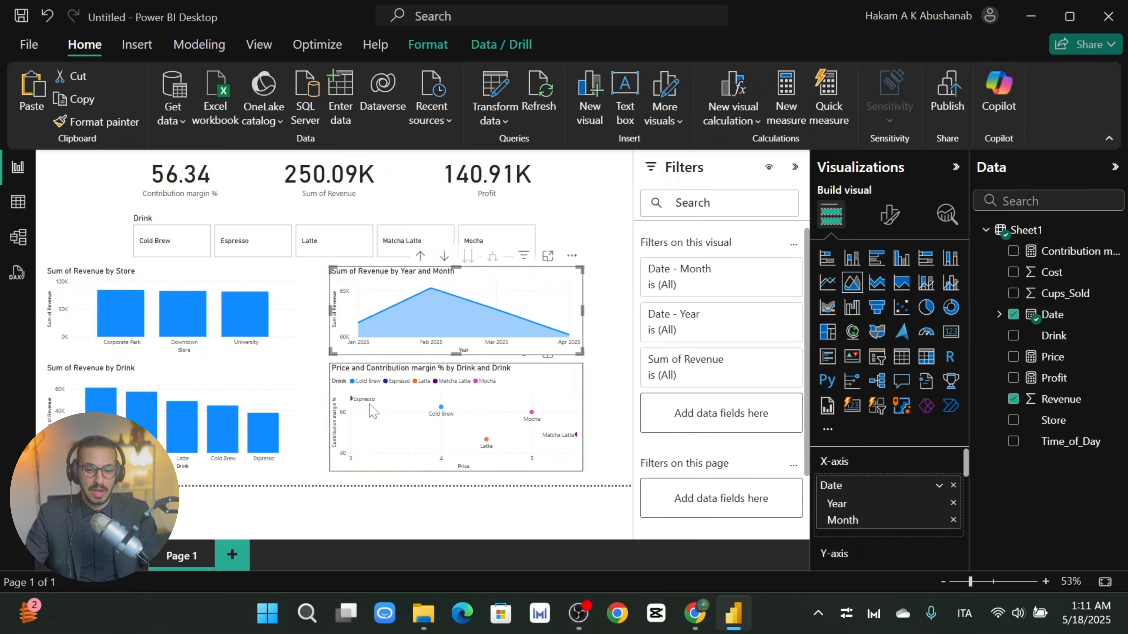
click(218, 421)
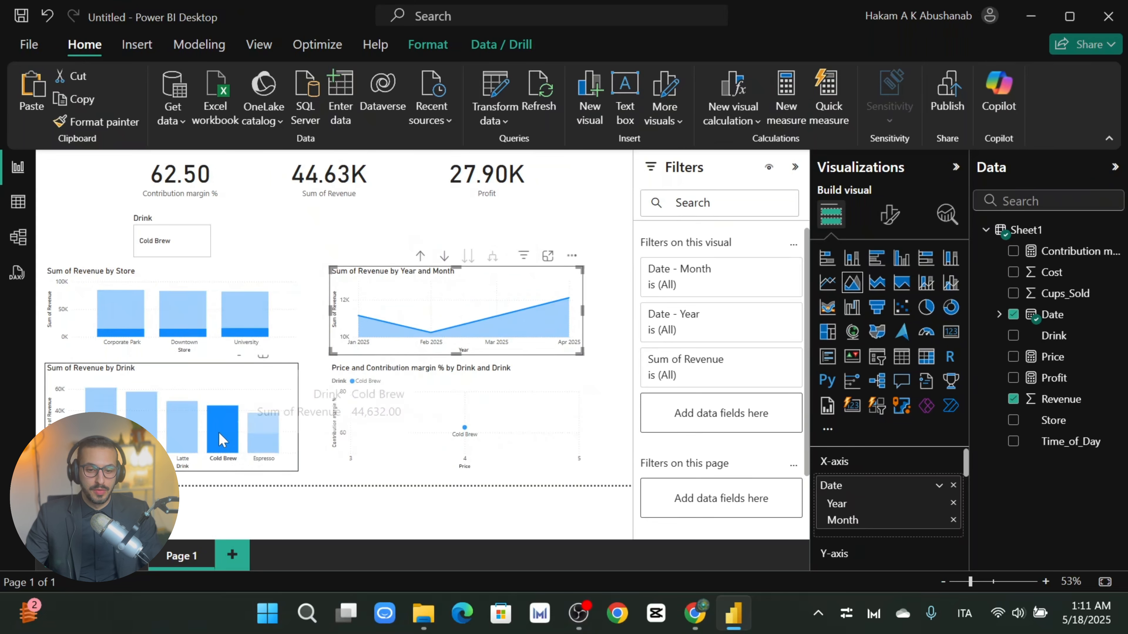
click(219, 431)
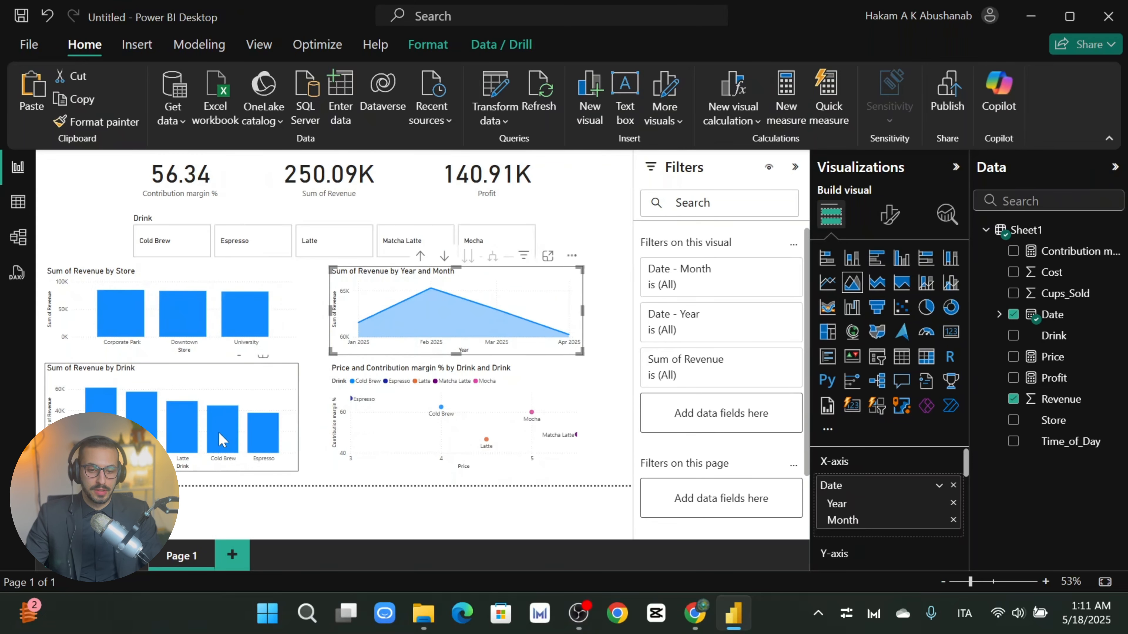
Step: Cross-filter the report using the Cold Brew and Espresso bars, then clear the filter
click(315, 395)
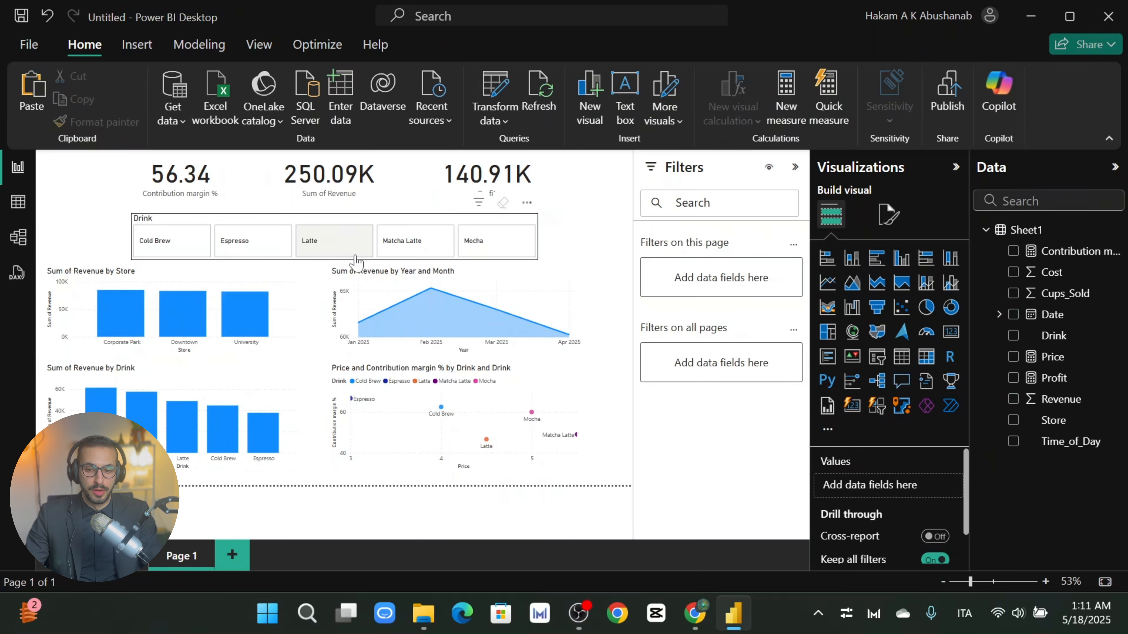
click(222, 427)
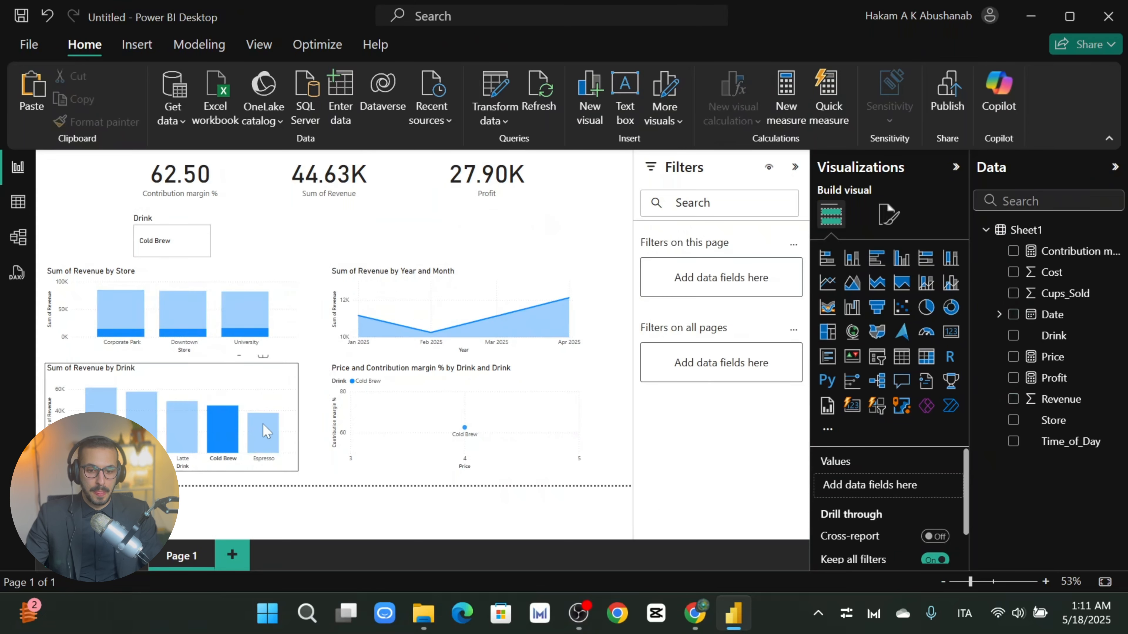
click(414, 429)
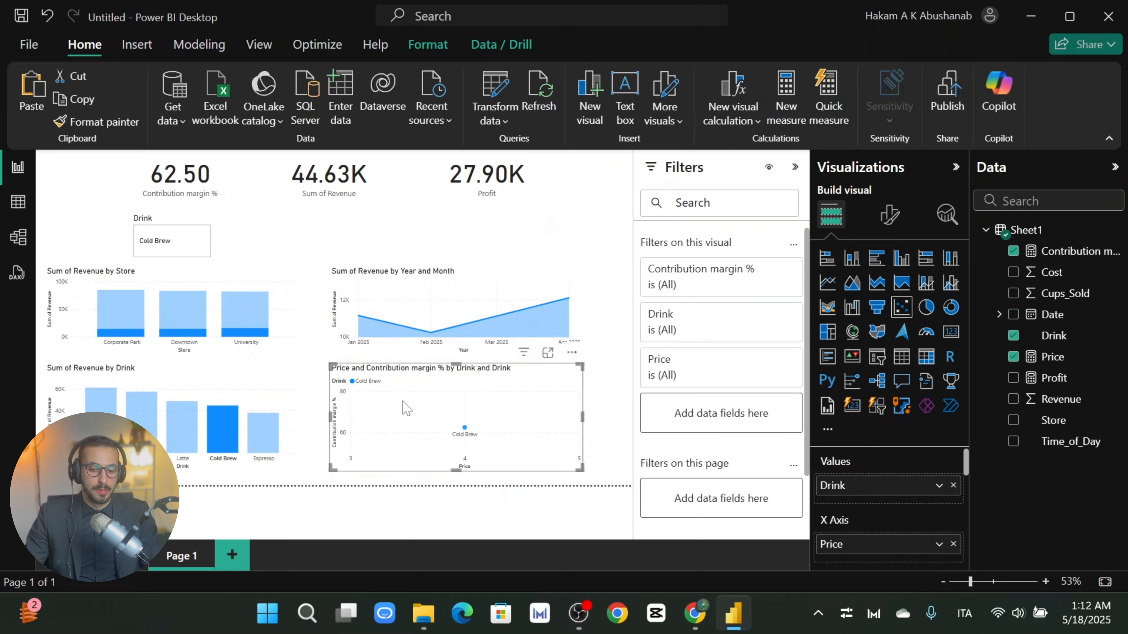
click(261, 441)
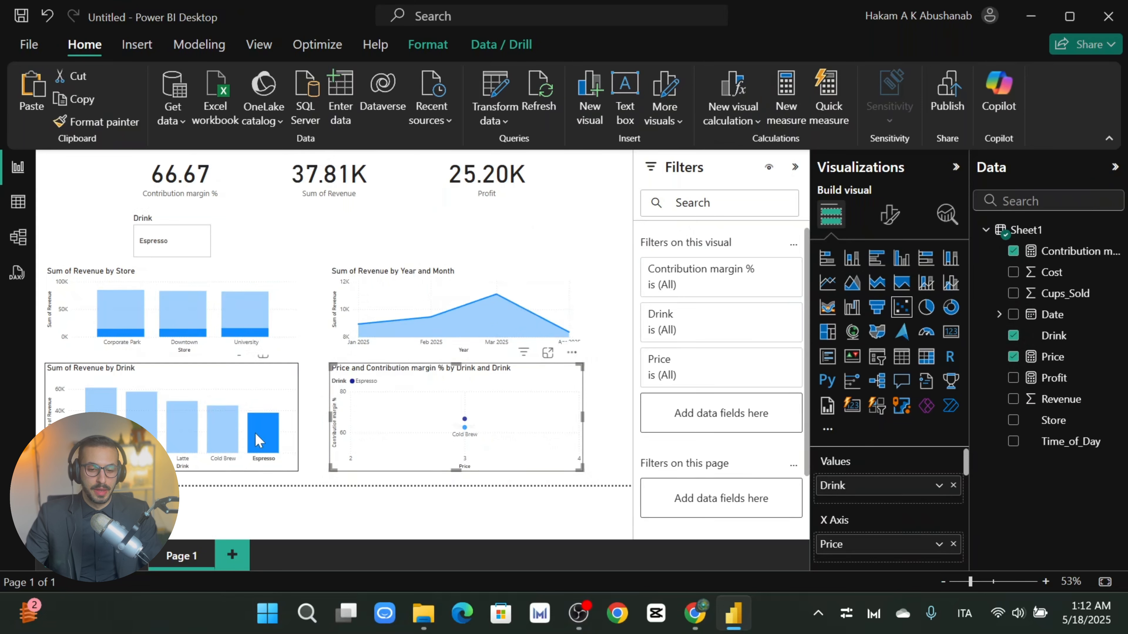
click(262, 439)
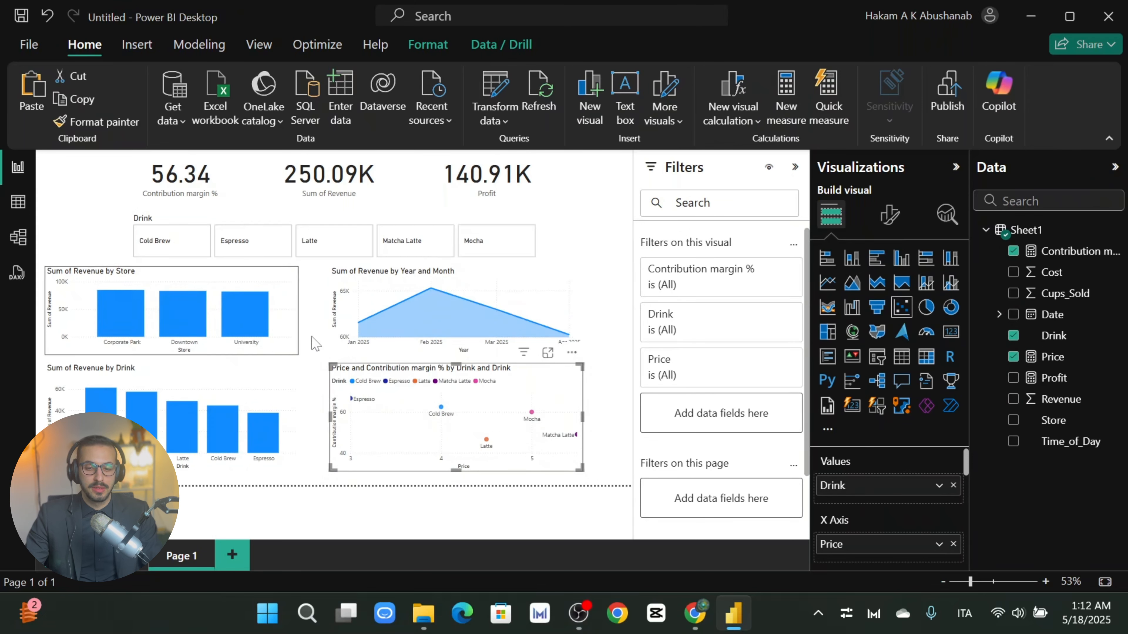
click(323, 285)
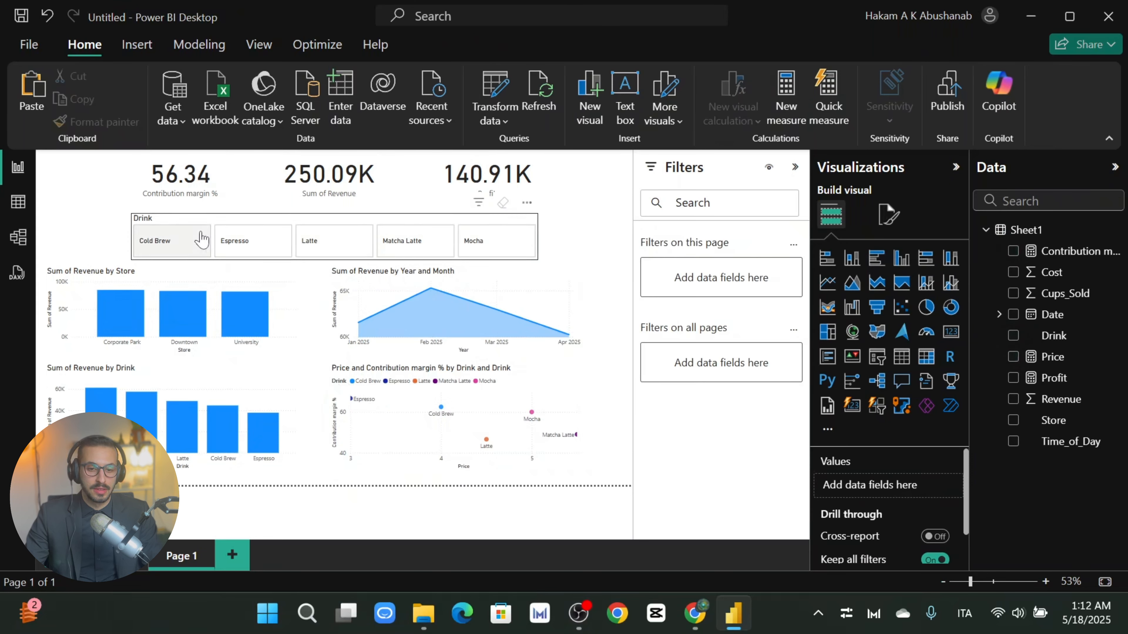
Step: Step the Drink slicer through Cold Brew, Espresso, Latte, Matcha Latte and Mocha, ending on Cold Brew
click(162, 249)
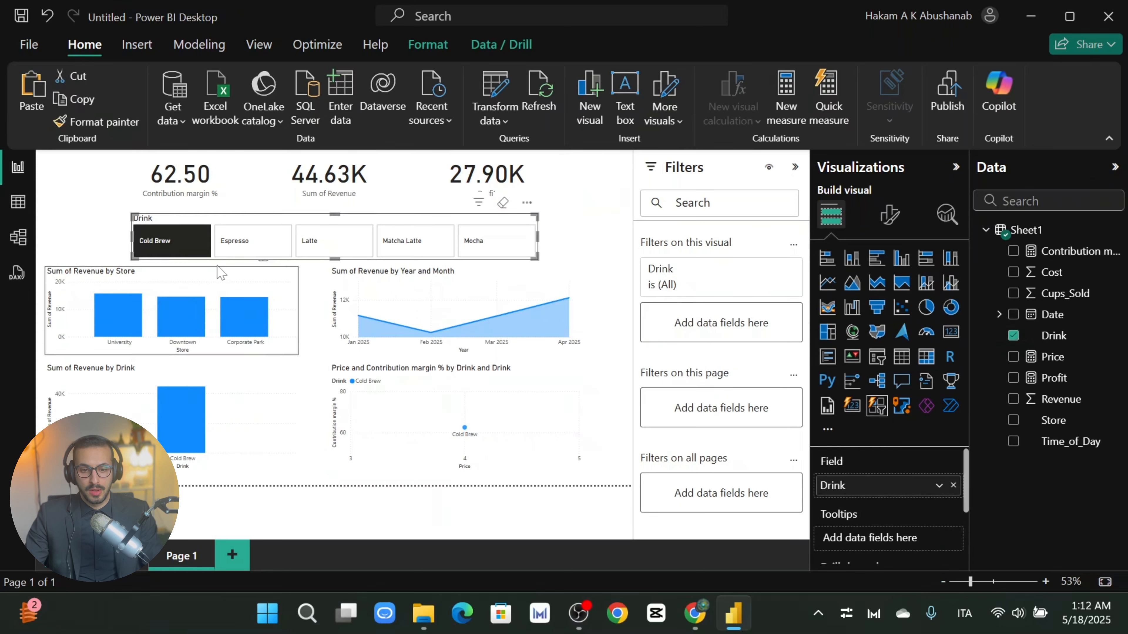
click(266, 253)
click(313, 253)
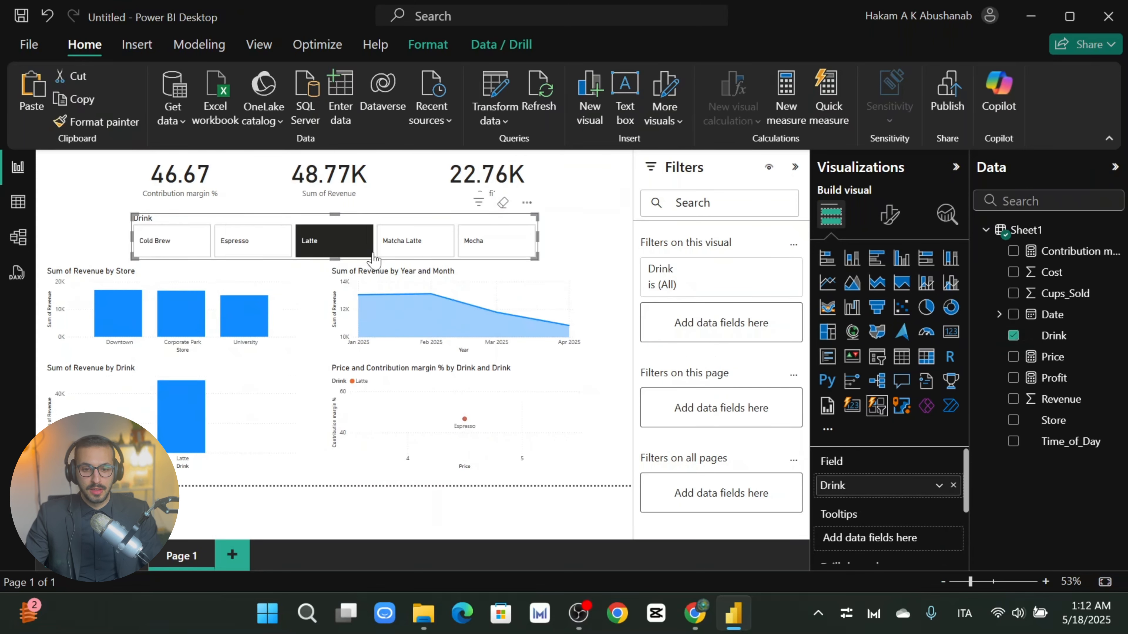
click(424, 251)
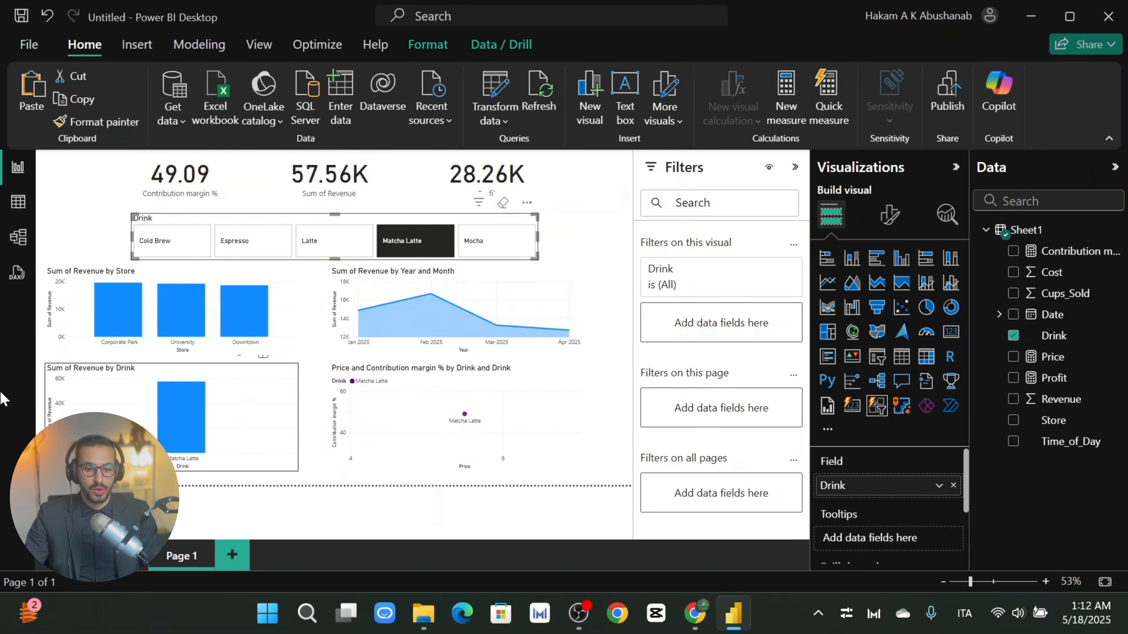
click(488, 243)
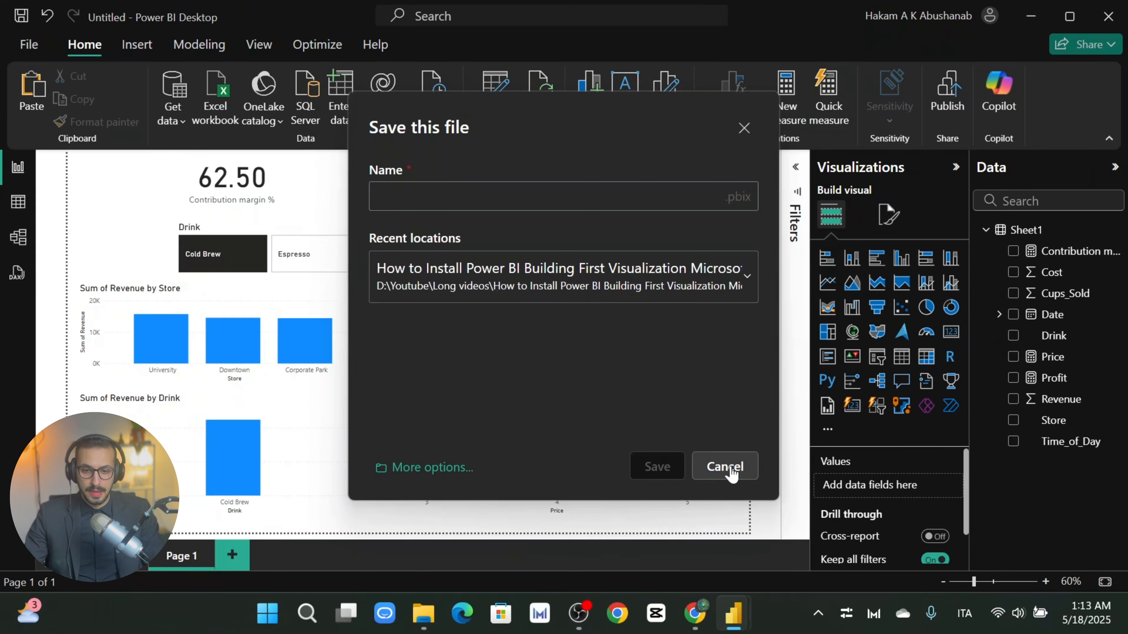
click(727, 466)
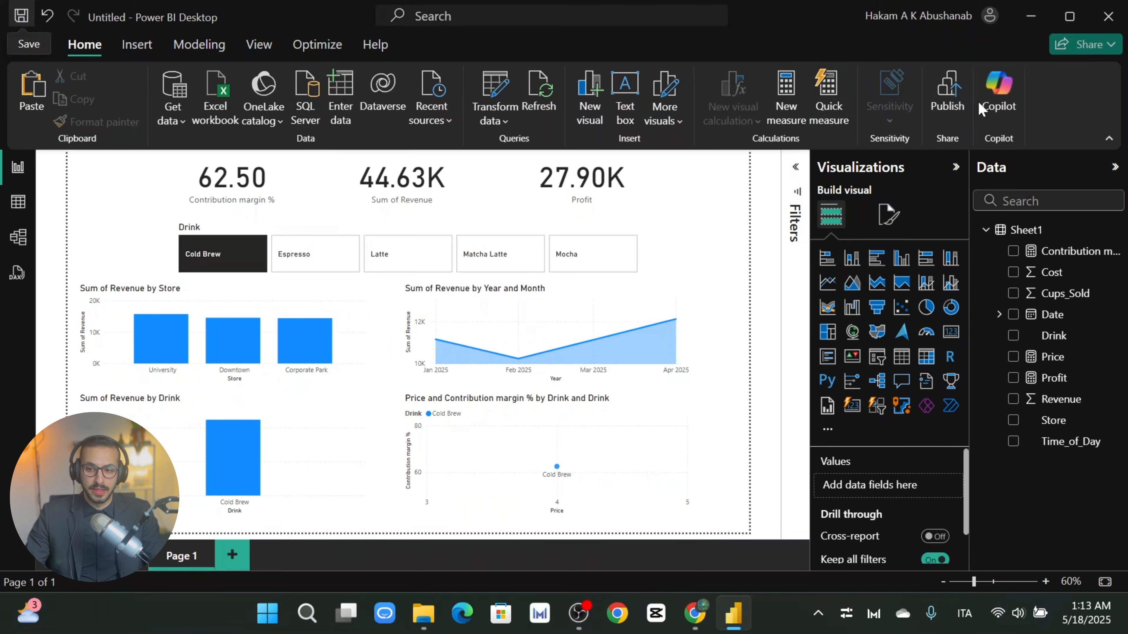
Step: Start publishing, agree to save first, and name the .pbix 'Cafè part' in the recent project folder
click(946, 103)
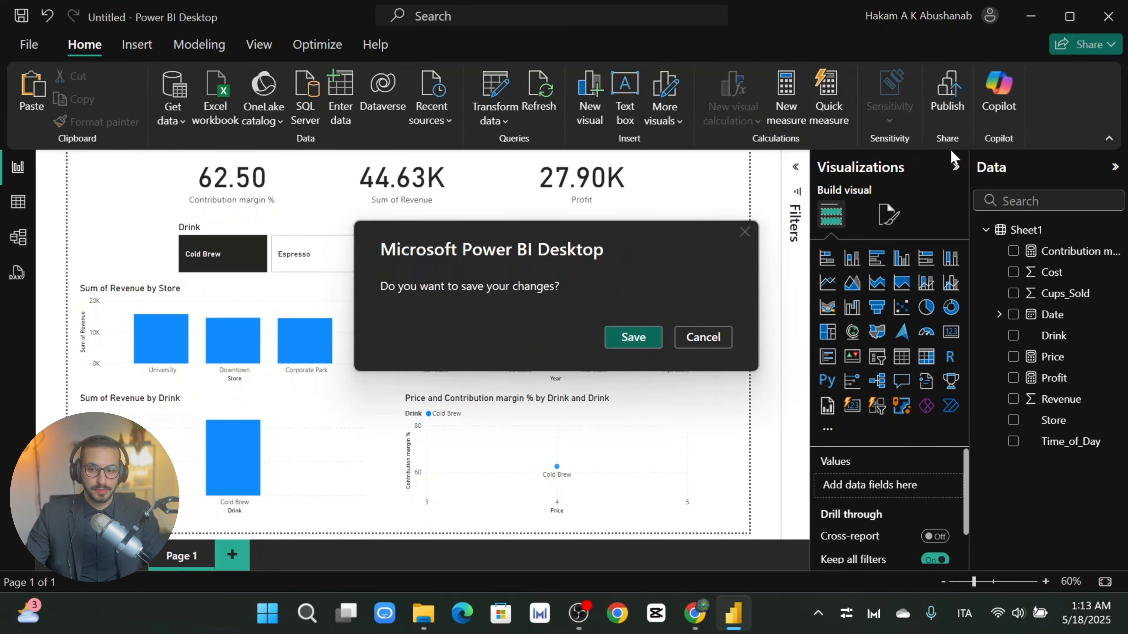
click(632, 339)
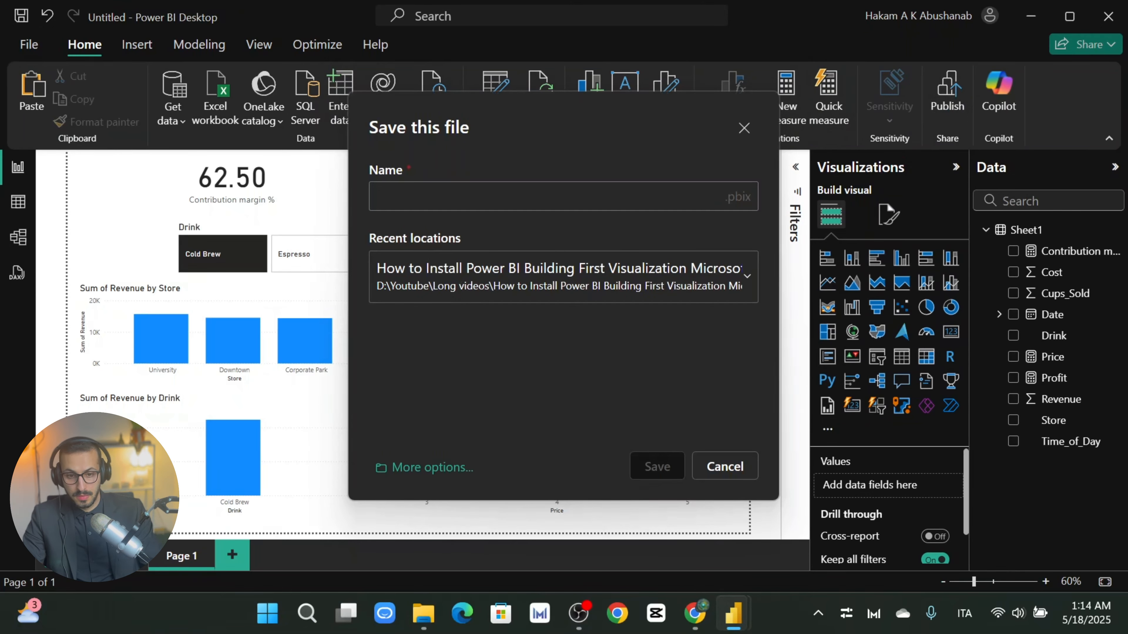
click(426, 467)
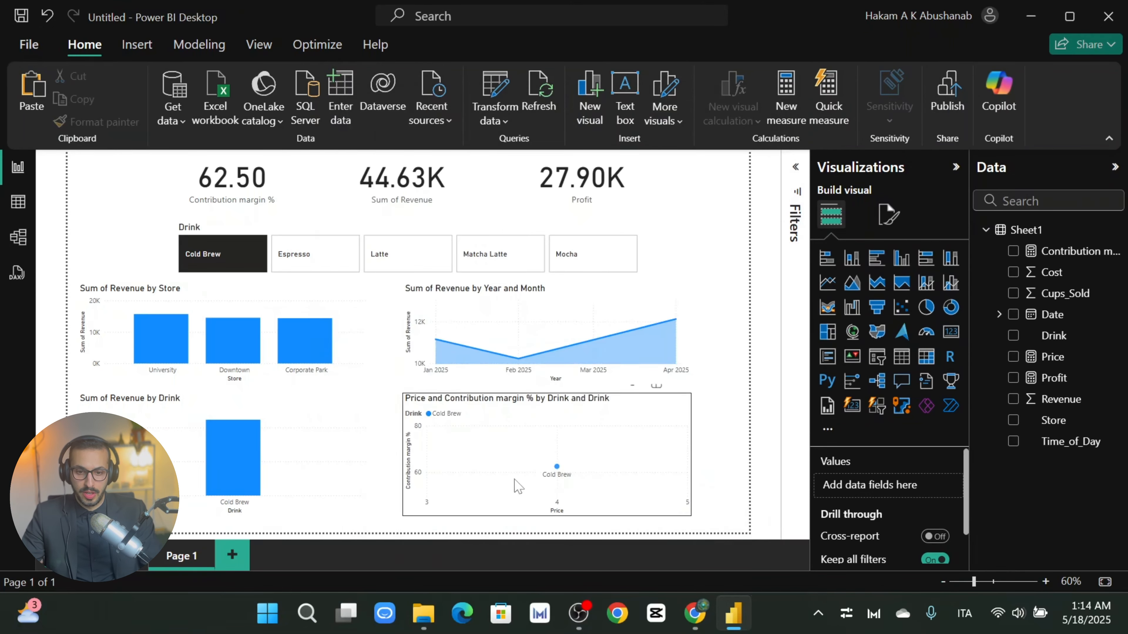
click(635, 188)
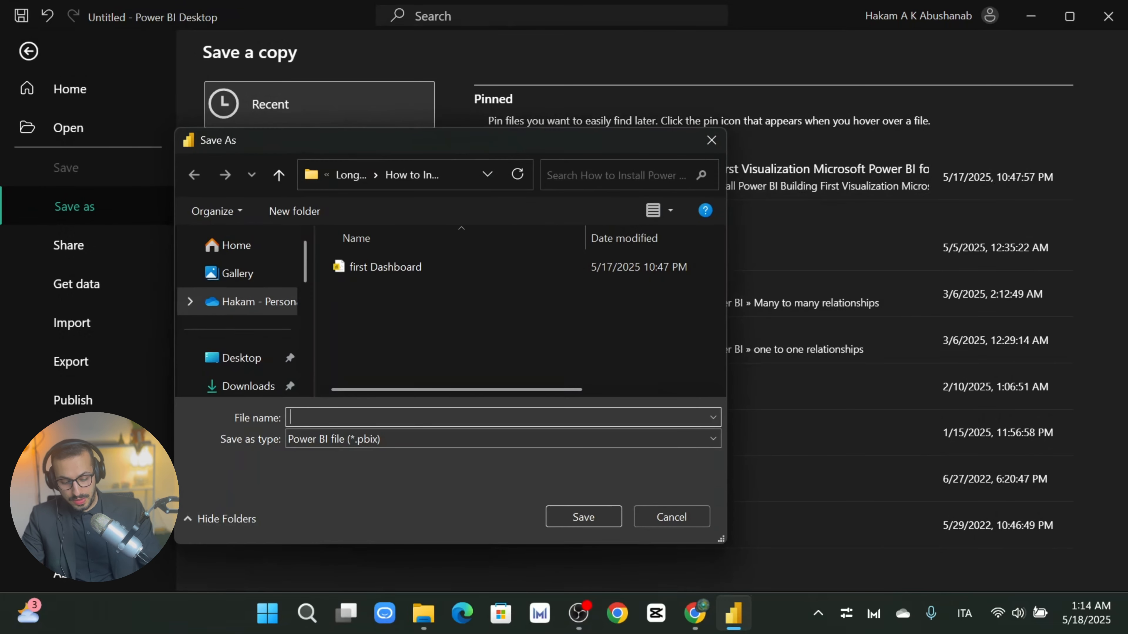
text(Cafè)
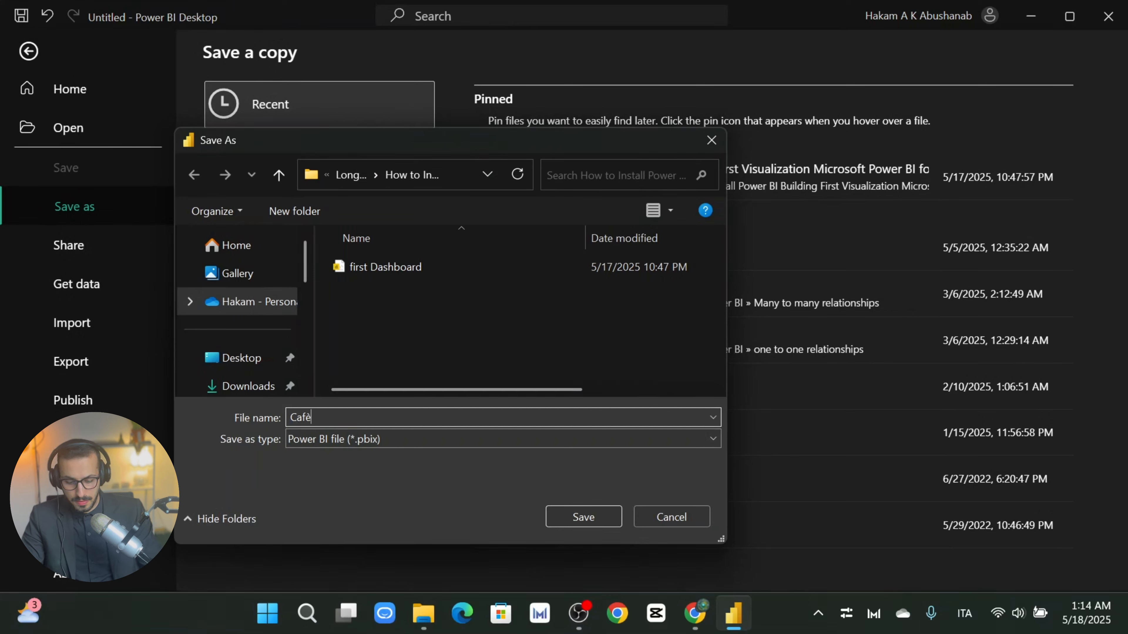
text( part)
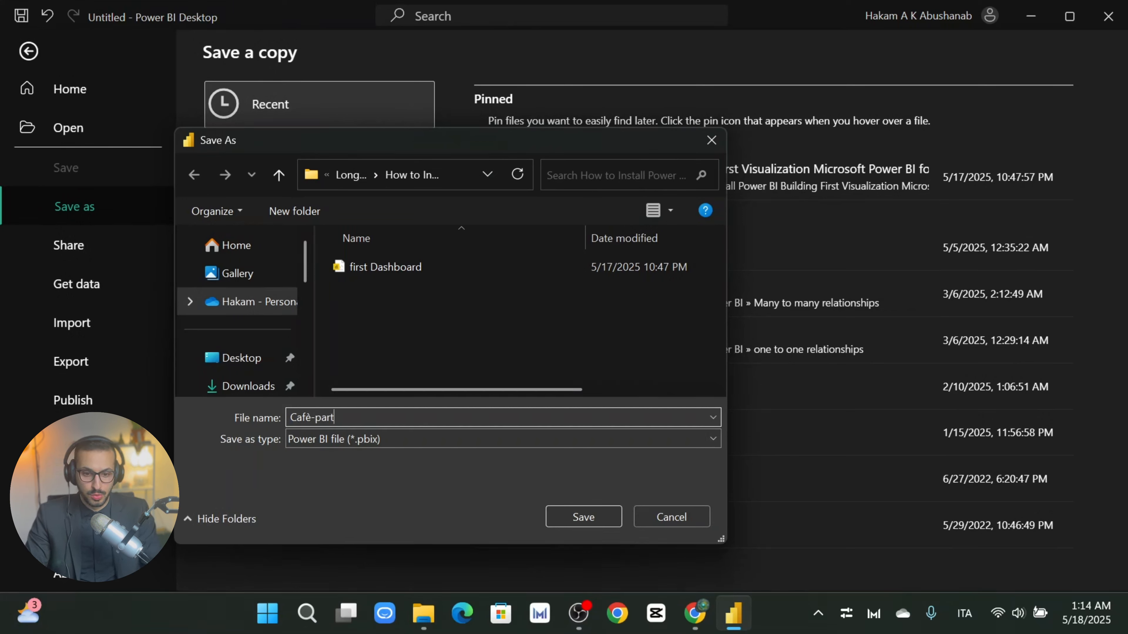
Step: Save the report as Cafè-part 1 and publish it to My workspace
click(583, 519)
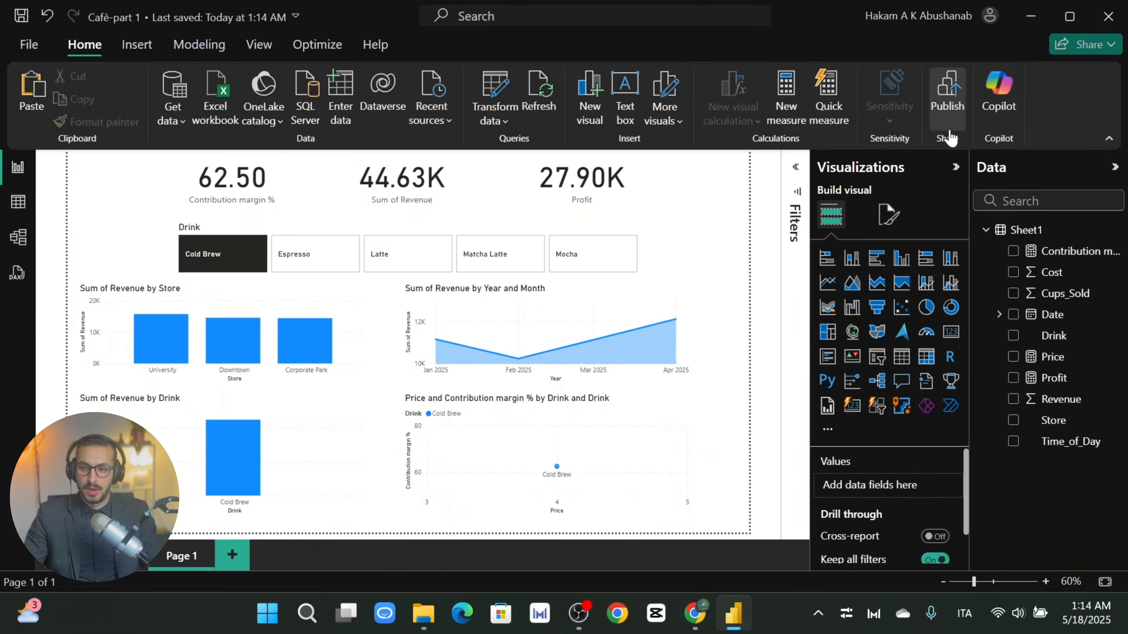
click(951, 109)
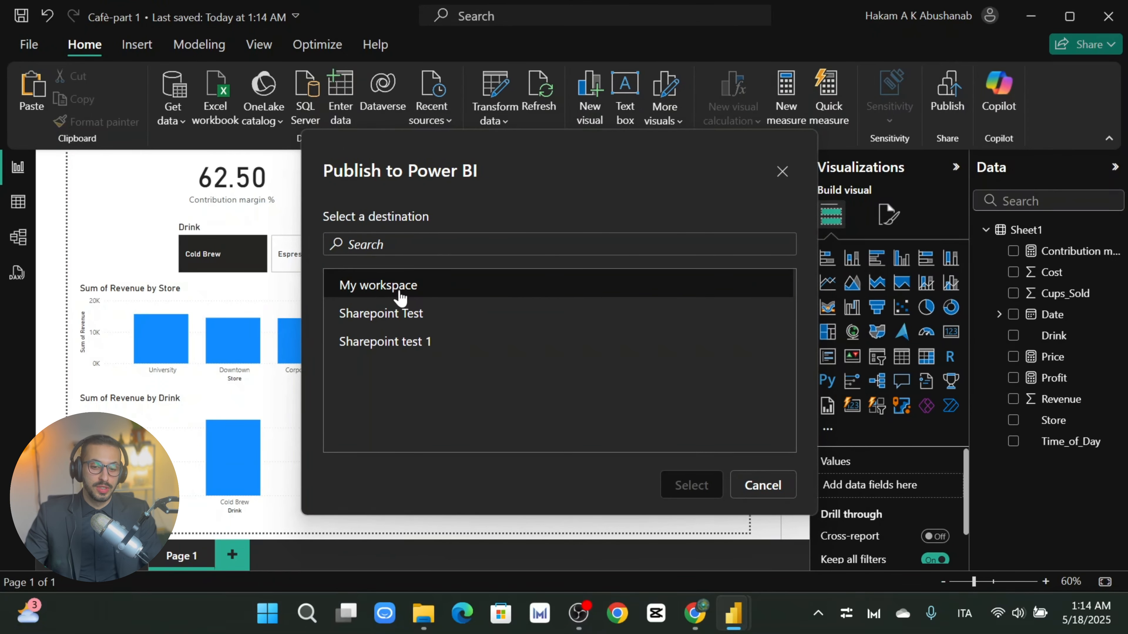
click(375, 291)
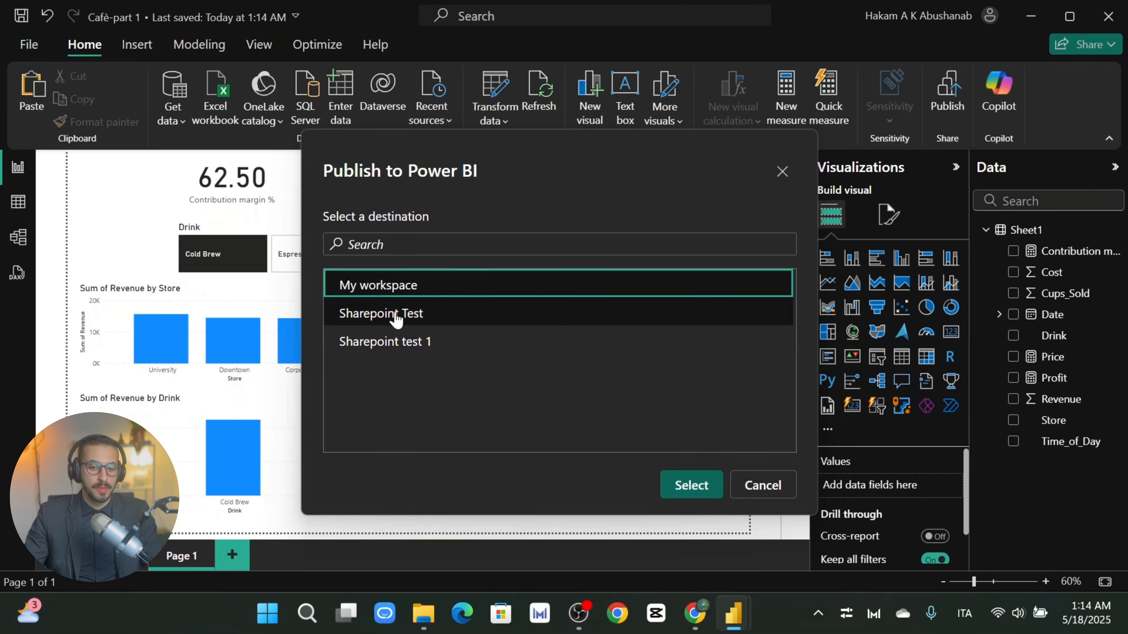
click(380, 316)
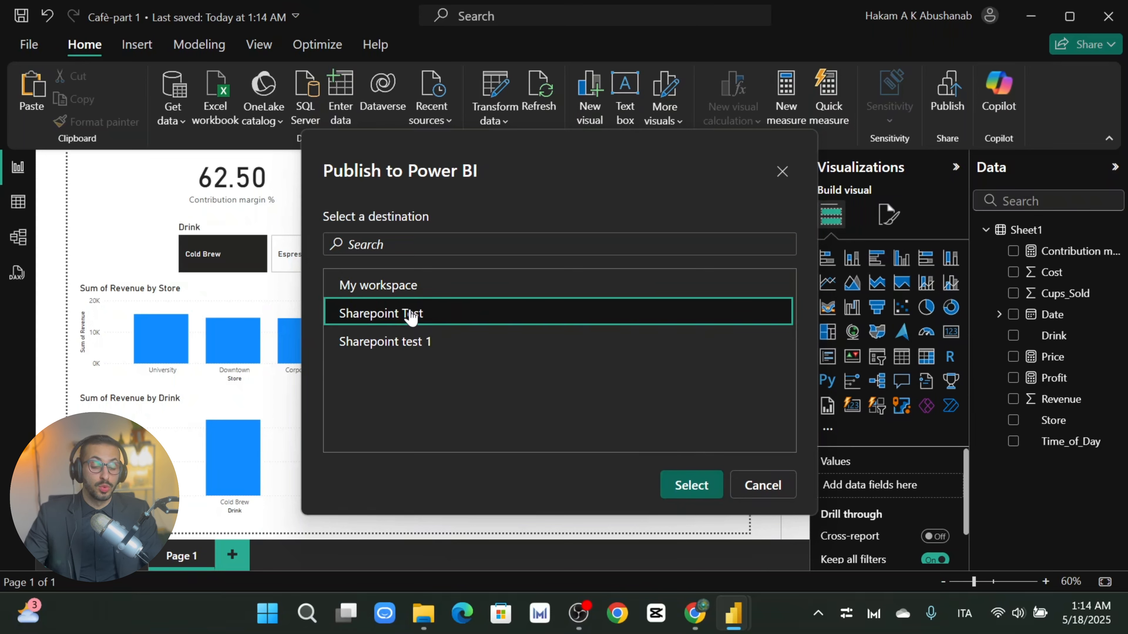
click(422, 287)
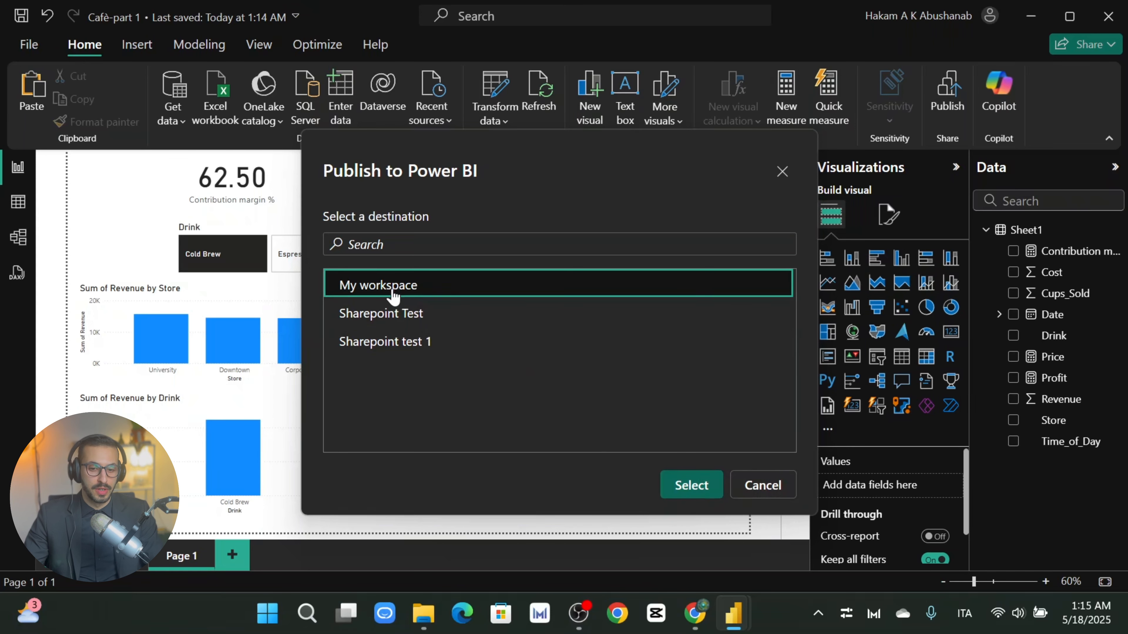
click(691, 490)
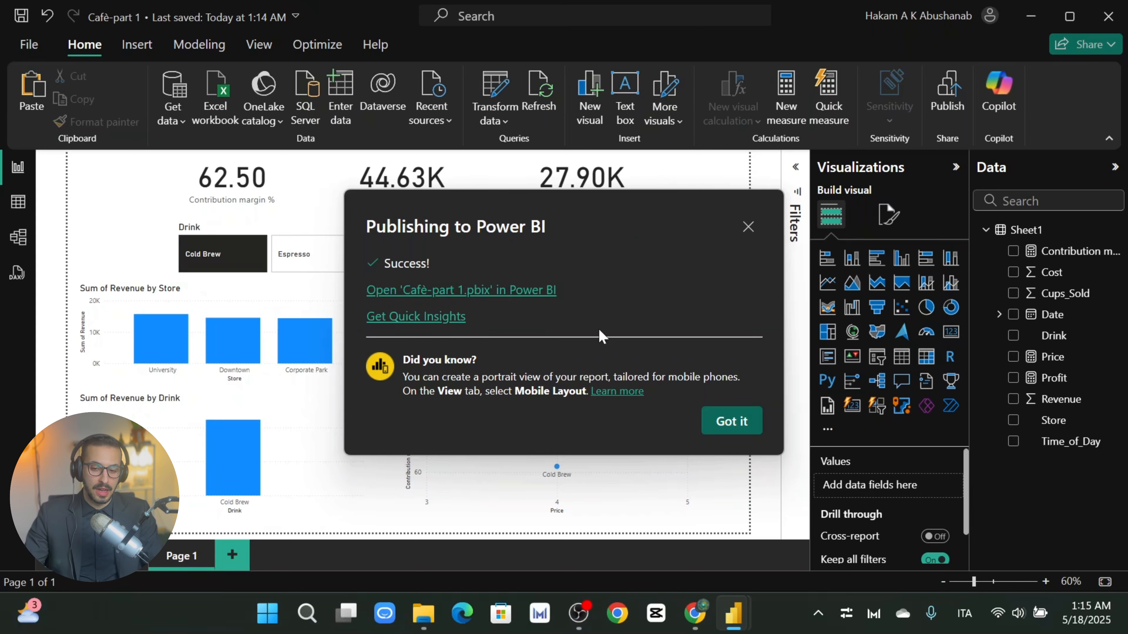
click(436, 301)
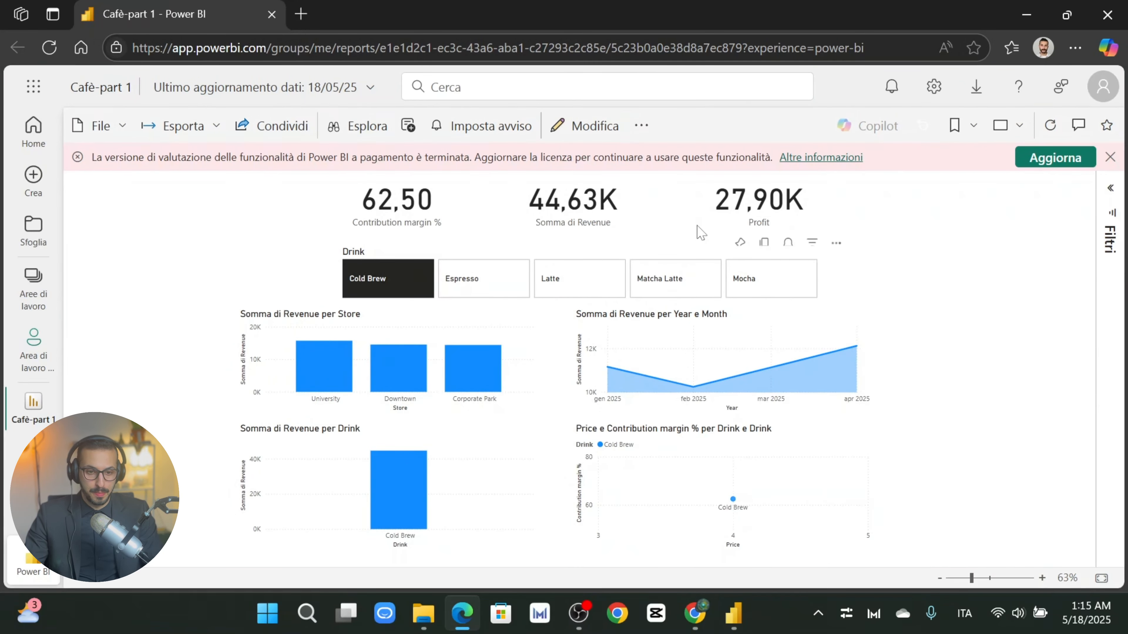
click(30, 284)
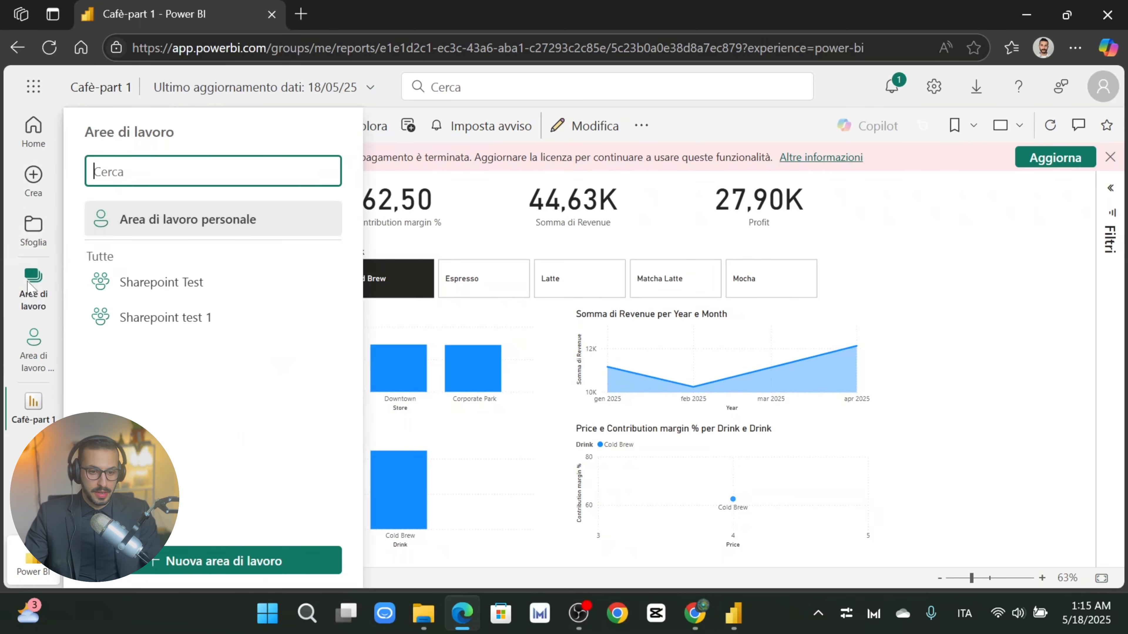
click(30, 287)
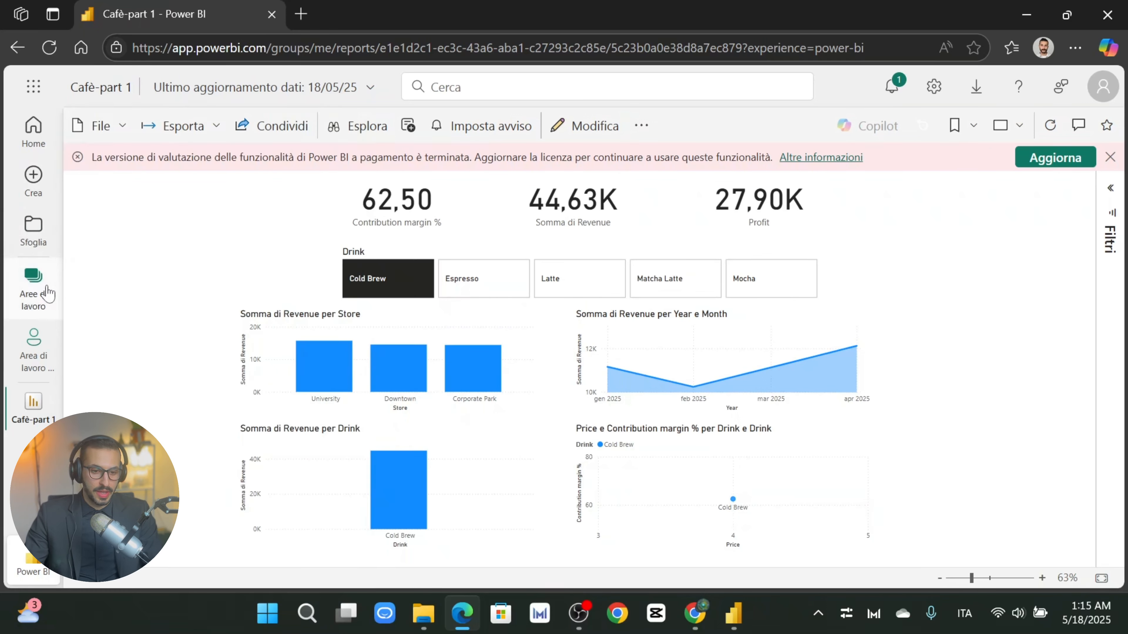
click(38, 291)
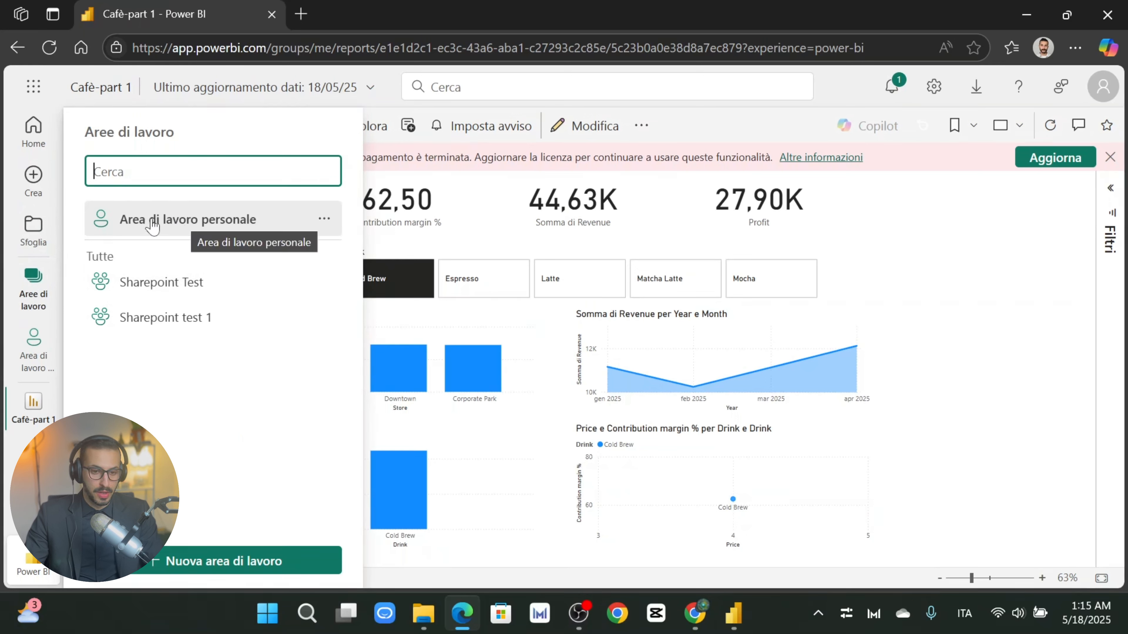
click(179, 224)
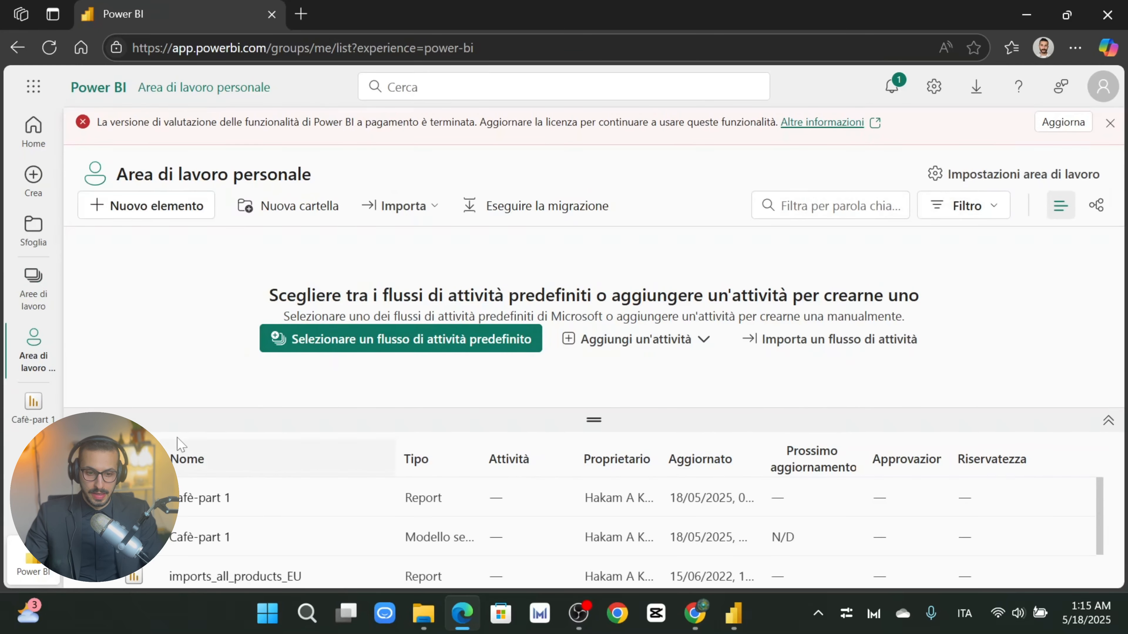
scroll(193, 514, down, 1)
scroll(189, 508, up, 1)
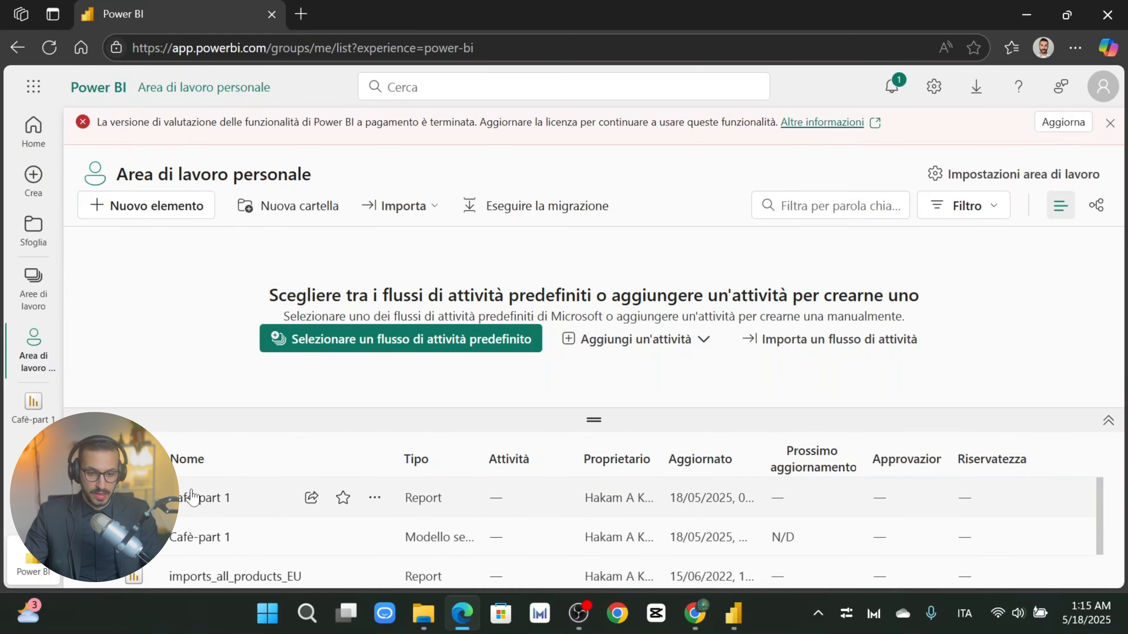
scroll(195, 520, down, 1)
scroll(215, 555, up, 1)
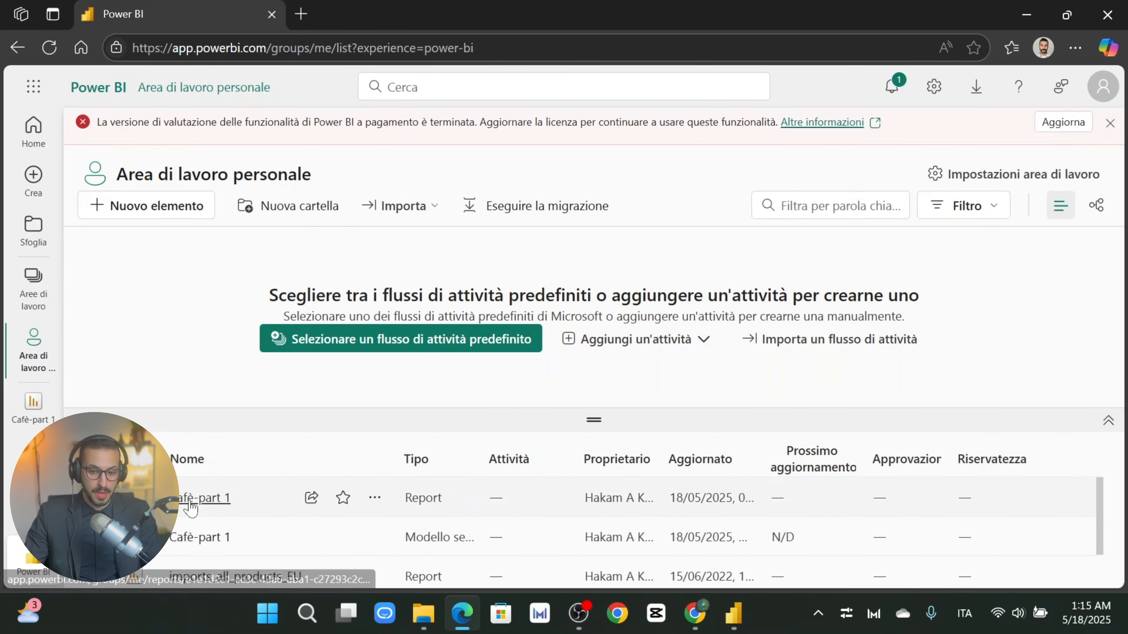
click(211, 498)
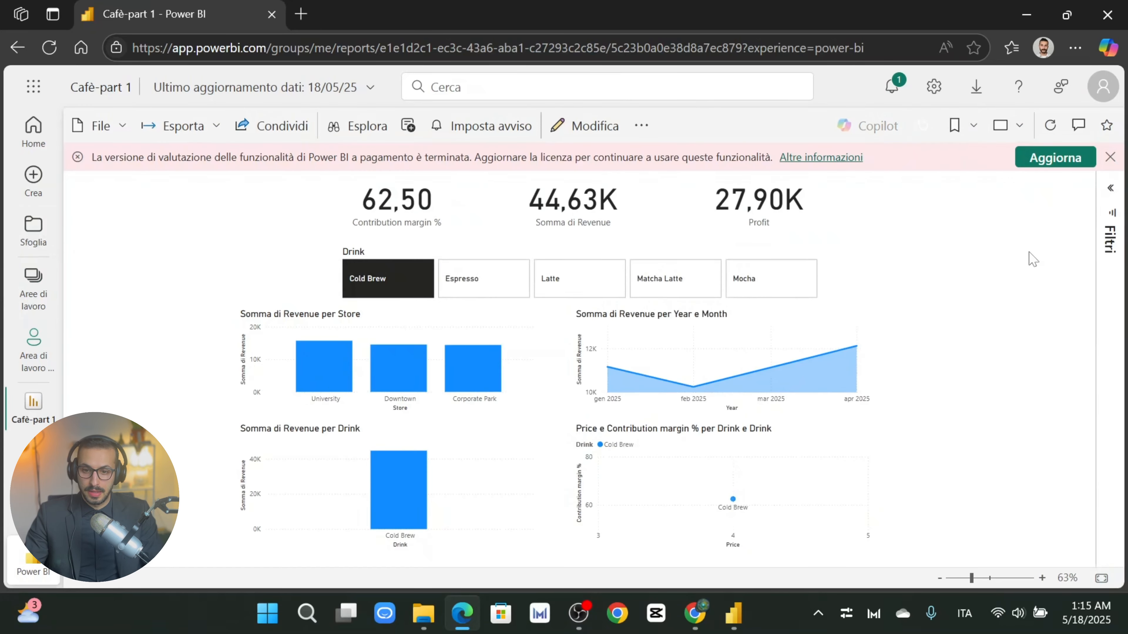
Step: Put the Cafè-part 1 report into edit mode and dismiss the unavailable Copilot pane
click(586, 129)
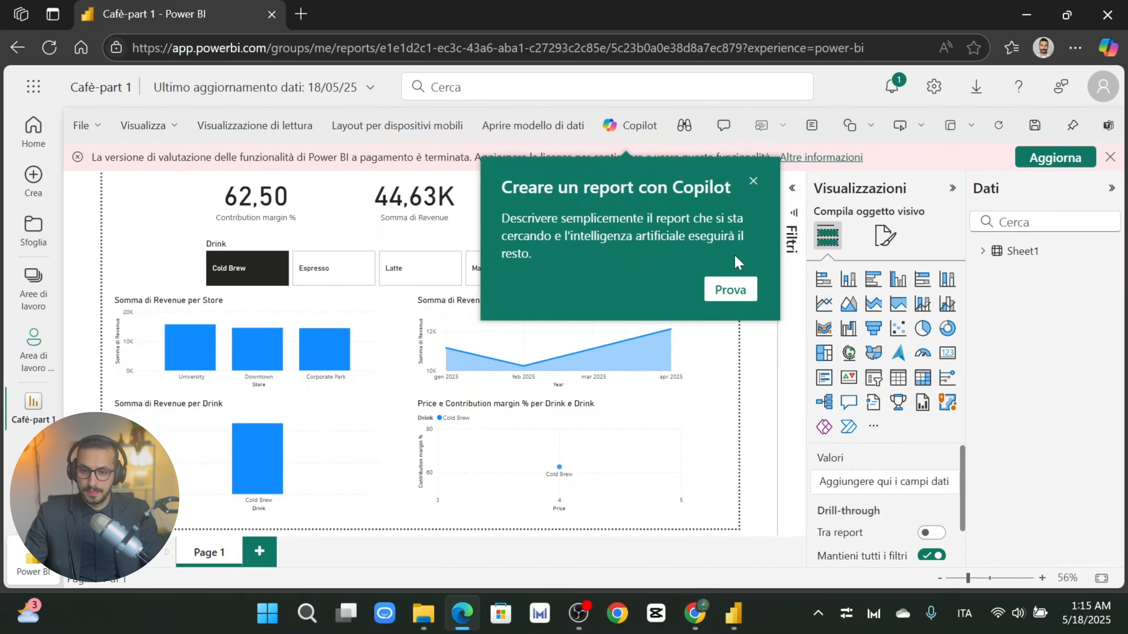
click(731, 290)
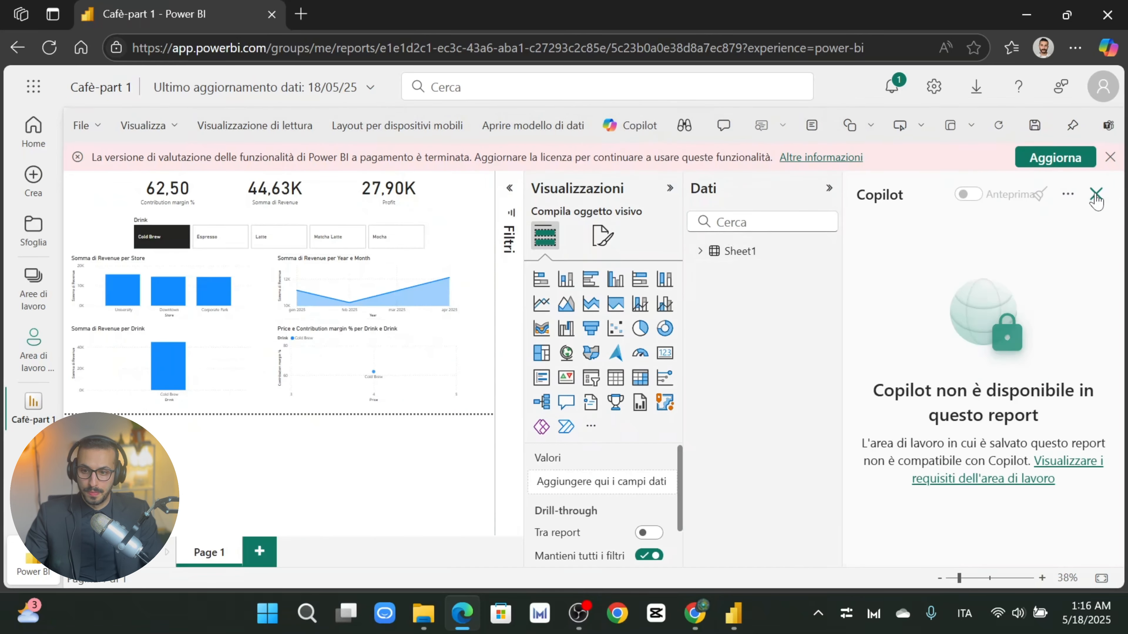
click(1096, 195)
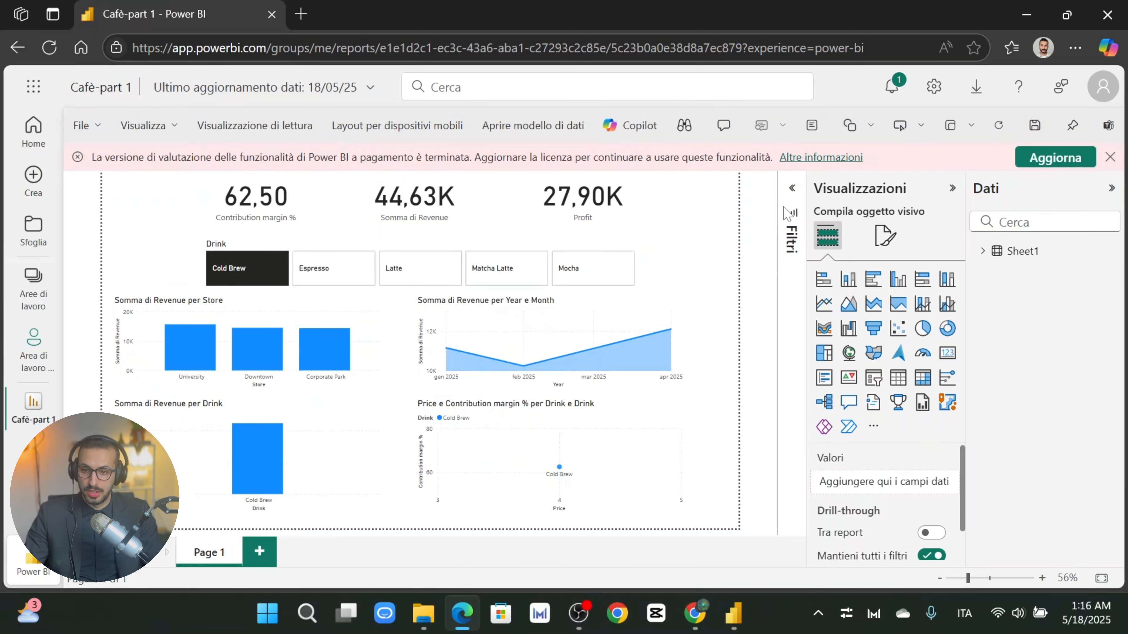
Step: Show the list of workspaces (Aree di lavoro) in the left navigation
click(33, 287)
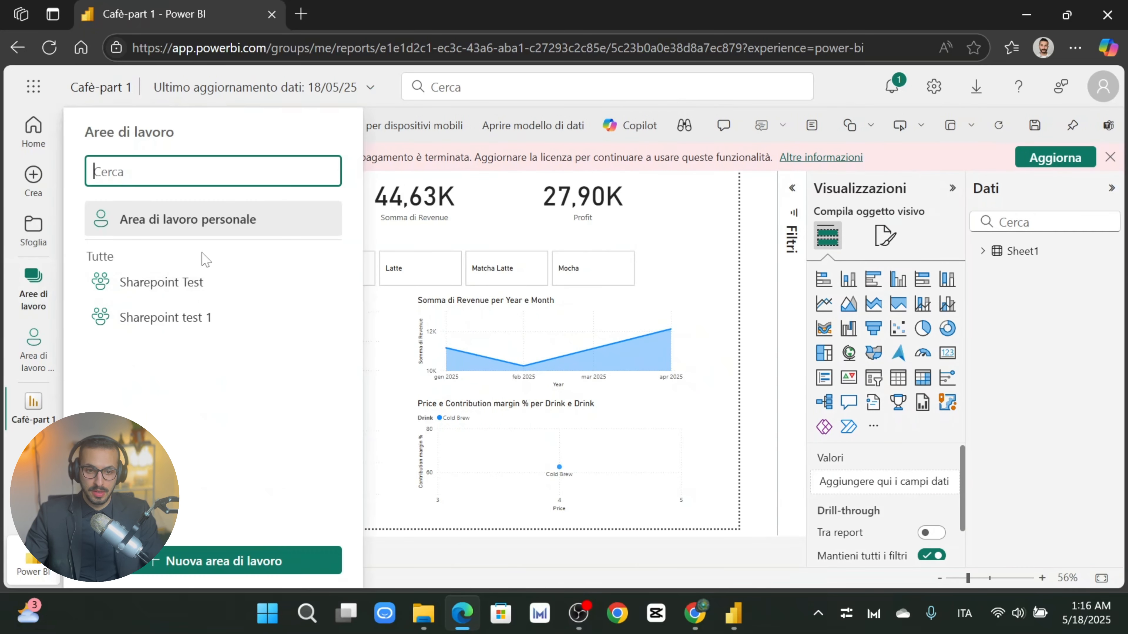
click(768, 284)
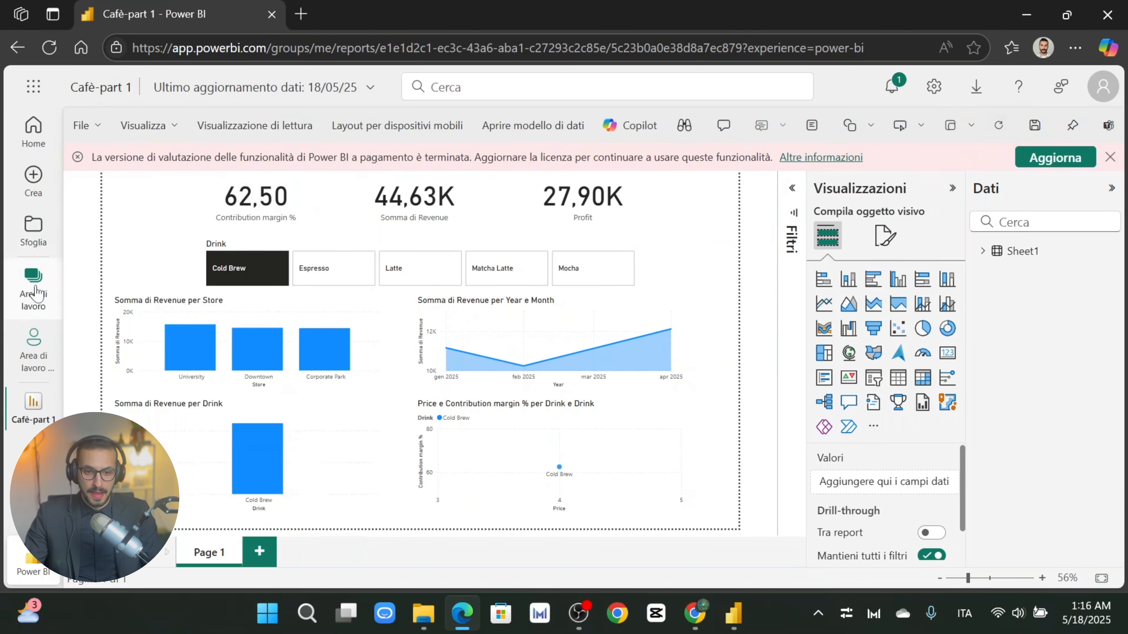
click(35, 289)
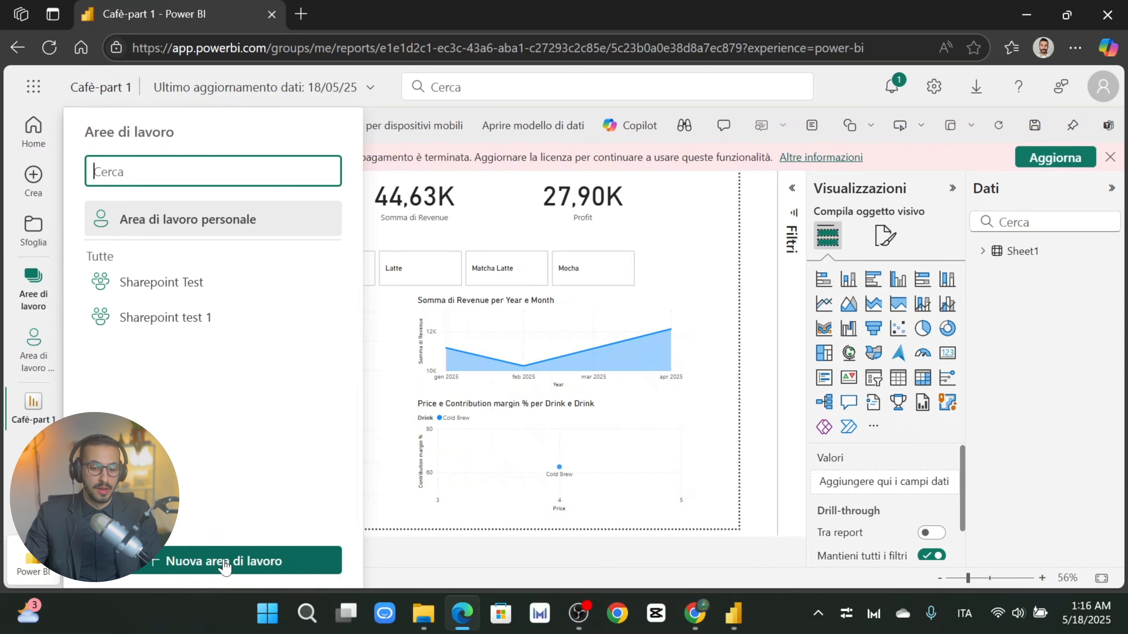
Step: Try to create a new workspace named Test
click(201, 562)
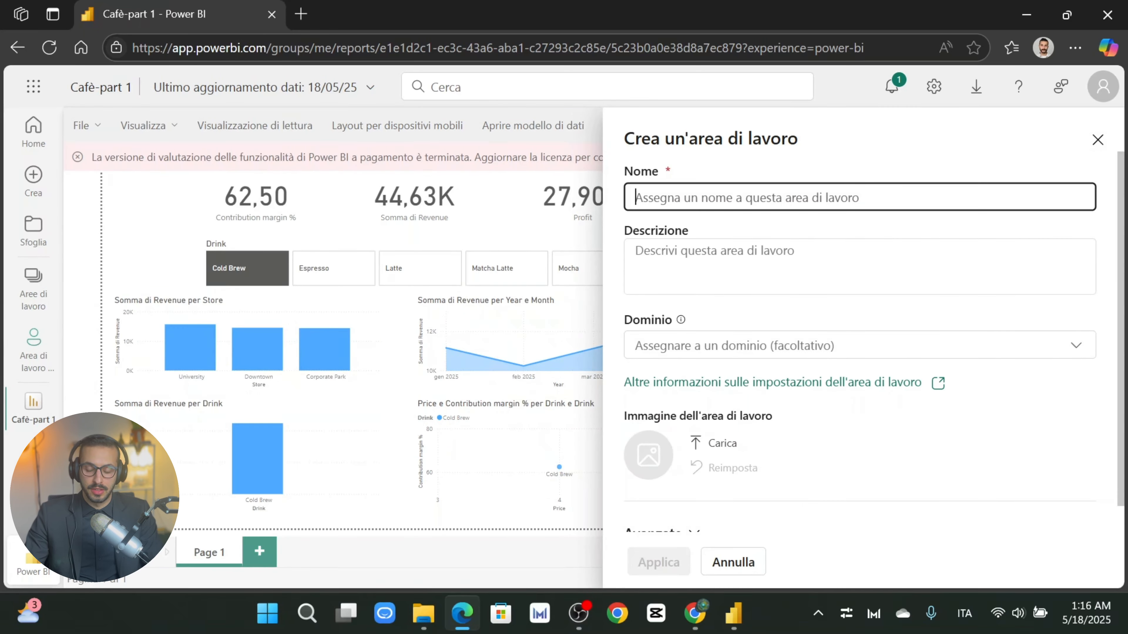
text(Test)
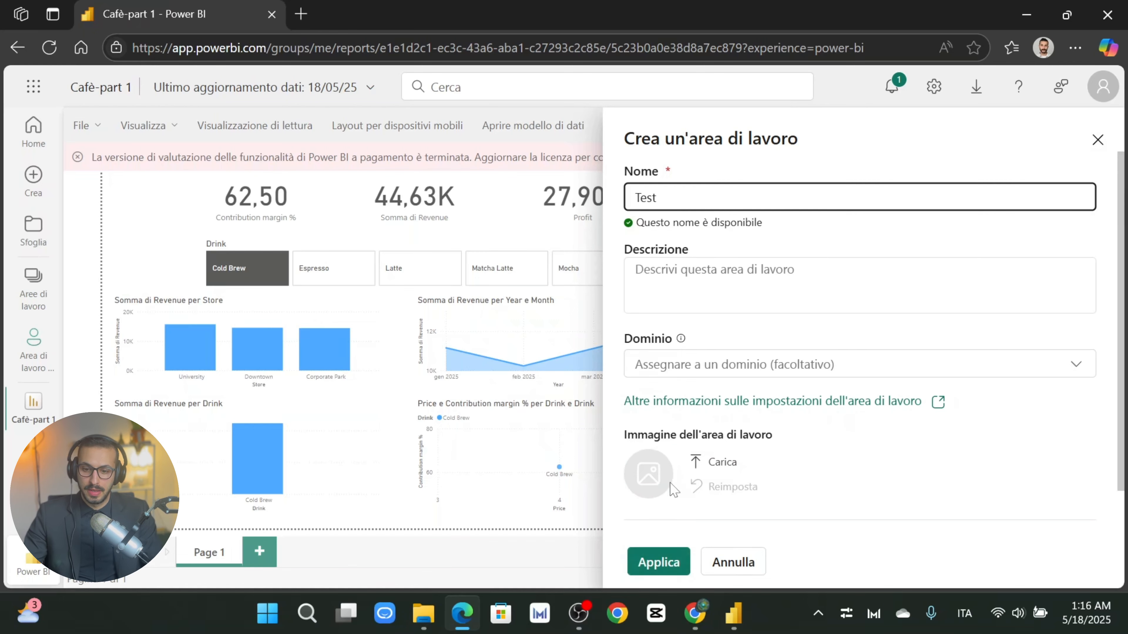
click(659, 563)
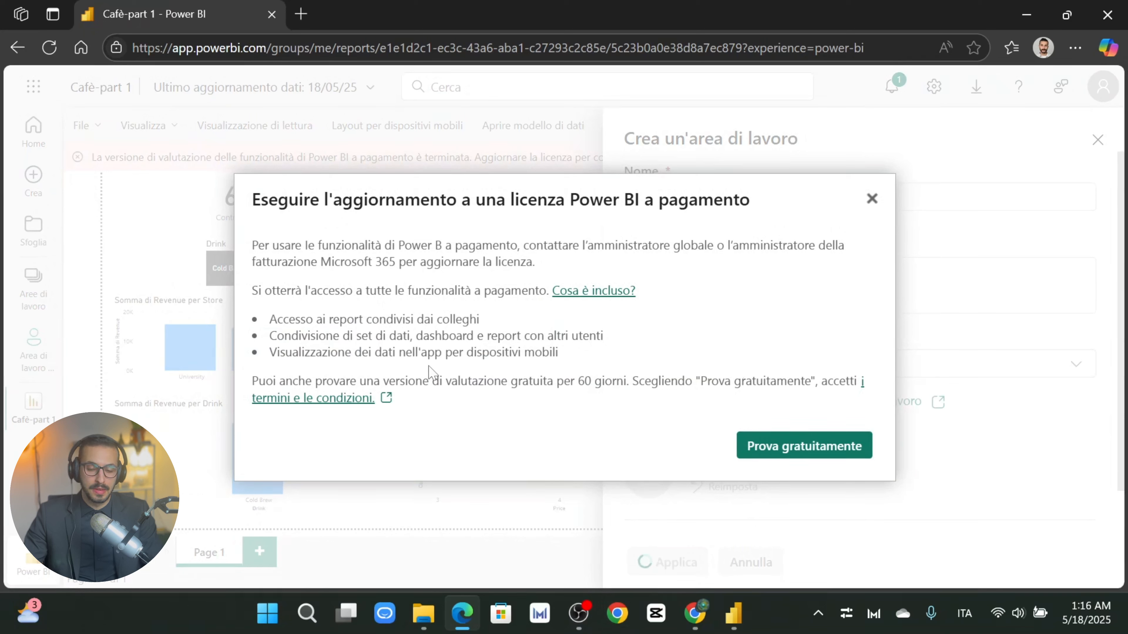
Step: Read the paid-licence upgrade prompt and dismiss it
drag(260, 200, 713, 200)
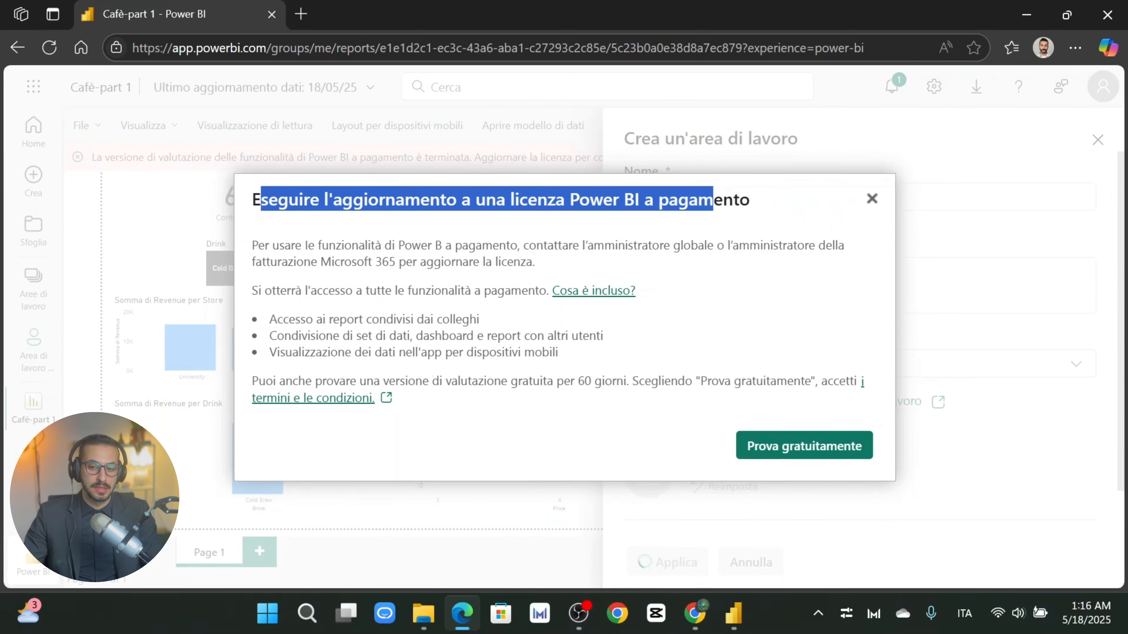
click(713, 200)
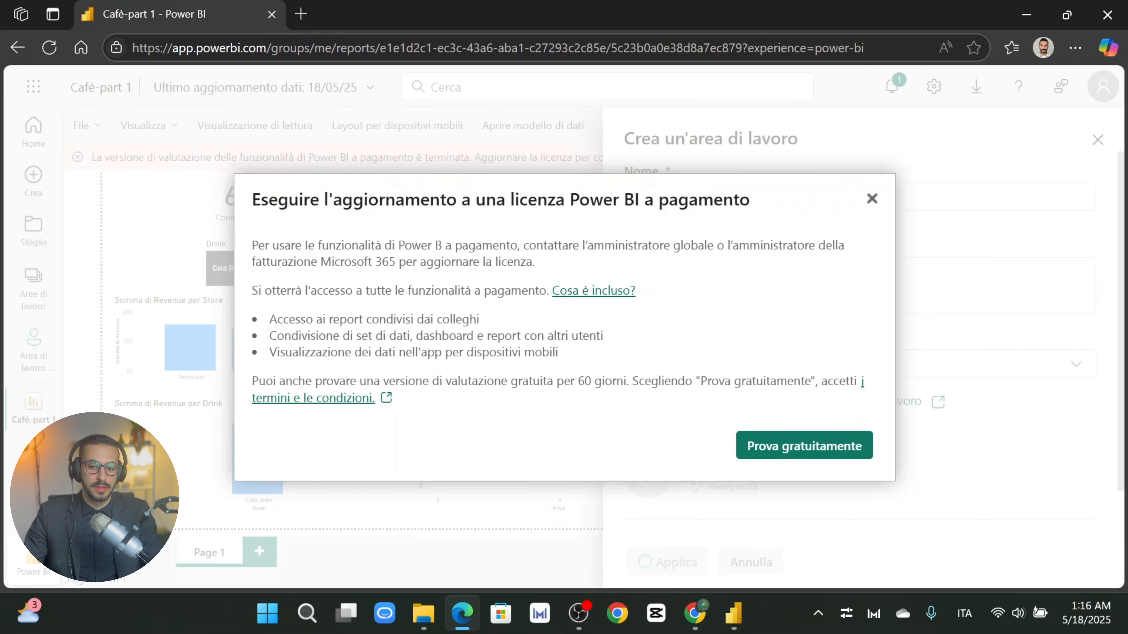
drag(395, 200, 713, 219)
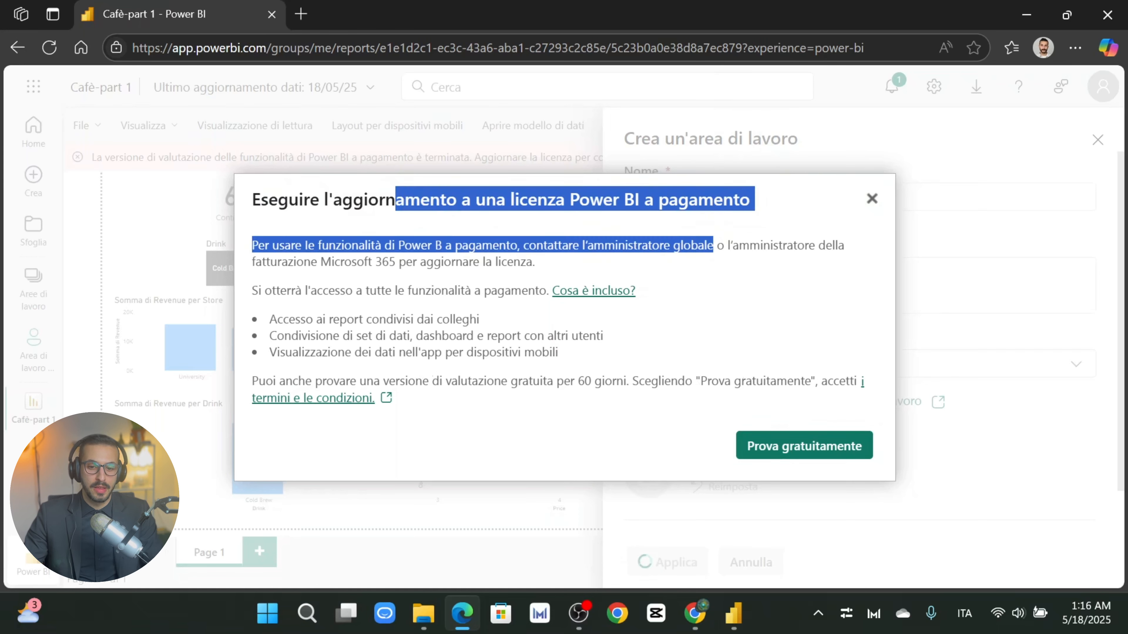
drag(359, 245, 667, 262)
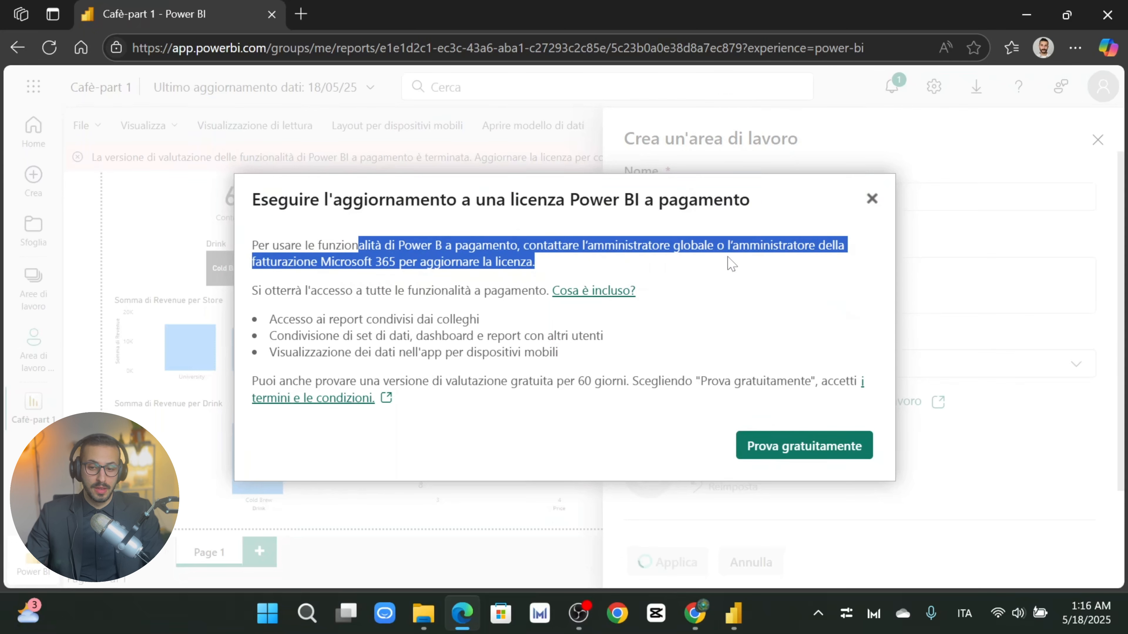
click(872, 199)
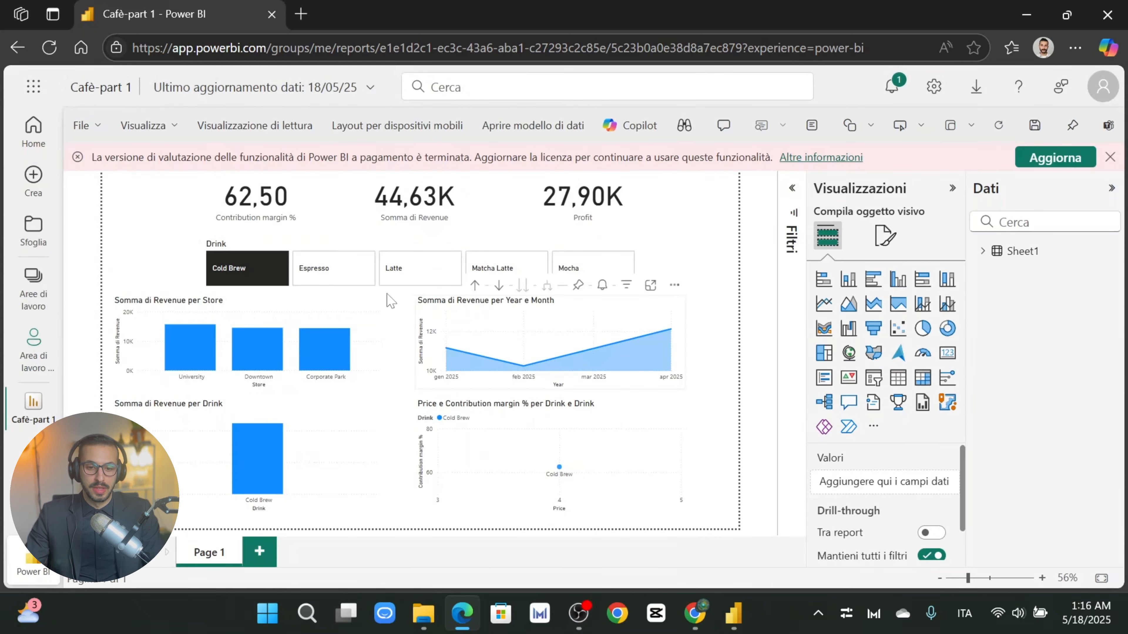
Step: View the Cafè-part 1 report and model in the personal workspace, then return to Power BI Desktop
click(33, 294)
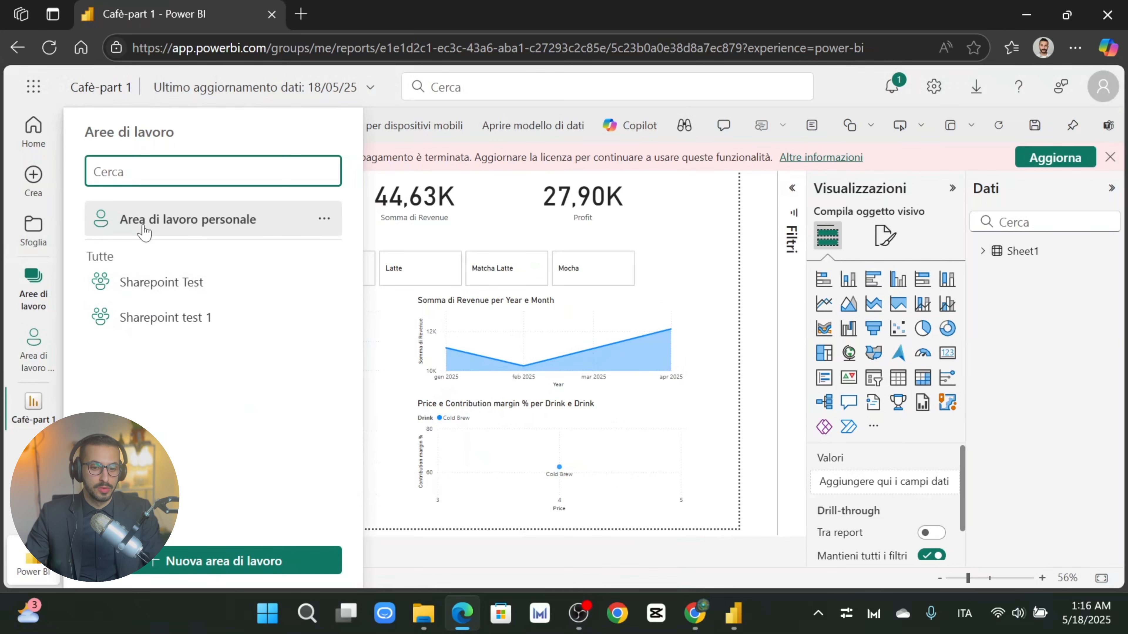
click(162, 222)
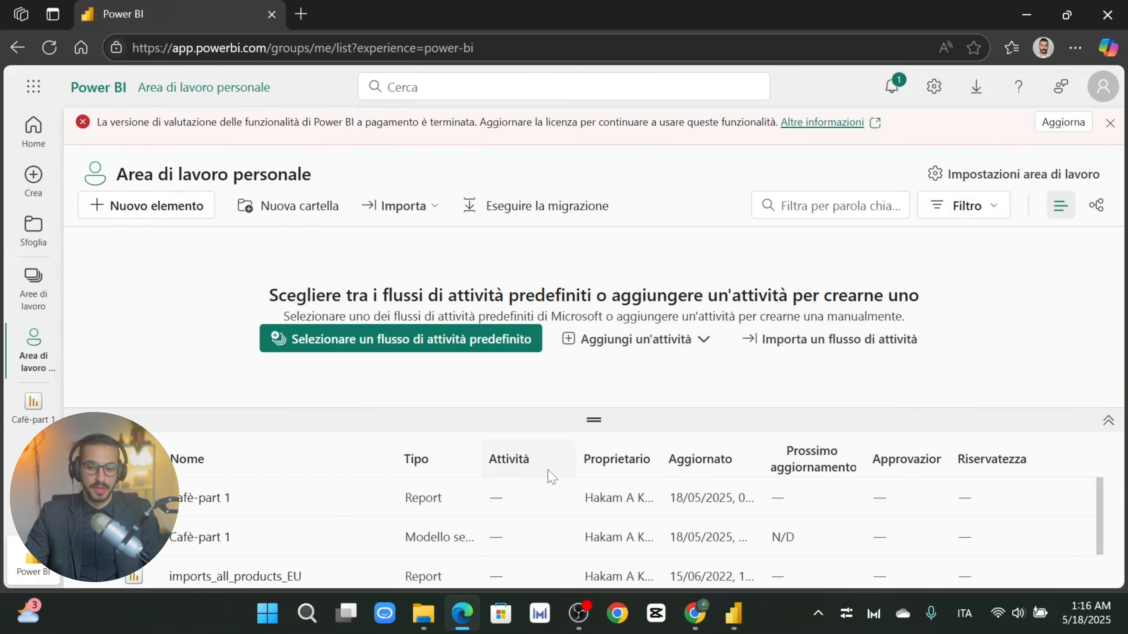
mouse_move(732, 630)
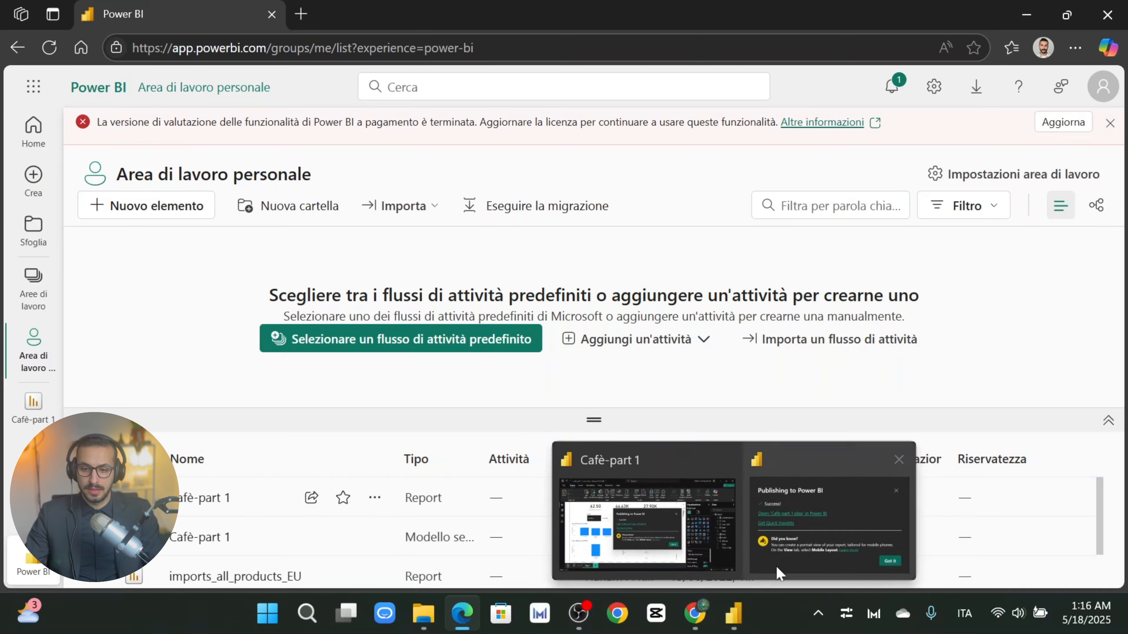
click(814, 538)
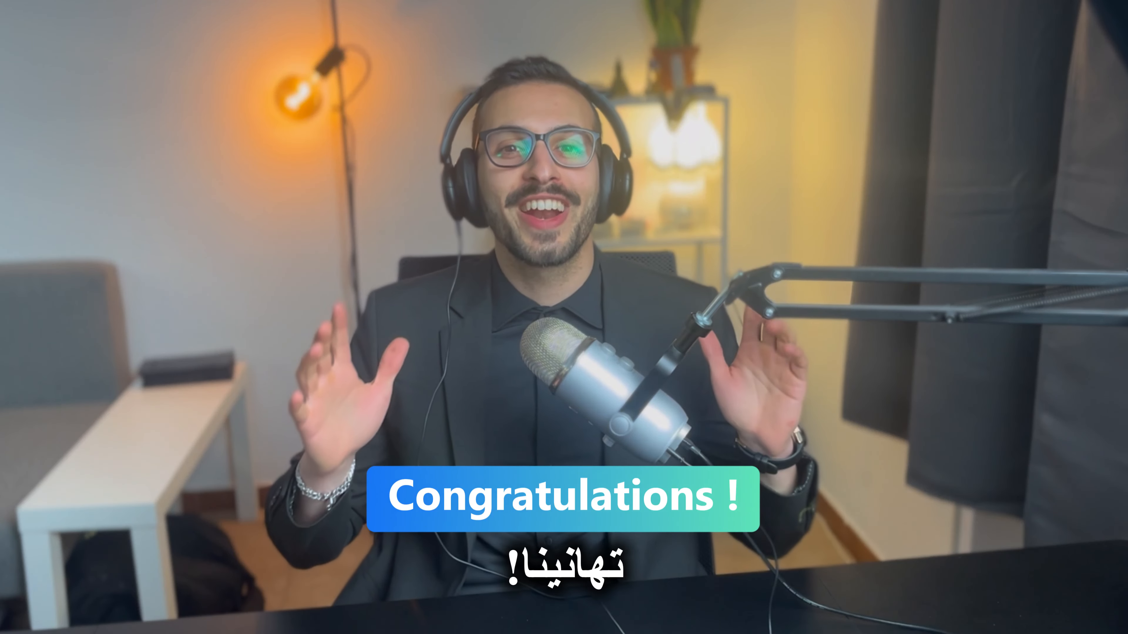